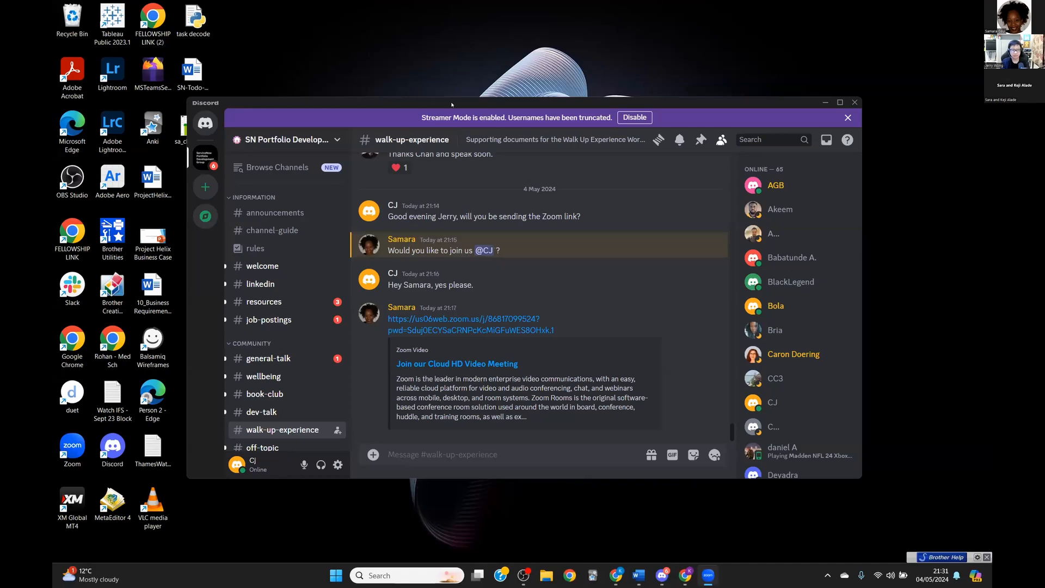
Step: Switch from Discord to the Chrome window showing the London Walk-up Location Queue record
mouse_move(686, 576)
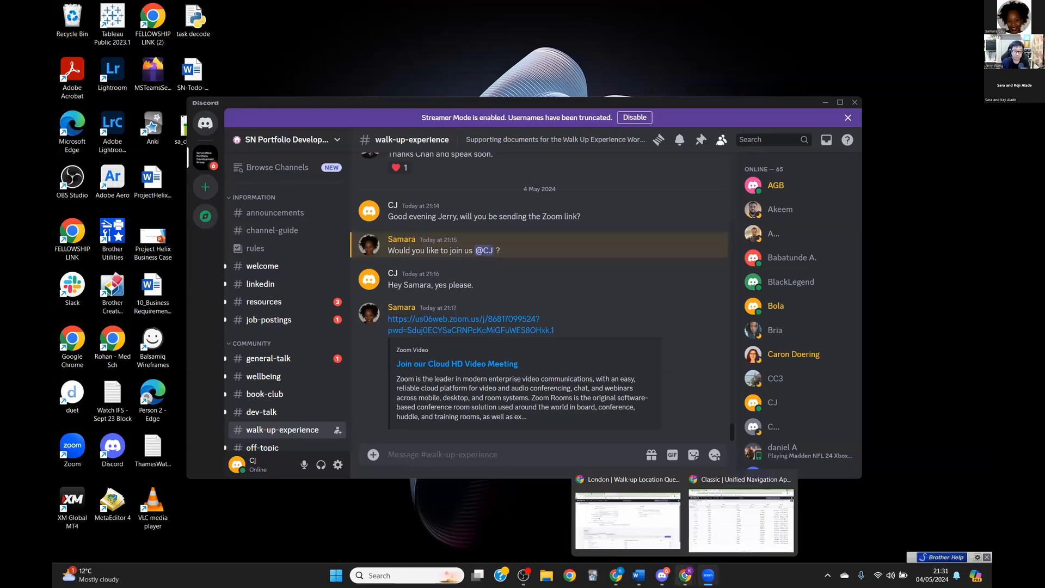
click(643, 494)
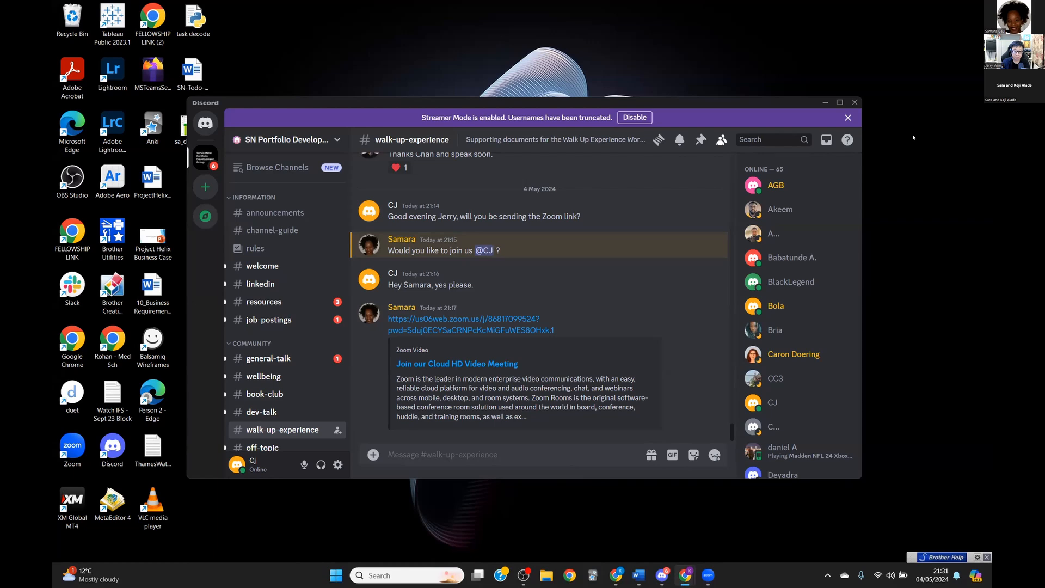
mouse_move(608, 571)
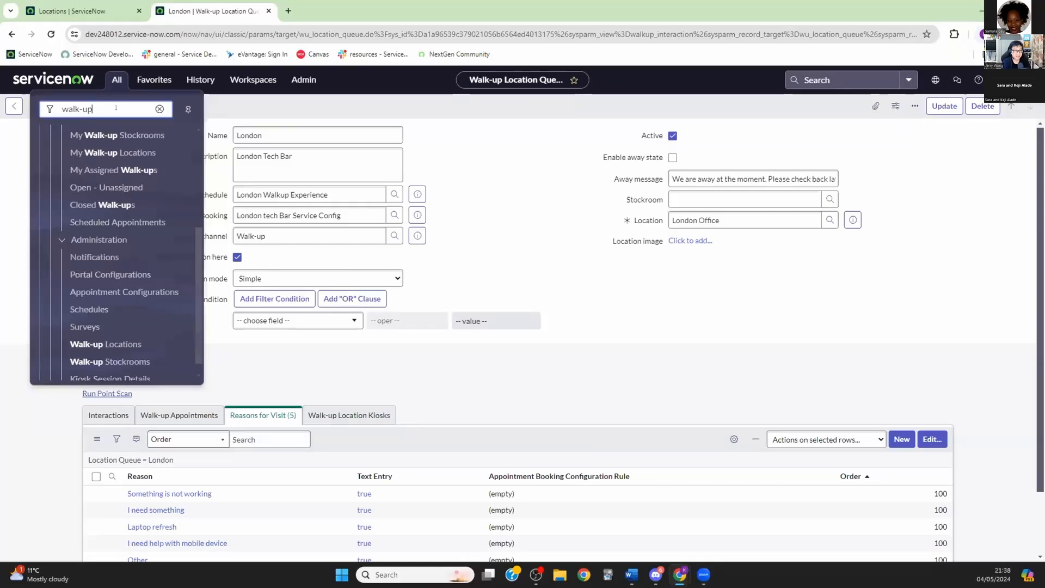
Step: Open the London record from the Walk-up Locations list
drag(101, 110, 32, 109)
click(115, 78)
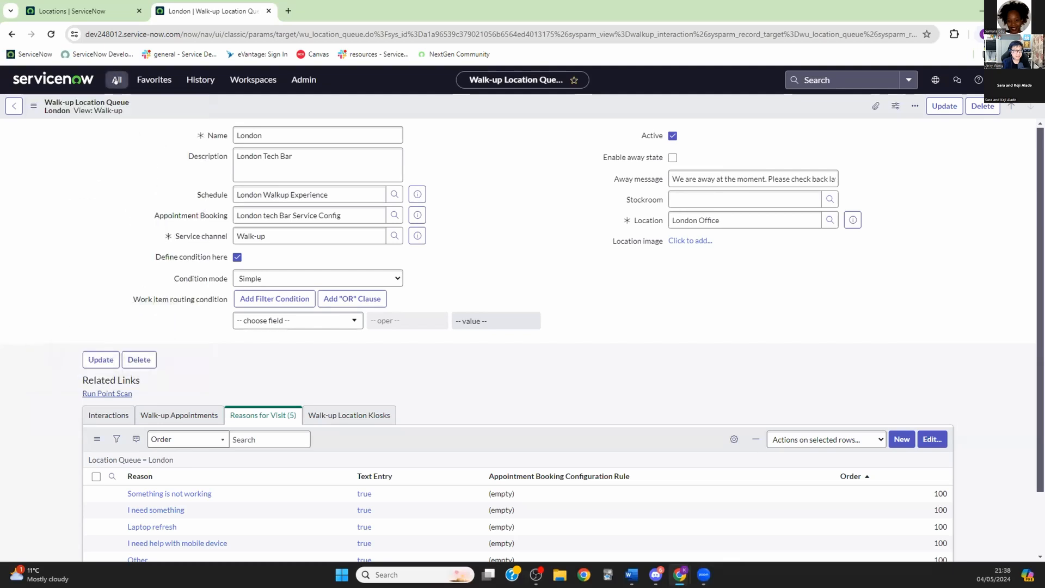
click(116, 80)
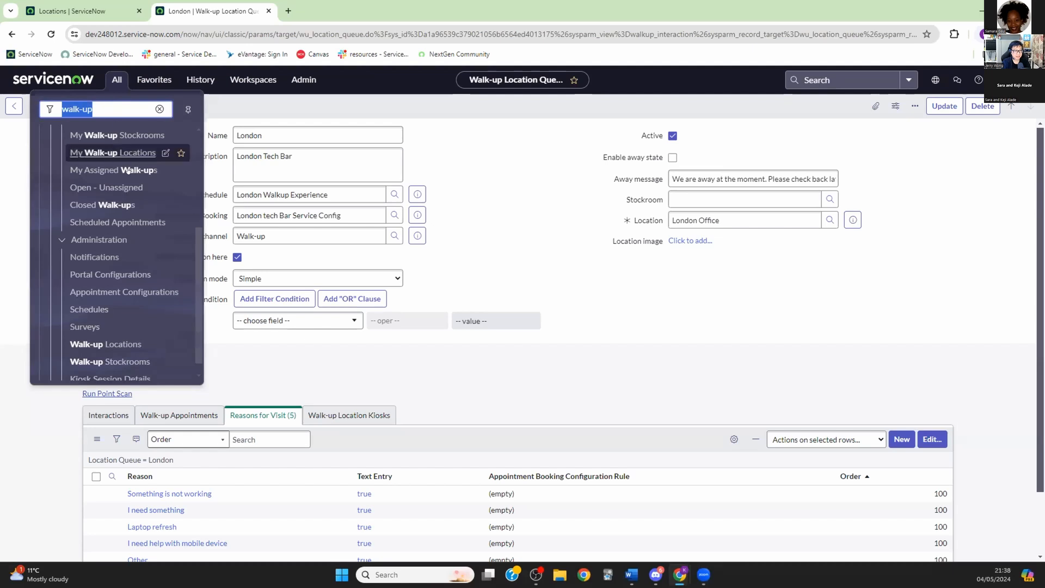
scroll(125, 230, down, 1)
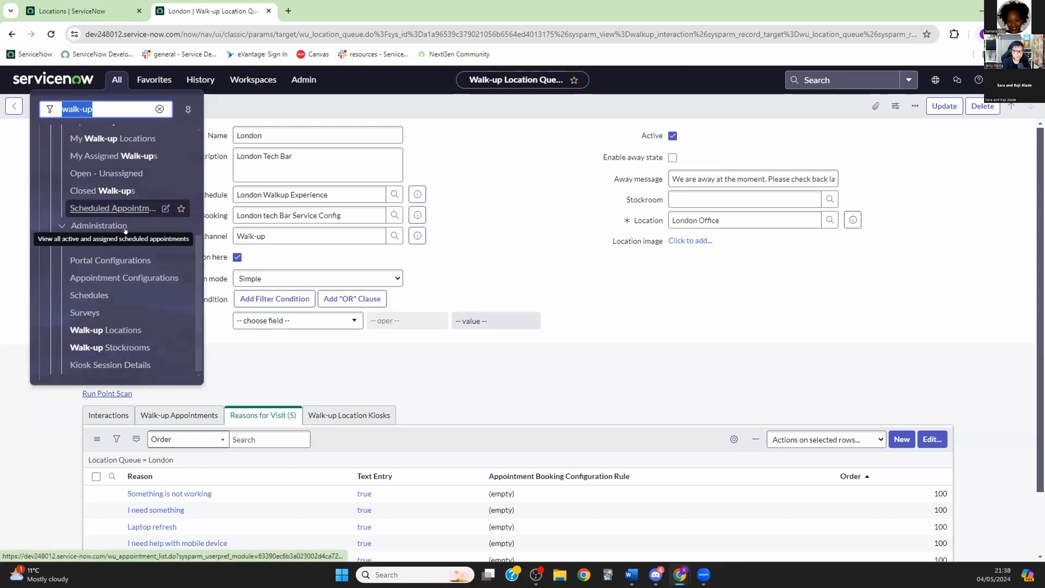
click(107, 328)
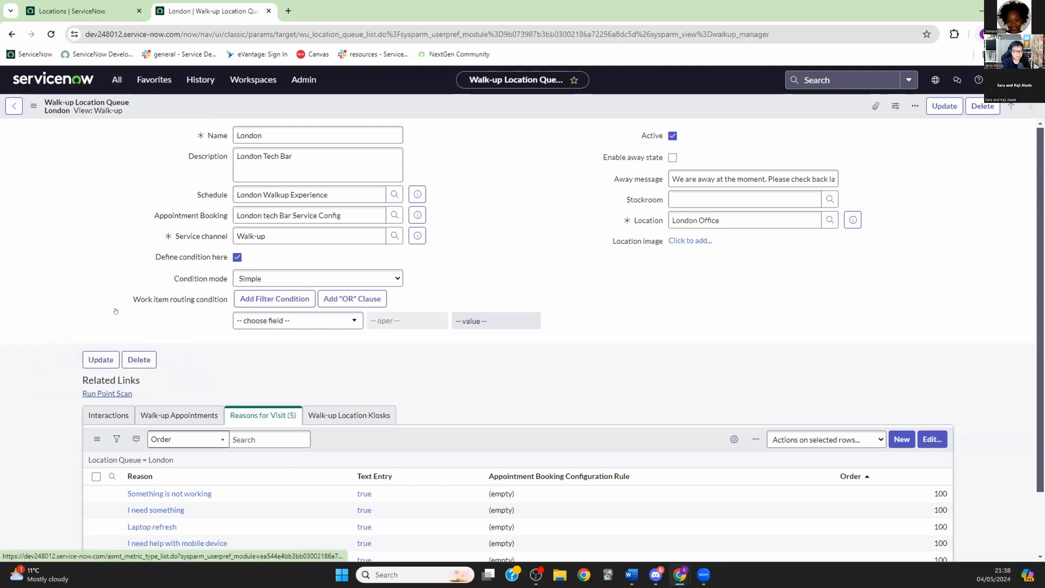
click(57, 194)
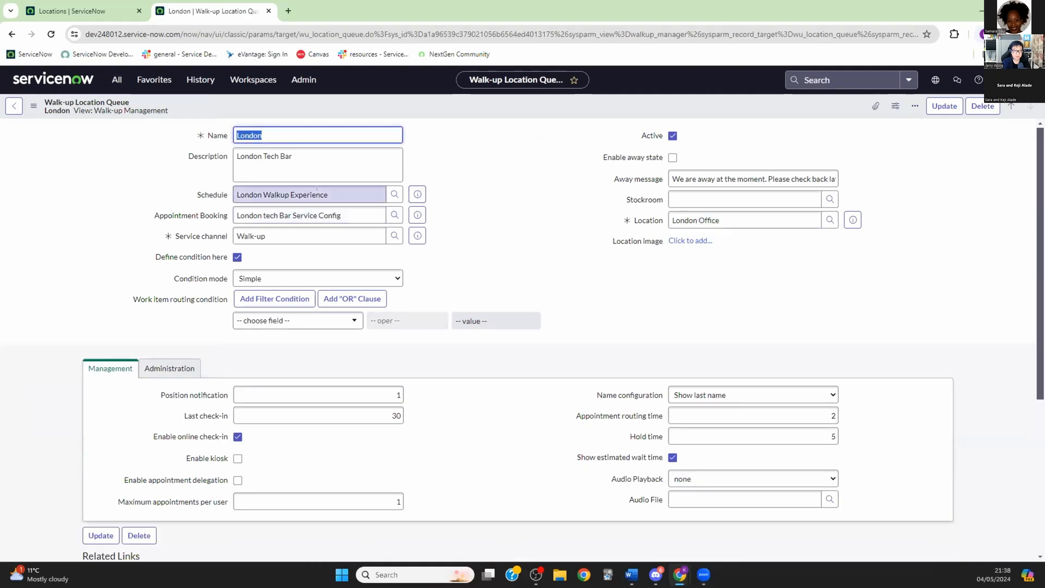
Step: Review London's Schedule, Appointment Booking configuration and London Office location values
click(228, 188)
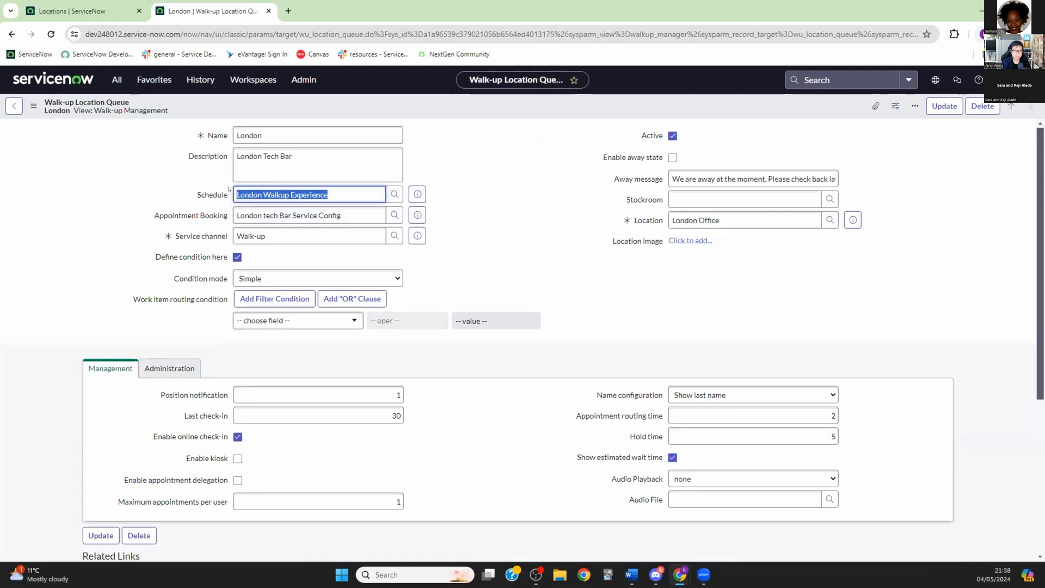
drag(344, 215, 235, 215)
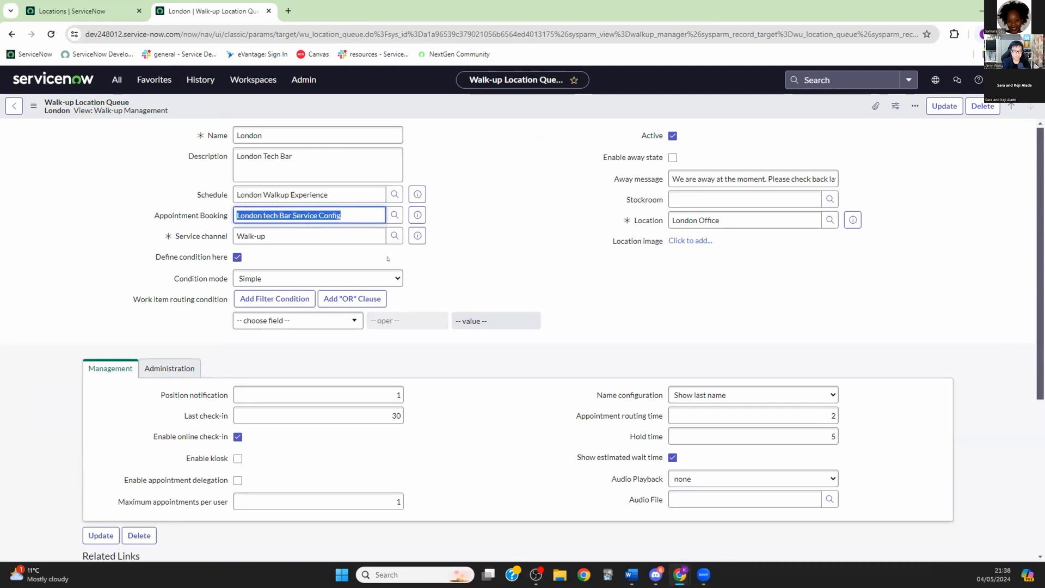
scroll(542, 272, down, 5)
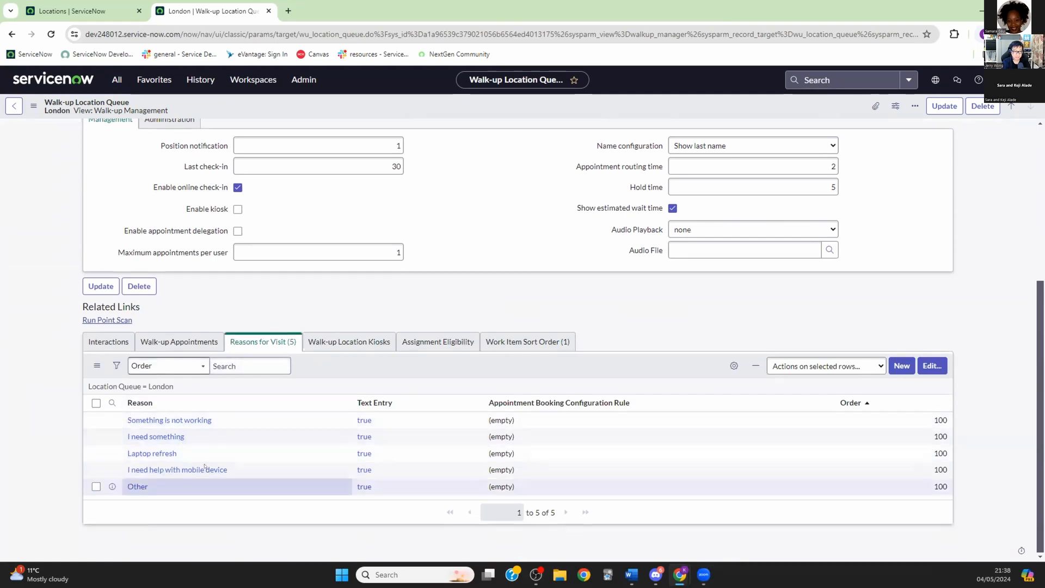
scroll(463, 215, up, 5)
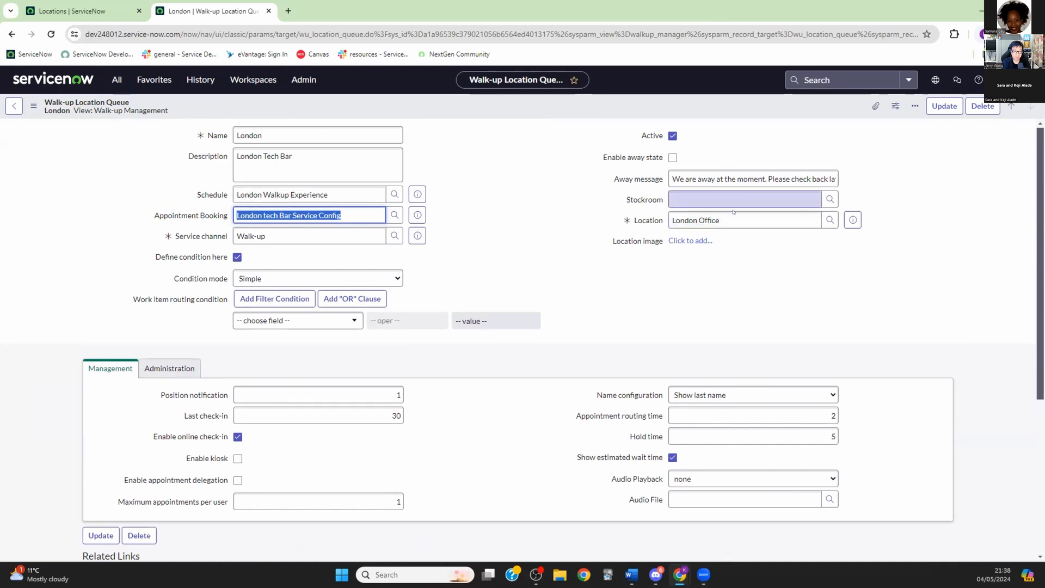
drag(724, 221, 664, 220)
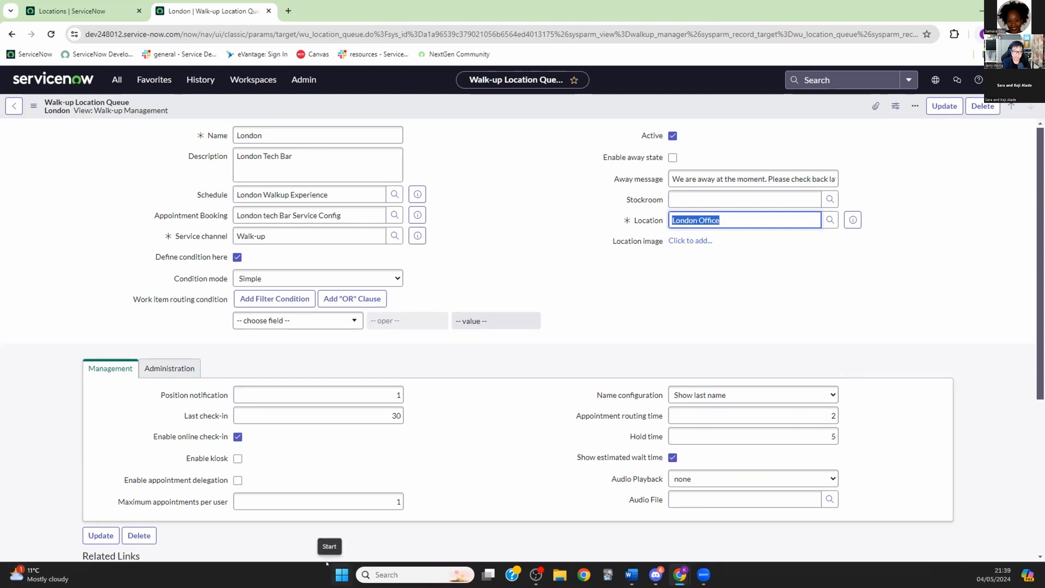
click(117, 80)
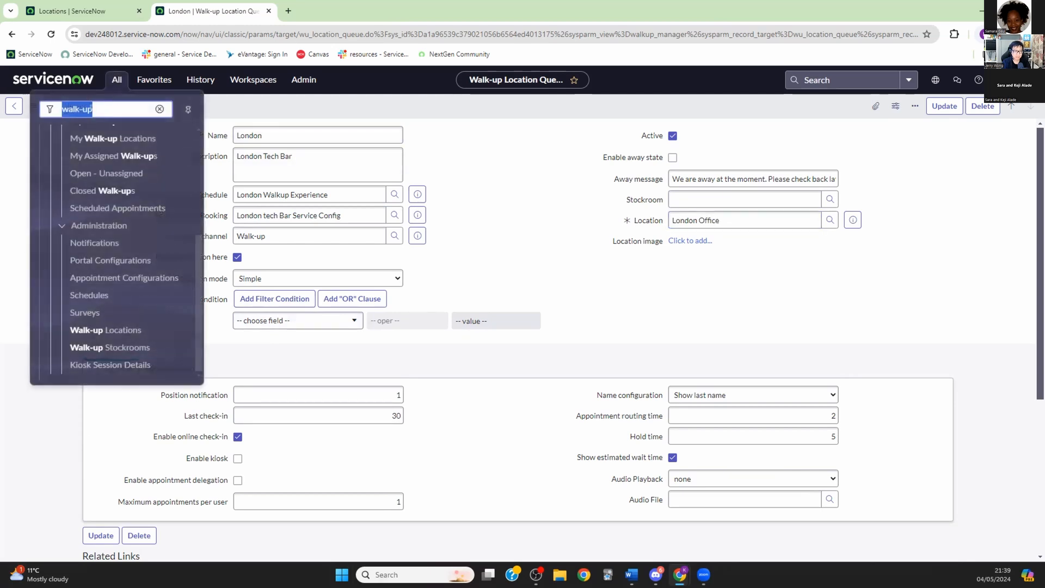
Step: Go to the Schedules list and start a blank new Schedule record
click(102, 108)
click(89, 295)
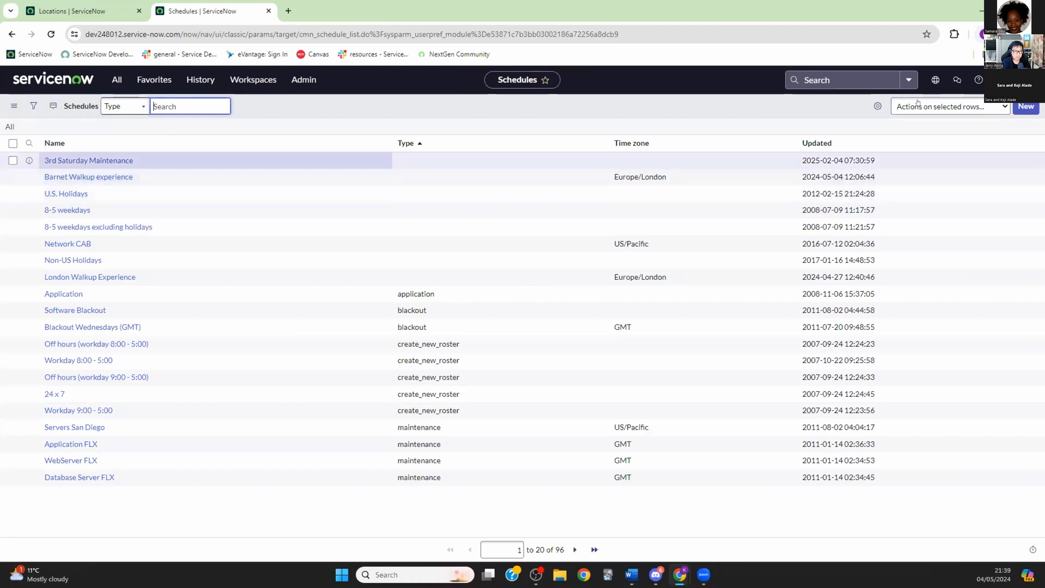
click(1026, 106)
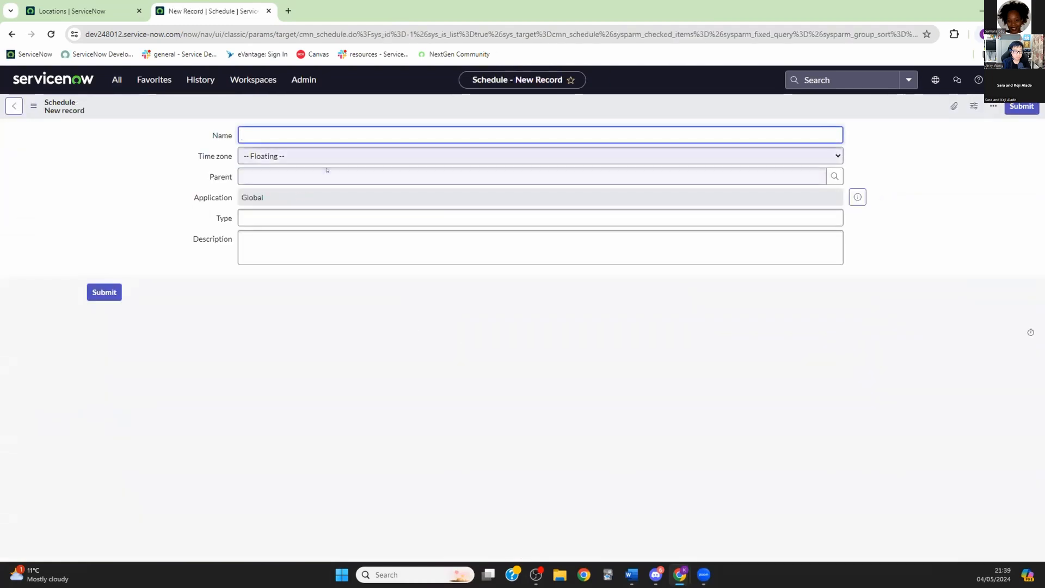
click(21, 107)
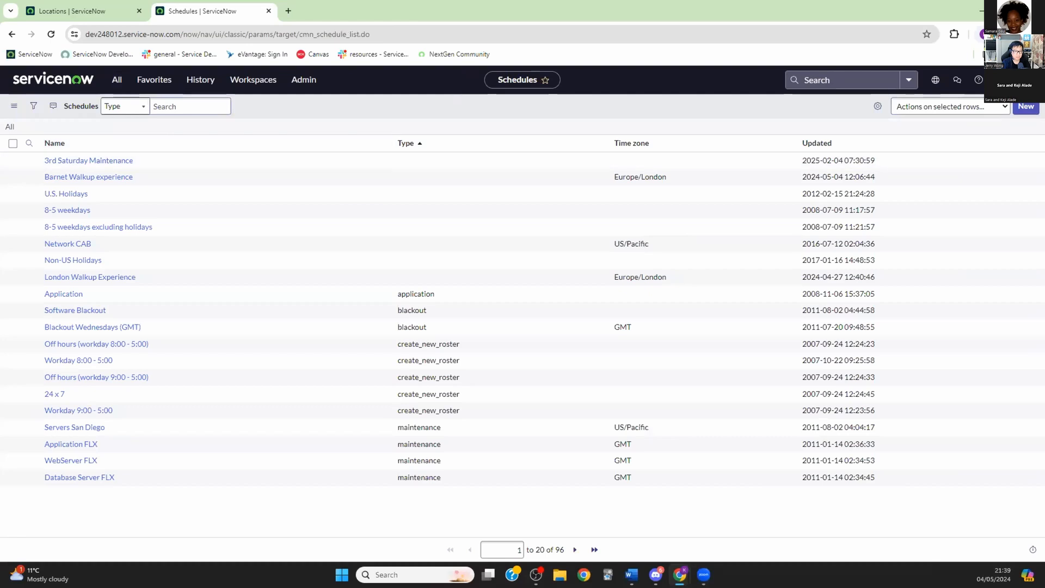
click(1024, 107)
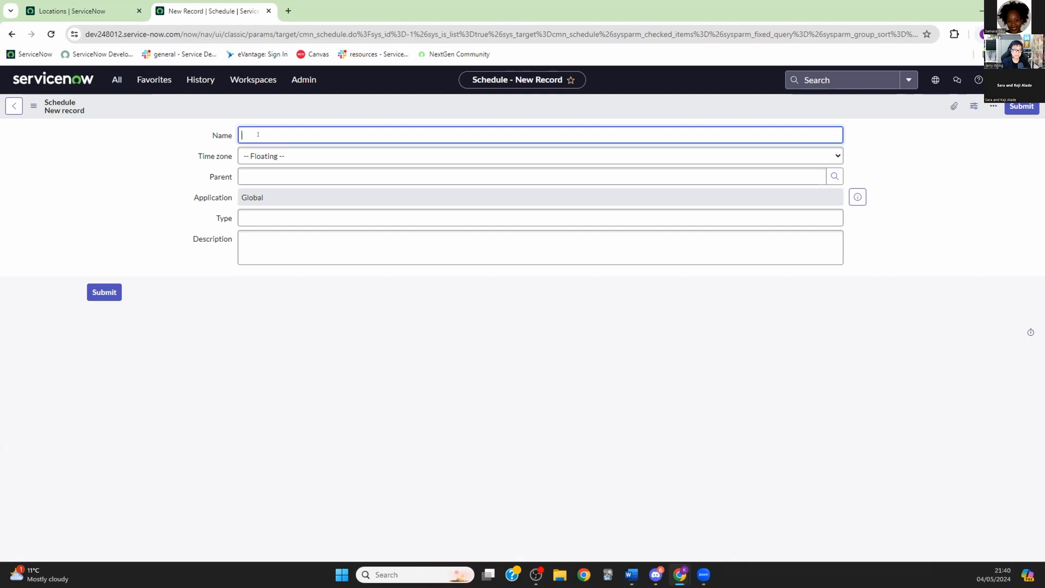
text(Kent Walk)
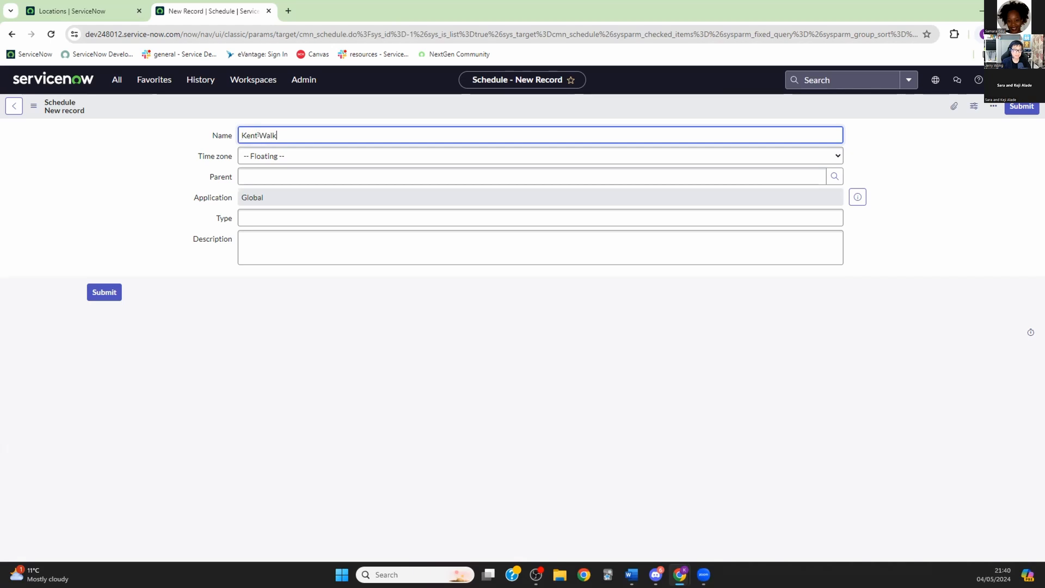
text(up Experience)
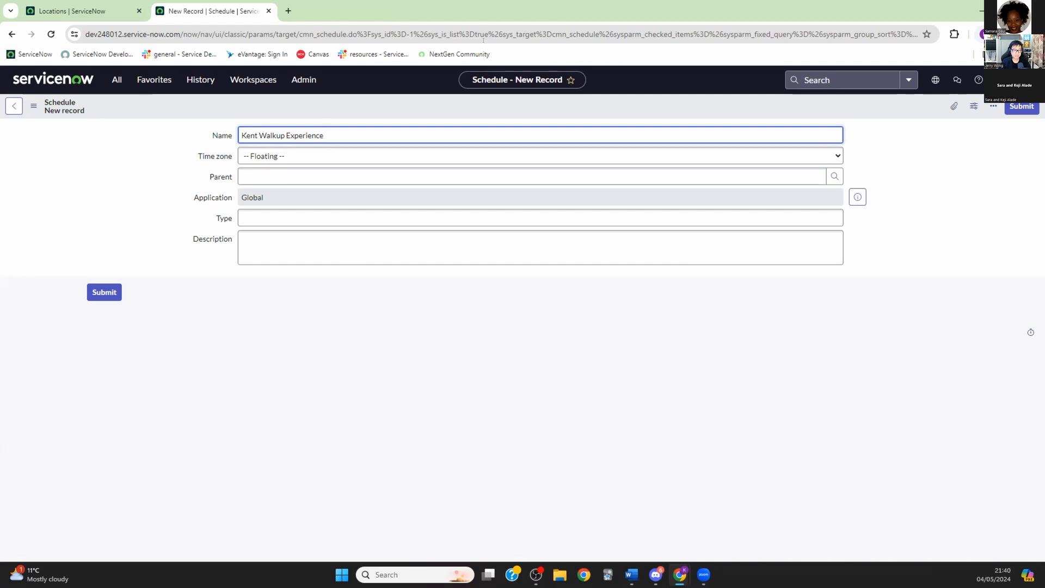
click(392, 156)
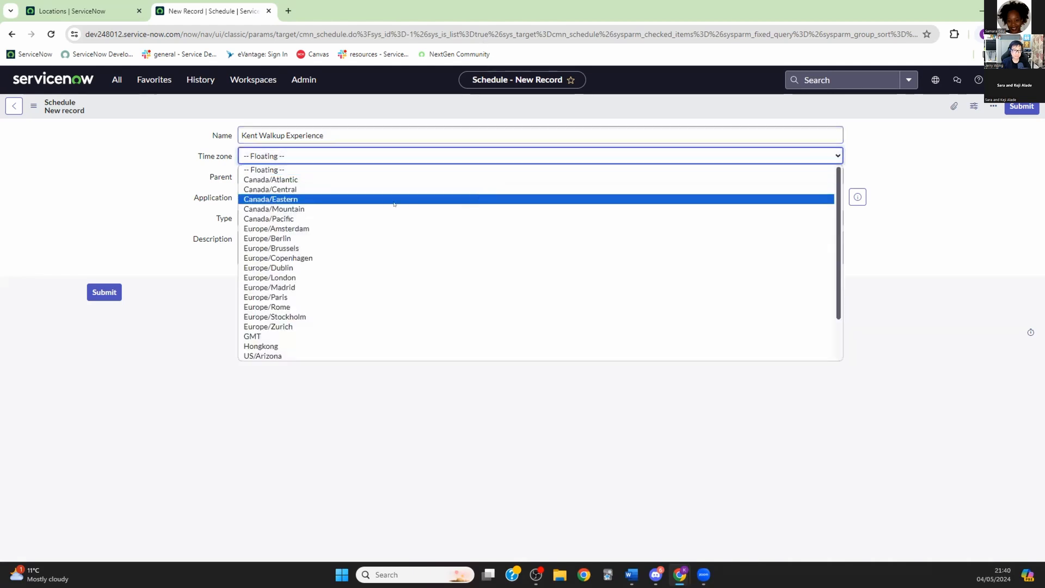
click(382, 277)
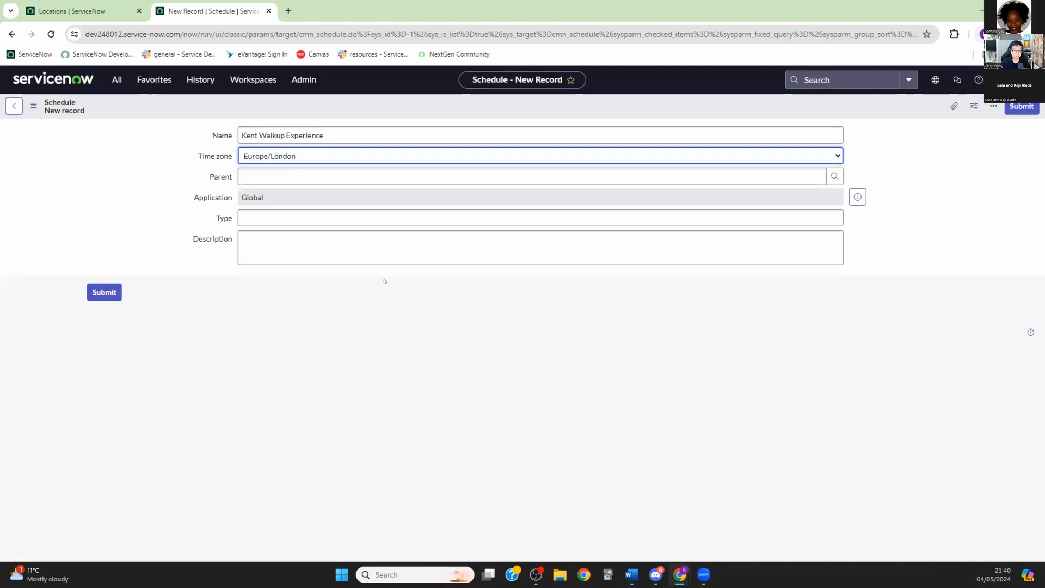
click(290, 214)
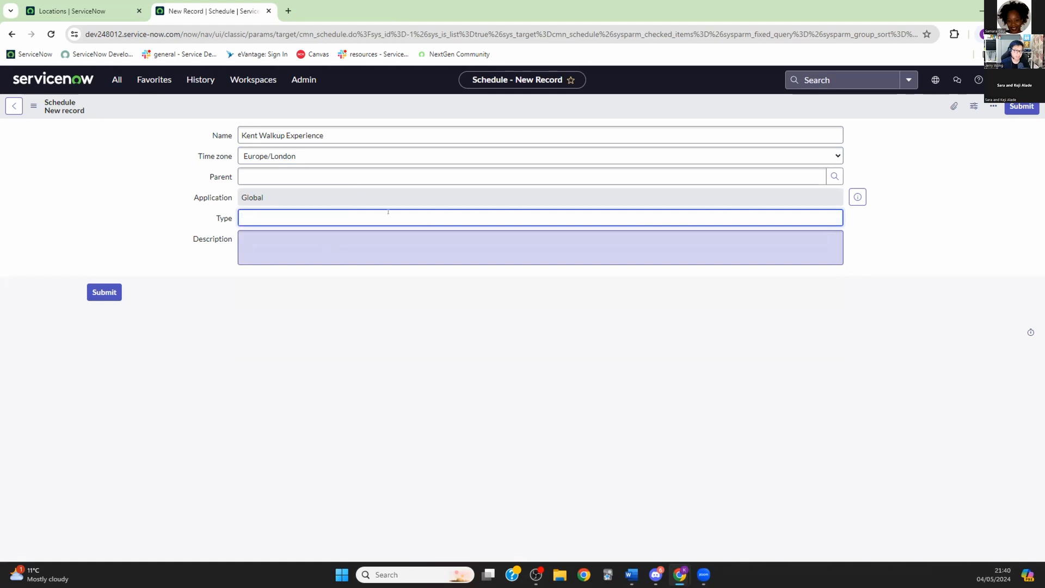
right_click(350, 108)
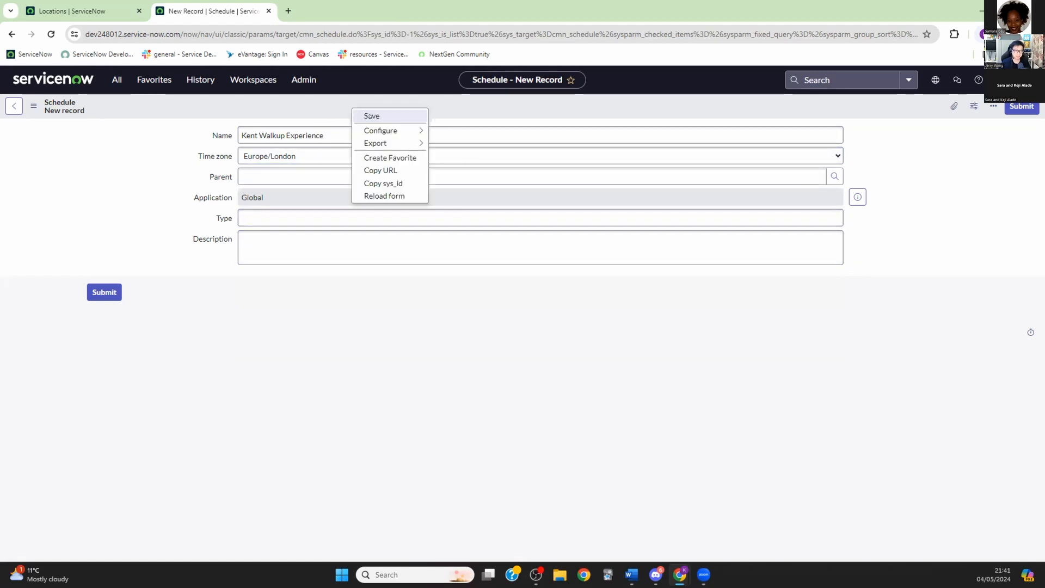
click(106, 292)
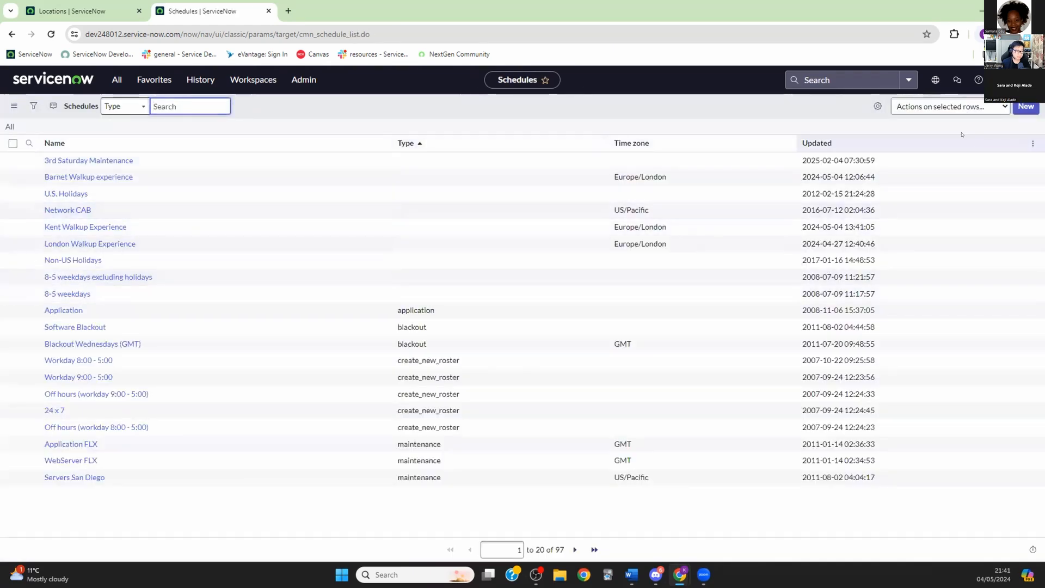
click(961, 142)
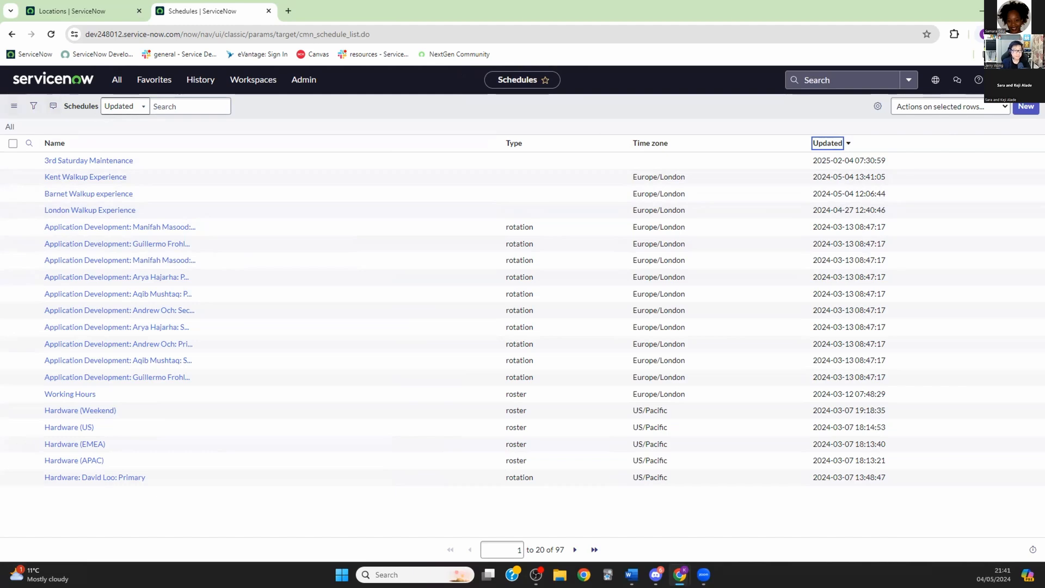
click(109, 81)
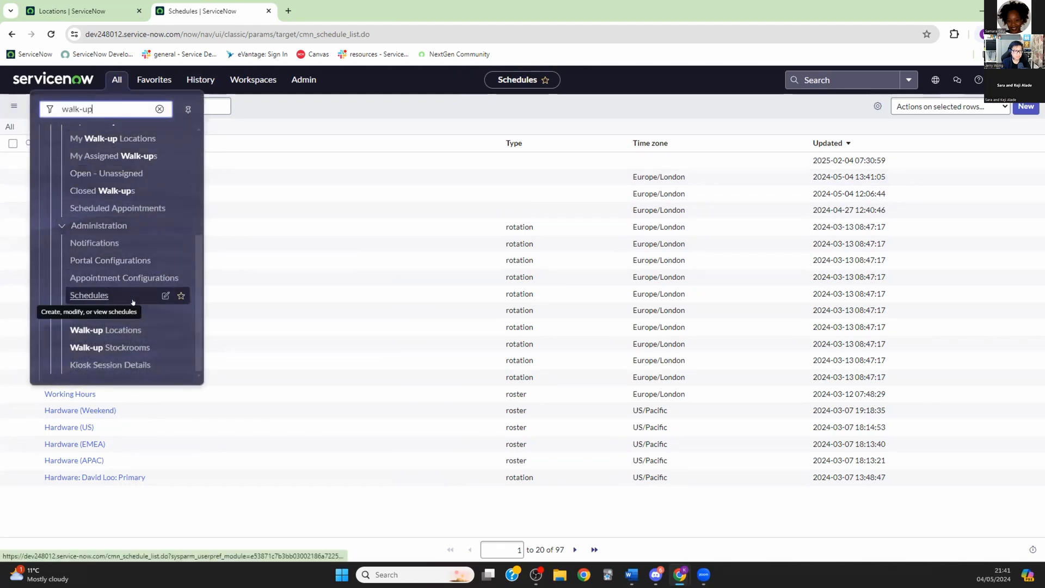
scroll(133, 302, up, 4)
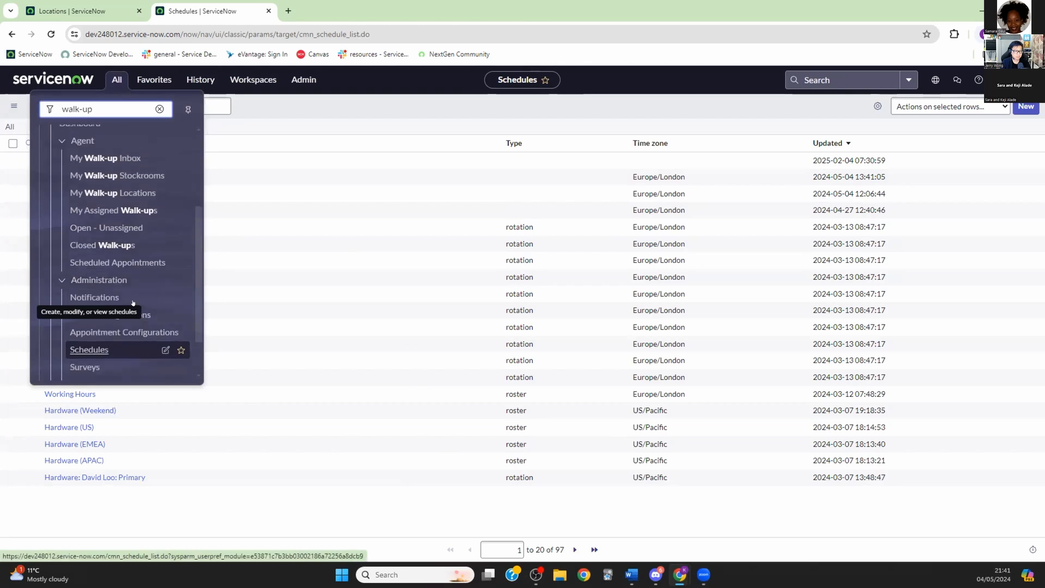
scroll(133, 299, down, 2)
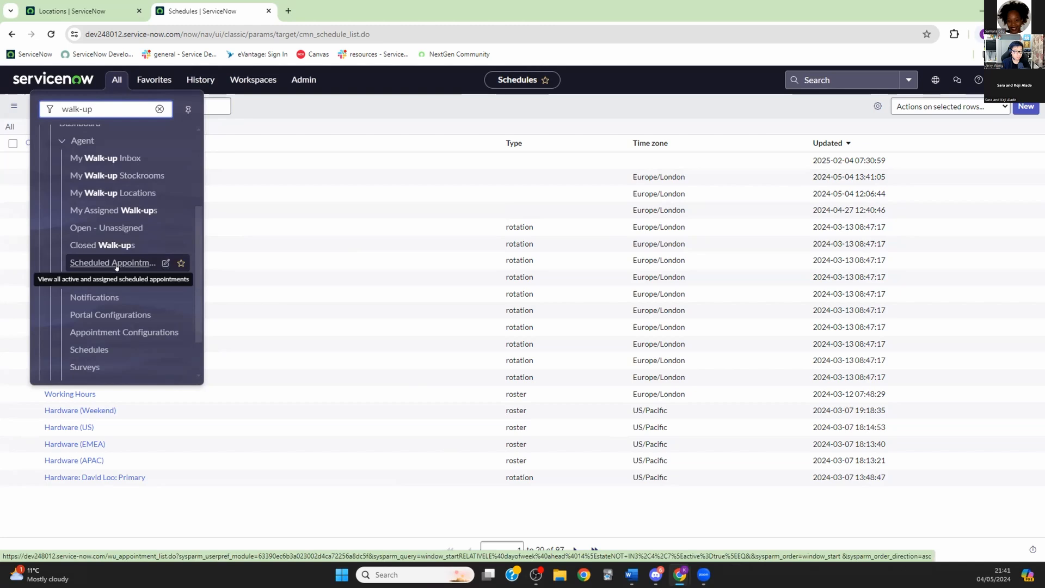
click(102, 333)
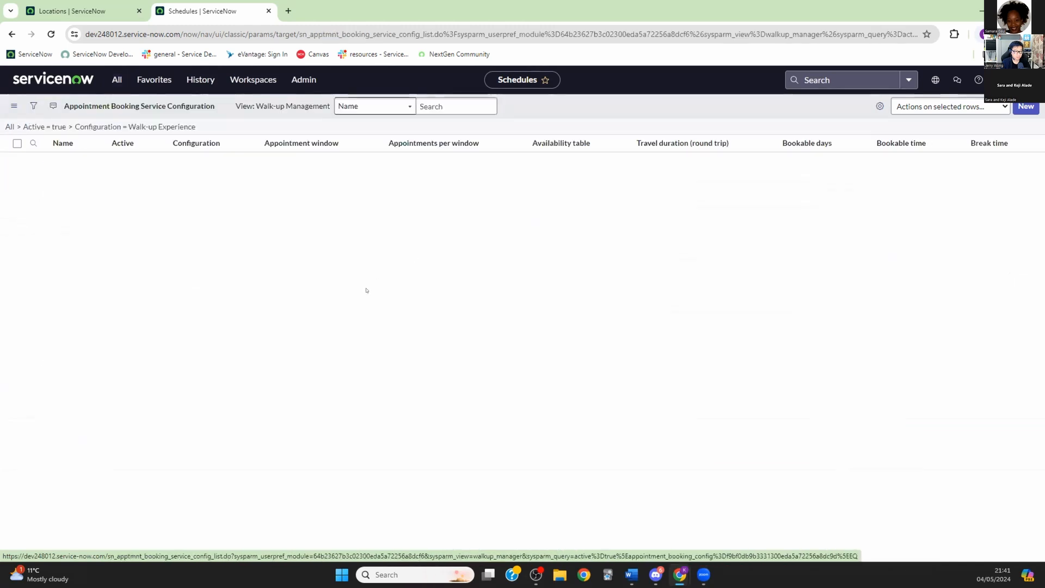
Step: Start a new booking service configuration and enter the name 'Kent Tech Bar Service Config'
click(1025, 107)
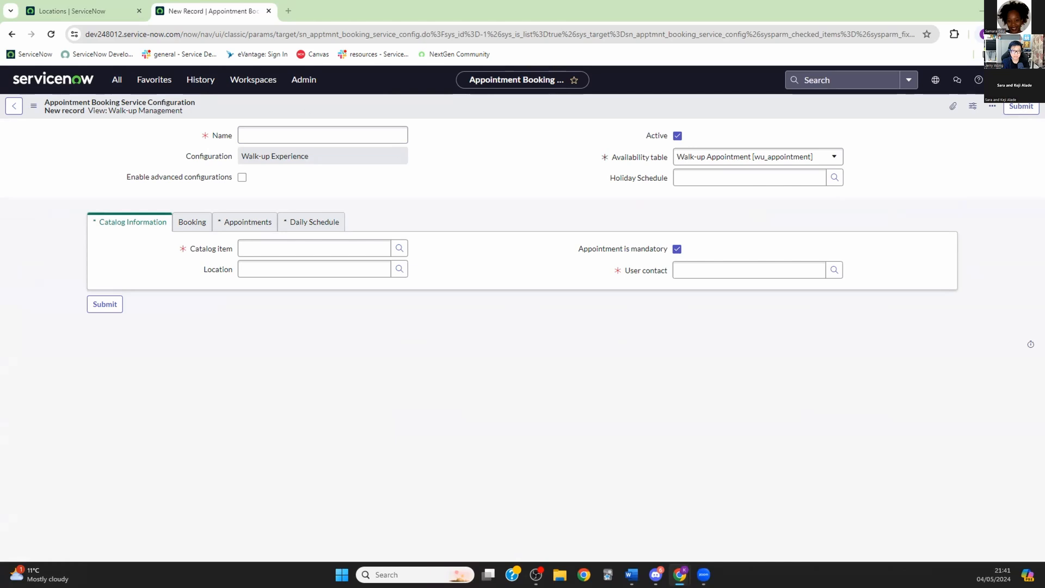
click(310, 127)
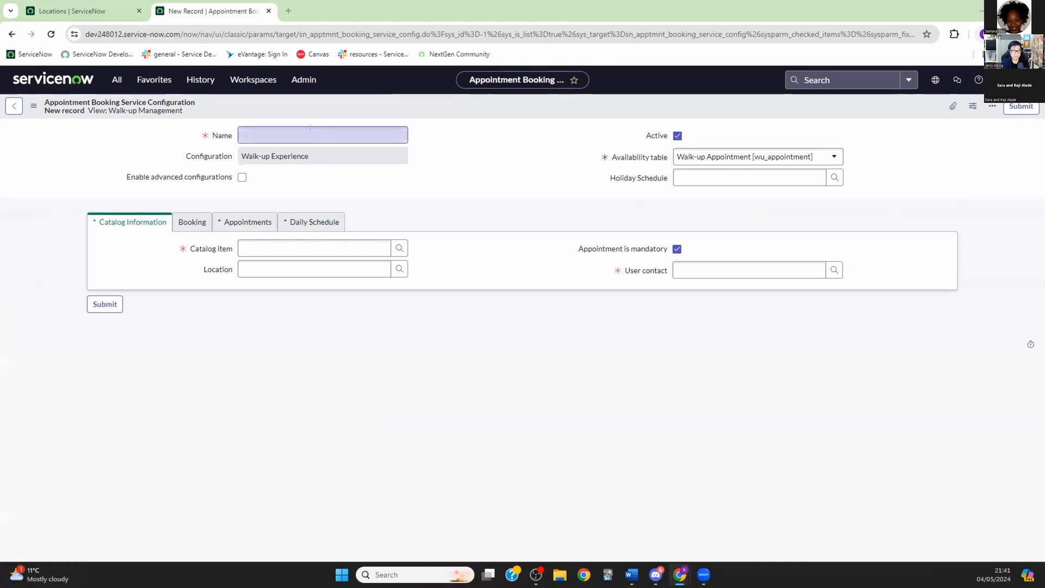
text(Ken)
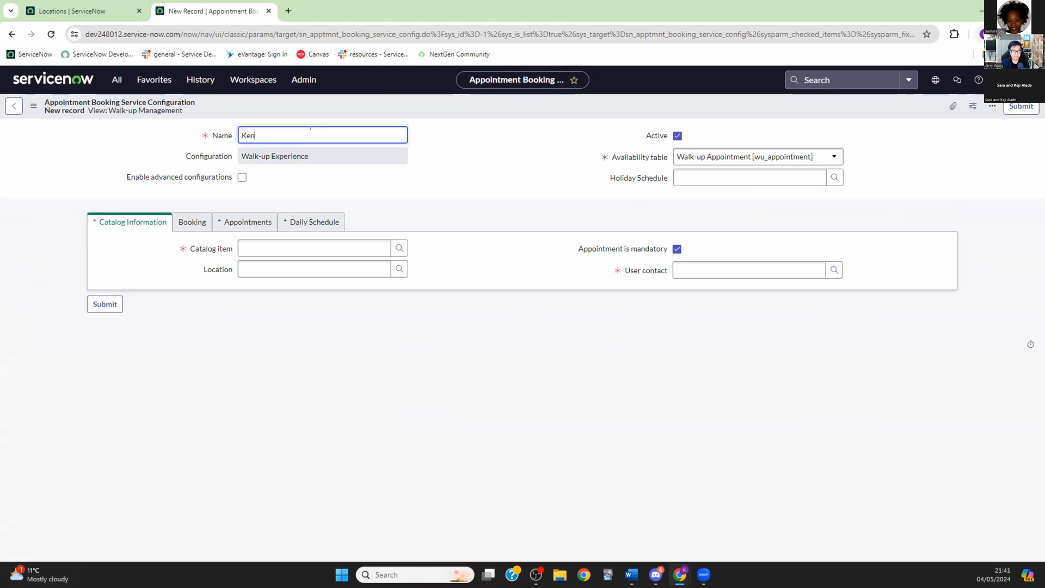
text(t Tec)
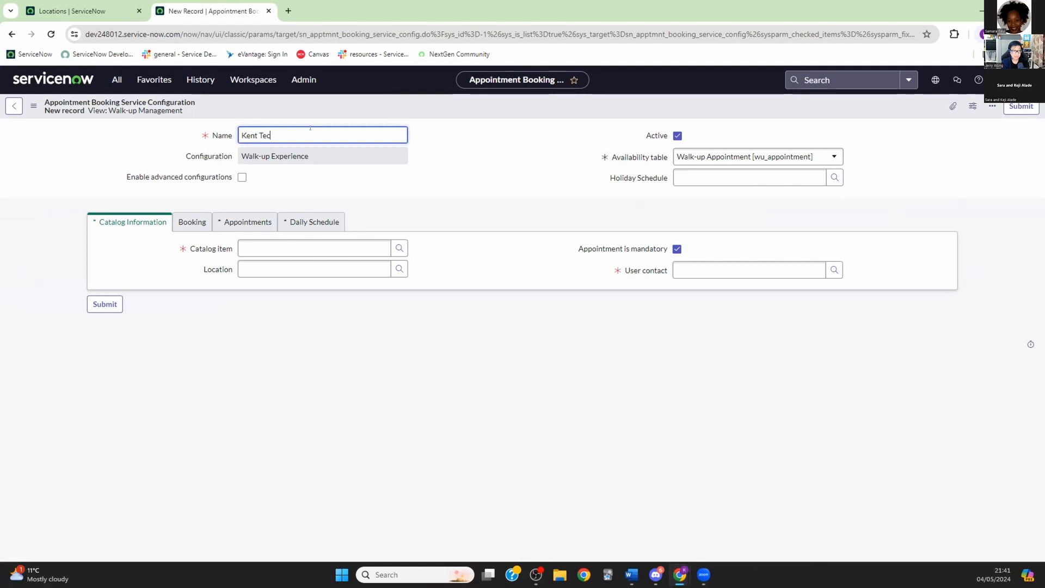
text(h Bar Service Config)
click(151, 222)
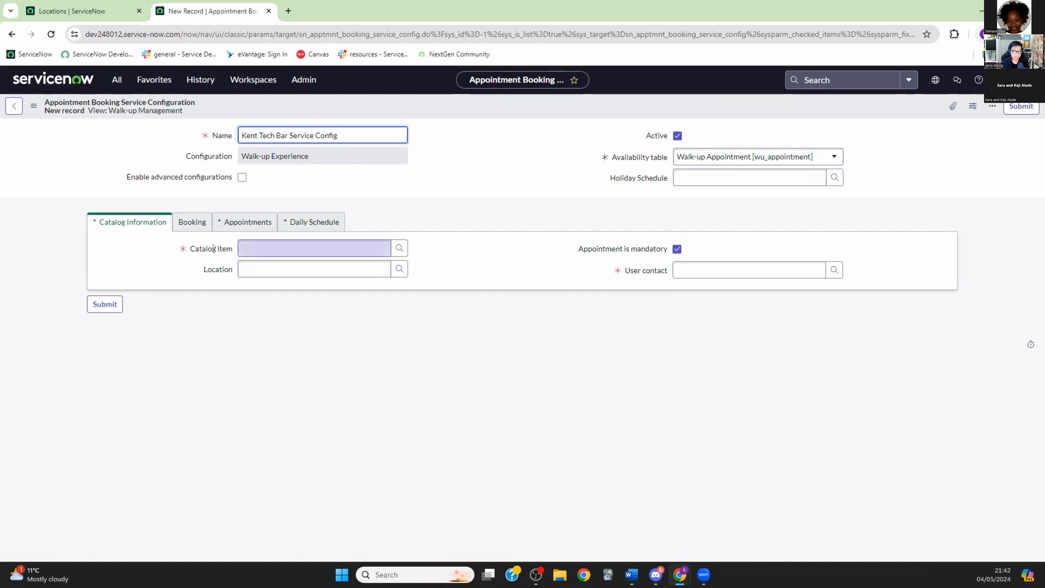
mouse_move(229, 249)
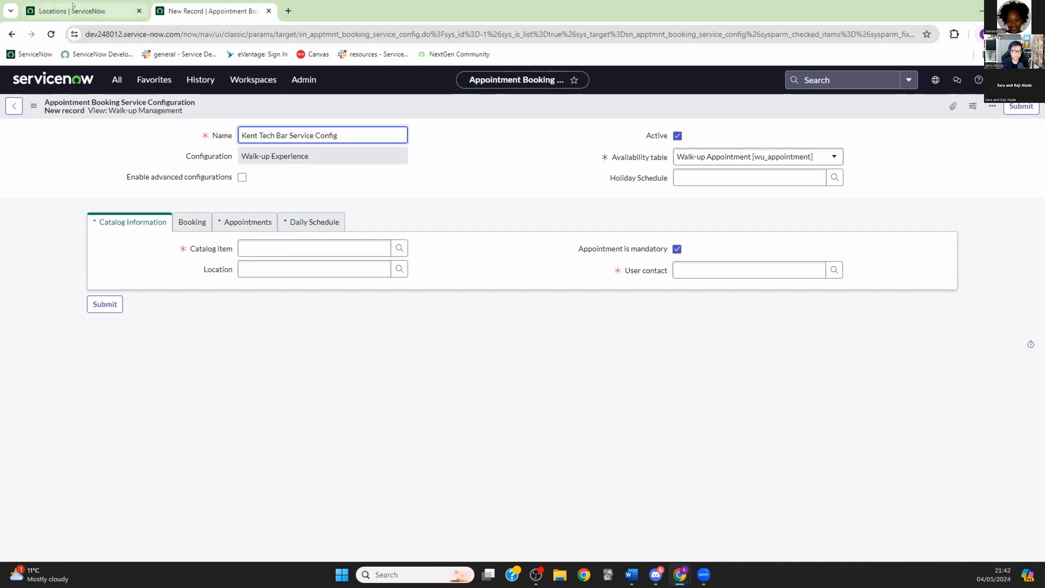
Step: Change the application scope to Walk-up Experience and reload the form
click(935, 81)
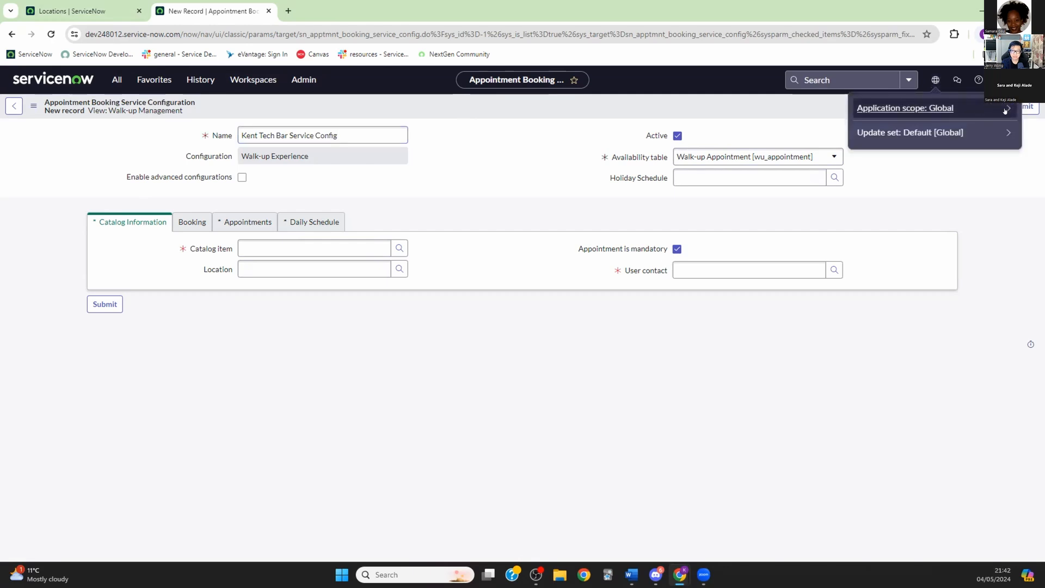
click(1006, 108)
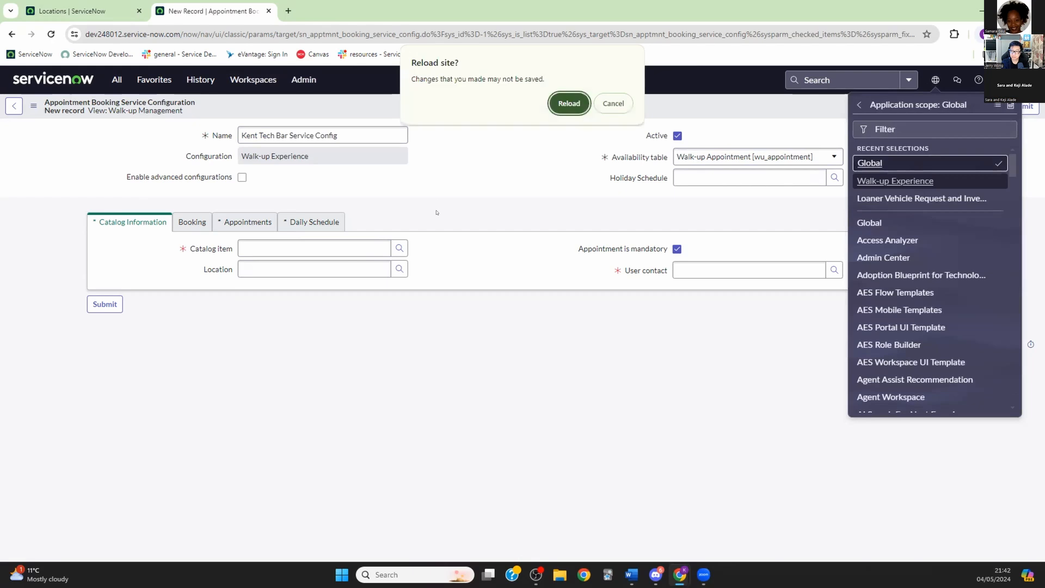
click(567, 103)
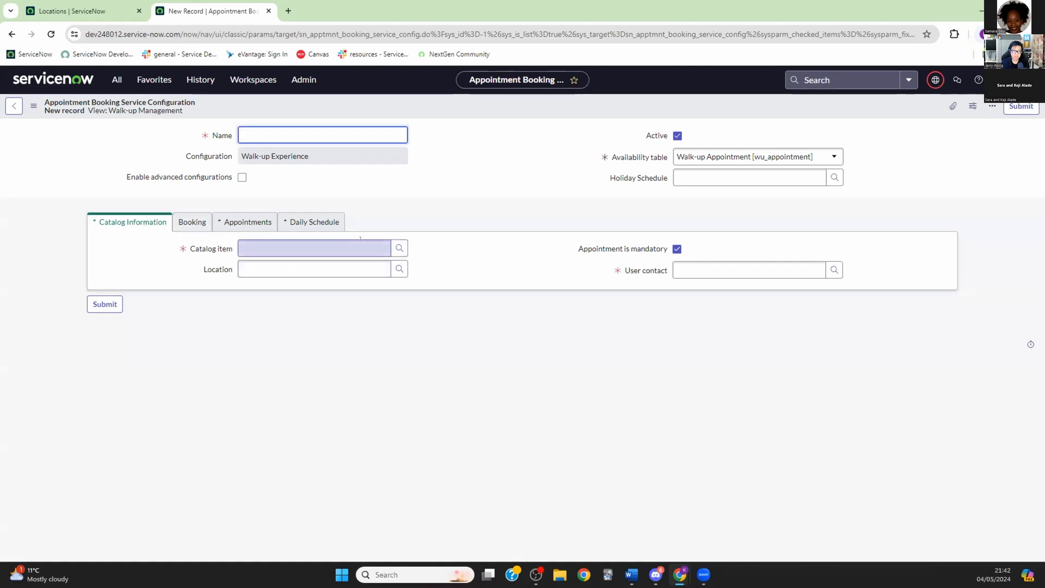
Step: Open the Catalog item lookup listing the five walk-up record producers
click(398, 248)
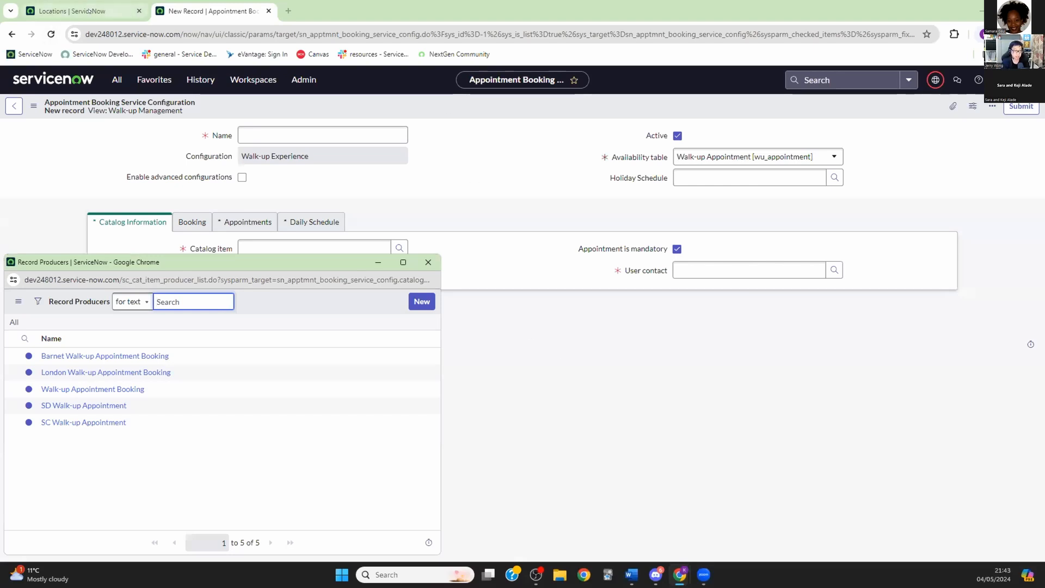
mouse_move(80, 11)
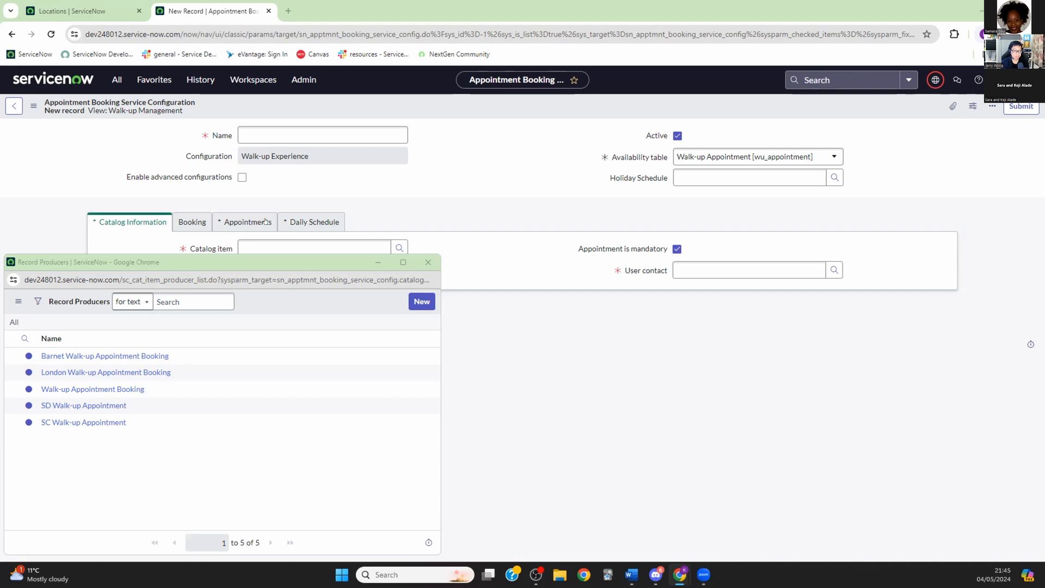
Step: Reposition the lookup window and start a new Record Producer from it
drag(251, 265, 447, 196)
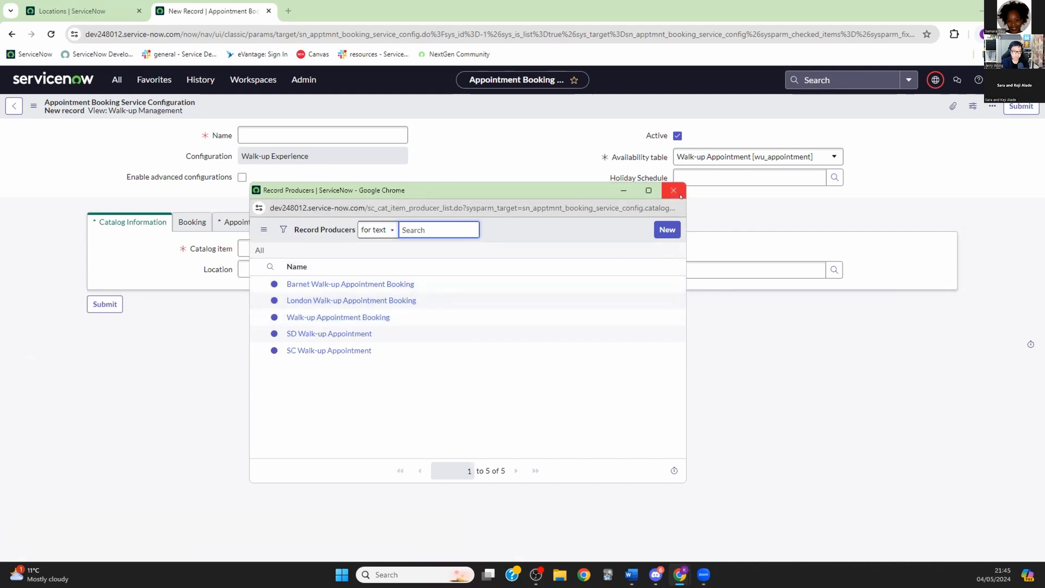
click(664, 229)
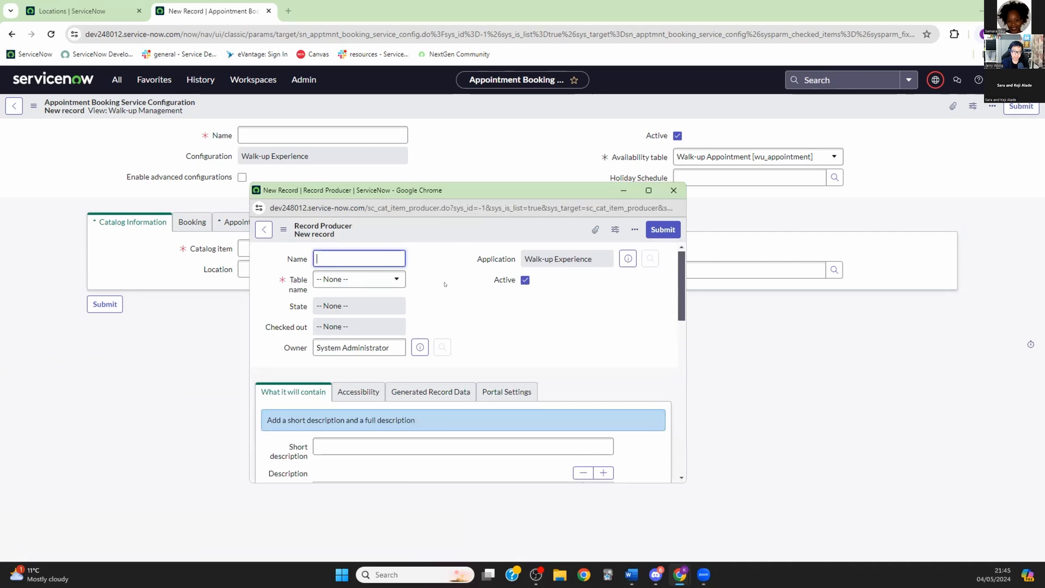
click(117, 81)
Step: Filter the navigator for 'record producer' and open the Record Producers list
click(109, 116)
text(recrd)
key(BackSpace)
key(BackSpace)
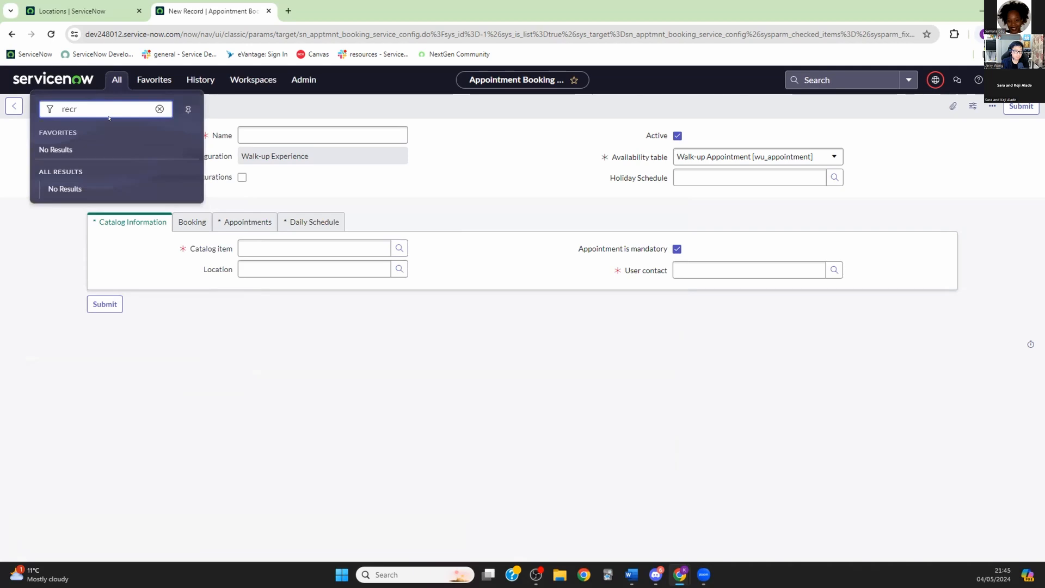
key(BackSpace)
text(ord pro)
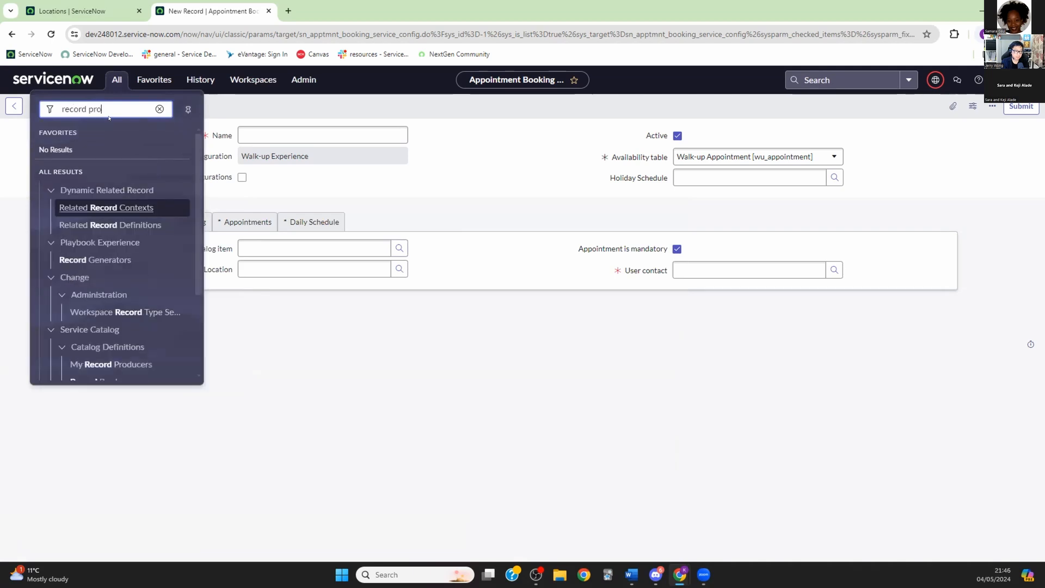
text(di)
key(BackSpace)
text(ucer)
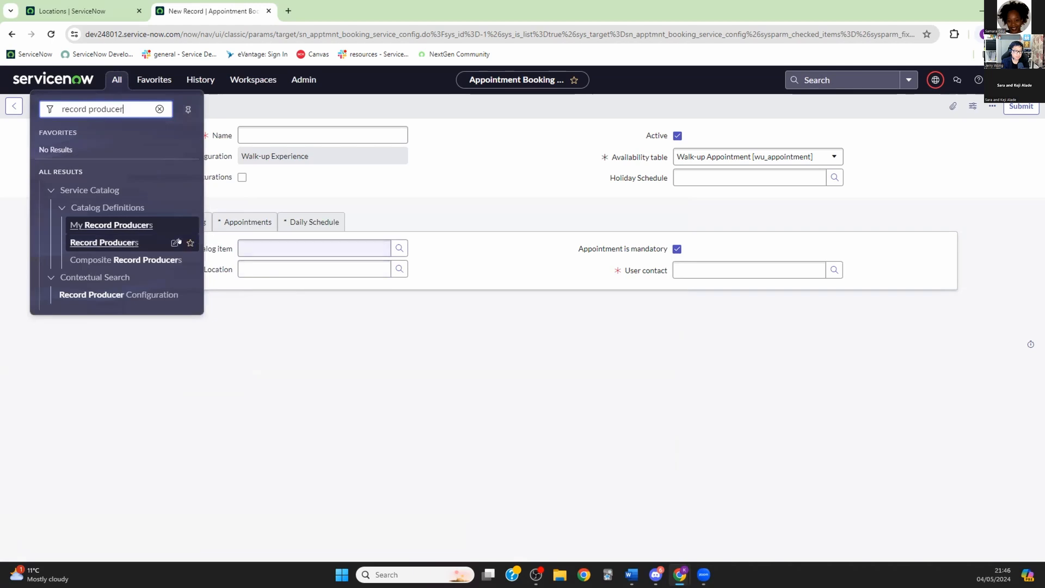
click(143, 242)
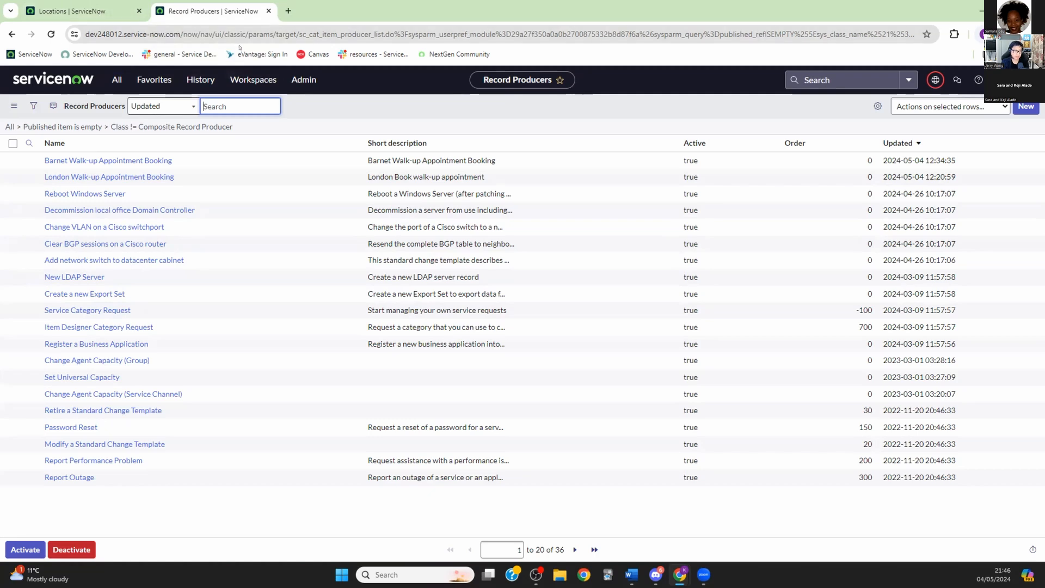
Step: Start a new Record Producer from the list
click(195, 80)
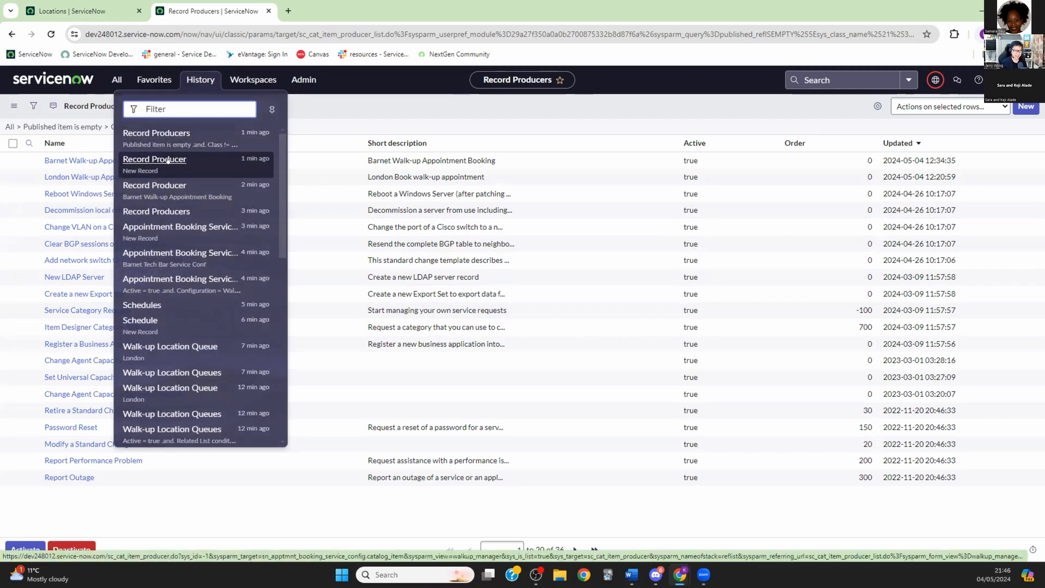
click(560, 113)
click(1026, 107)
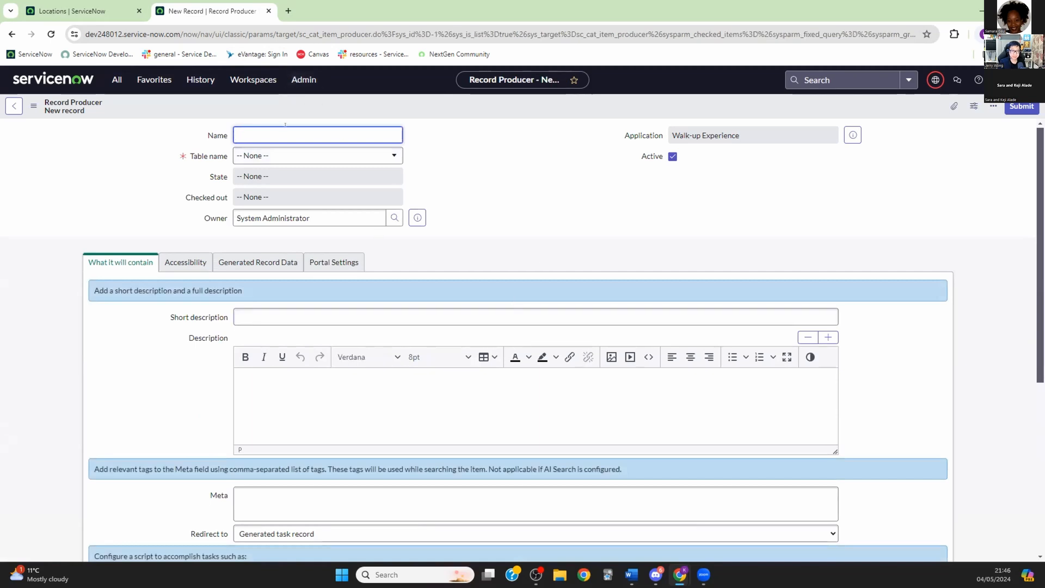
Step: Enter 'Kent Walk-up Appointment Booking' as the record producer's Name
text(Kent)
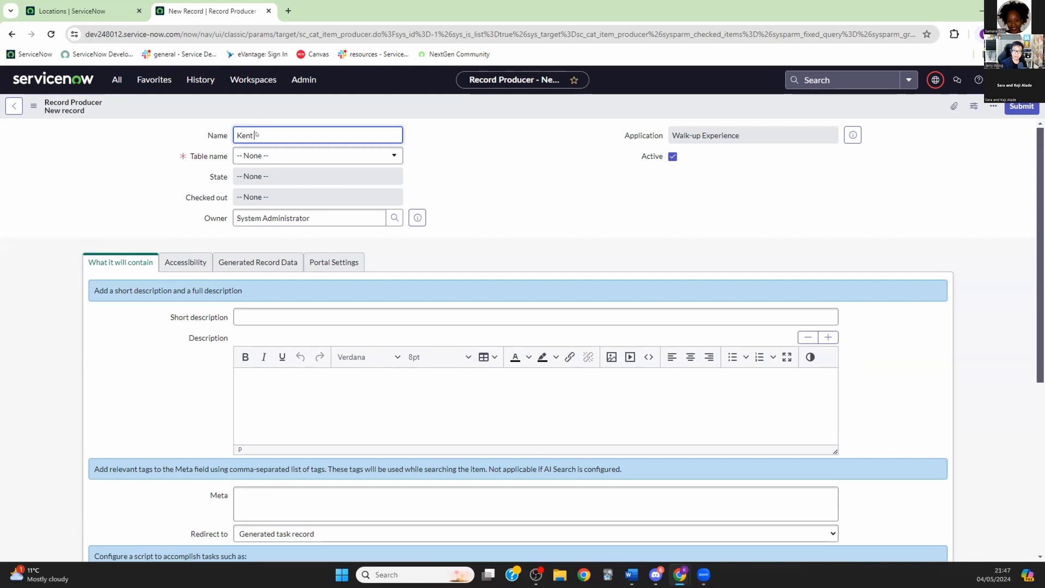
text(Walk)
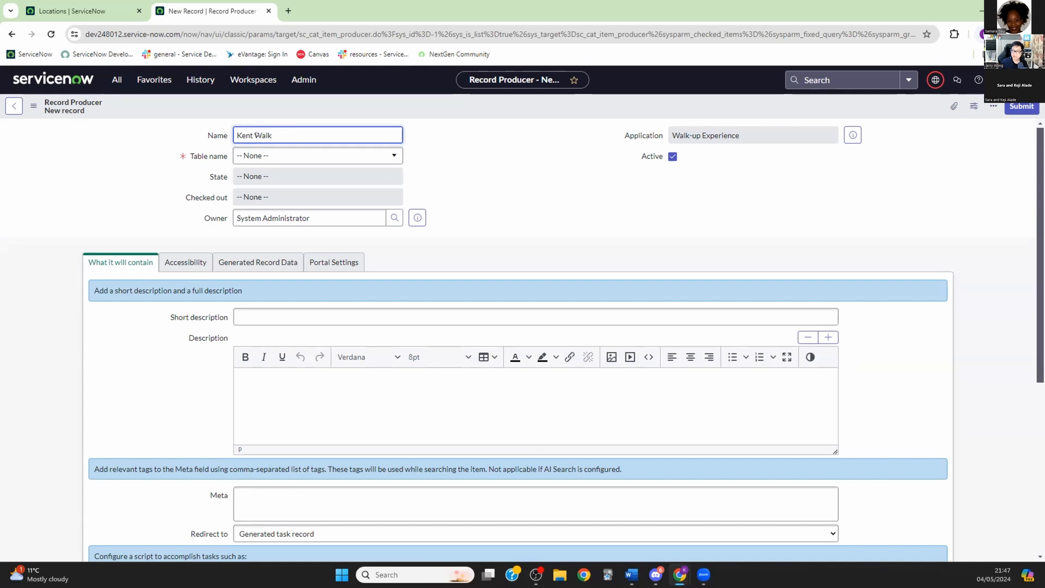
text(-up)
text(Appointment Booking)
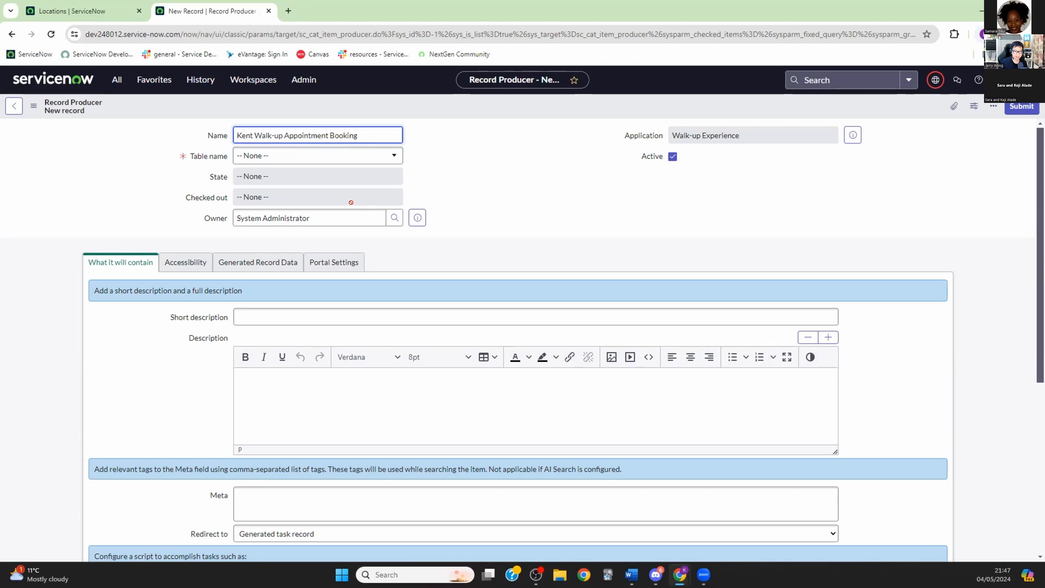
Step: Search 'walk' in the Table name field and select Walk-up Appointment [wu_appointment]
click(388, 154)
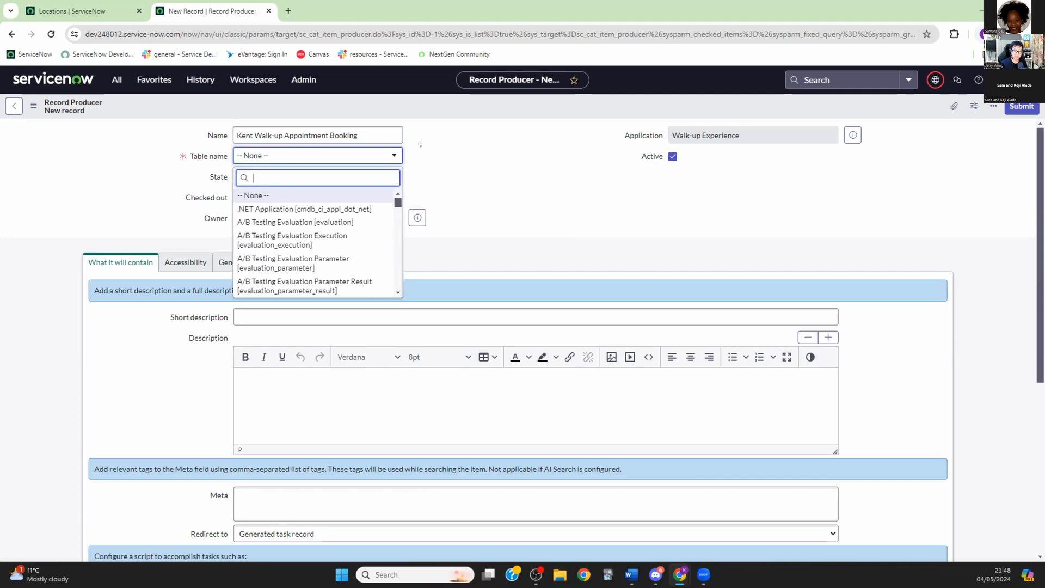
text(walk)
key(Return)
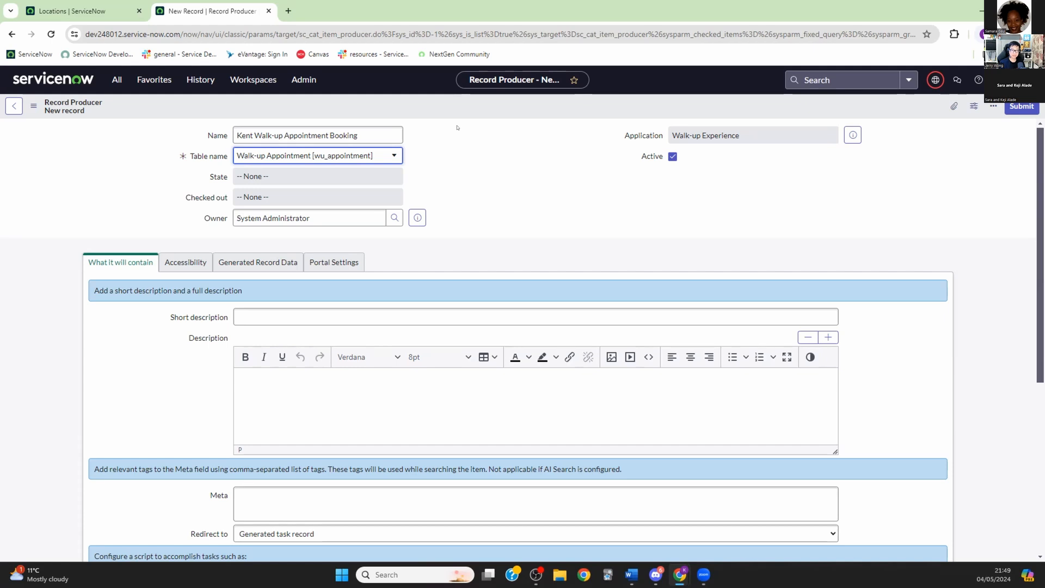
scroll(559, 248, down, 5)
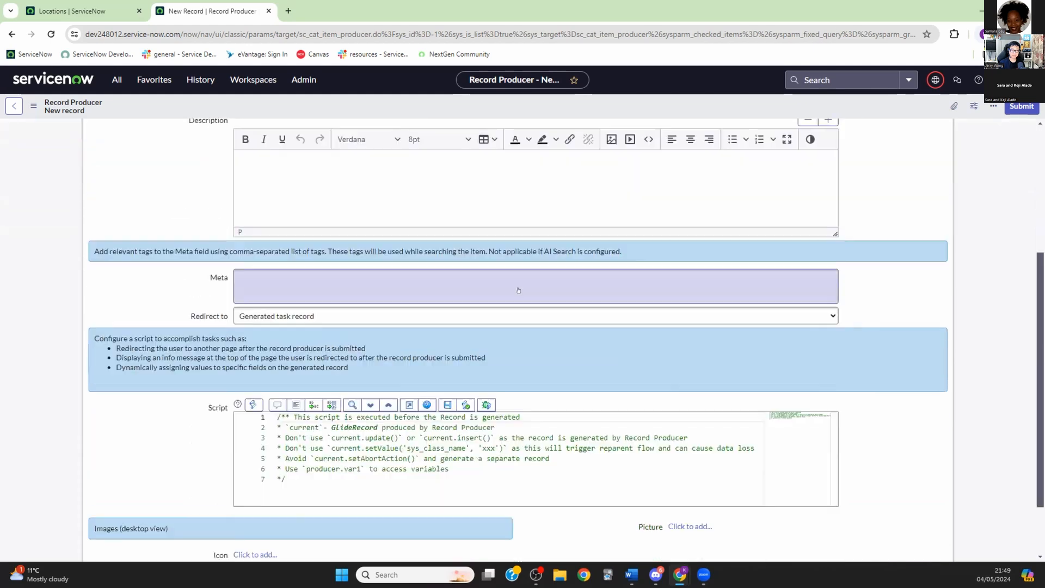
scroll(524, 274, up, 5)
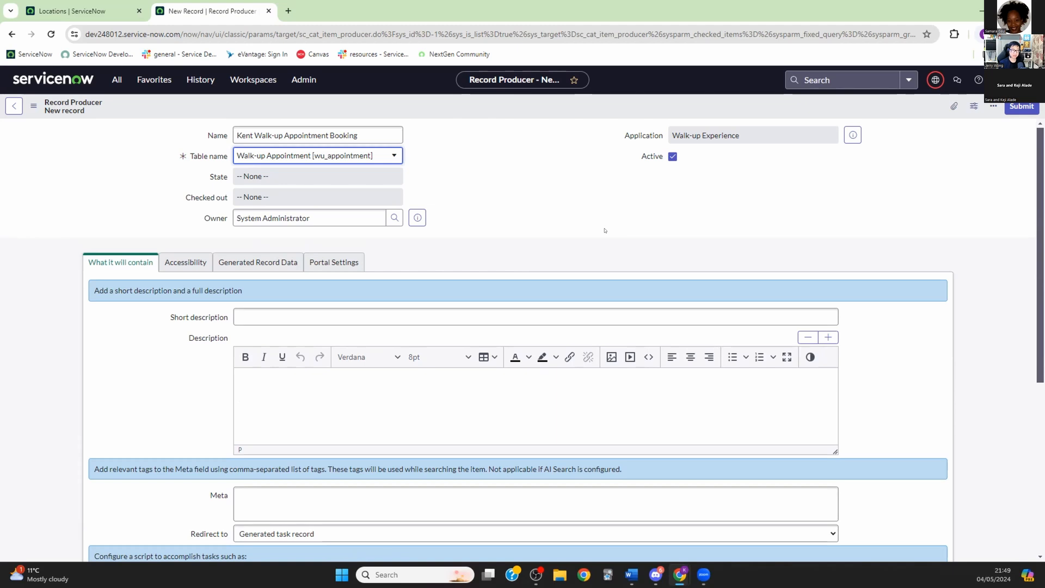
Step: Submit the Kent Walk-up Appointment Booking record producer and scroll to its empty Variables list
click(1016, 106)
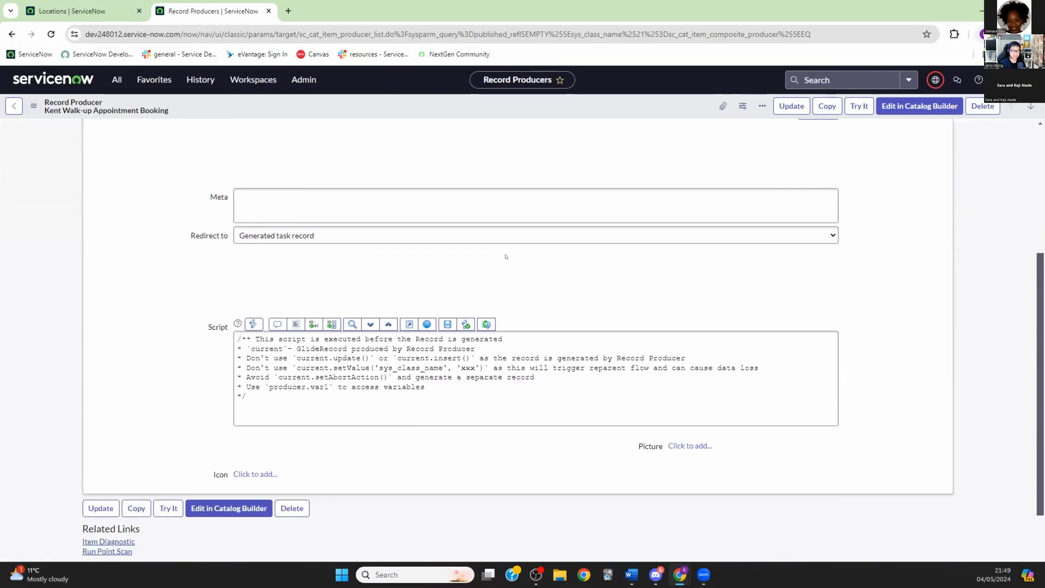
scroll(502, 256, down, 3)
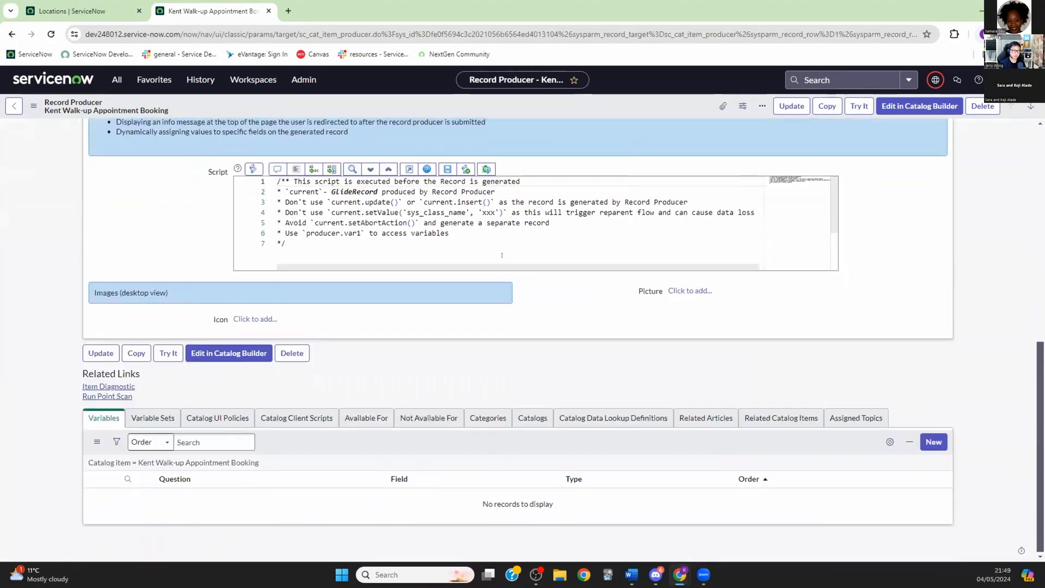
scroll(500, 257, down, 1)
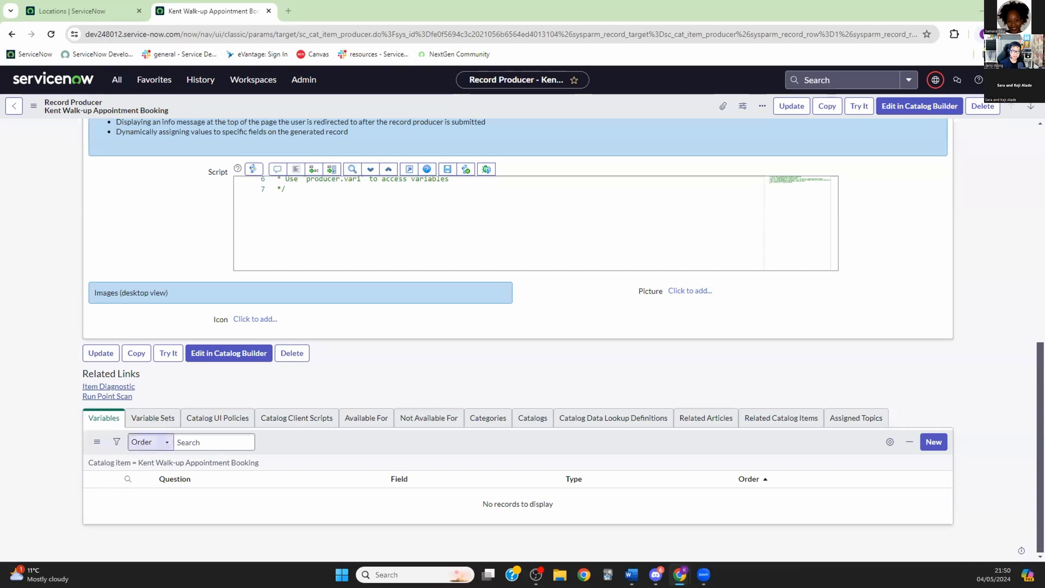
Step: Add a Single Line Text variable with Question 'Appointment' and Name 'appointment'
click(934, 442)
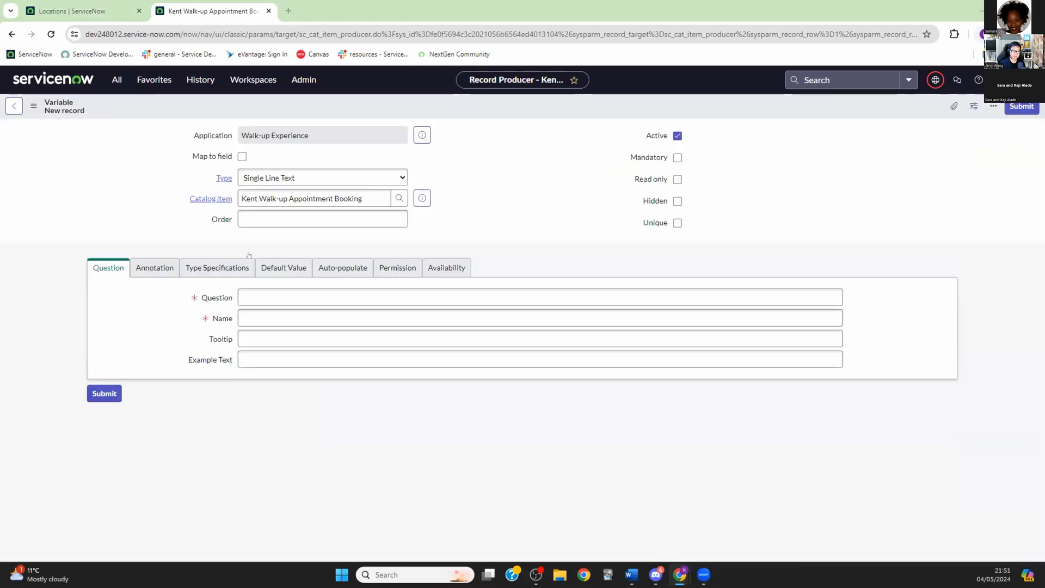
text(apppoint)
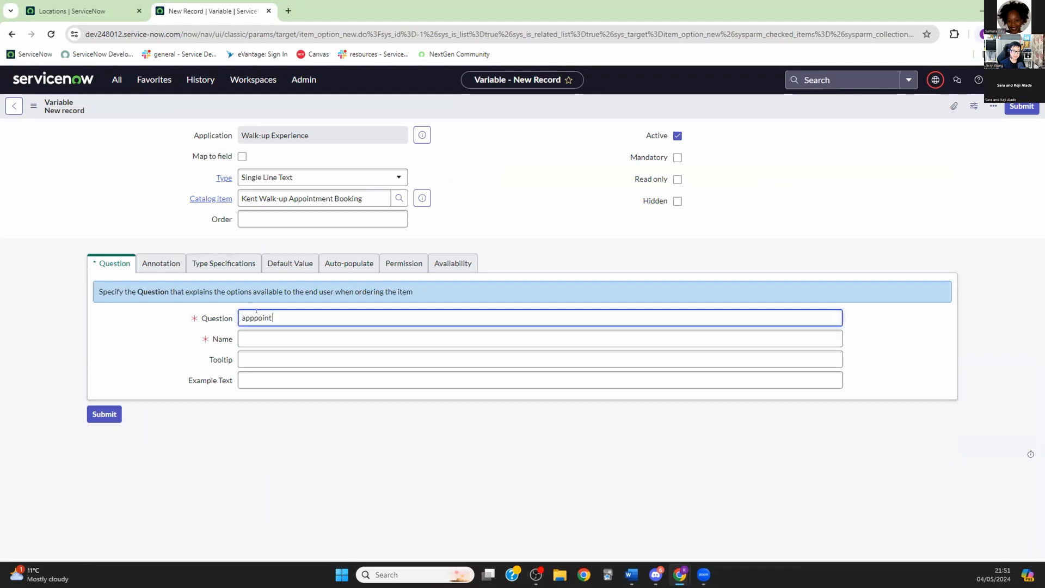
key(BackSpace)
key(BackSpace)
key(BackSpace)
key(BackSpace)
key(BackSpace)
key(BackSpace)
text(Appointment)
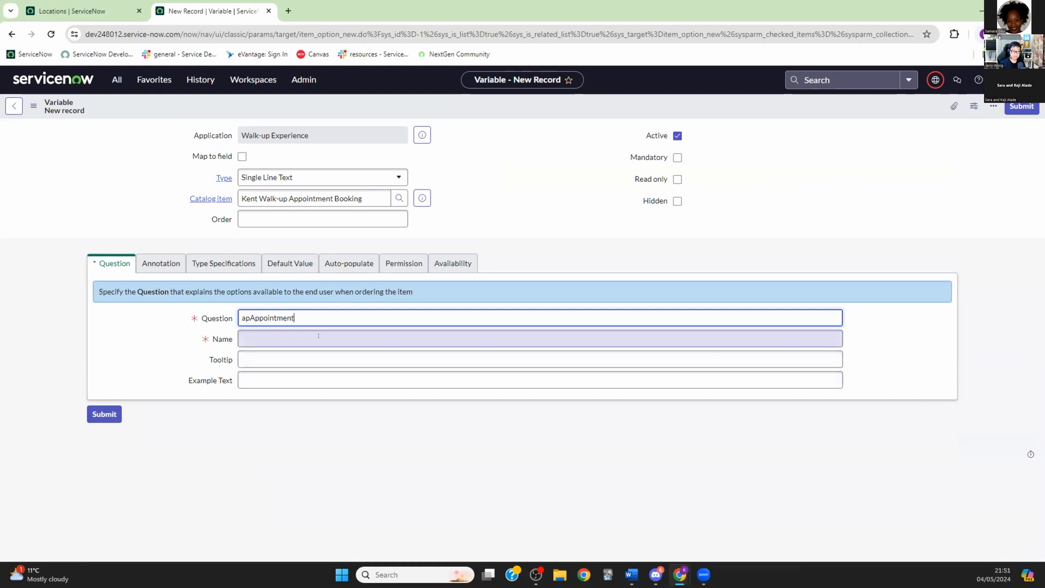
key(BackSpace)
key(BackSpace)
click(277, 334)
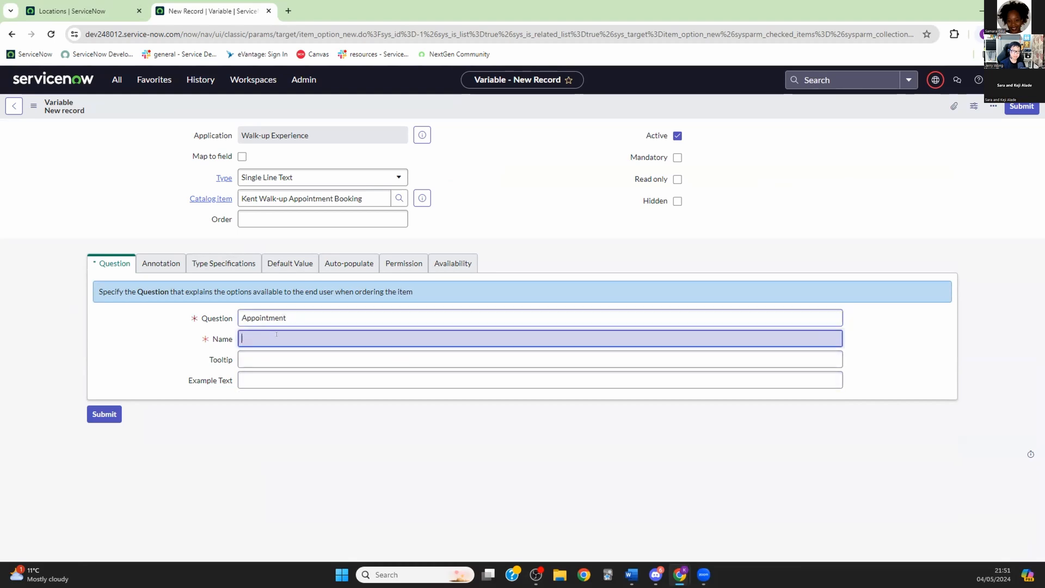
click(99, 408)
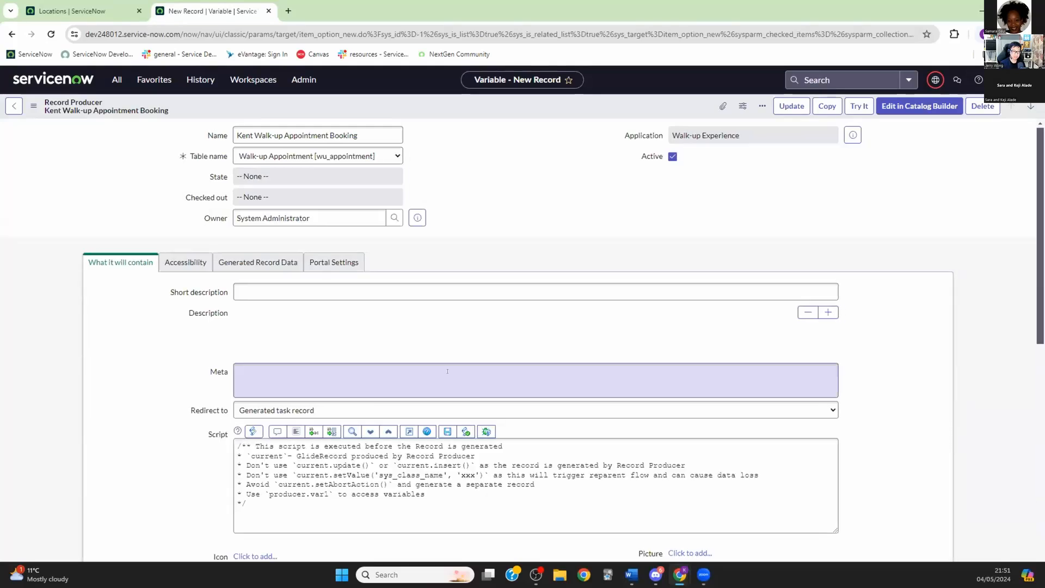
scroll(413, 371, down, 2)
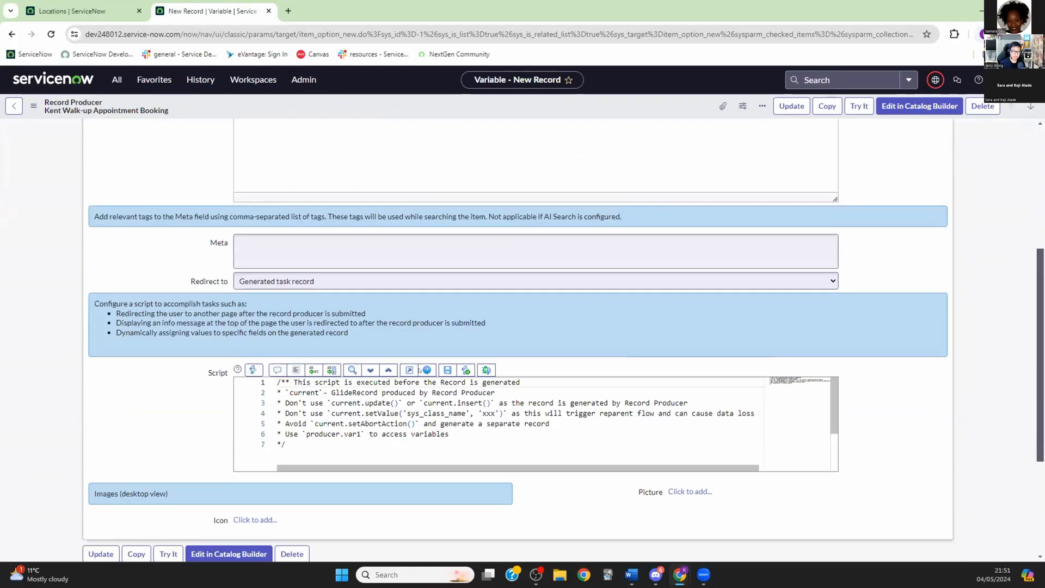
scroll(381, 391, down, 5)
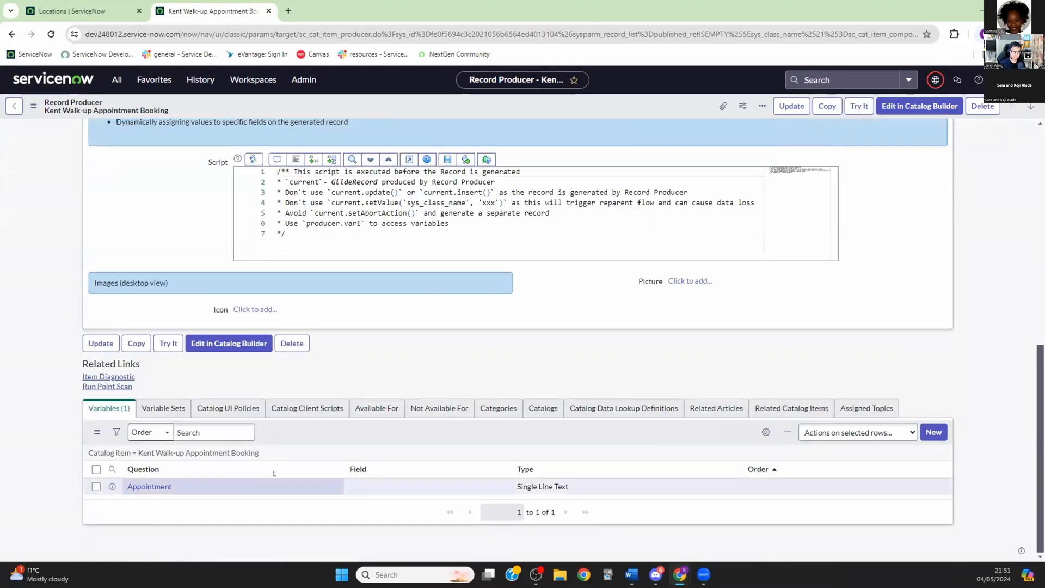
Step: Add a variable with Question 'Service Configuration Rule', letting Name auto-fill as service_configuration_rule
click(928, 431)
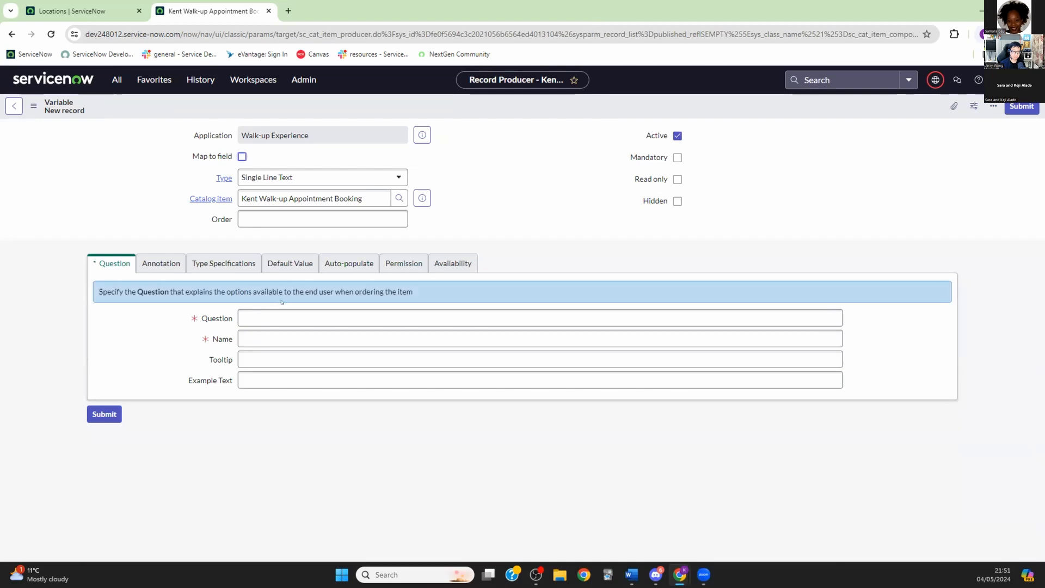
text(Service)
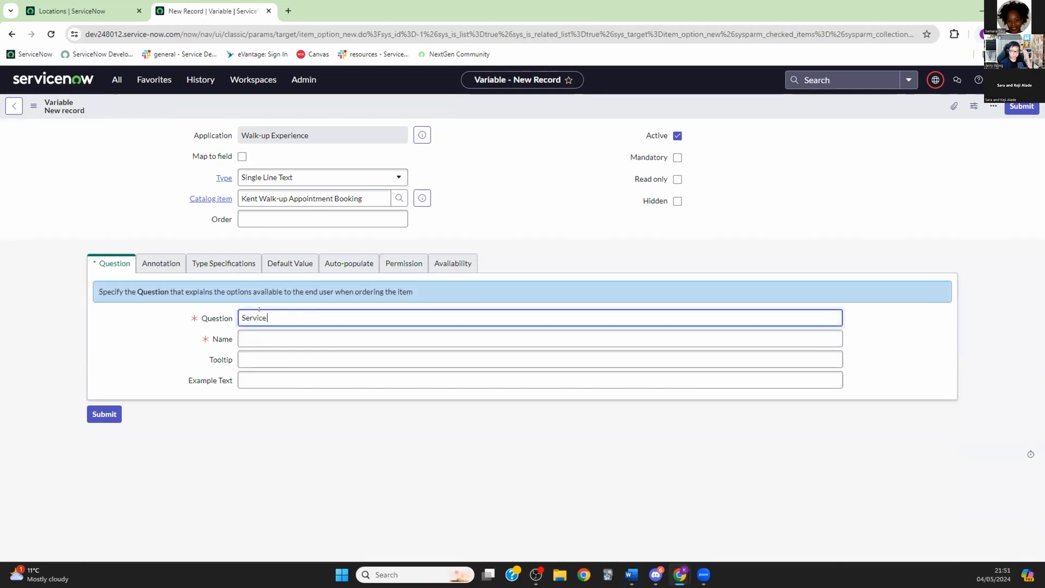
text( Configuration Rule)
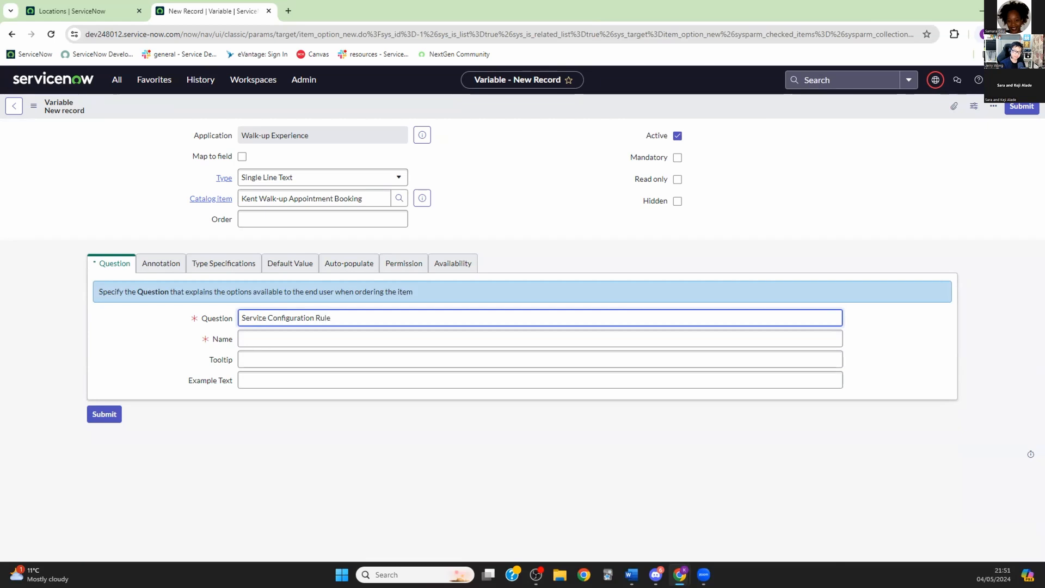
key(Tab)
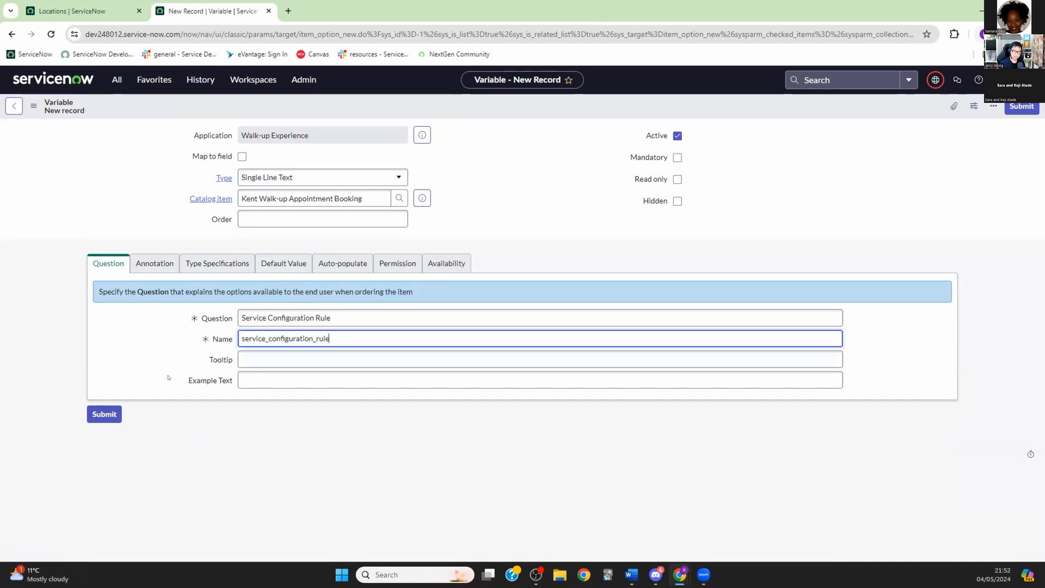
click(104, 413)
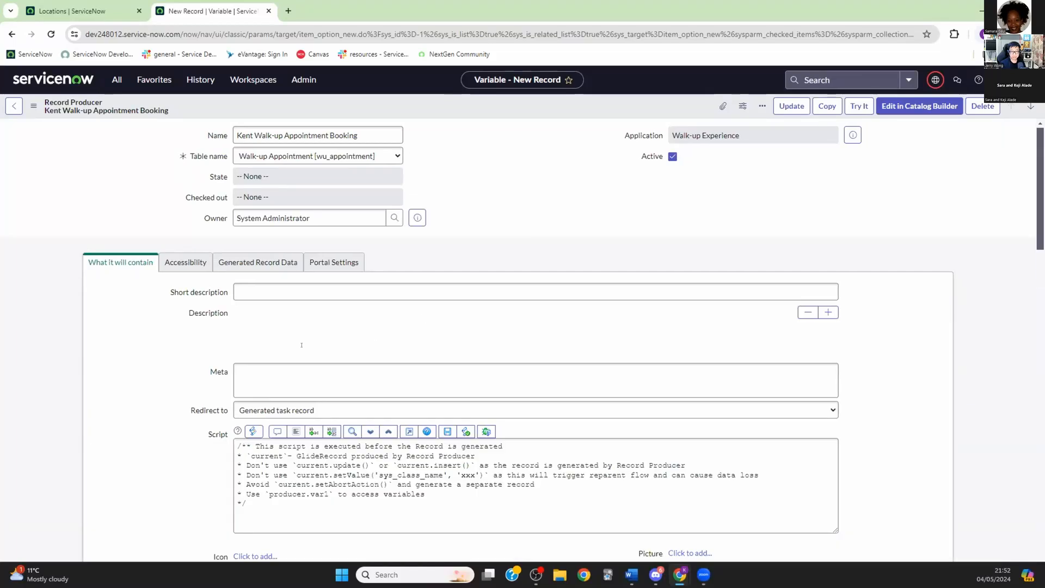
scroll(302, 346, down, 3)
scroll(302, 345, up, 2)
scroll(168, 492, down, 6)
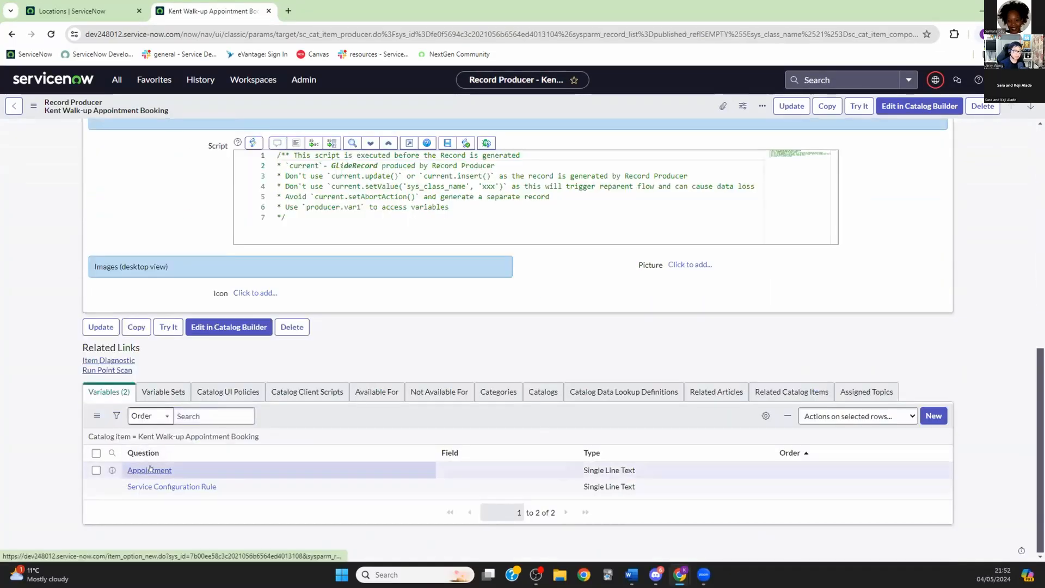
Step: Change the Appointment variable's Type from Single Line Text to Custom directly in the list
double_click(596, 469)
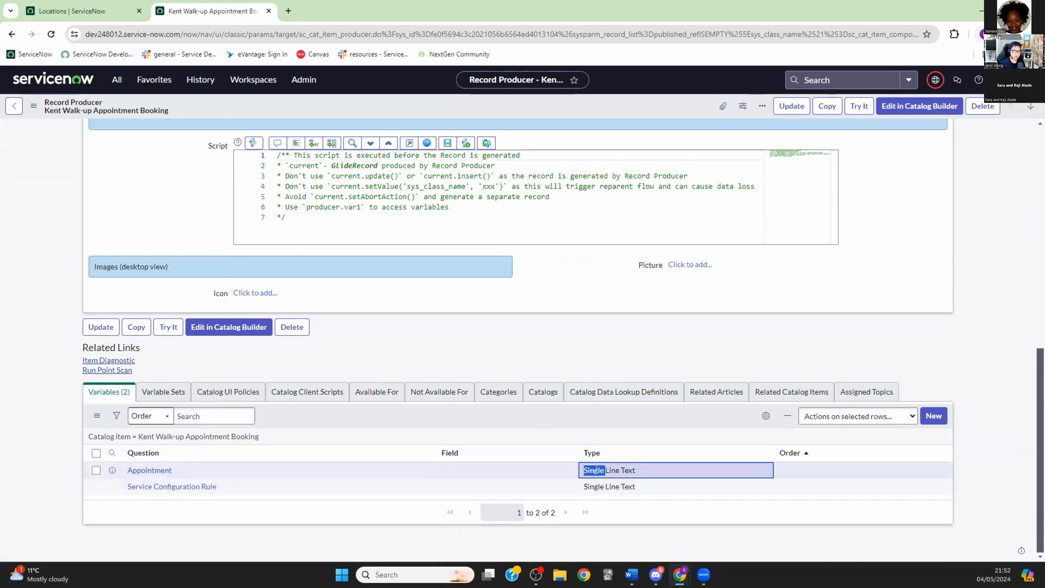
click(674, 474)
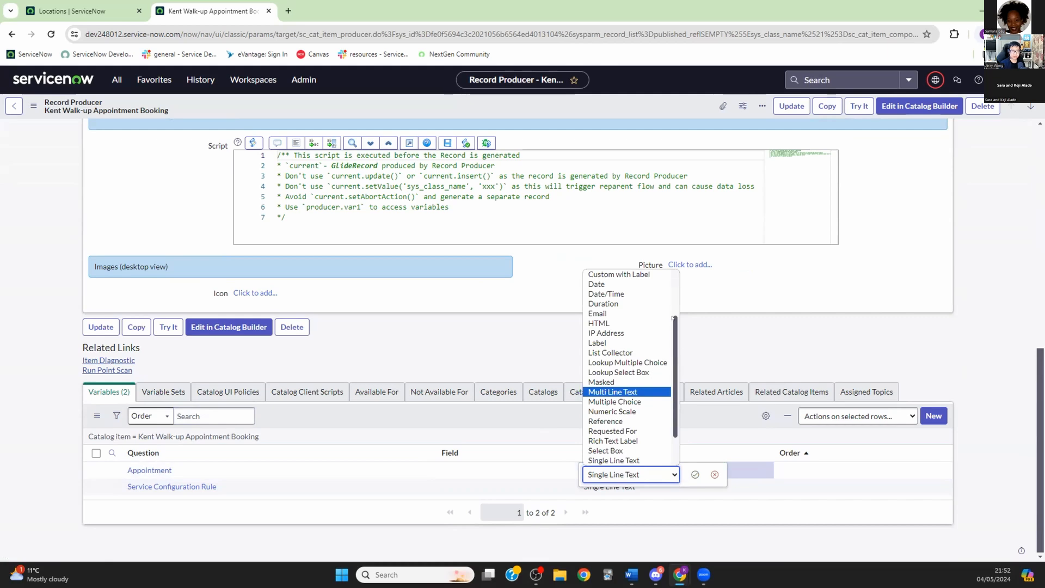
scroll(626, 327, up, 2)
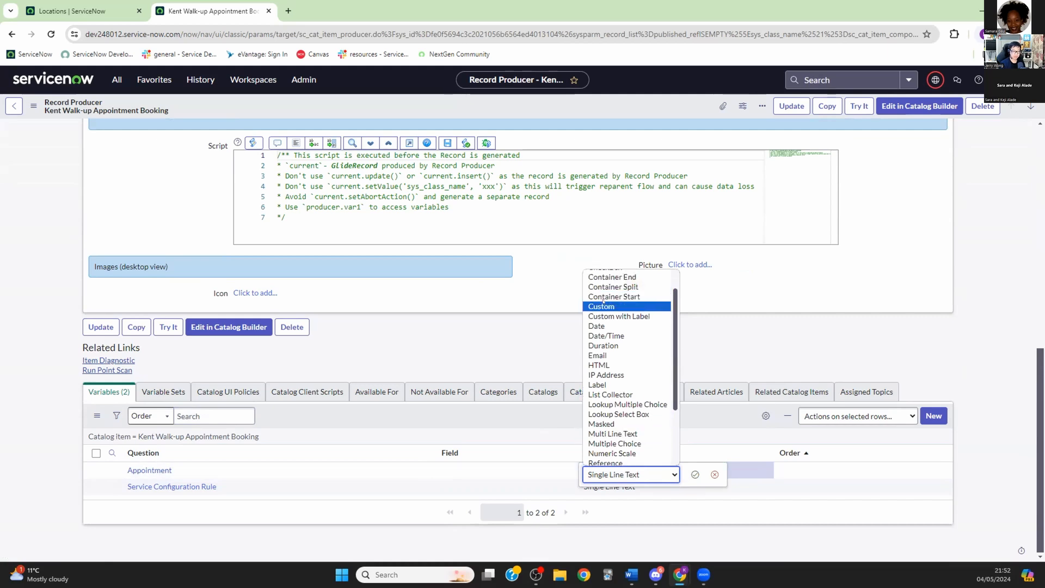
click(620, 307)
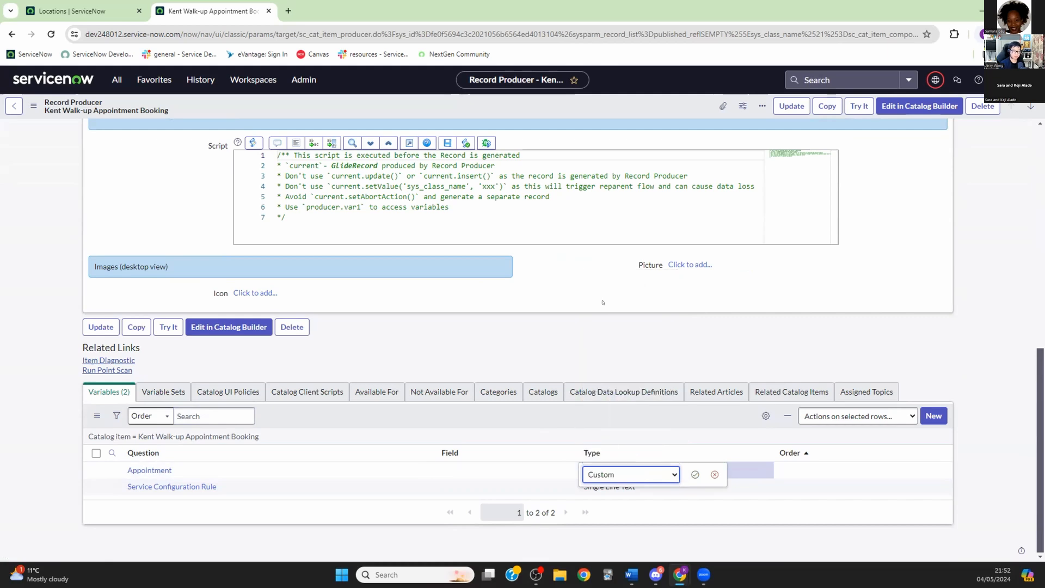
click(695, 474)
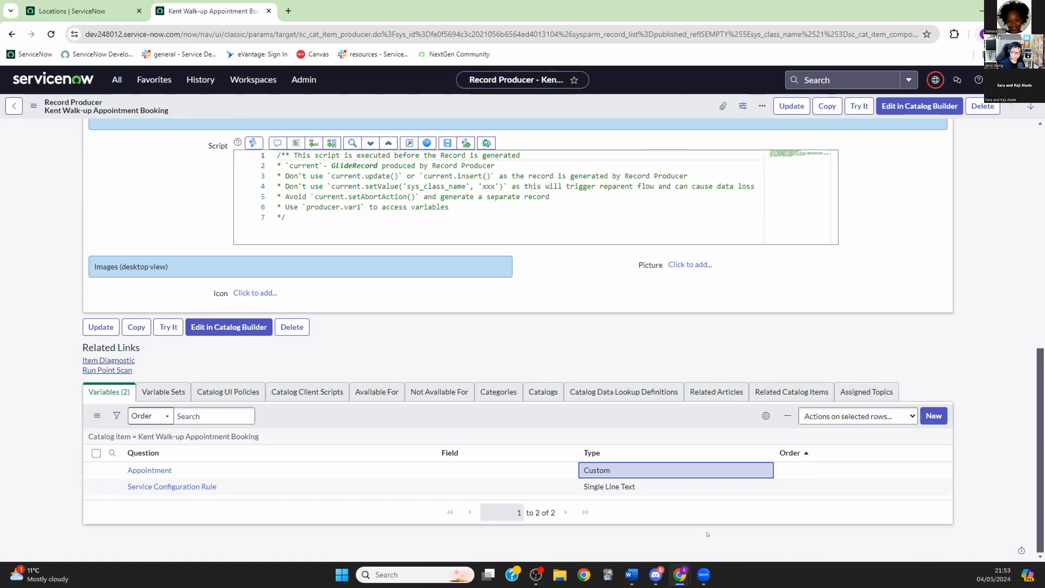
Step: Add a Multi Line Text variable with Question 'Appointment Value' (name appointment_value)
click(927, 415)
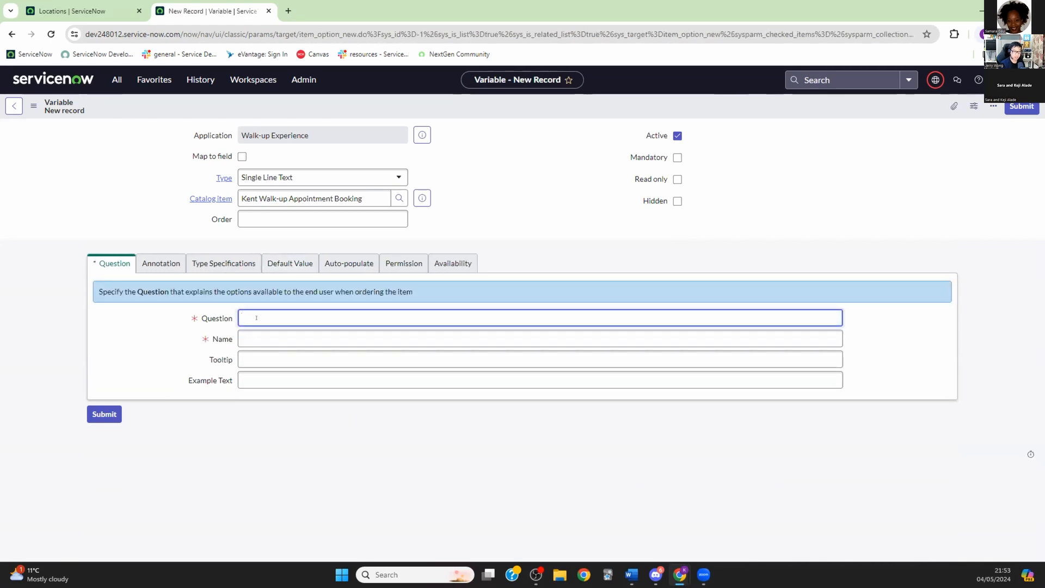
text(Appointment Value)
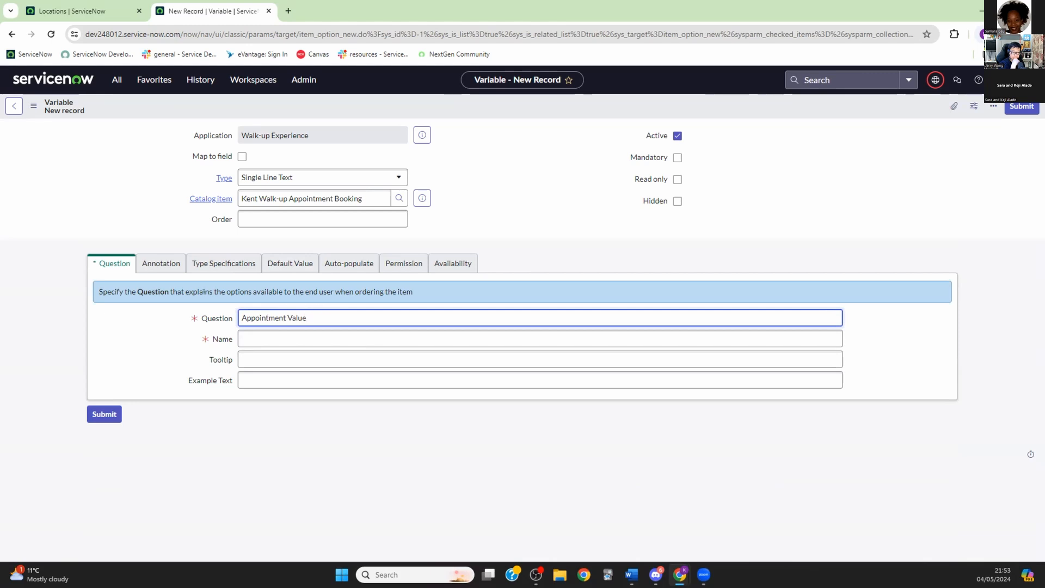
click(355, 181)
scroll(283, 230, up, 1)
click(283, 231)
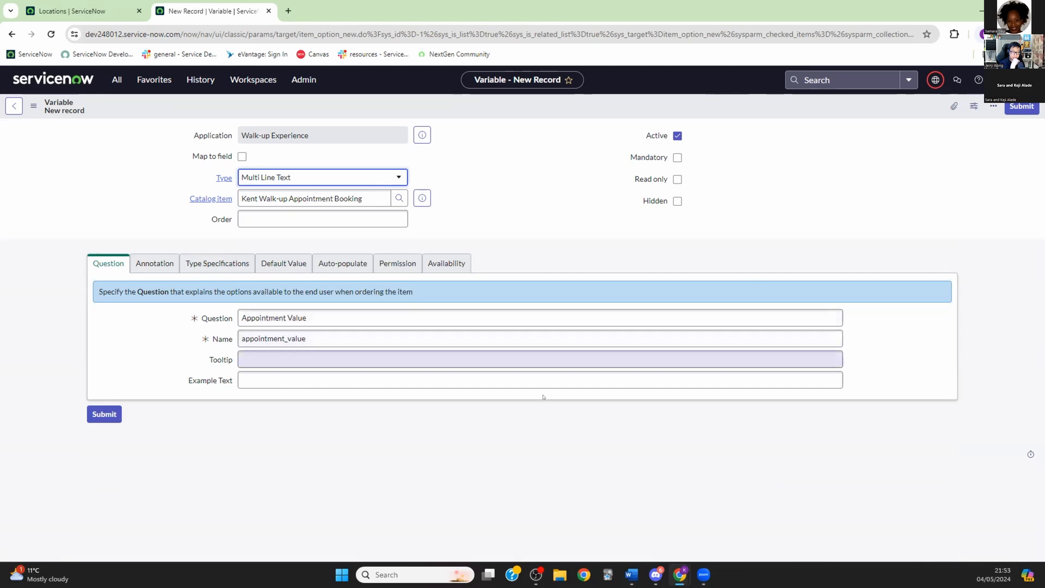
click(99, 413)
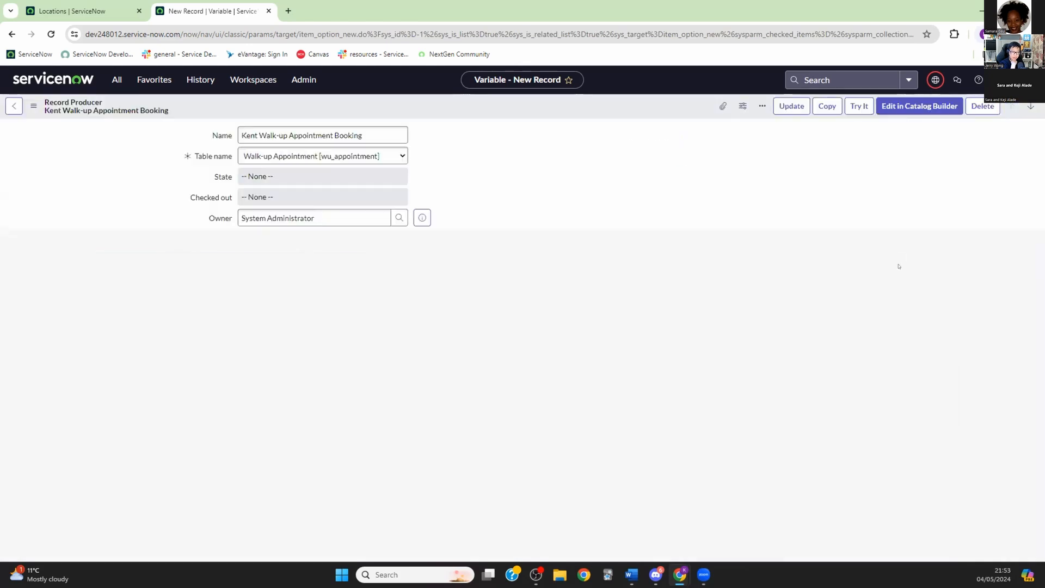
Step: Set the Order of Appointment, Service Configuration Rule and Appointment Value to 100, 200 and 300
scroll(679, 369, down, 5)
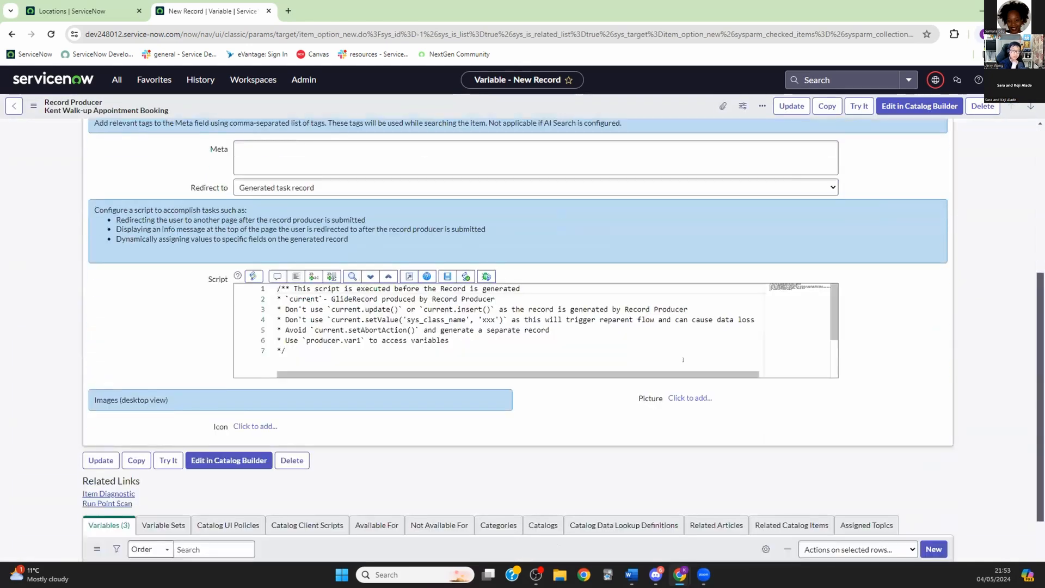
scroll(996, 336, down, 3)
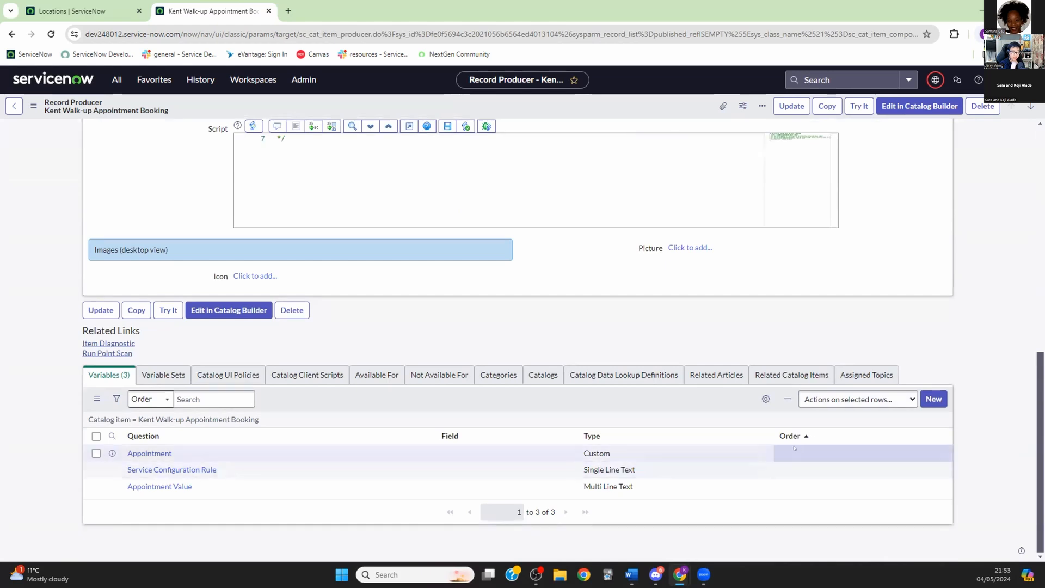
double_click(792, 450)
text(100)
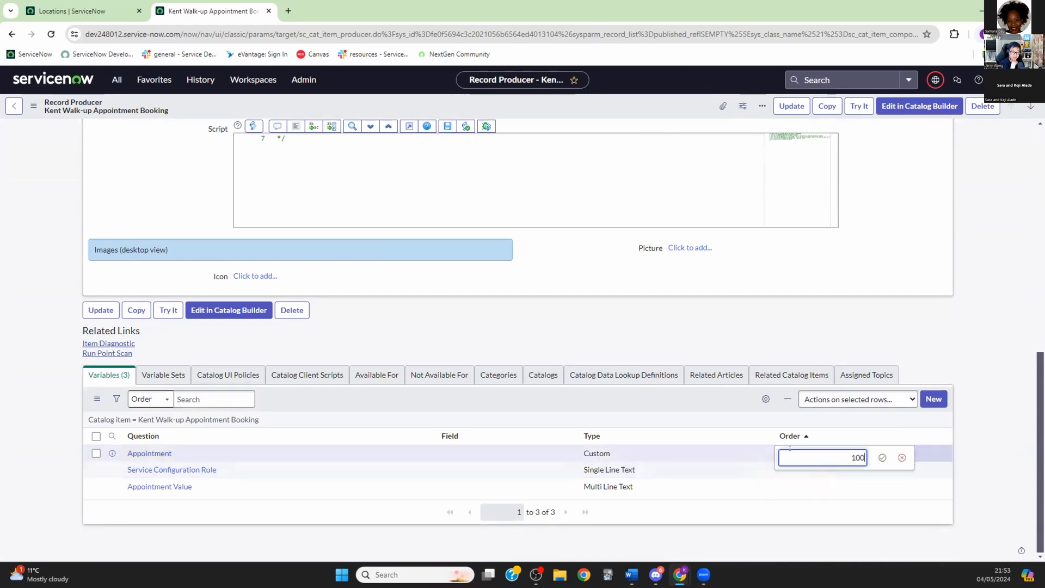
click(882, 457)
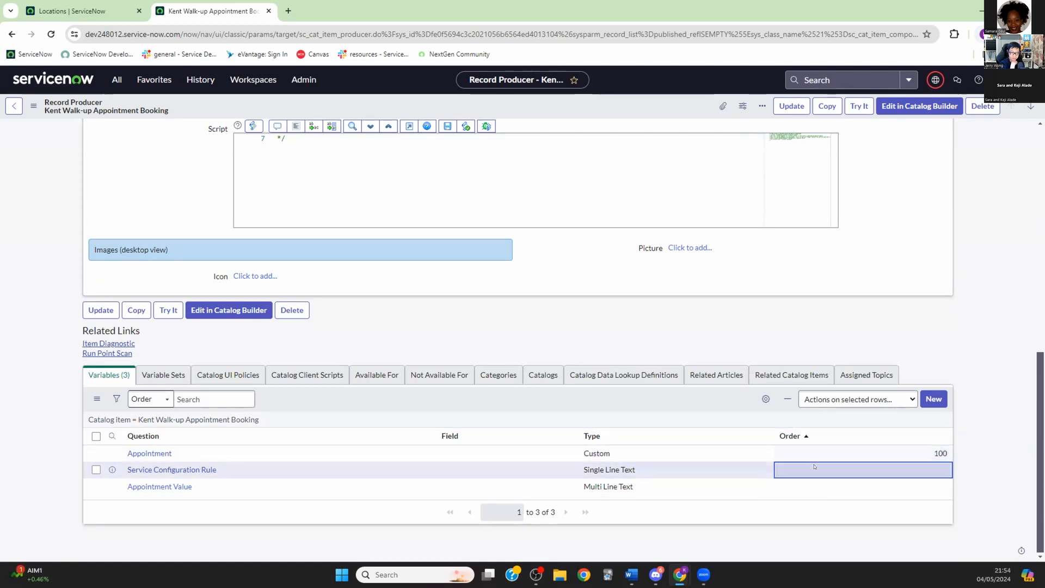
text(200)
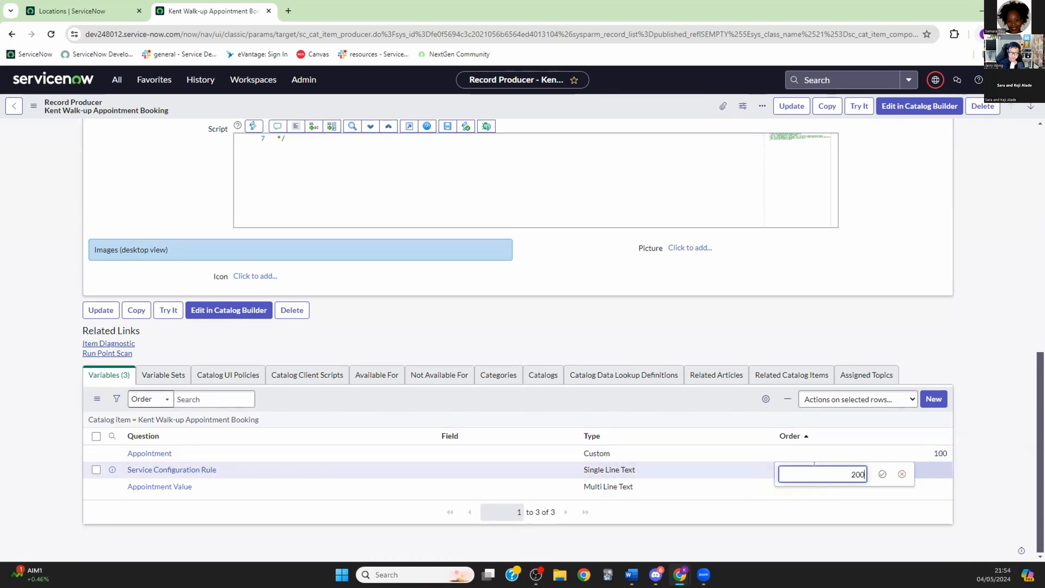
key(Return)
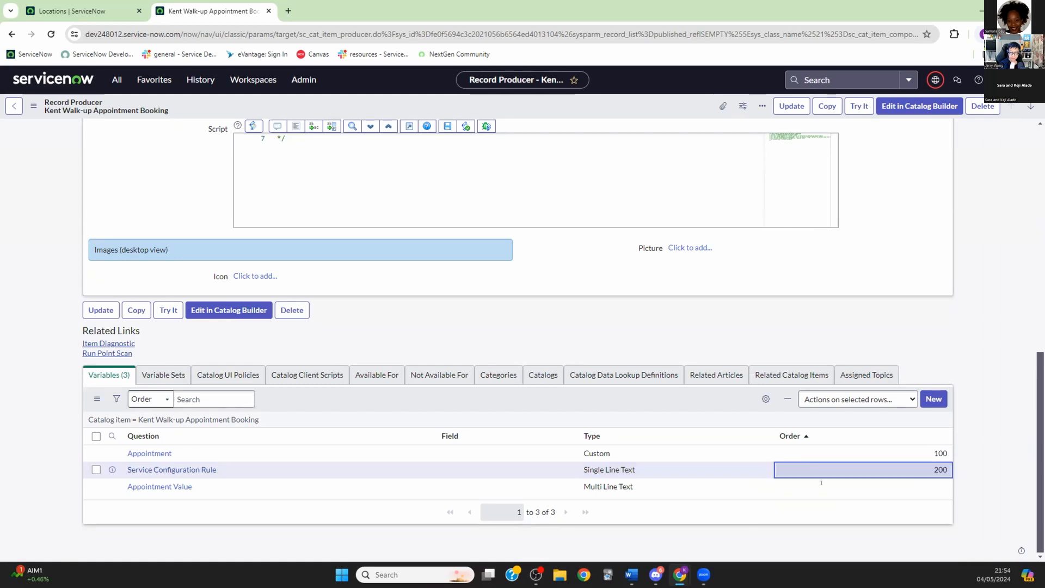
double_click(822, 482)
text(300)
key(Return)
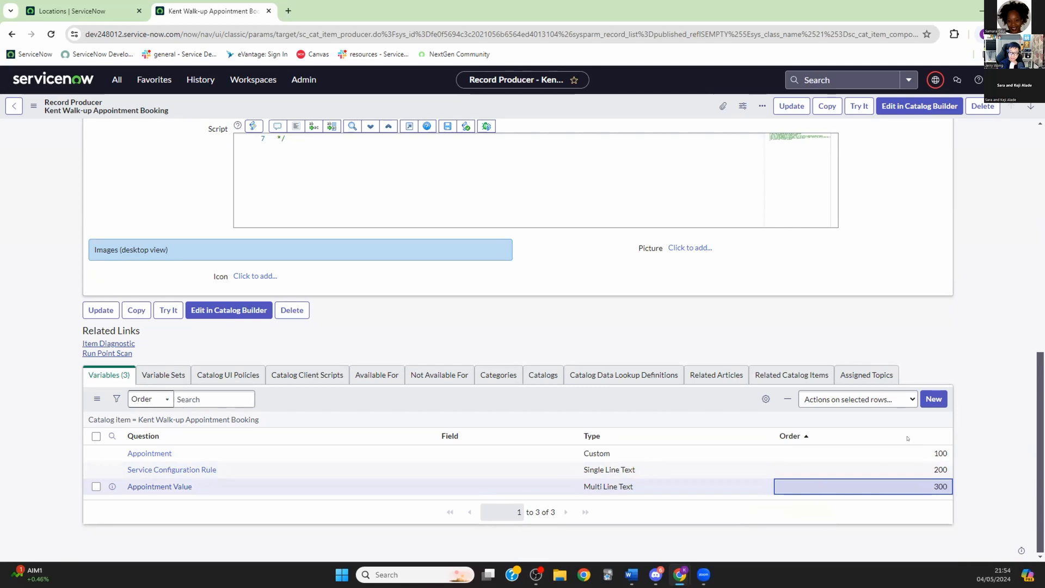
Step: Preview the booking form with Try It, then return to the record producer
click(858, 108)
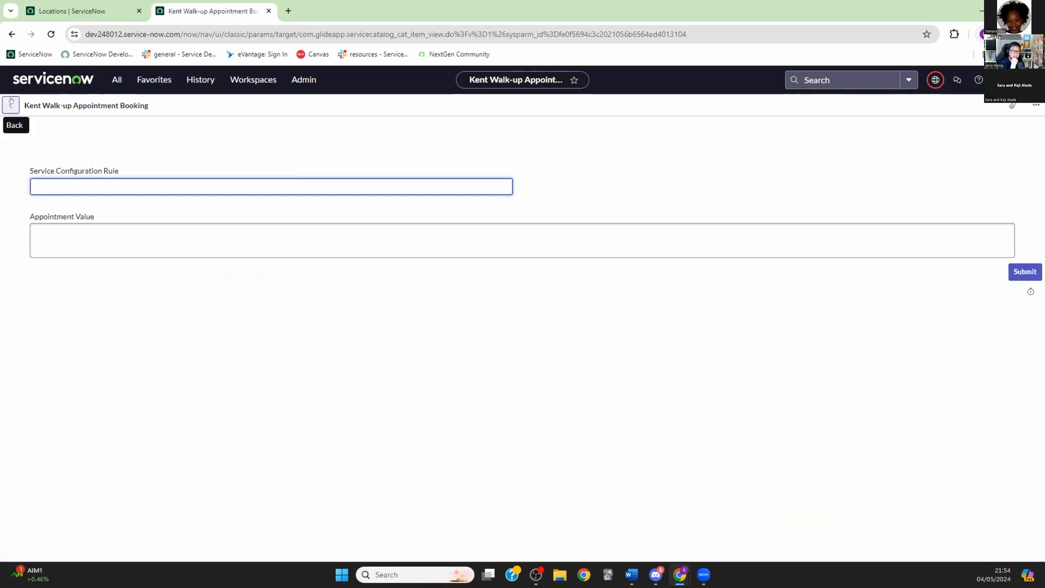
click(11, 34)
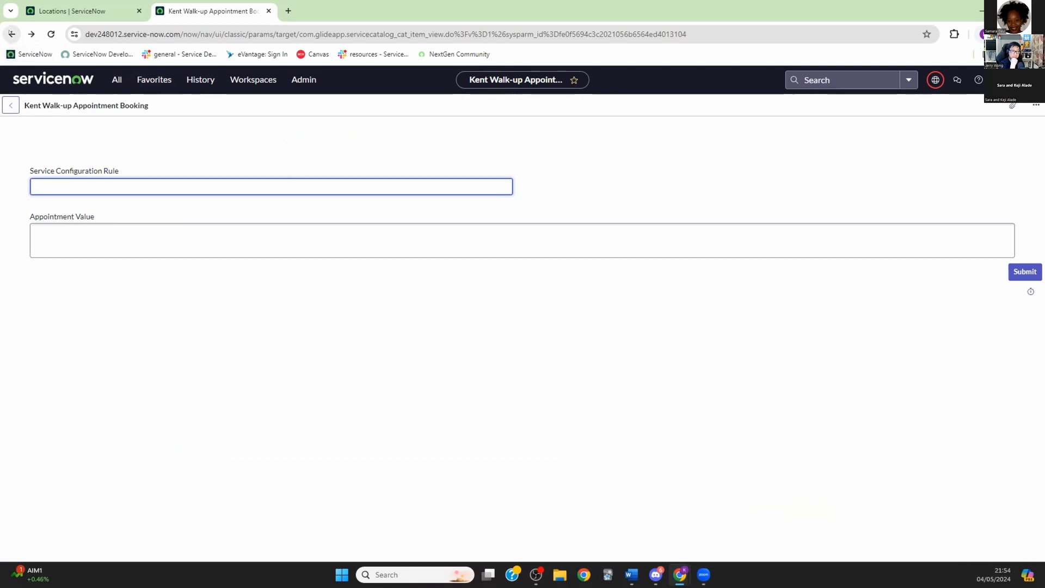
scroll(471, 197, down, 9)
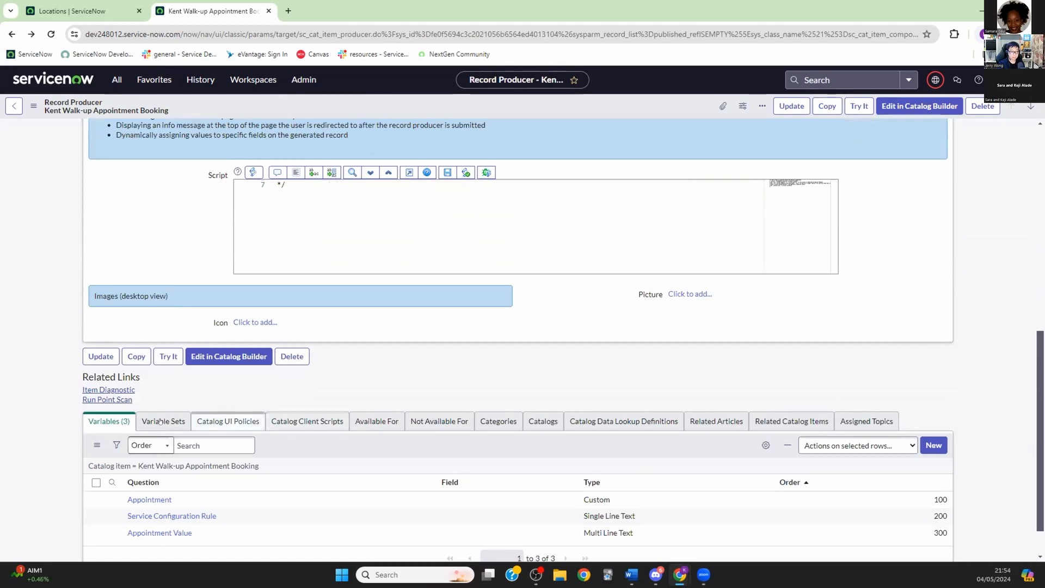
Step: Add sn_walkup_variable_set to the producer's Variable Sets, filtering the available sets by 'sn_w'
click(154, 420)
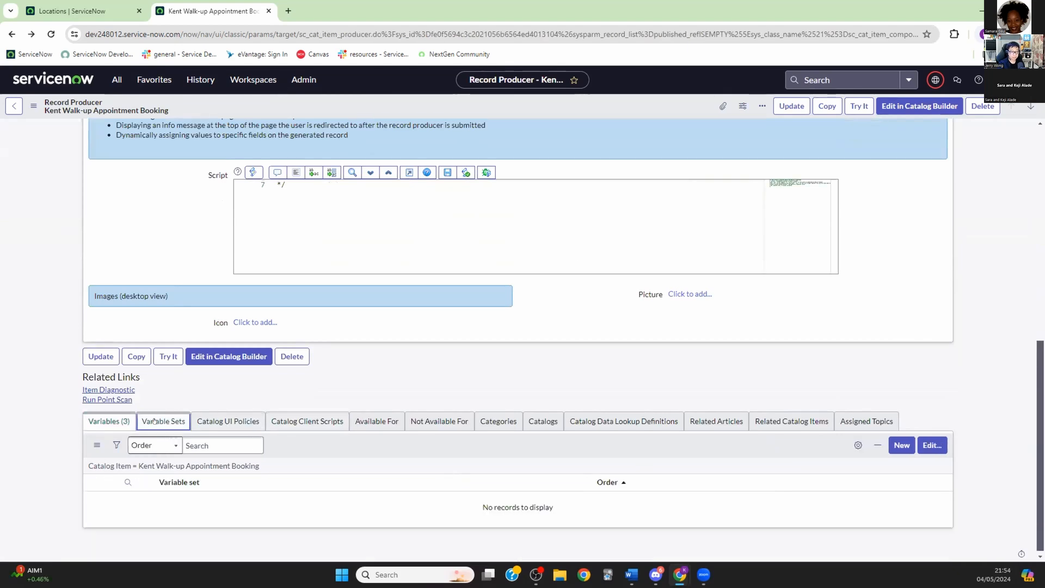
click(932, 445)
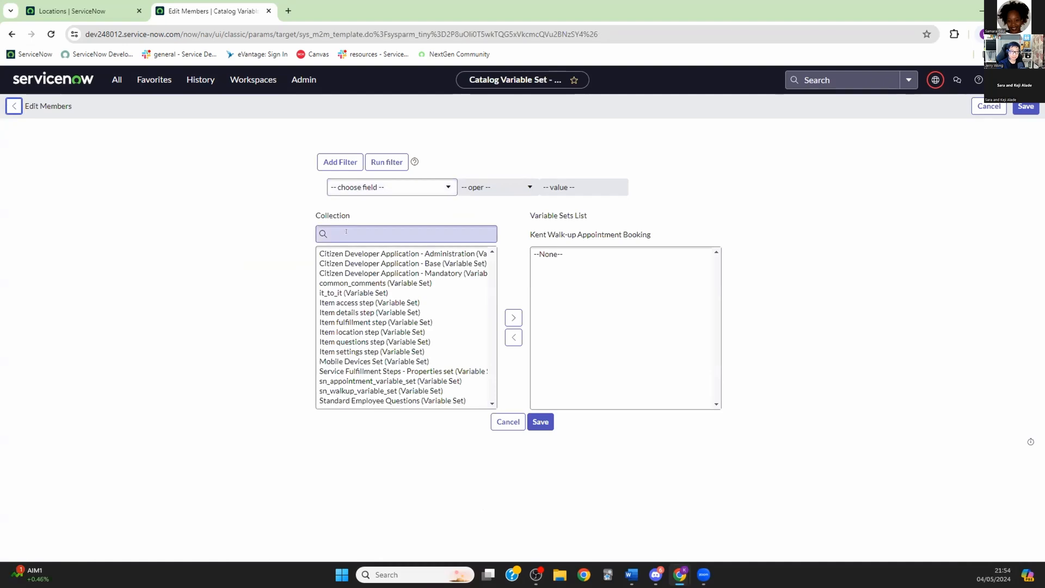
text(sn_w)
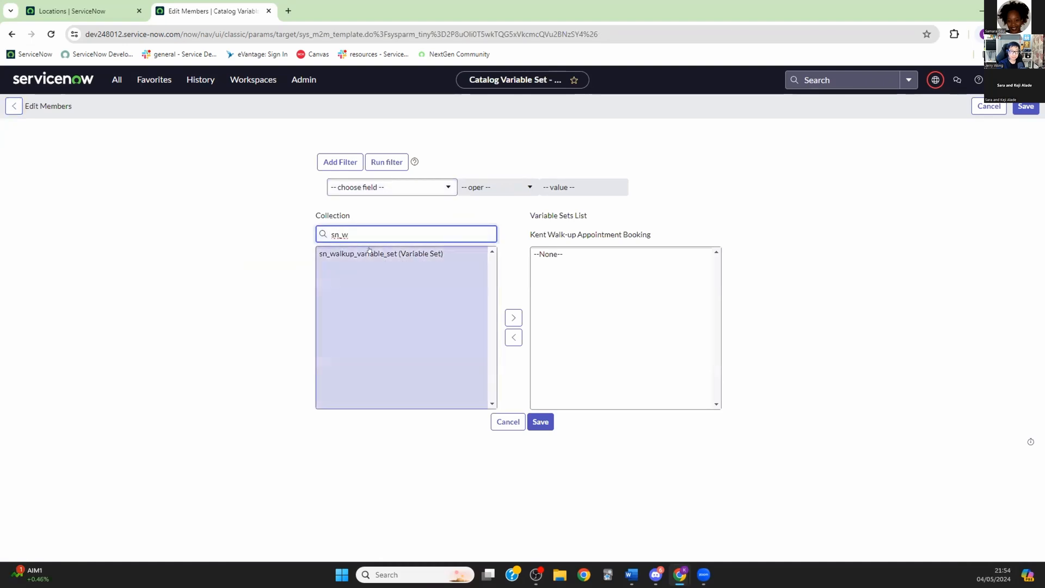
click(369, 255)
double_click(369, 254)
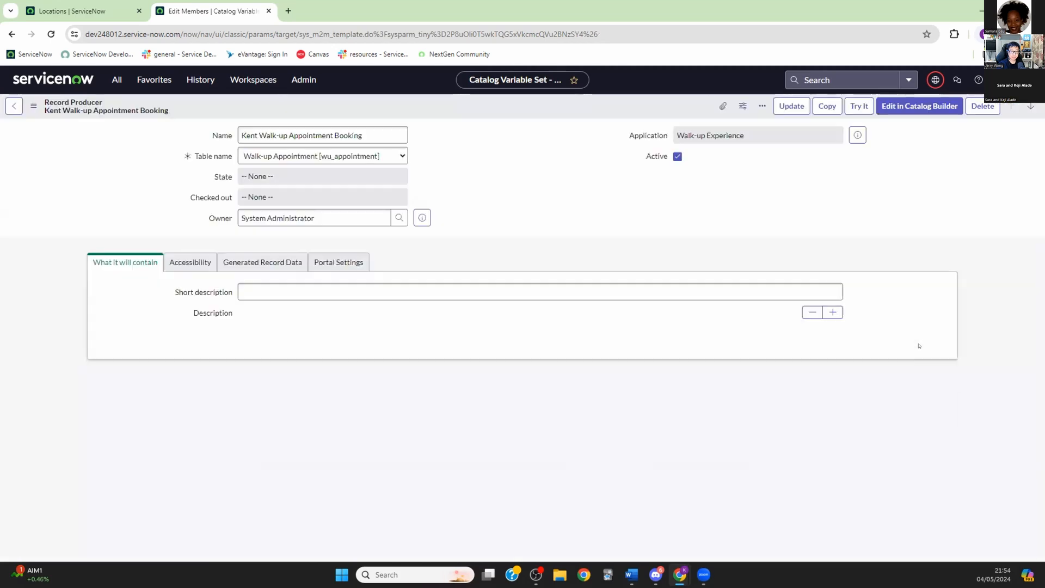
click(859, 107)
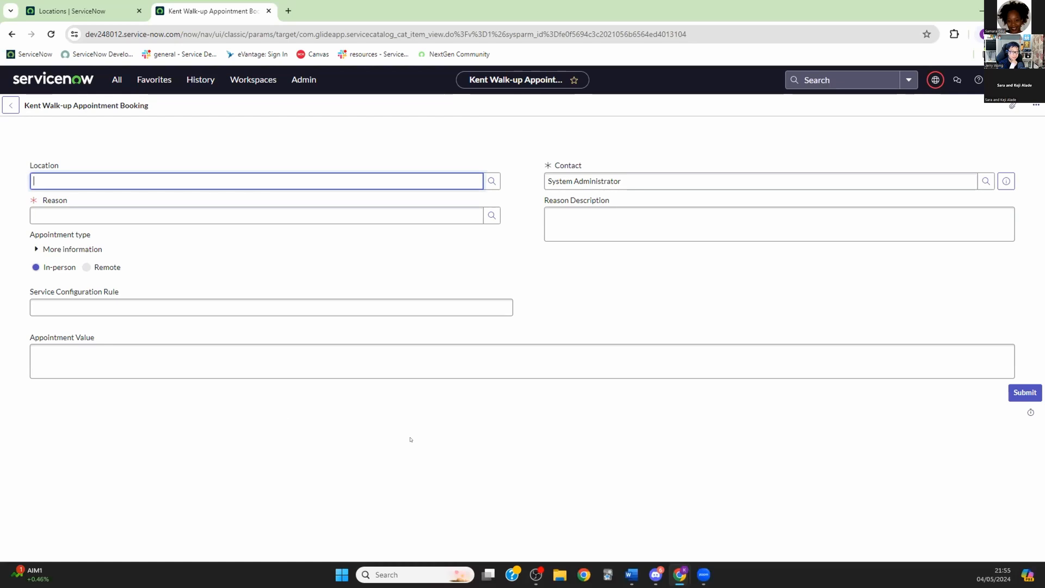
right_click(494, 111)
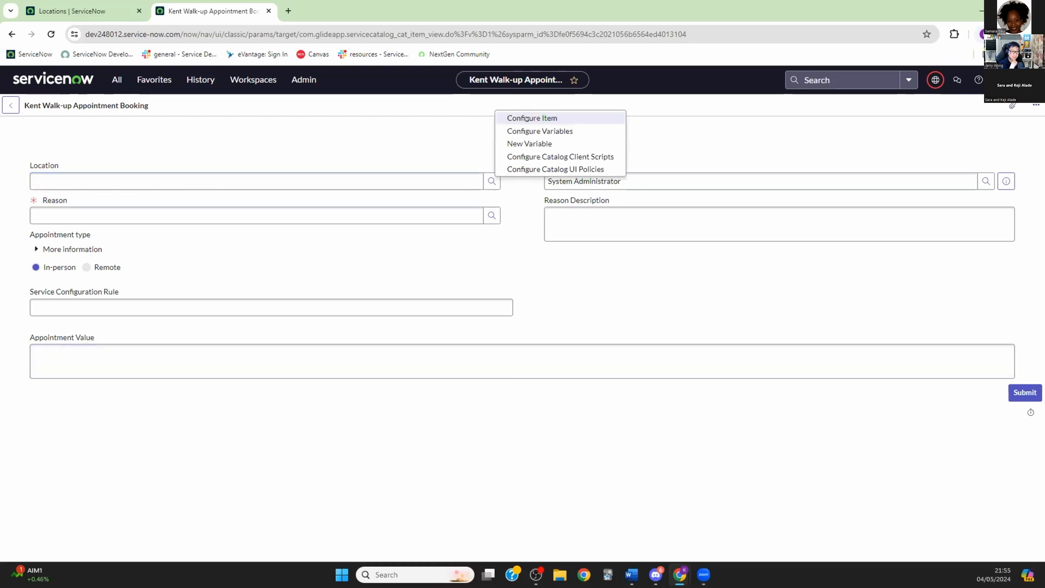
click(562, 371)
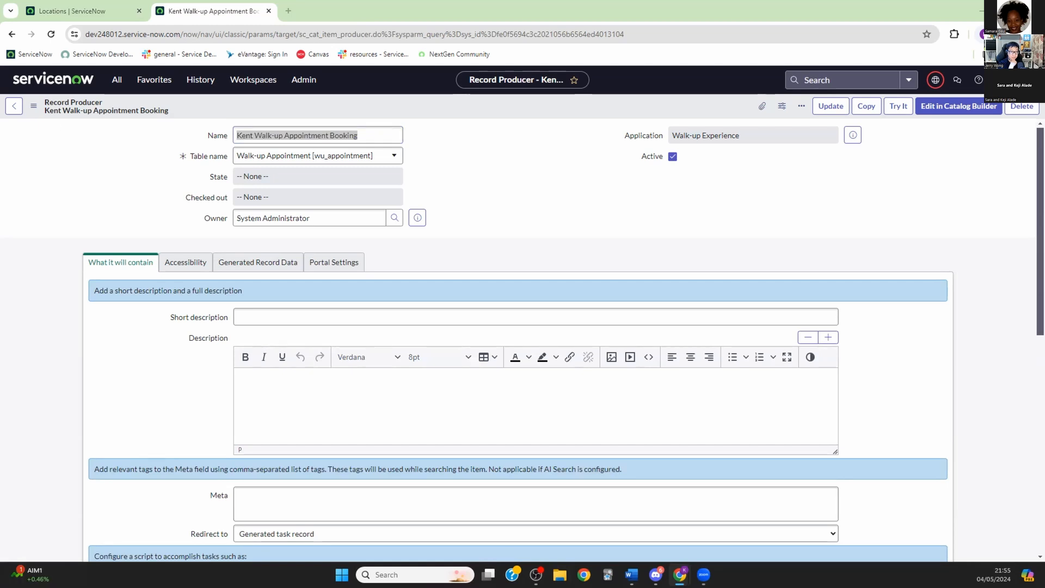
Step: Start a new catalog client script 'Set Mandatory Location' with UI Type All and Type onLoad
scroll(541, 403, down, 8)
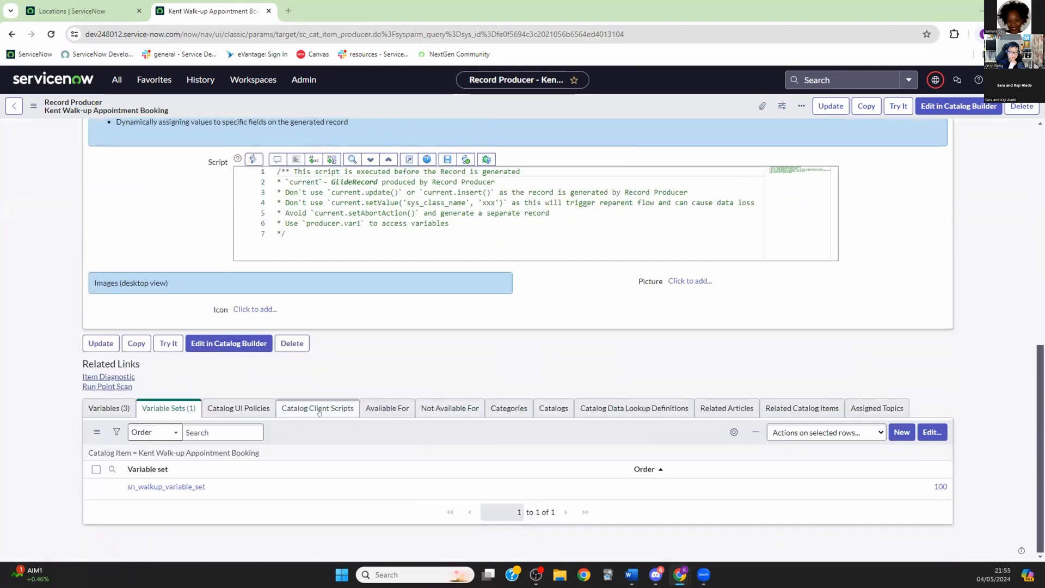
click(319, 410)
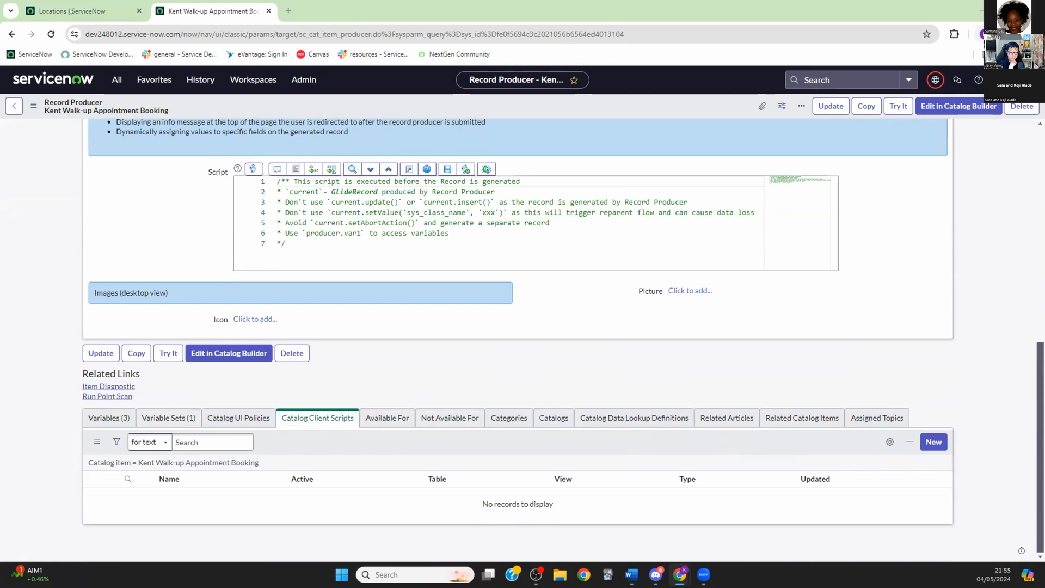
click(933, 441)
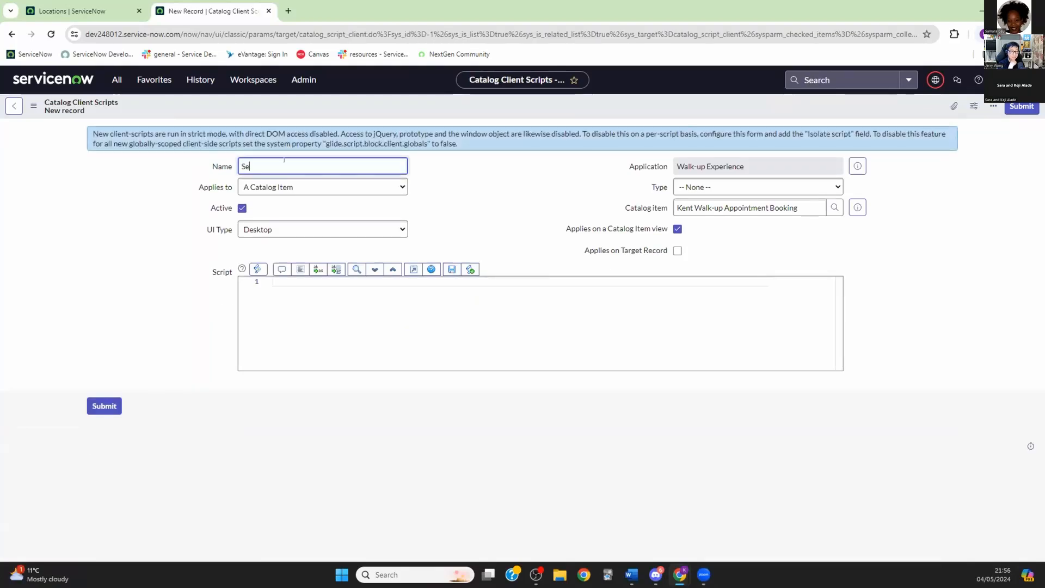
text(Set Mandator)
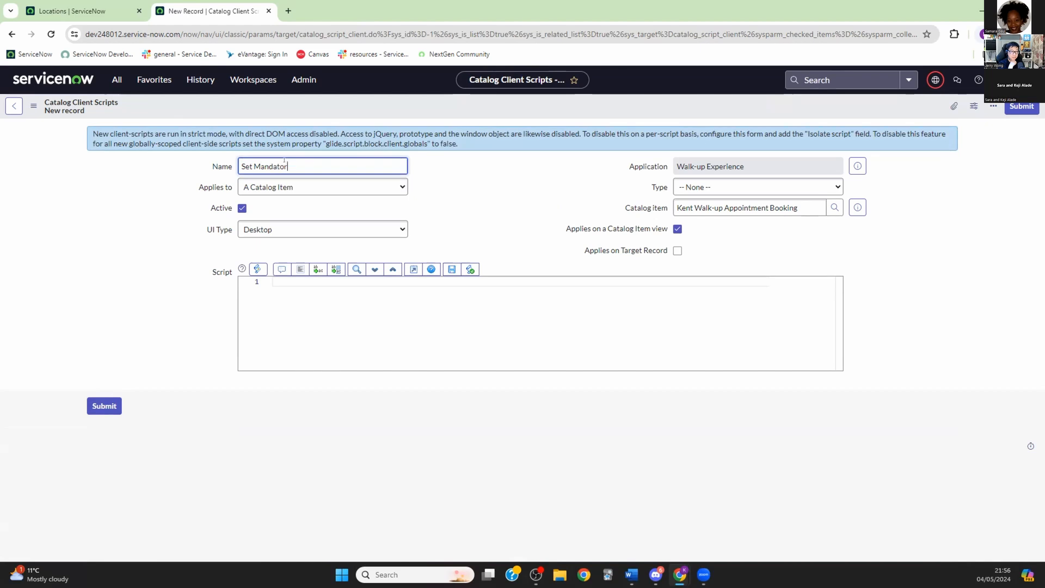
text(y Location)
click(399, 229)
click(251, 263)
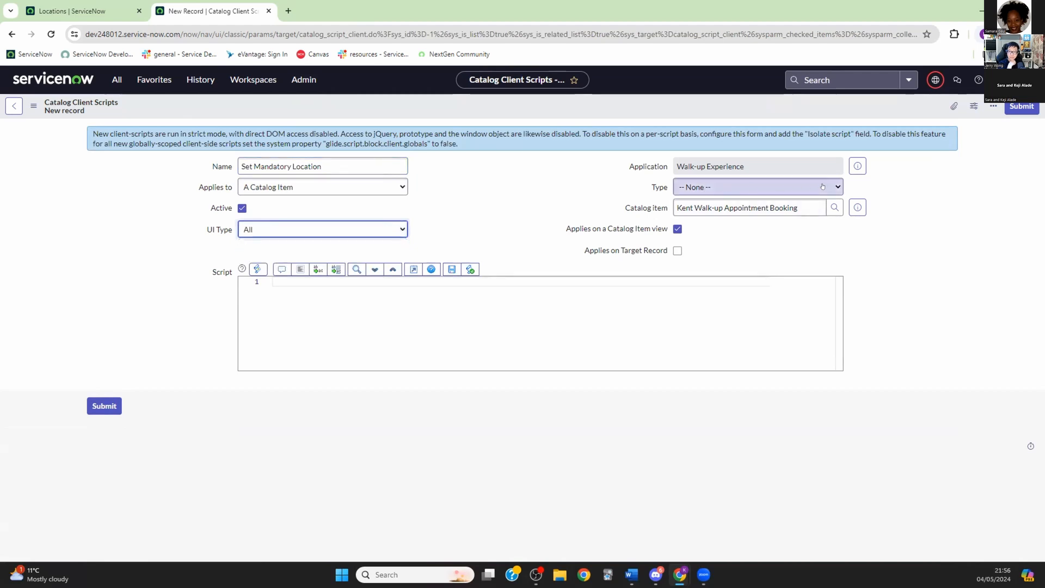
click(822, 187)
click(699, 221)
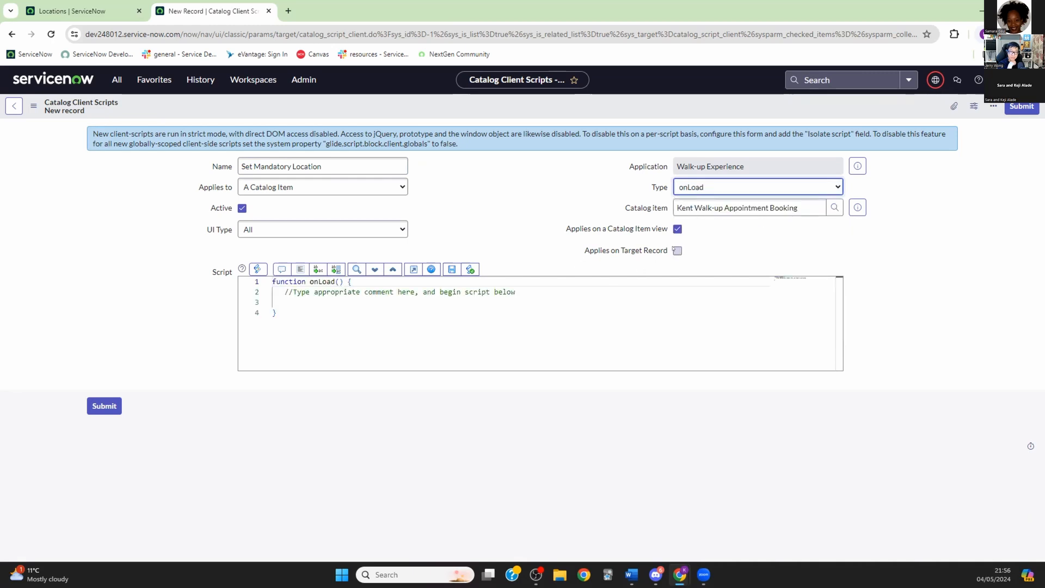
Step: Write g_form.setMandatory('wu_location', true); inside the onLoad function
click(311, 302)
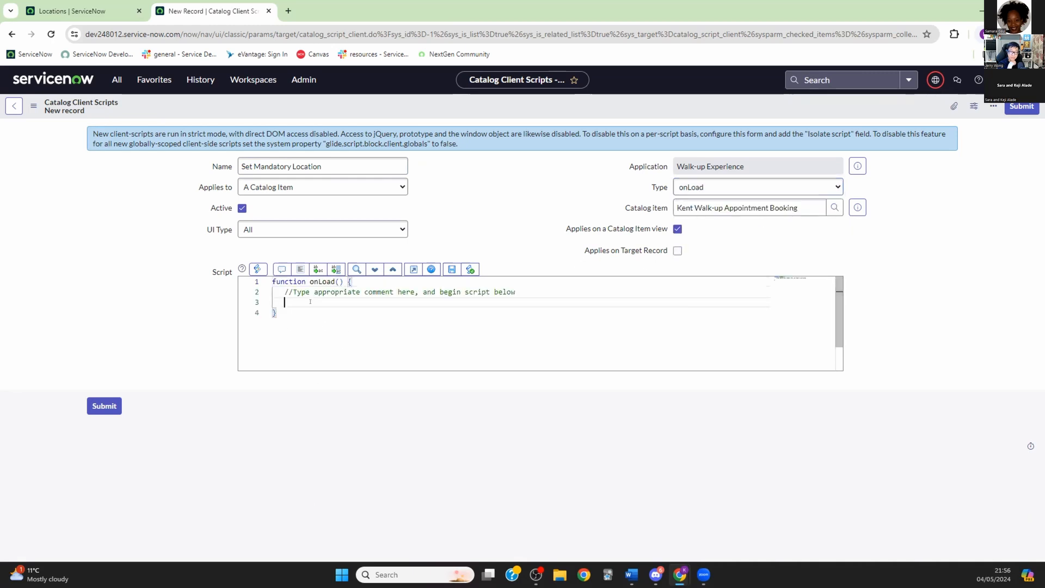
text(g_)
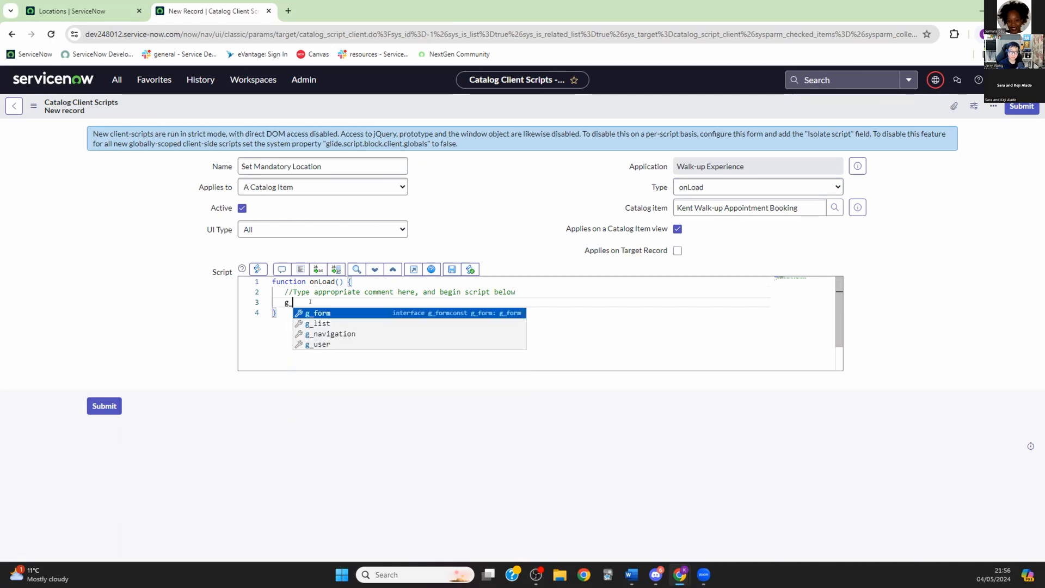
text(fo)
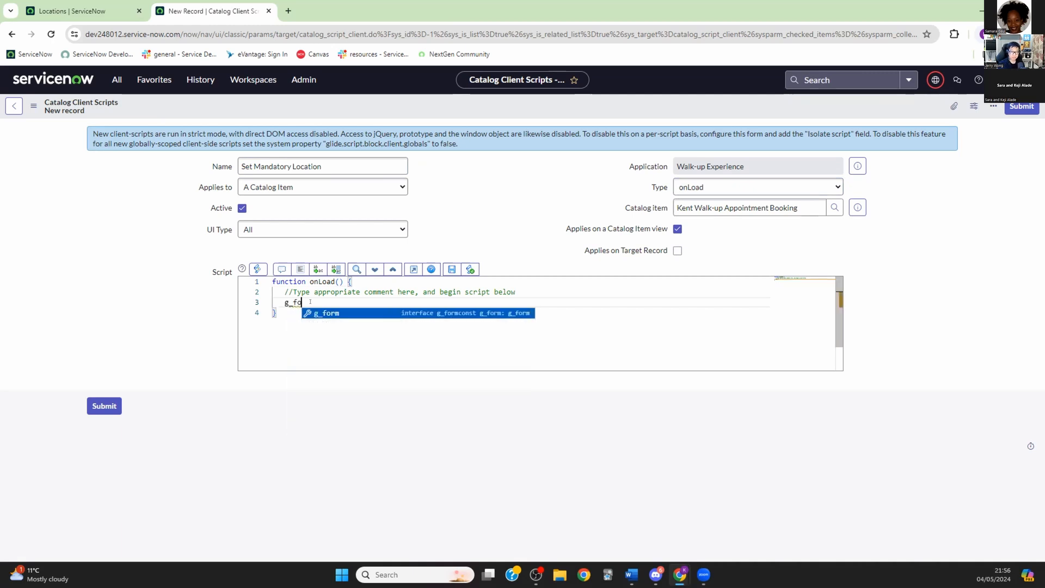
text(rm.set)
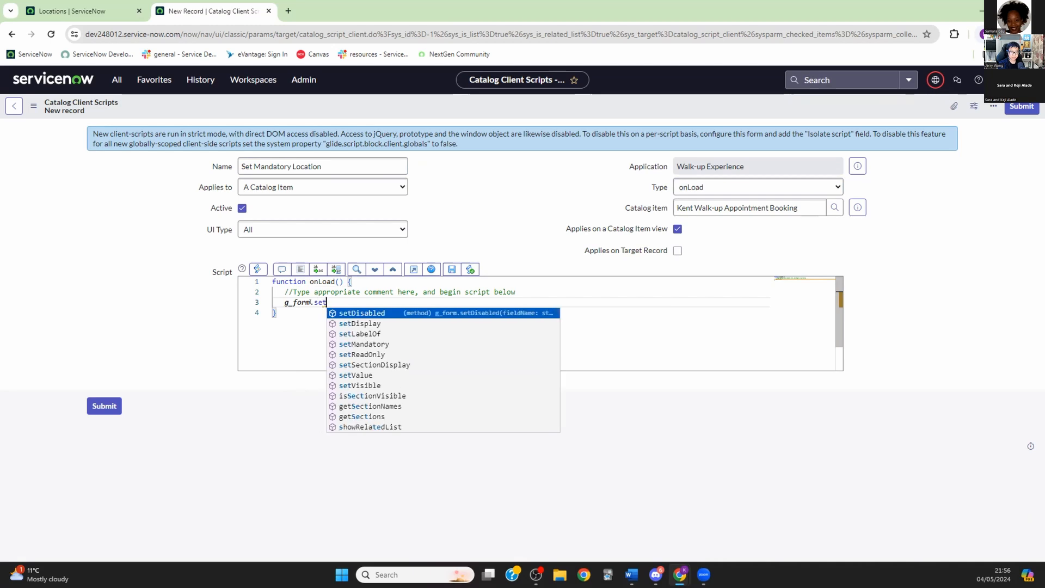
text(Man)
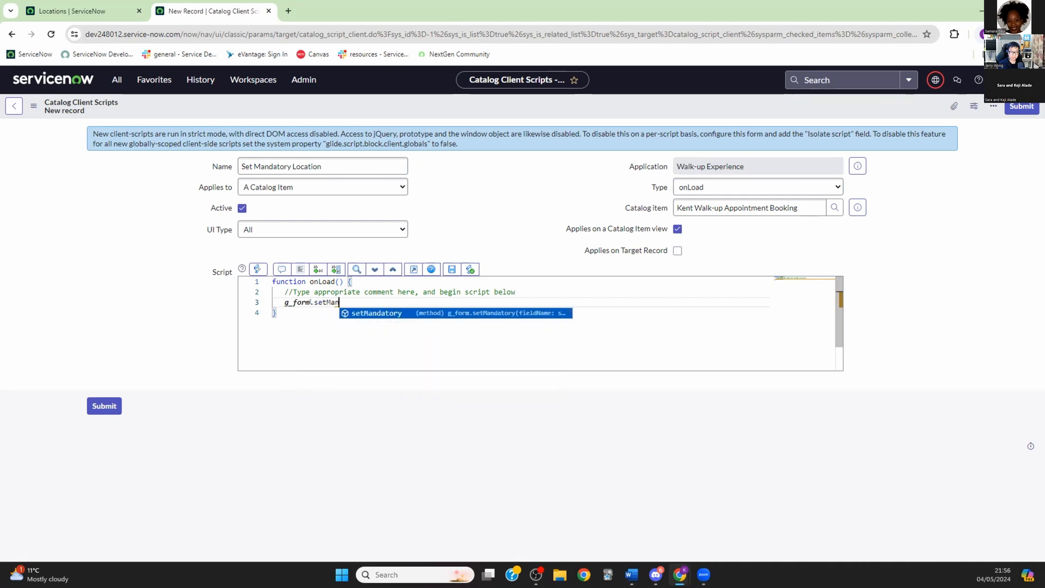
key(Return)
text(();)
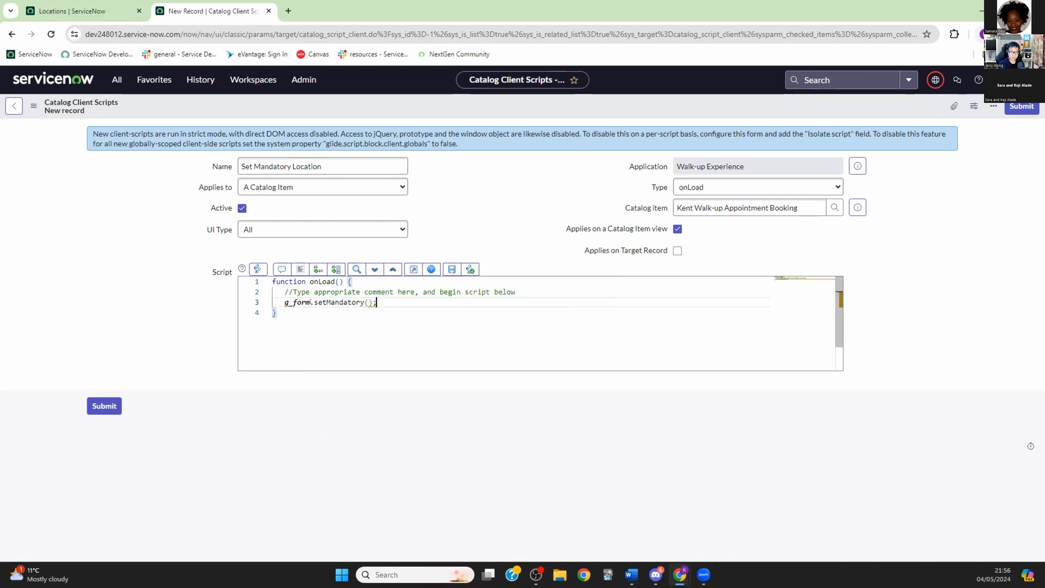
key(Left)
key(Left)
text(')
text(wu_loca)
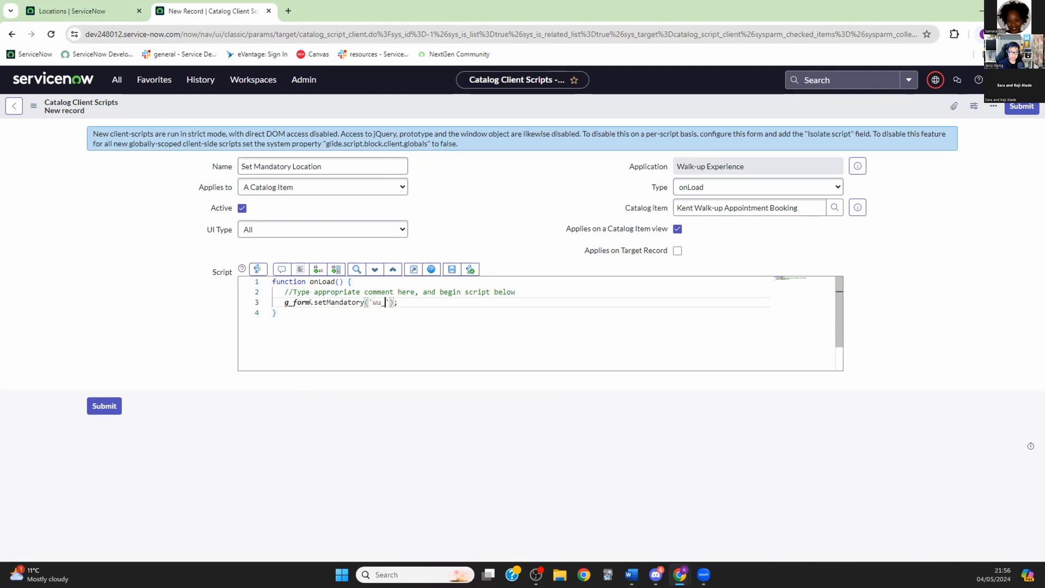
text(tion)
key(Right)
text(true)
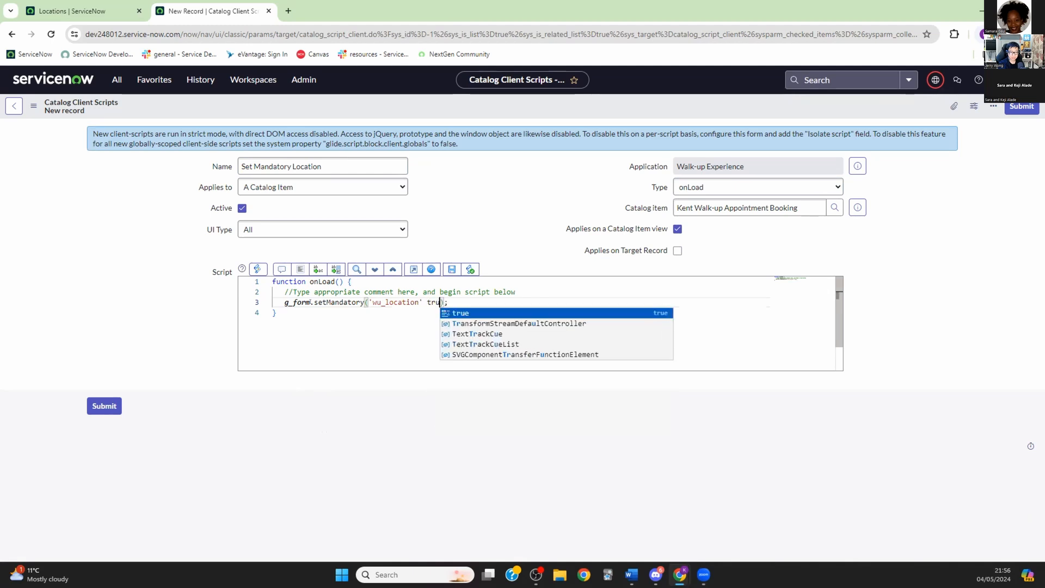
key(Escape)
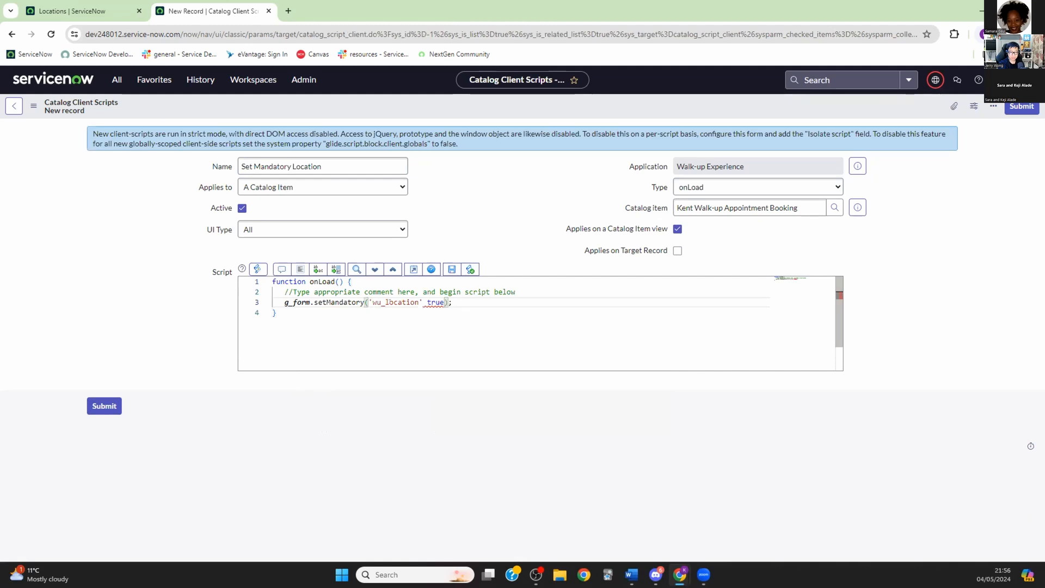
Step: Add the missing comma after 'wu_location' and submit the client script
click(99, 406)
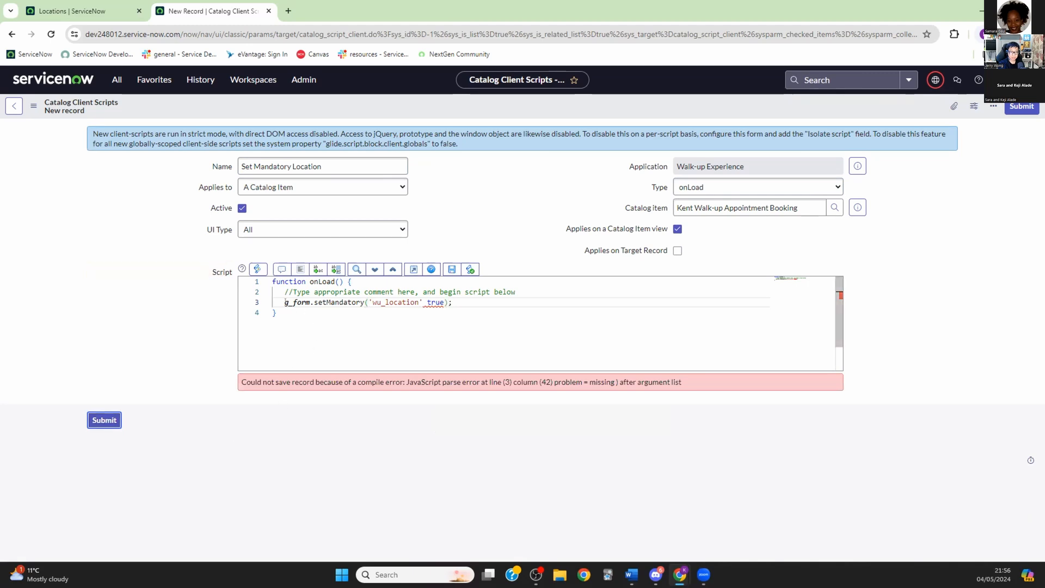
mouse_move(346, 300)
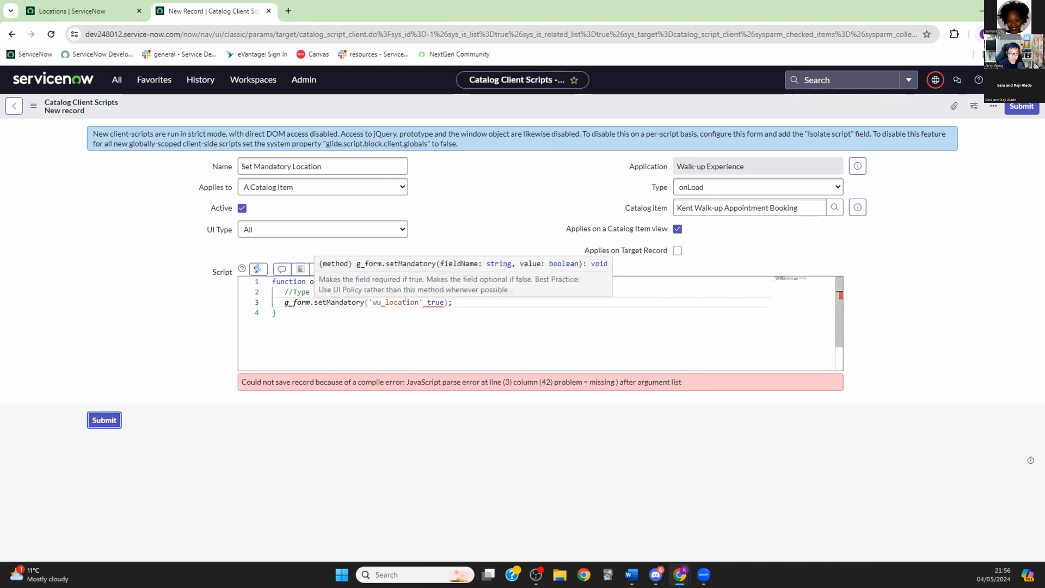
click(423, 302)
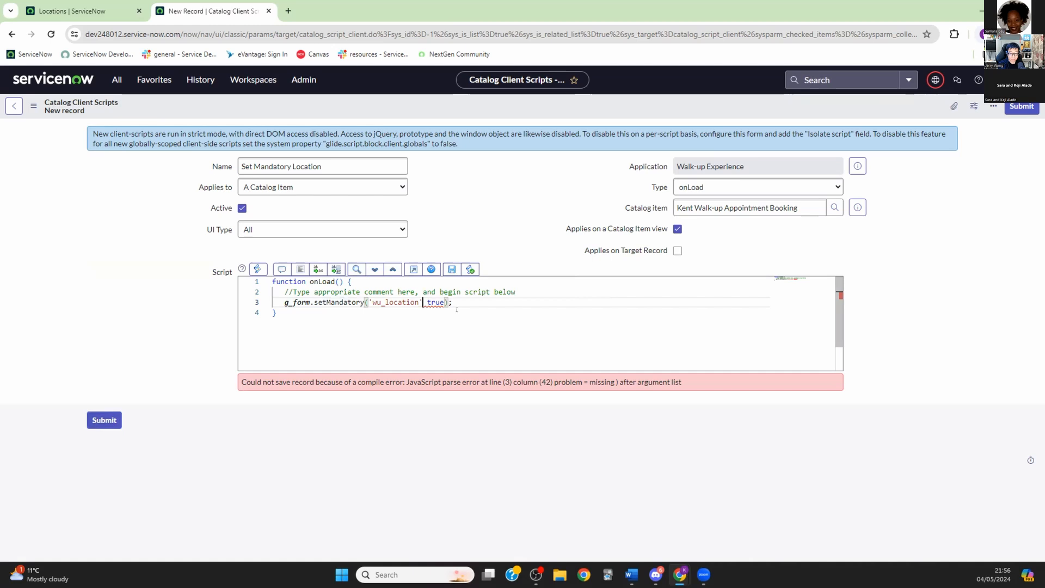
text(,)
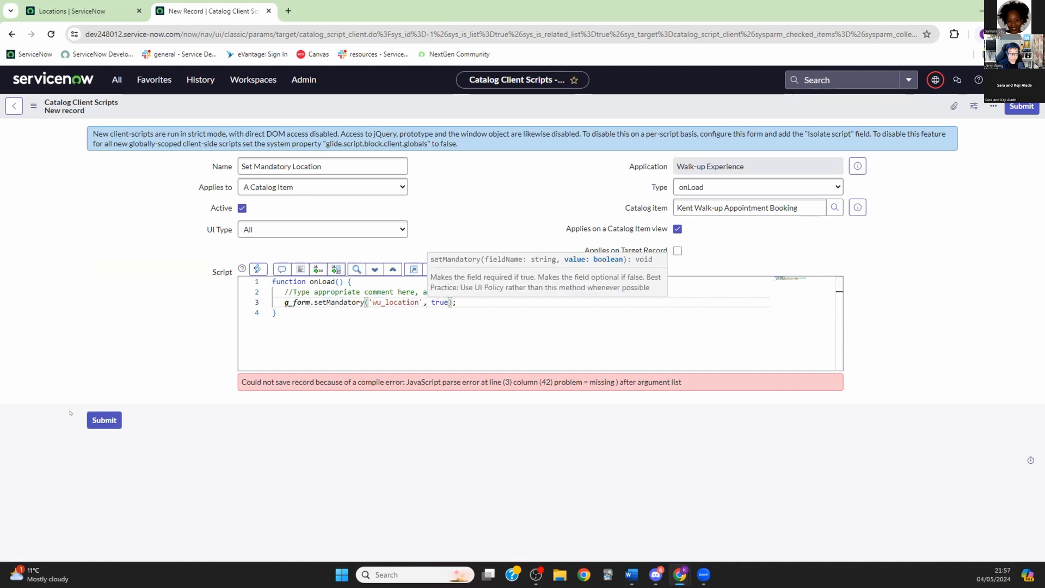
click(101, 419)
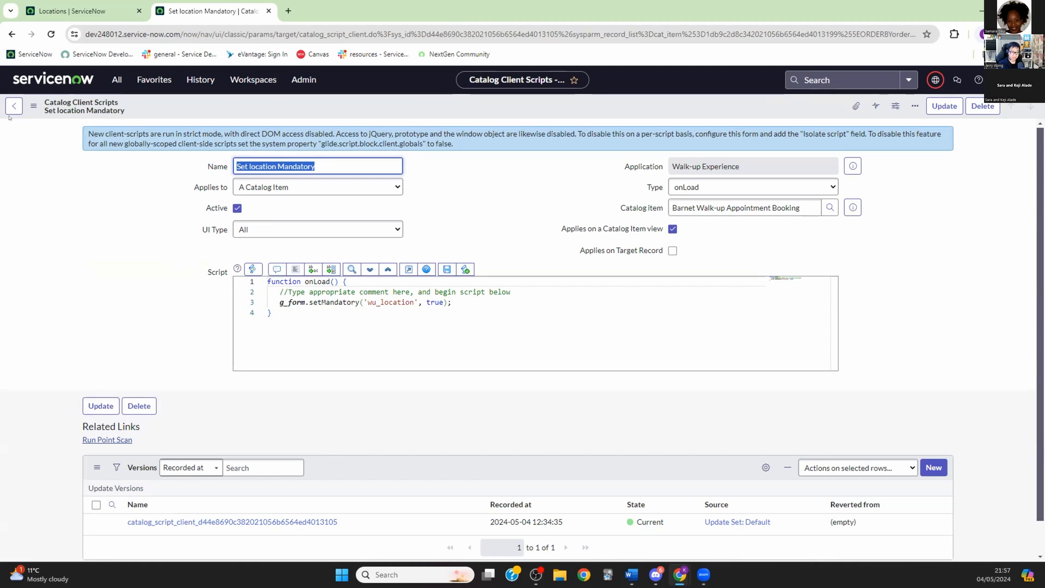
Step: Filter the navigator for 'walk-up' and open Walk-up Experience Appointment Configurations
click(116, 81)
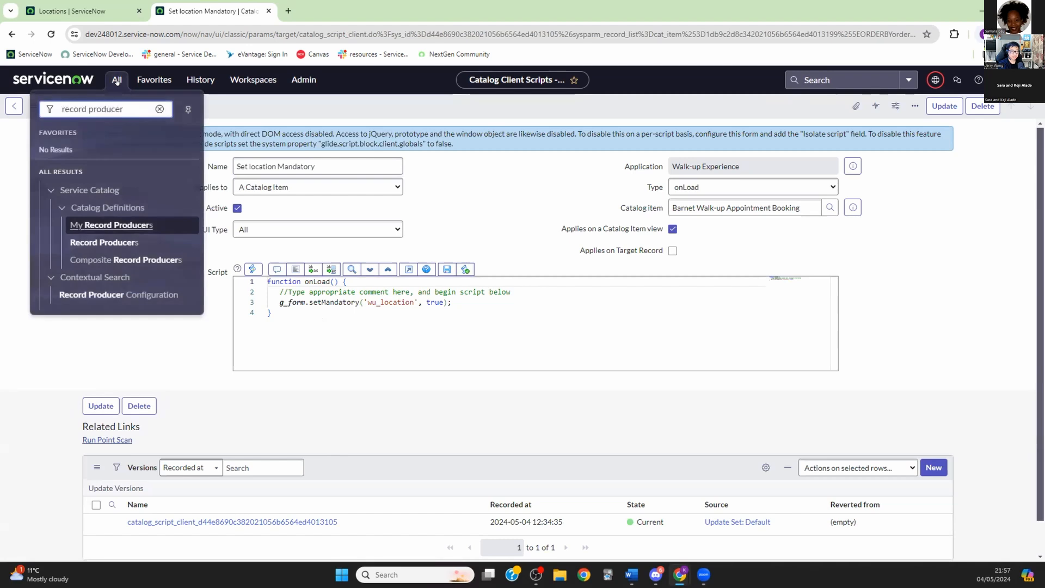
drag(134, 108, 55, 109)
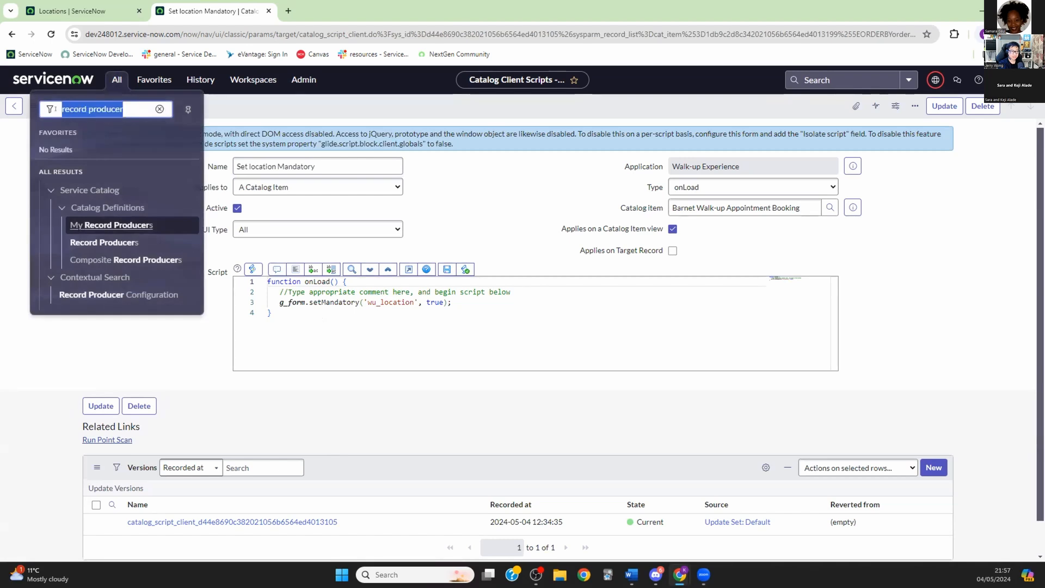
text(w)
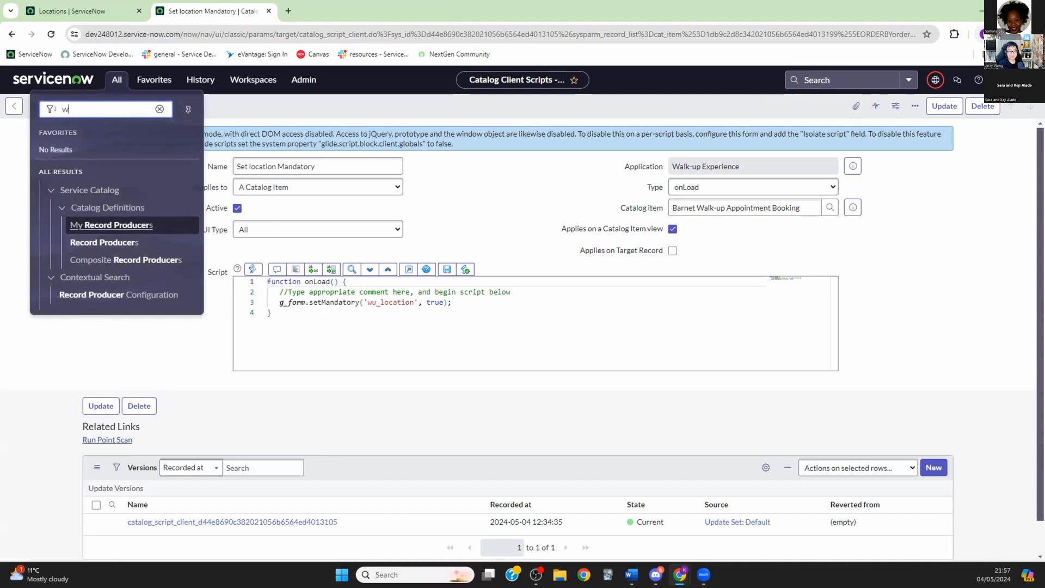
text(alk-up)
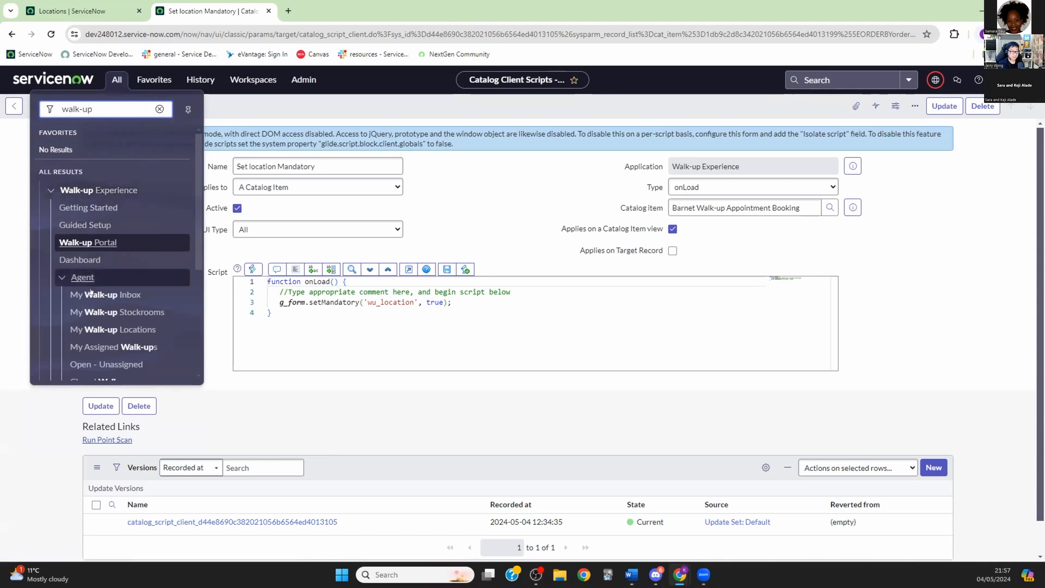
scroll(99, 299, down, 2)
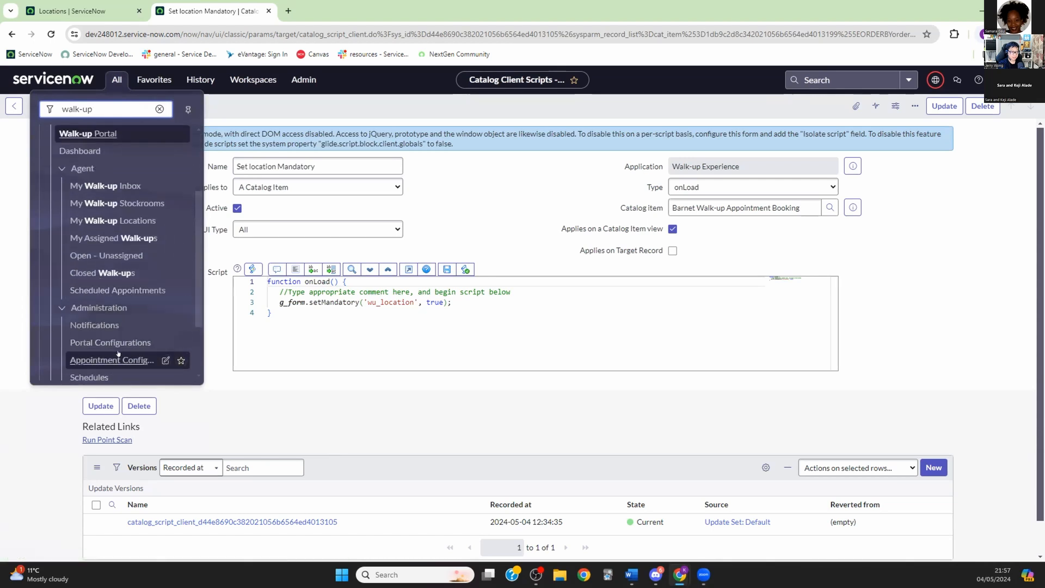
click(100, 360)
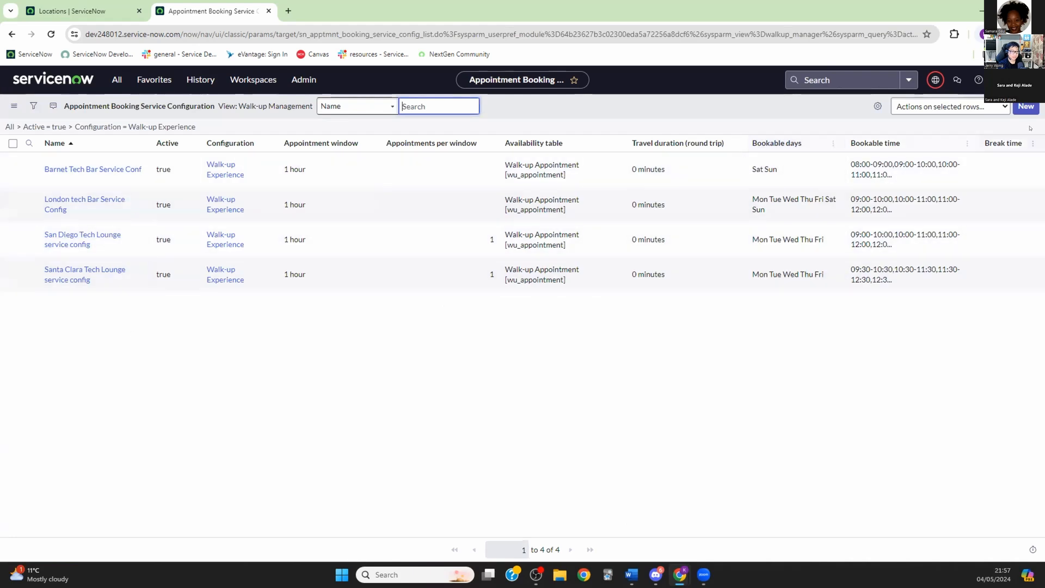
Step: Create a new booking configuration named 'Kent Tech Bar Config' with advanced configurations enabled
click(1025, 108)
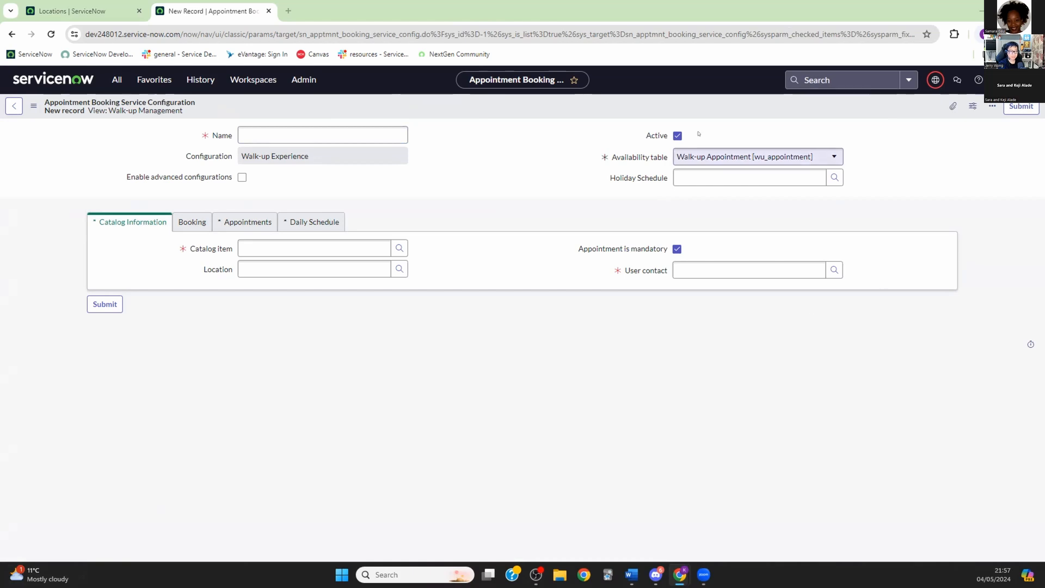
click(307, 129)
text(Kent)
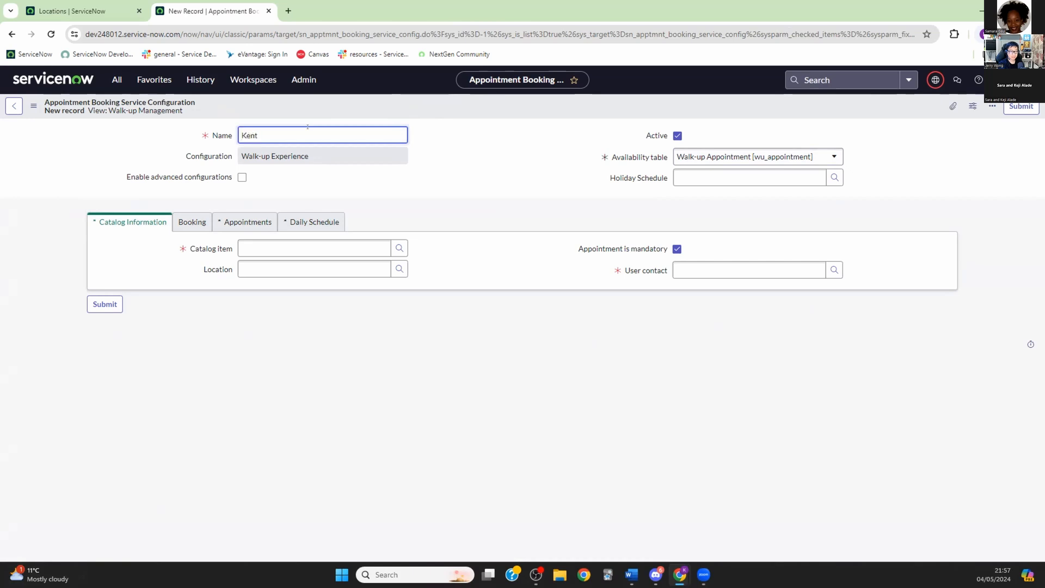
text( Twed)
text(h Bar)
key(Left)
key(Left)
key(Left)
key(Left)
key(Left)
key(BackSpace)
key(End)
text(C)
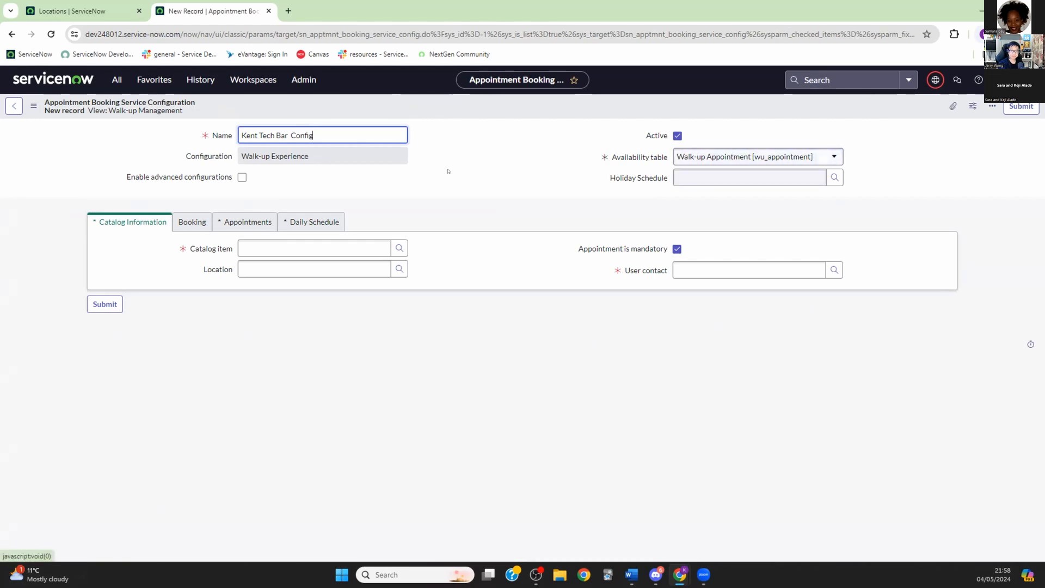
click(241, 178)
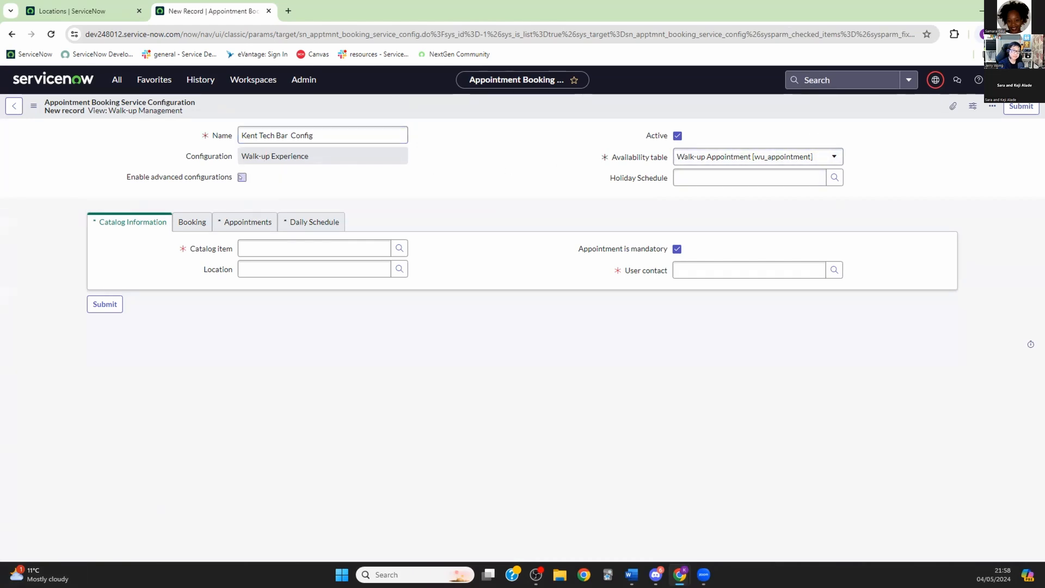
Step: Set catalog item Kent Walk-up Appointment Booking, Location and Contact variables, then save the record
click(399, 249)
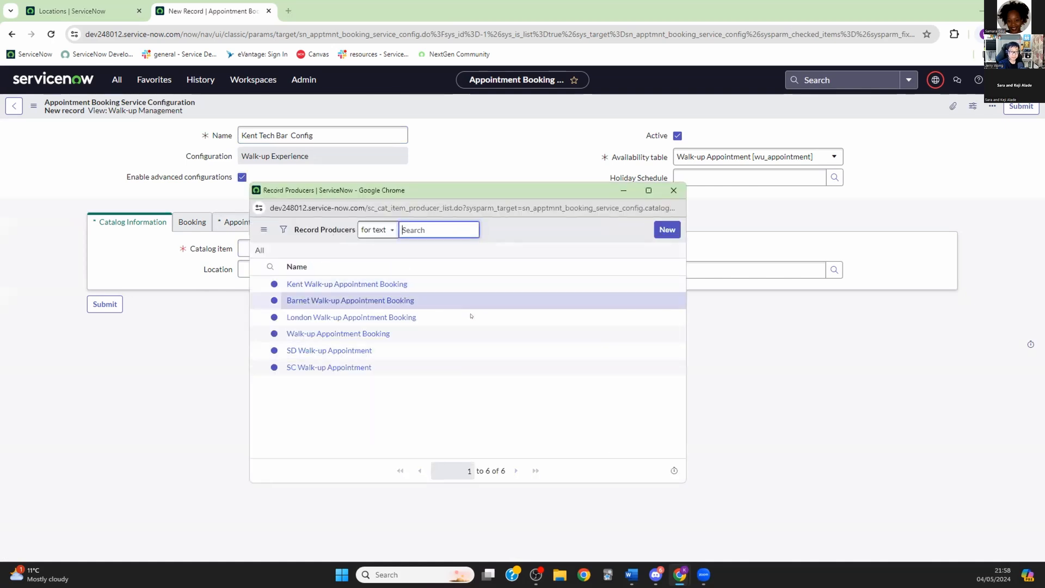
click(345, 284)
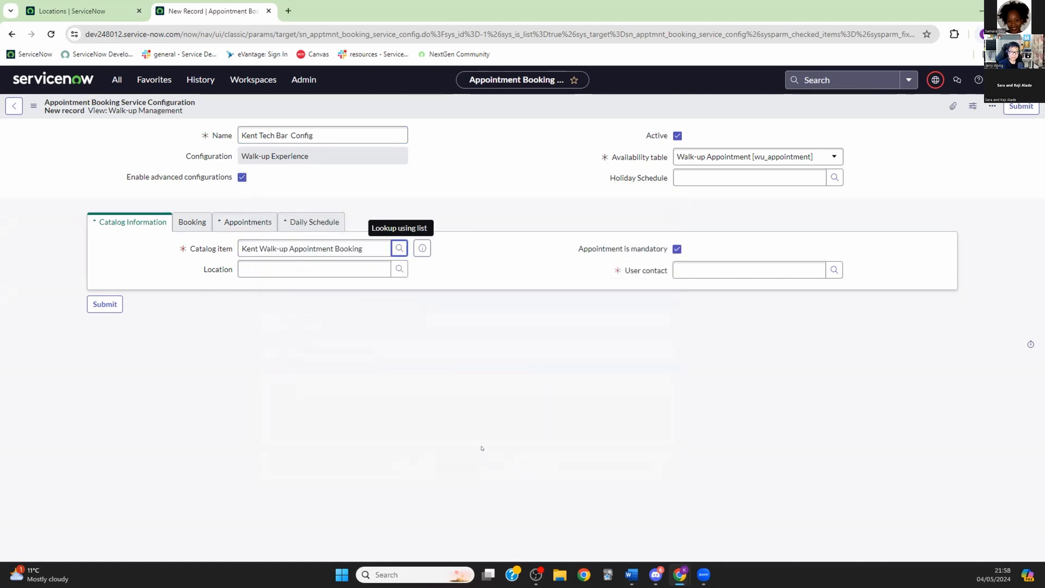
click(399, 269)
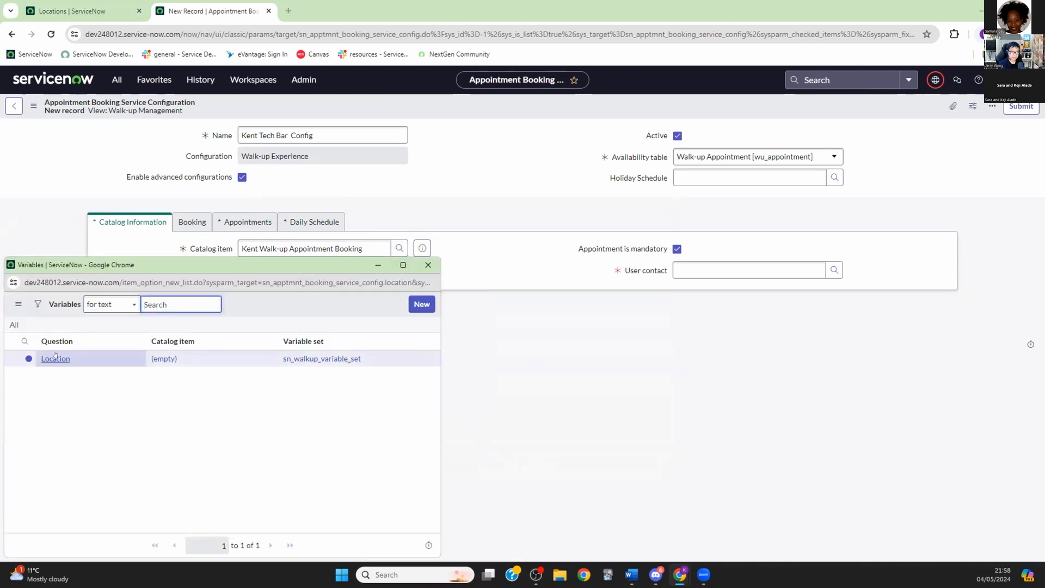
click(55, 357)
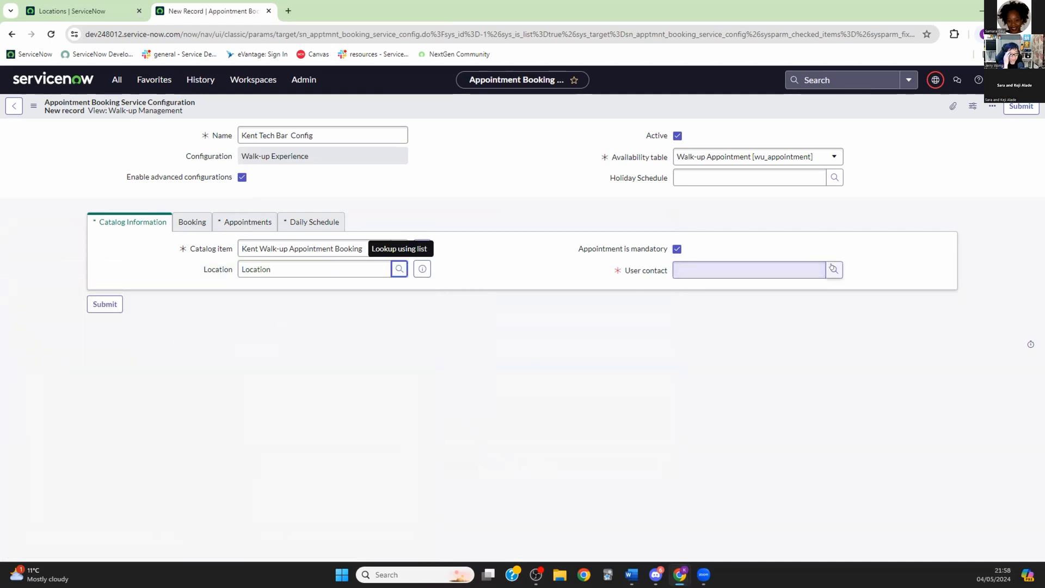
click(834, 269)
click(452, 357)
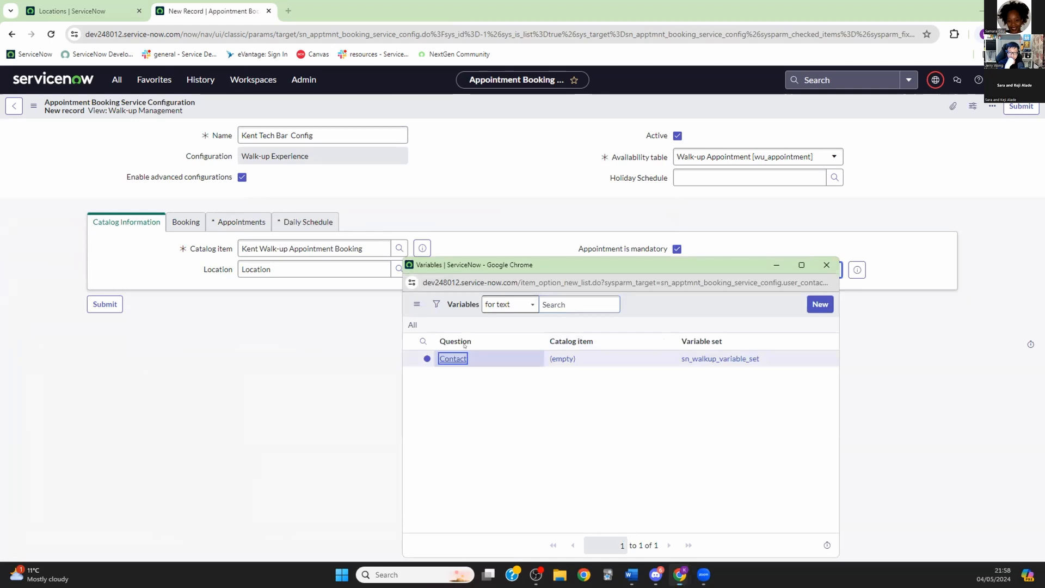
right_click(551, 110)
click(561, 112)
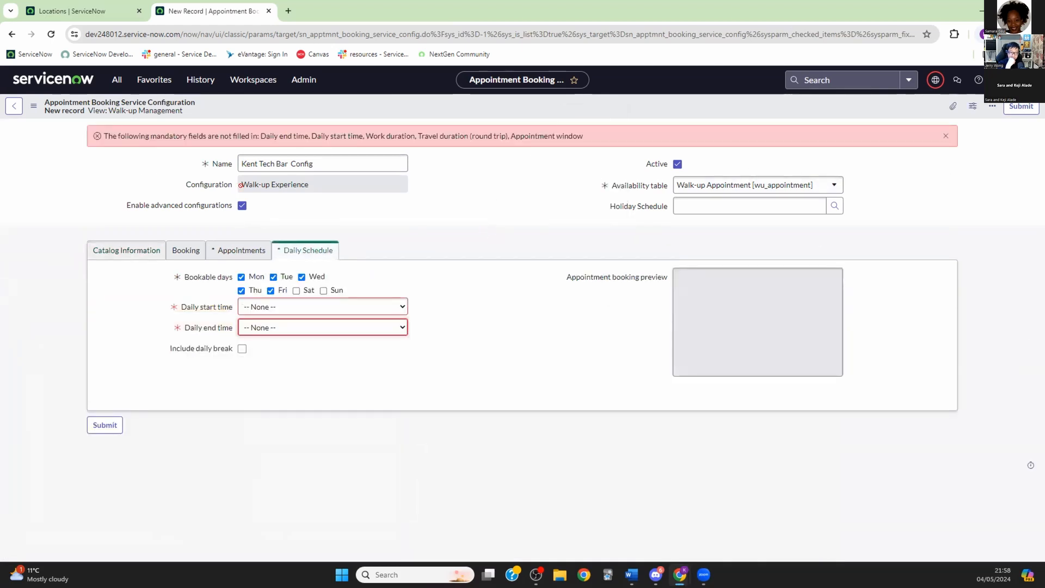
Step: Set a 1-hour appointment window, 1-hour work duration and 0-minute round-trip travel duration
click(116, 250)
click(185, 251)
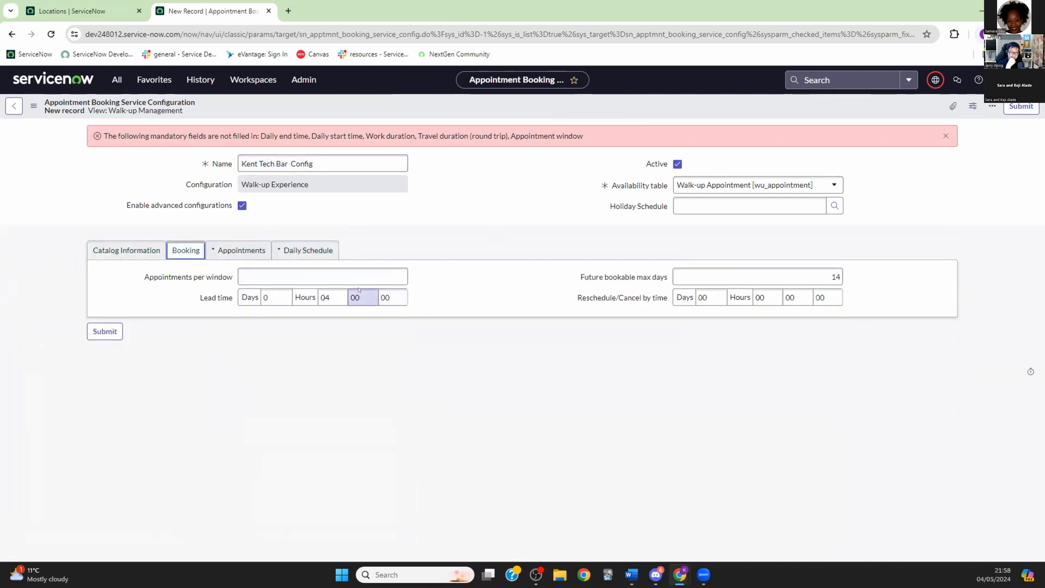
click(403, 277)
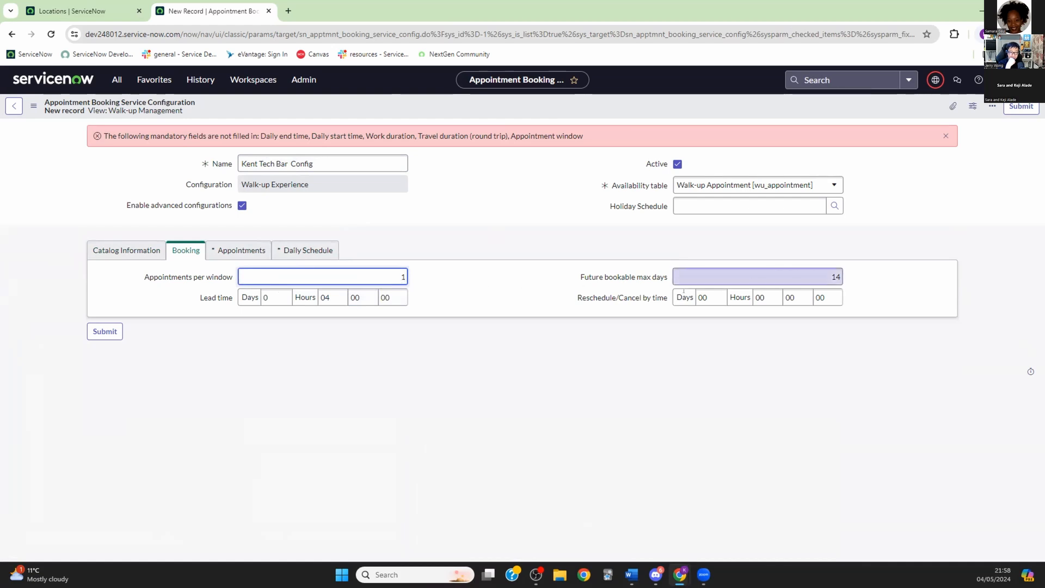
click(246, 249)
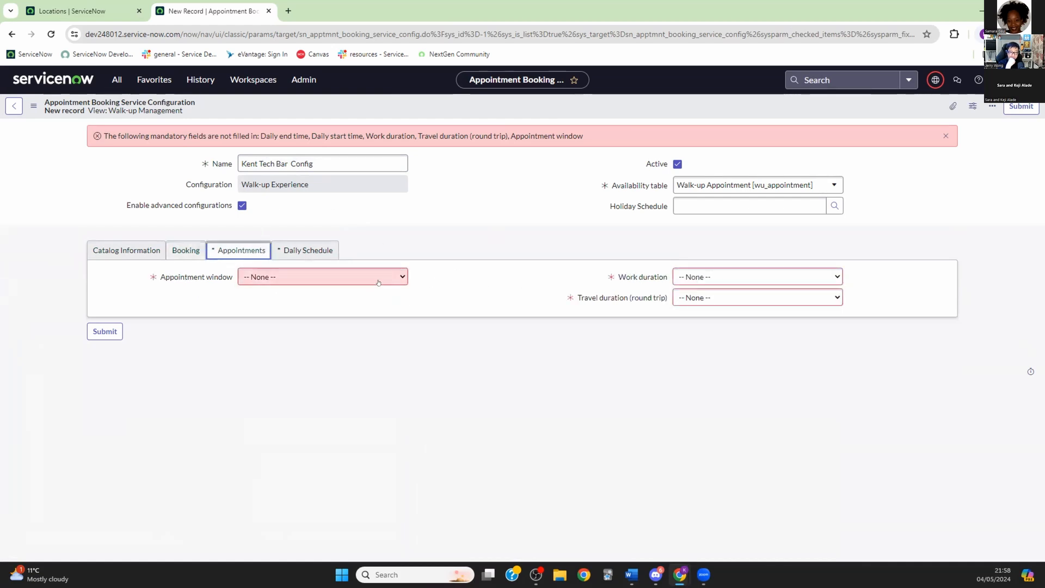
click(396, 275)
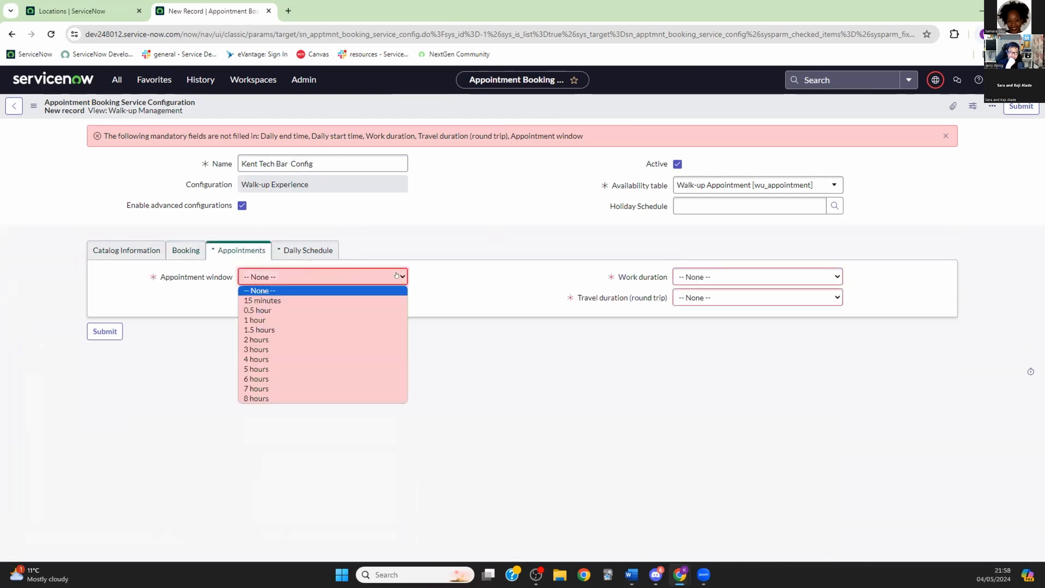
click(292, 320)
click(831, 276)
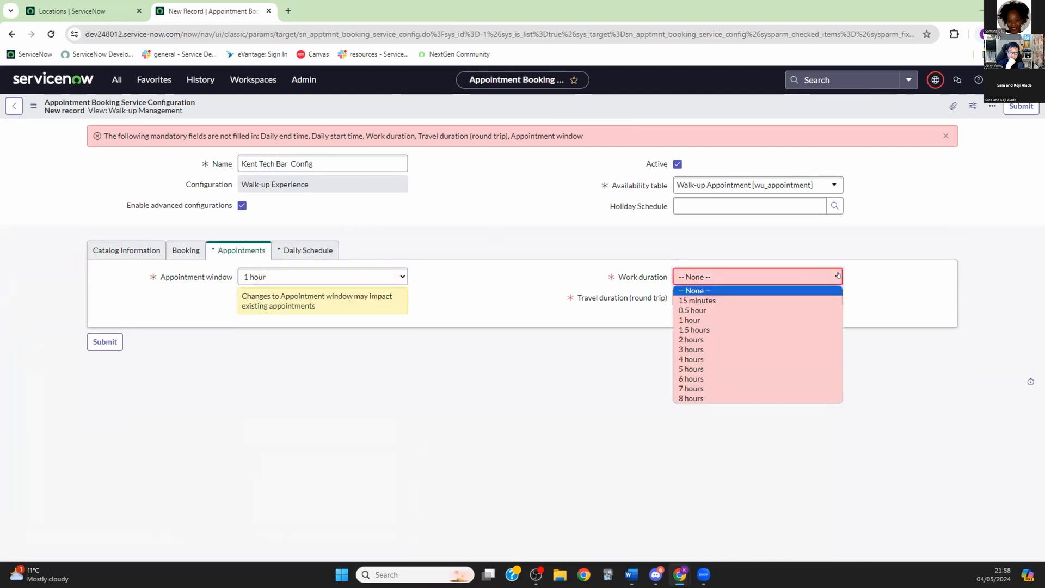
click(717, 319)
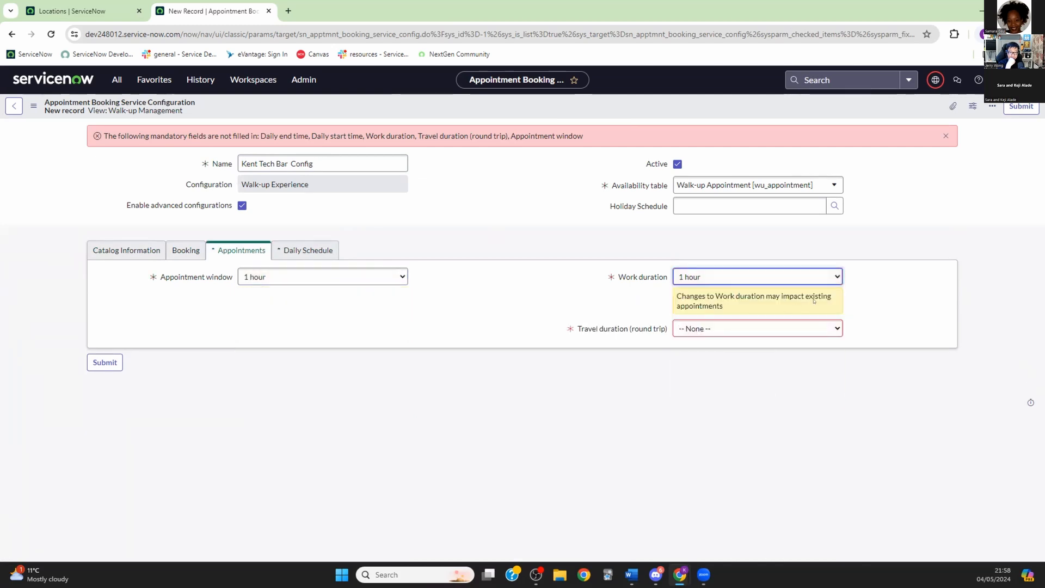
click(834, 327)
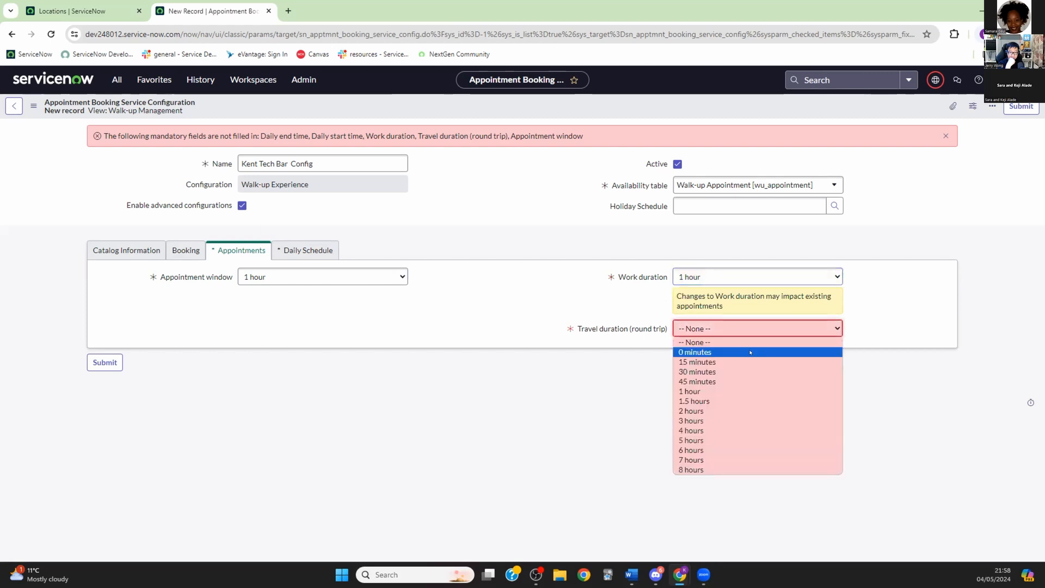
click(697, 351)
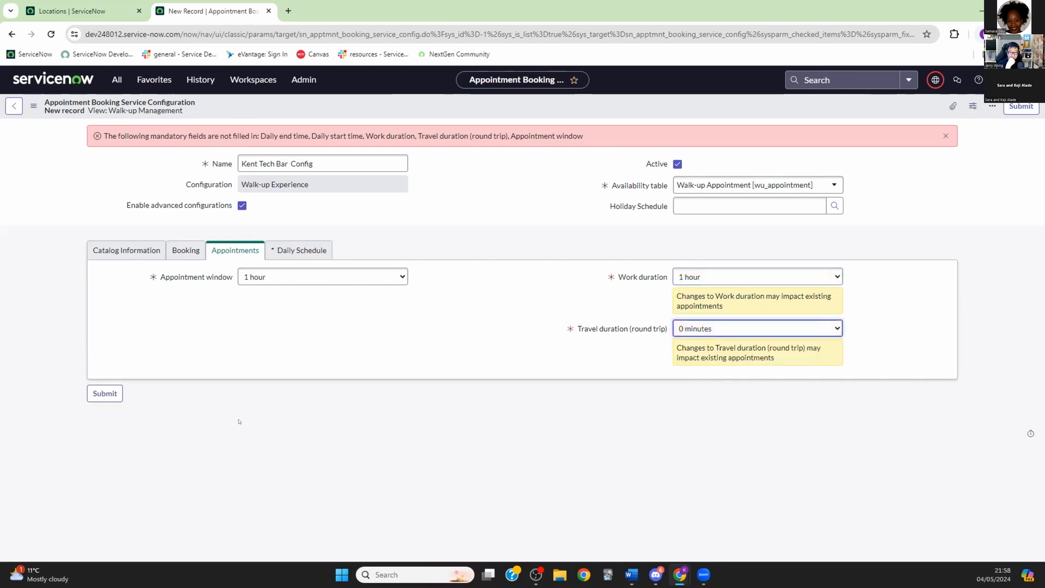
Step: Make only Saturday and Sunday bookable in the daily schedule
click(309, 249)
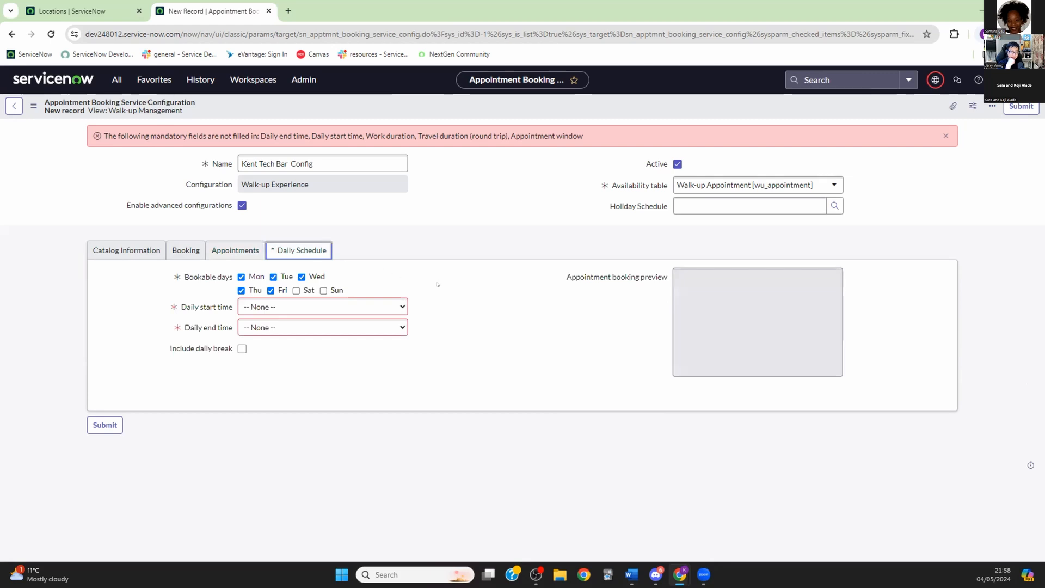
click(295, 291)
click(324, 290)
click(271, 290)
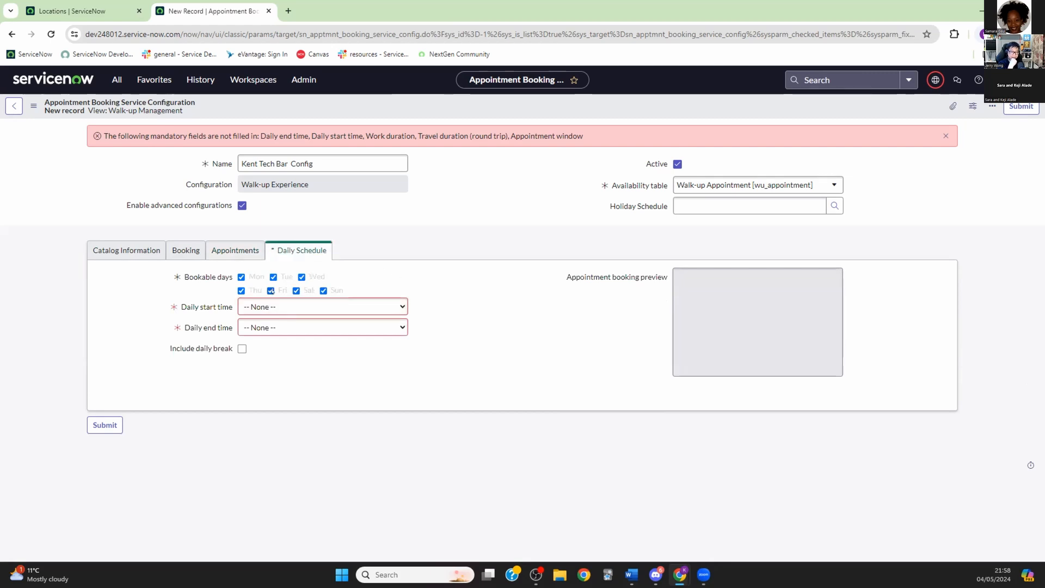
click(241, 291)
click(241, 277)
click(274, 277)
click(302, 277)
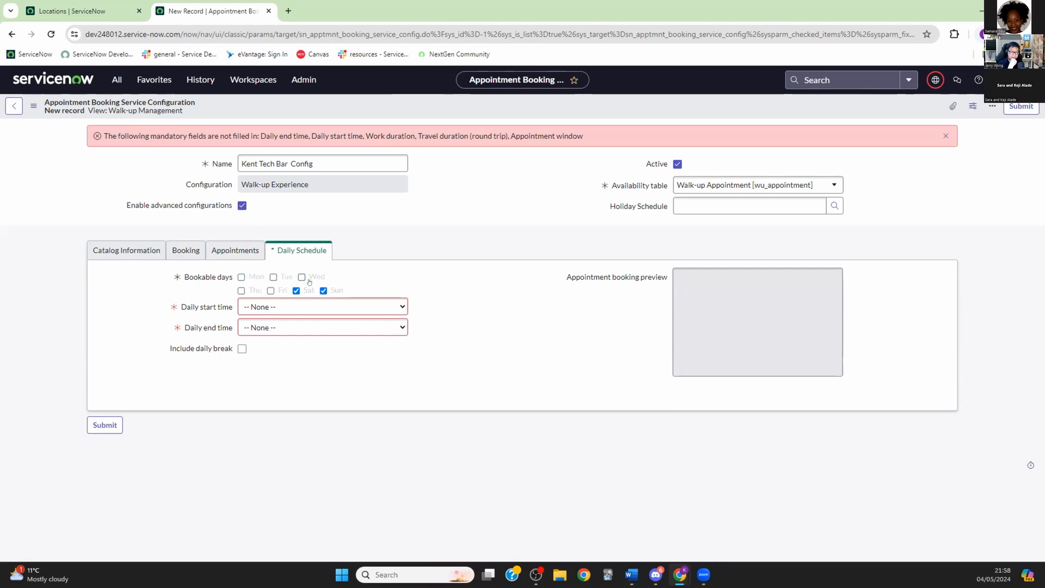
Step: Set the bookable day from 10:00 to 23:00 and submit the configuration
click(326, 307)
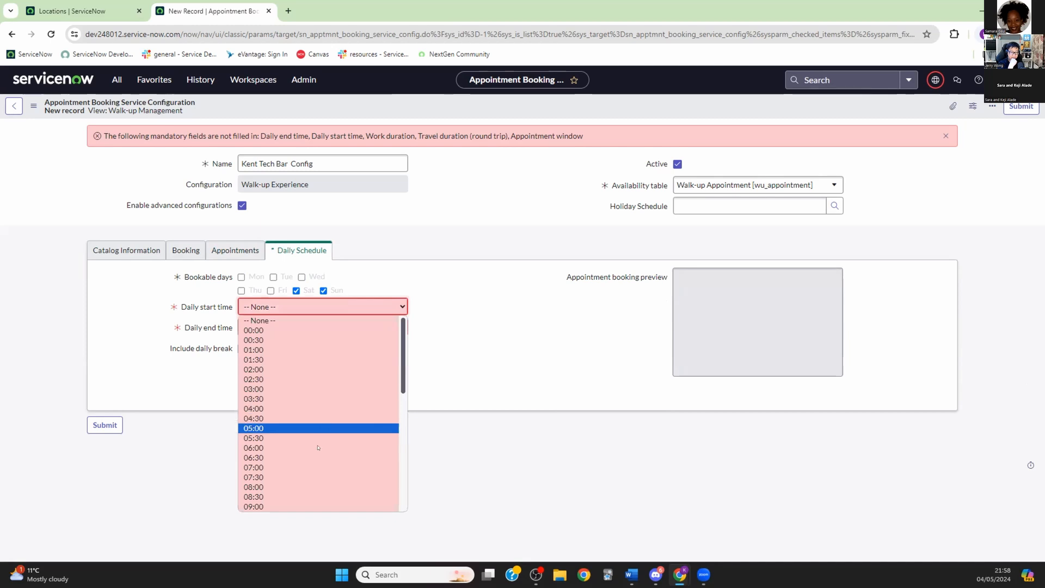
scroll(316, 430, down, 3)
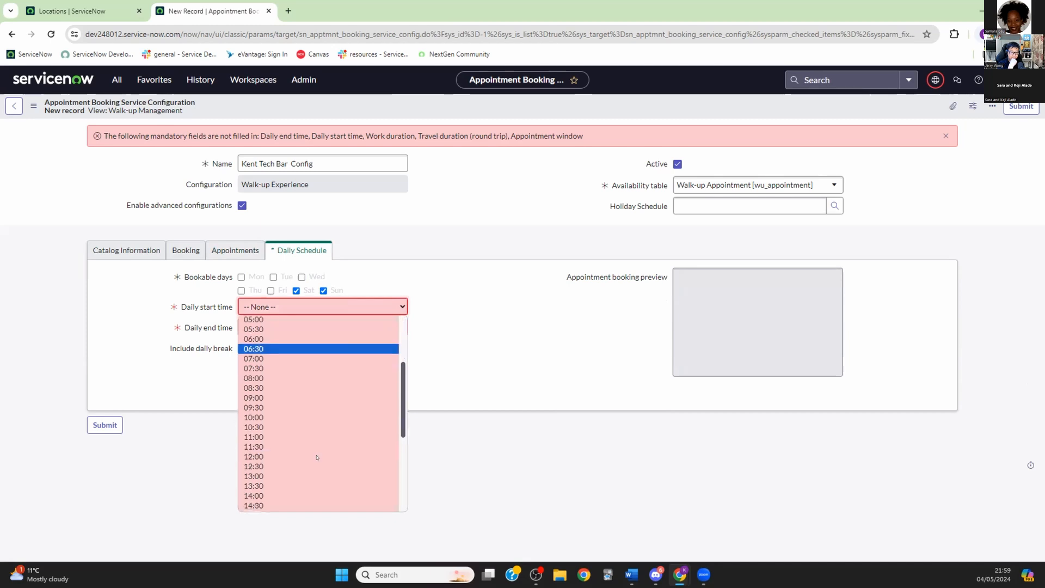
click(297, 417)
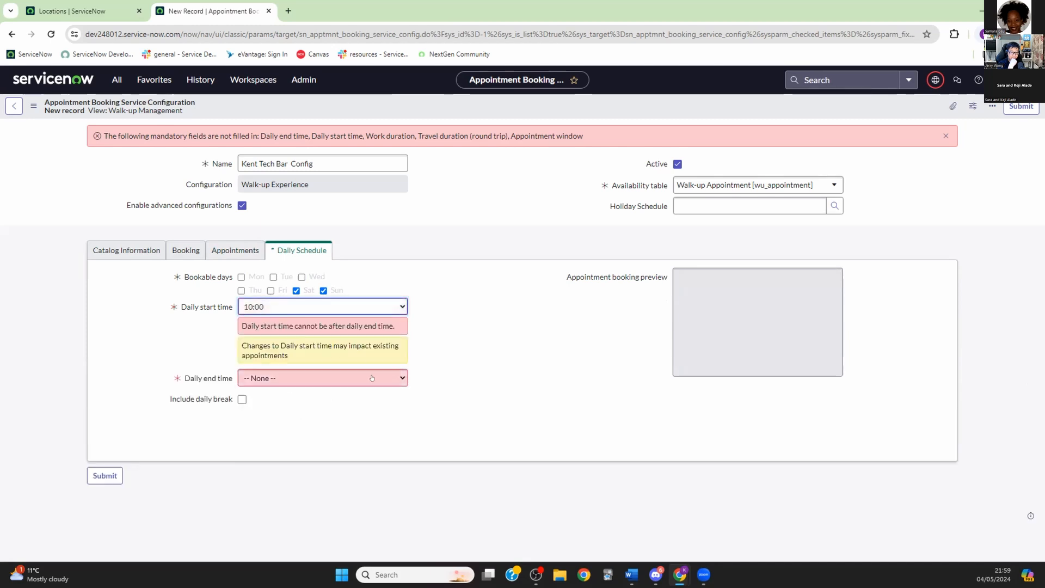
click(396, 377)
scroll(341, 319, down, 4)
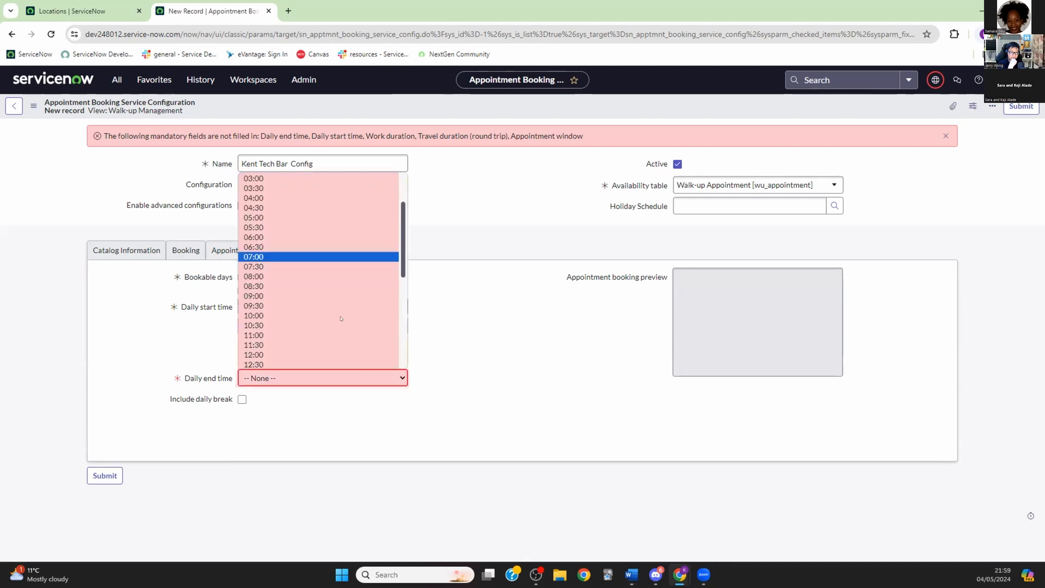
scroll(341, 318, up, 1)
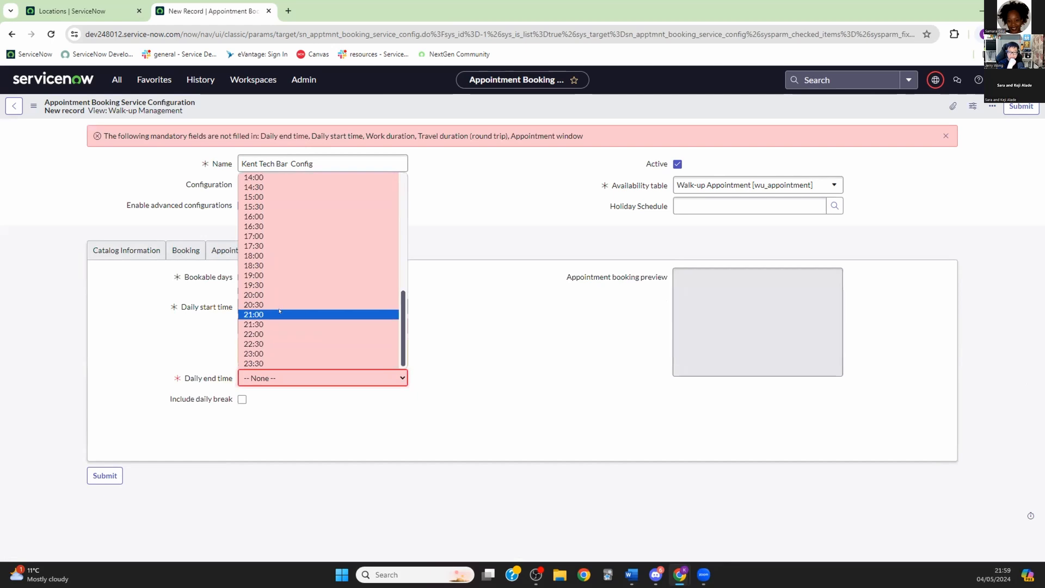
click(291, 256)
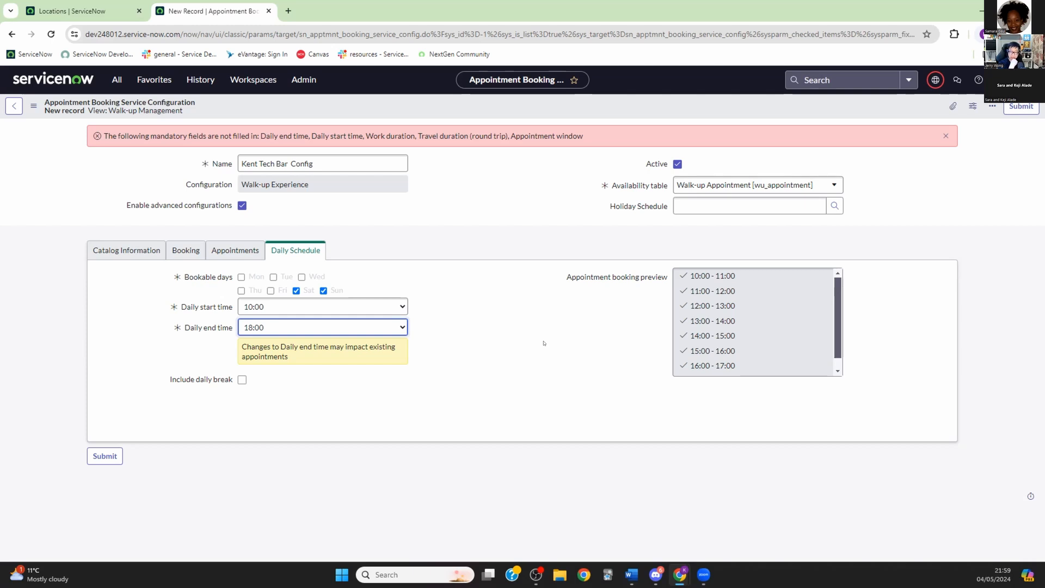
click(403, 327)
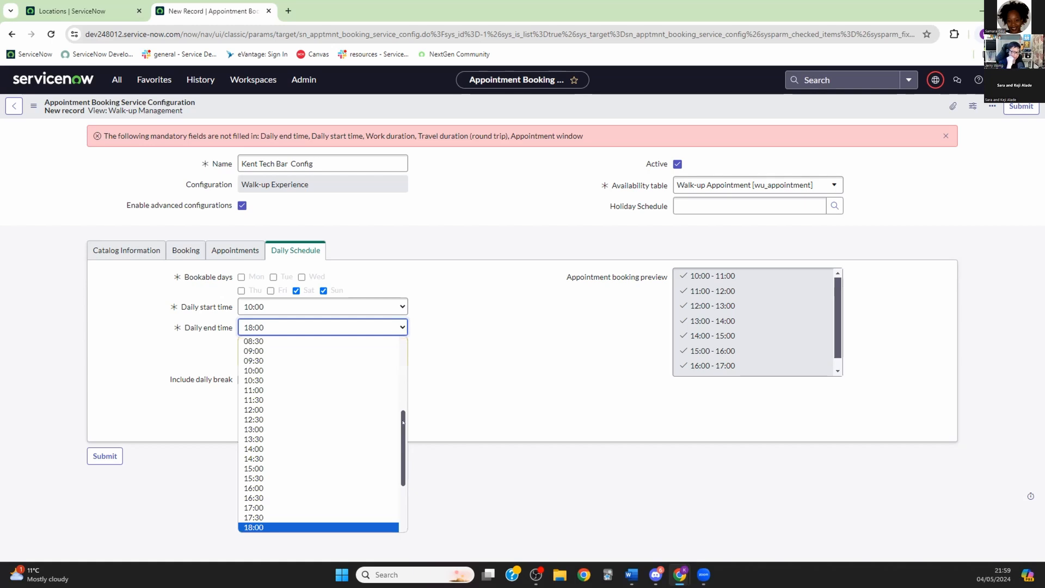
scroll(342, 461, down, 2)
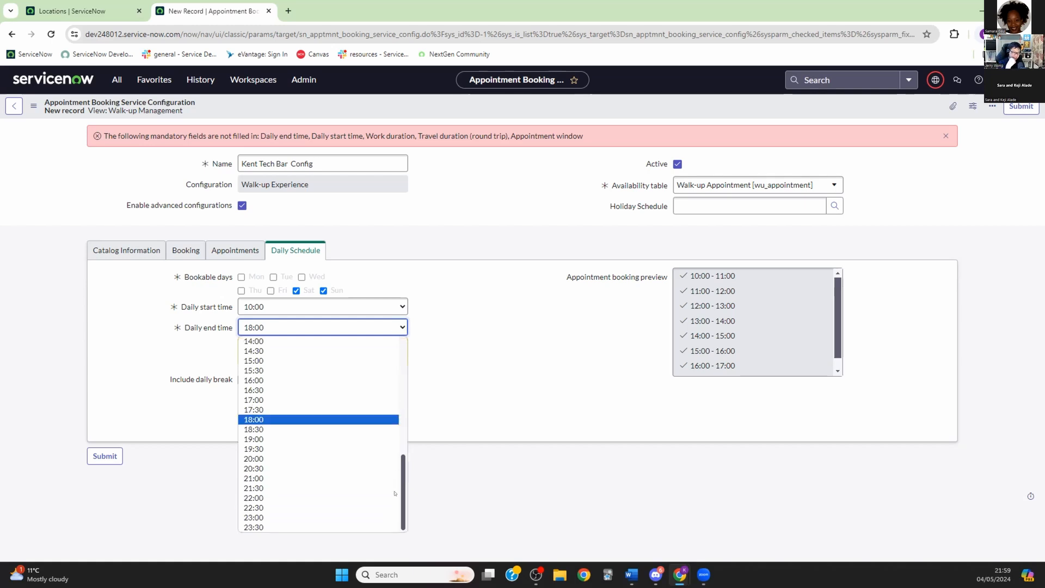
click(287, 517)
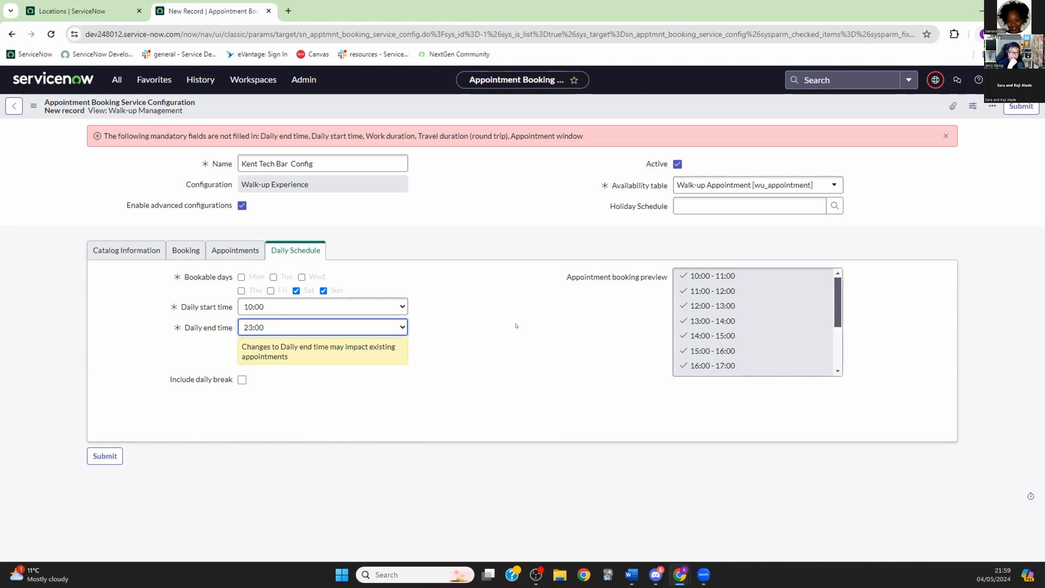
click(105, 456)
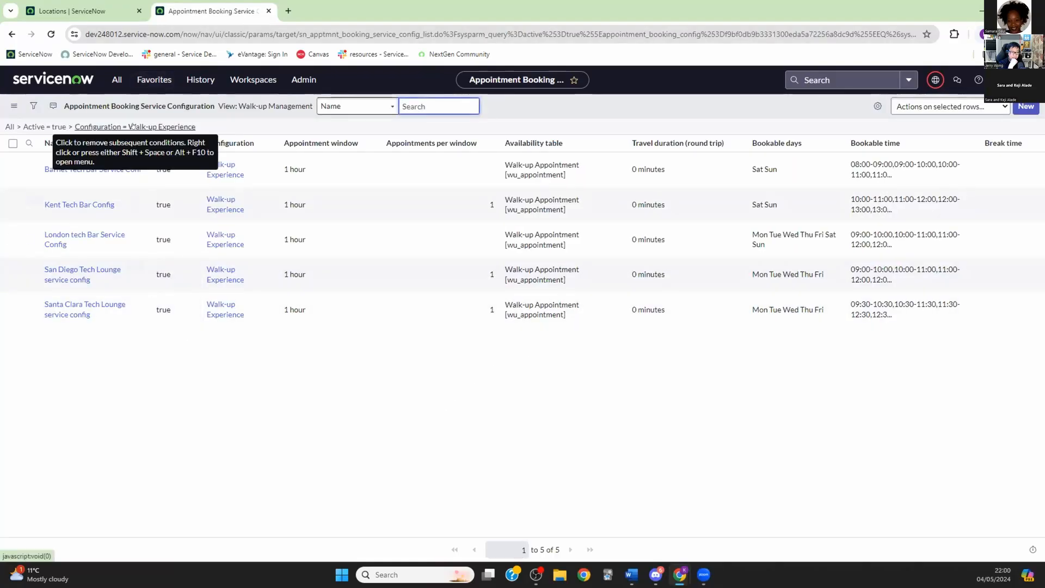
Step: Open the Walk-up Locations list from the navigation menu filtered to walk-up
click(115, 79)
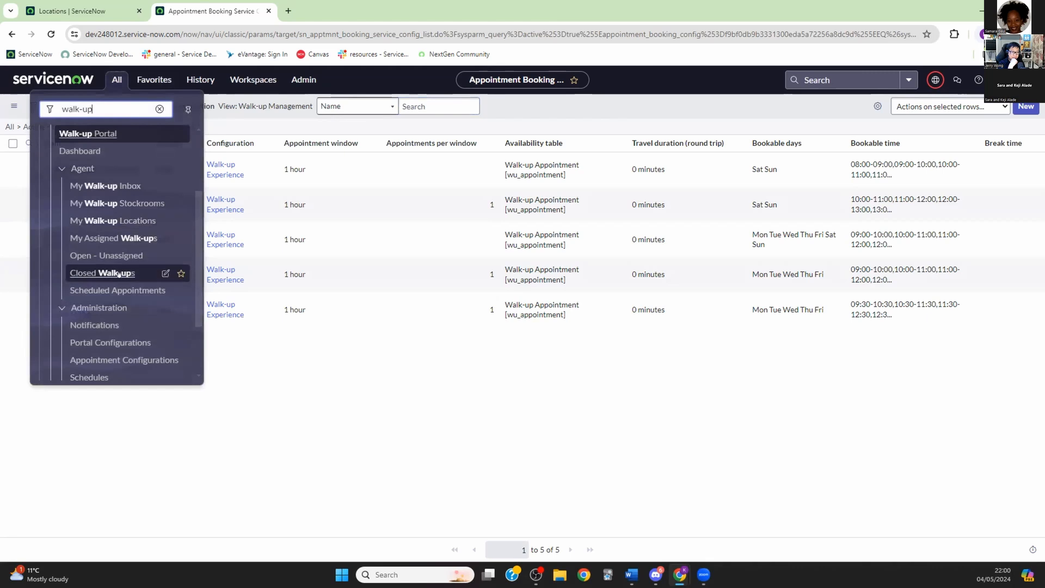
click(395, 394)
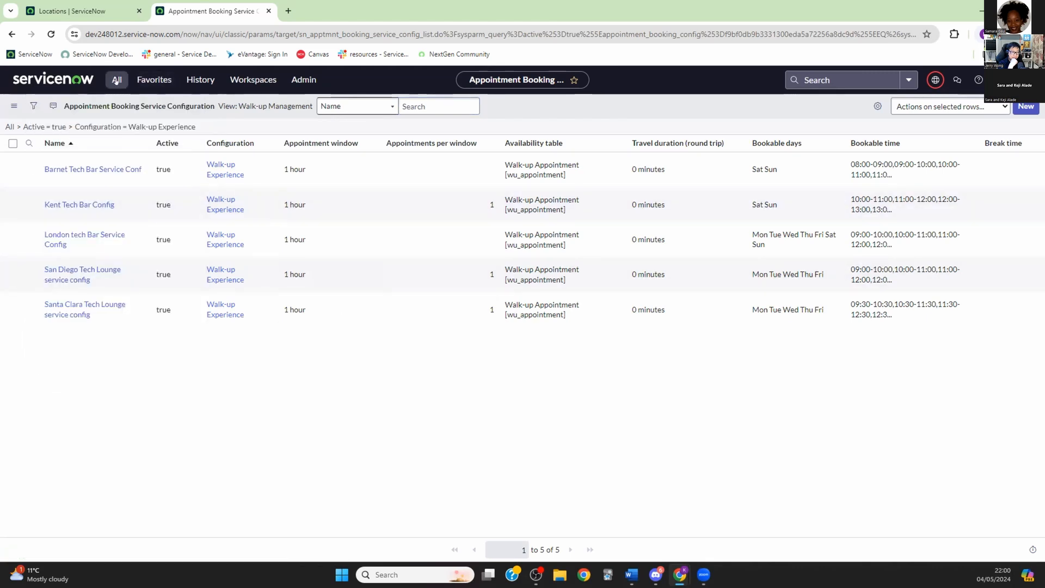
click(116, 80)
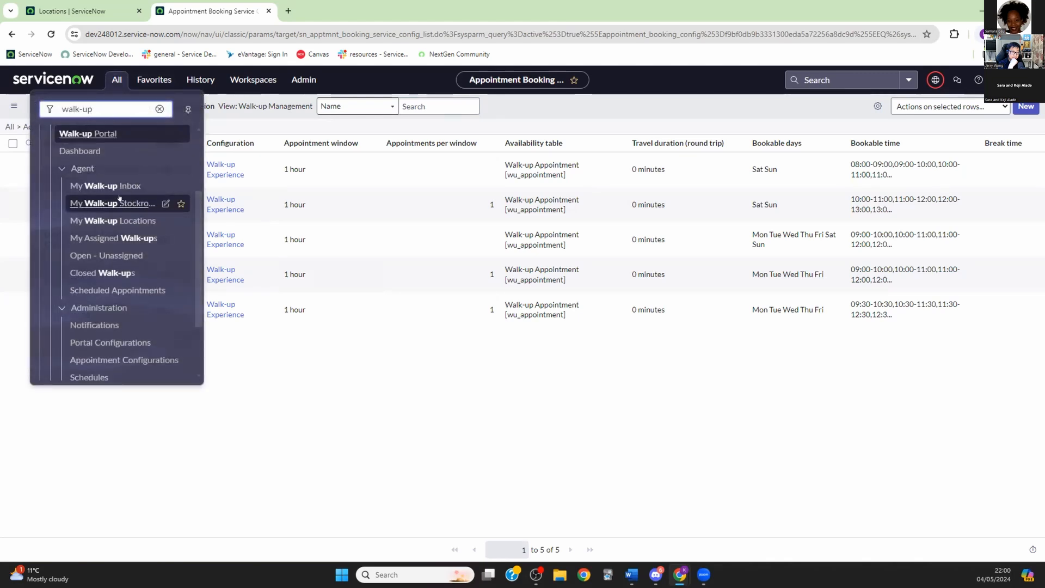
scroll(123, 195, down, 2)
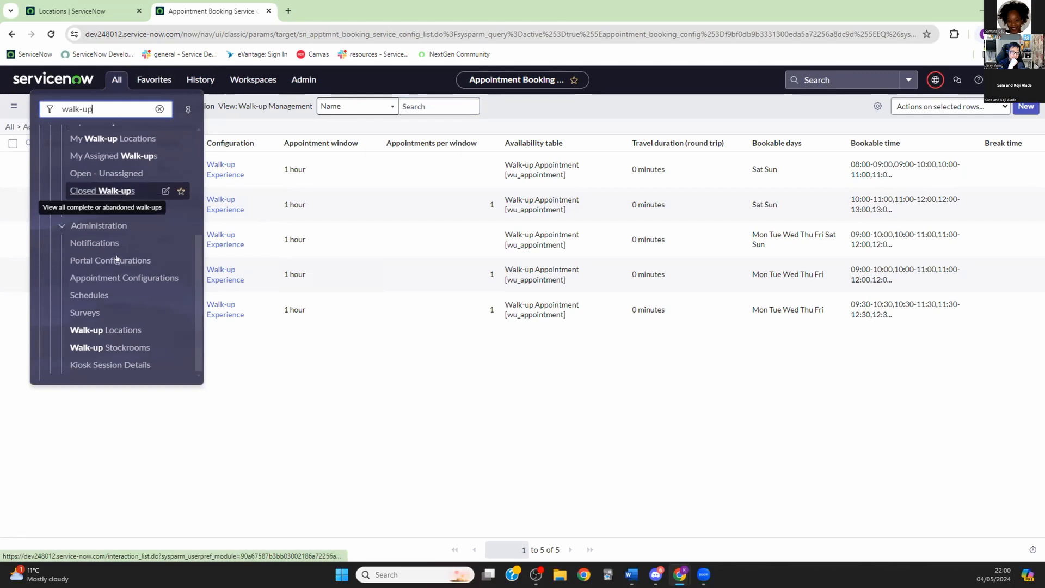
click(126, 330)
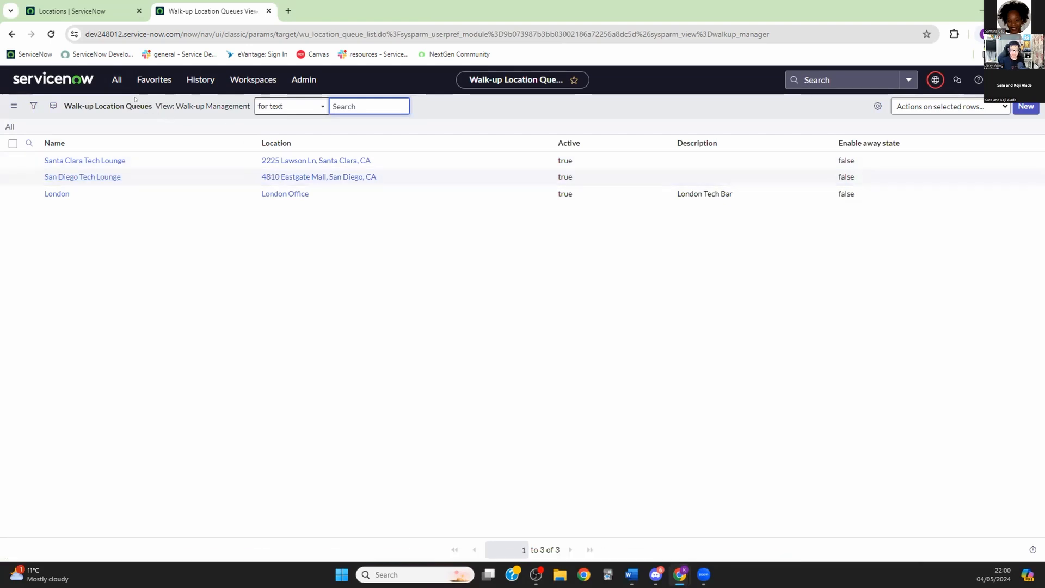
click(116, 80)
drag(103, 109, 2, 110)
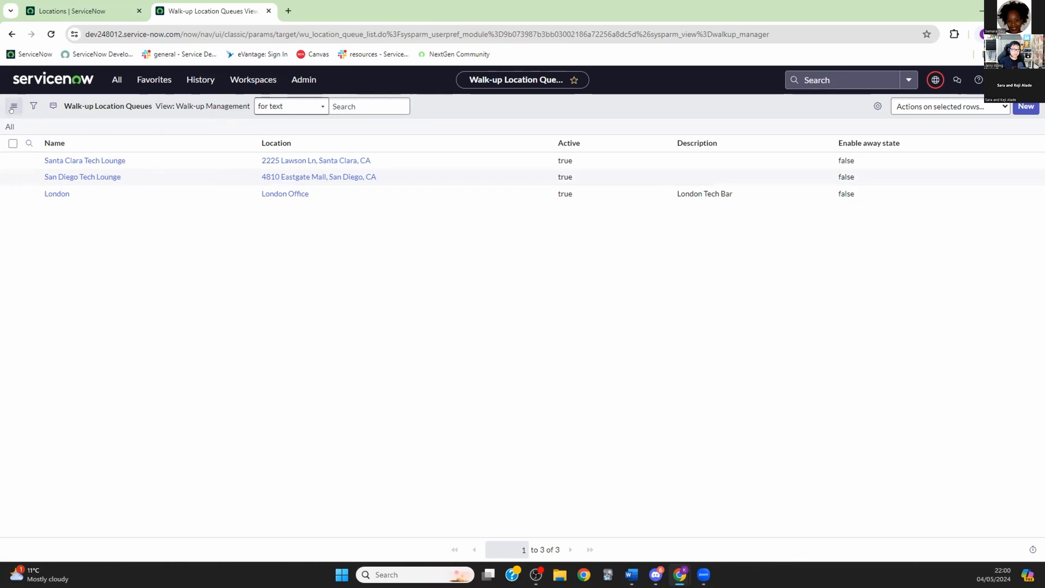
Step: Search System Definition > Tables for cmn_location and open the Location table definition
click(110, 78)
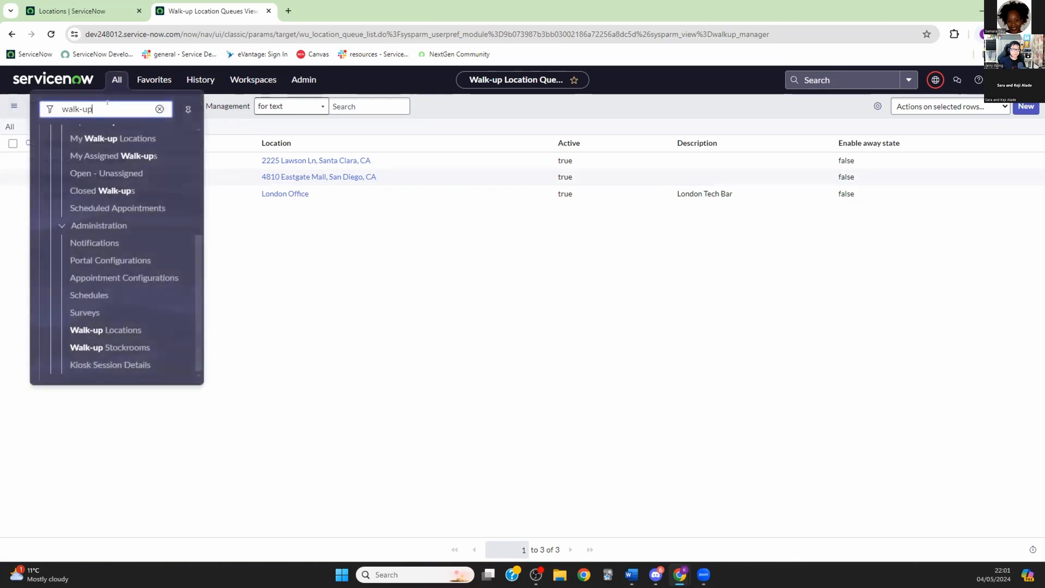
triple_click(64, 109)
text(tables)
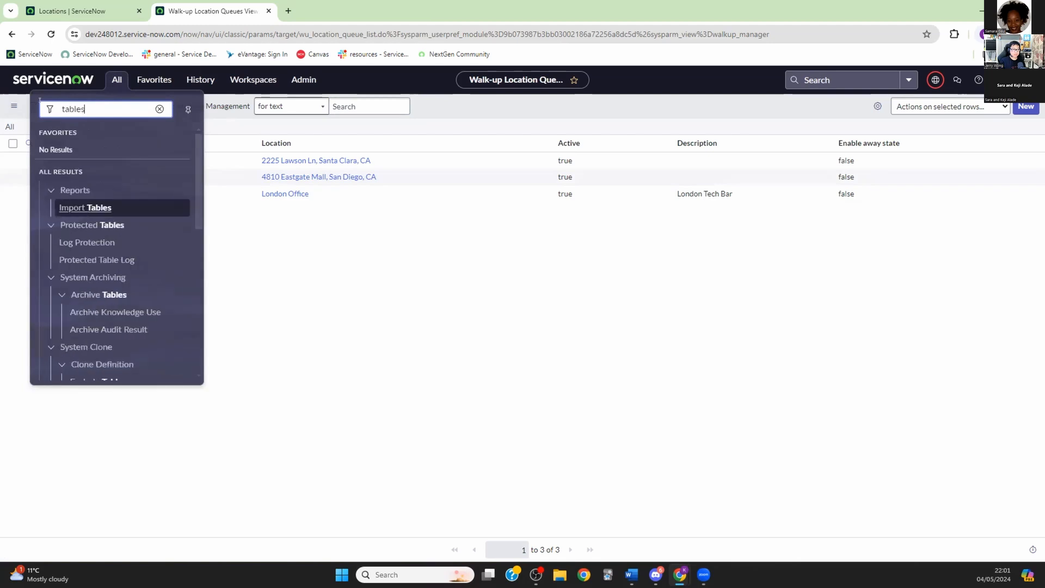
scroll(108, 256, down, 3)
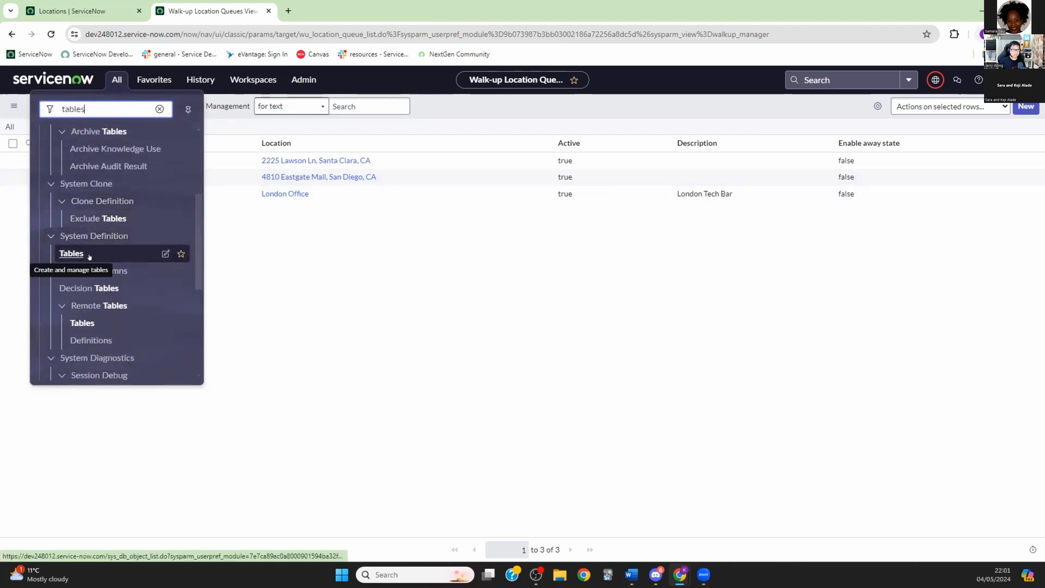
click(65, 252)
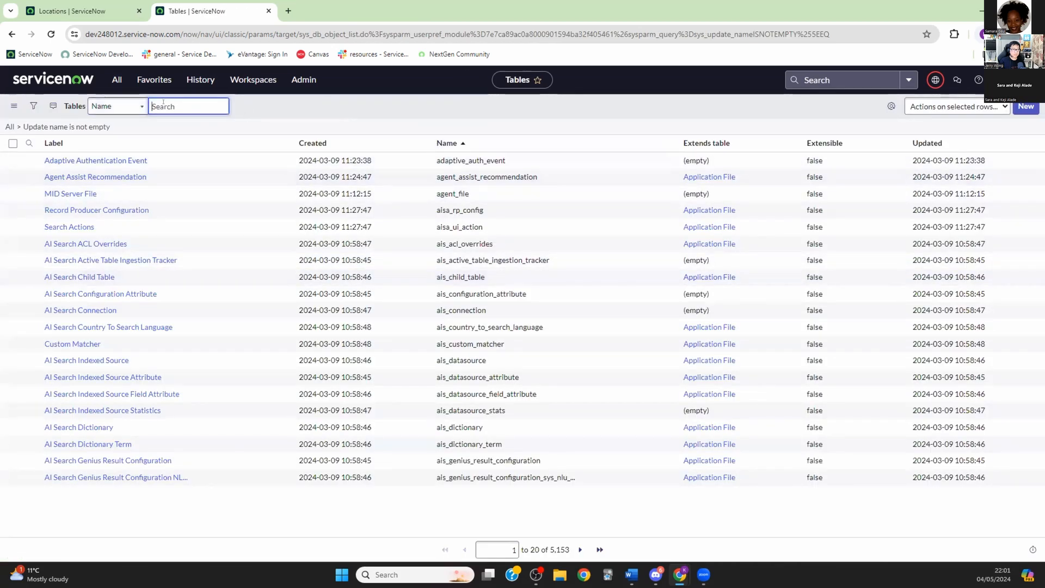
text(cmn_location)
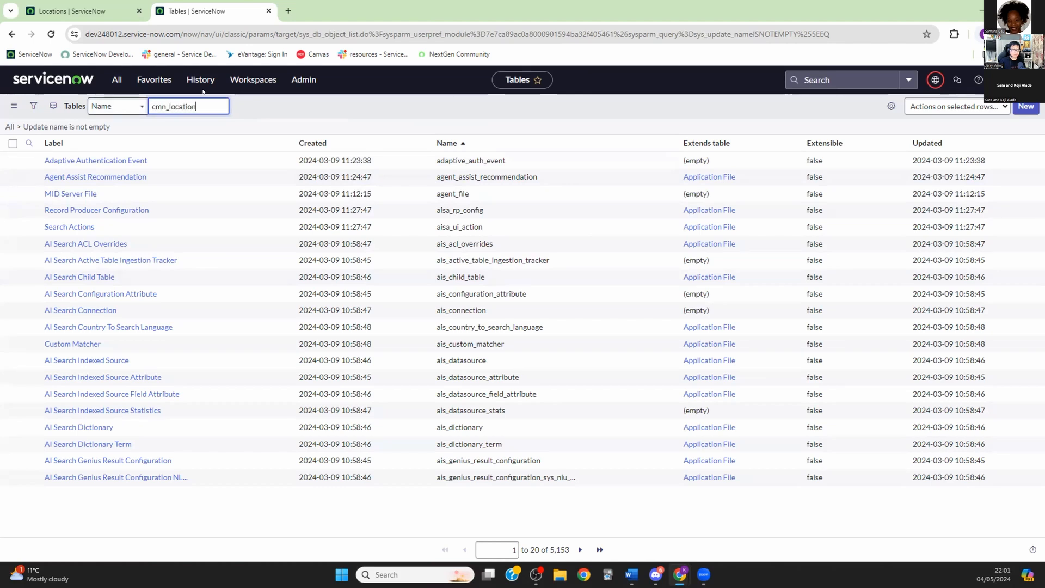
key(Return)
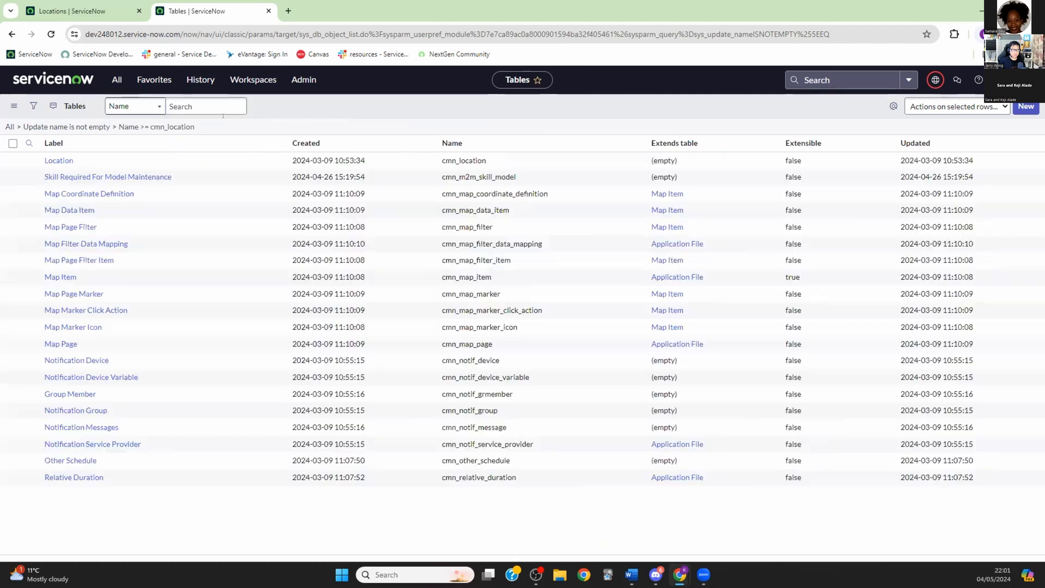
click(55, 182)
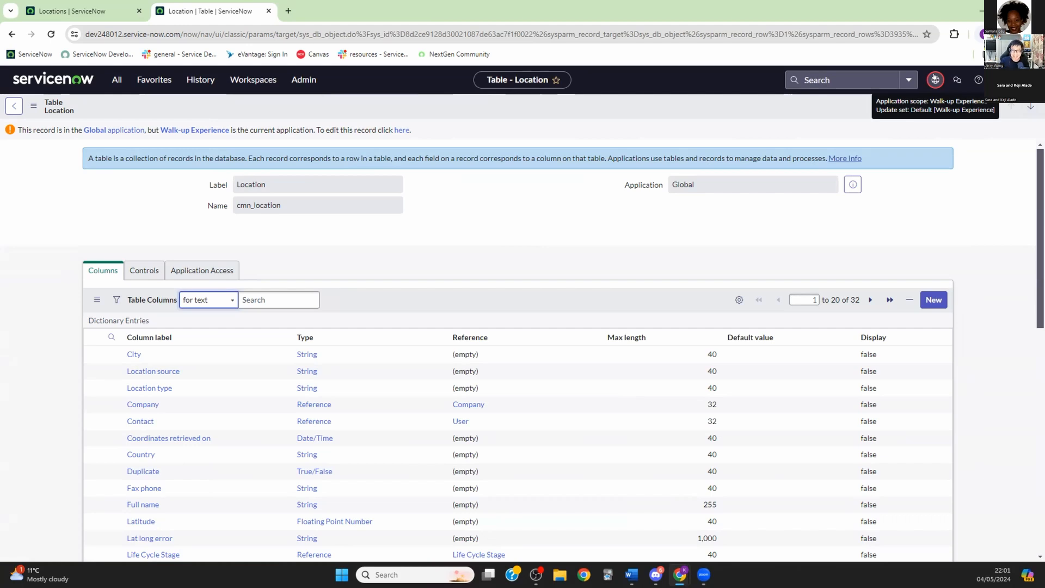
Step: Switch the application scope to Global
click(934, 78)
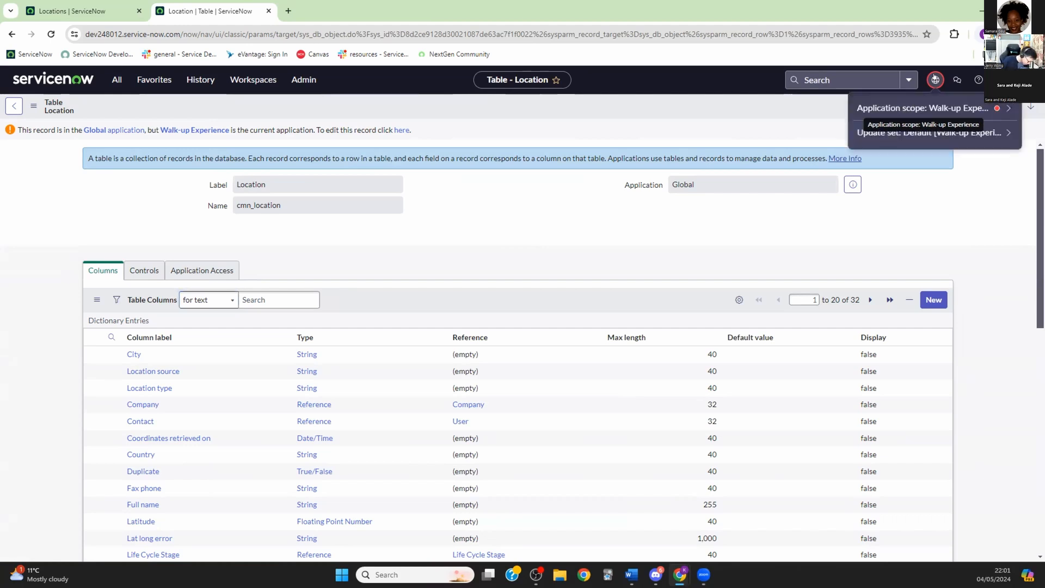
click(1007, 109)
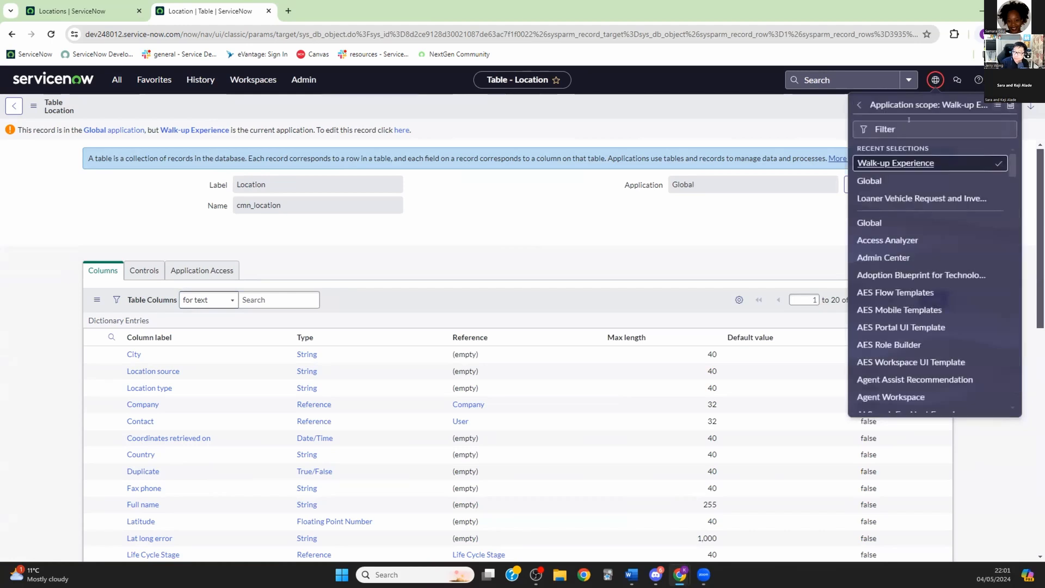
click(868, 181)
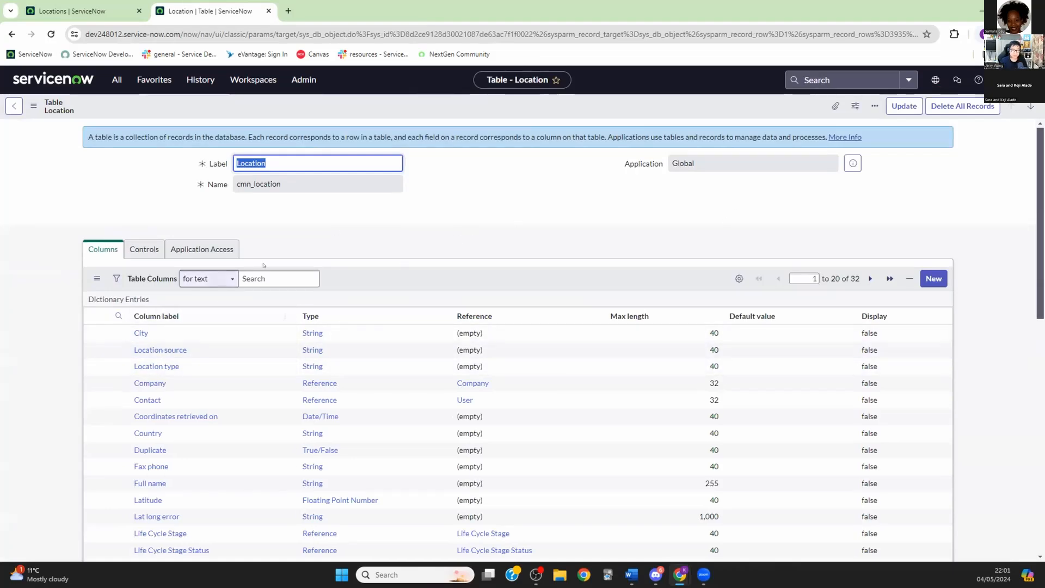
Step: Show the Locations list and start a new Location record
scroll(230, 215, down, 2)
scroll(230, 215, down, 5)
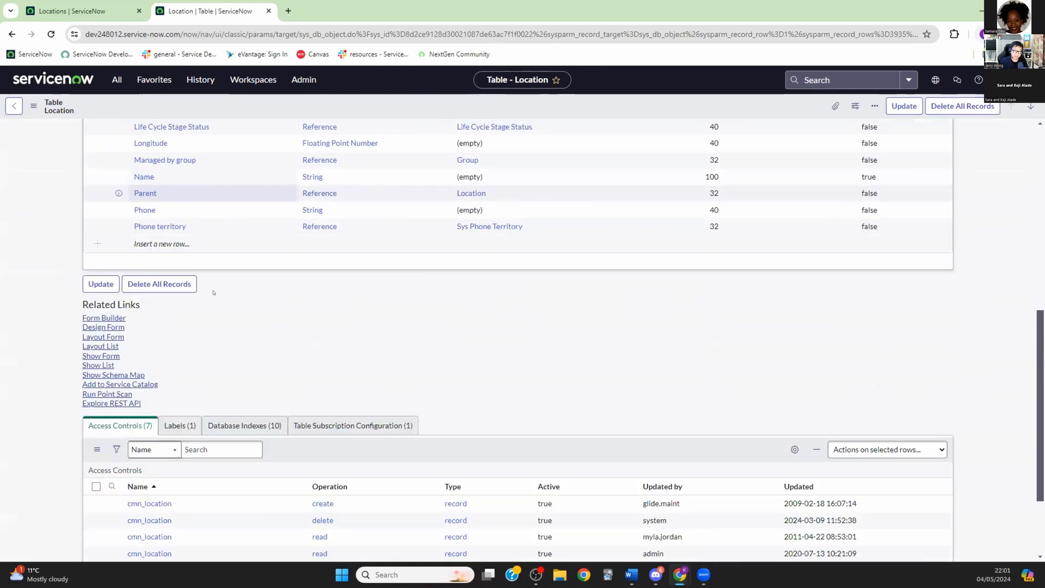
click(98, 353)
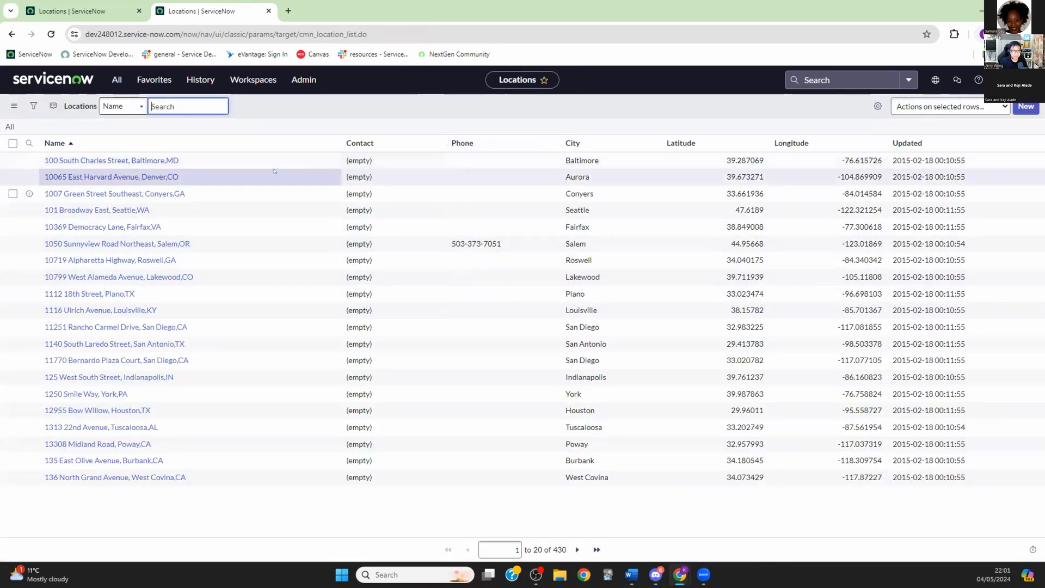
click(907, 143)
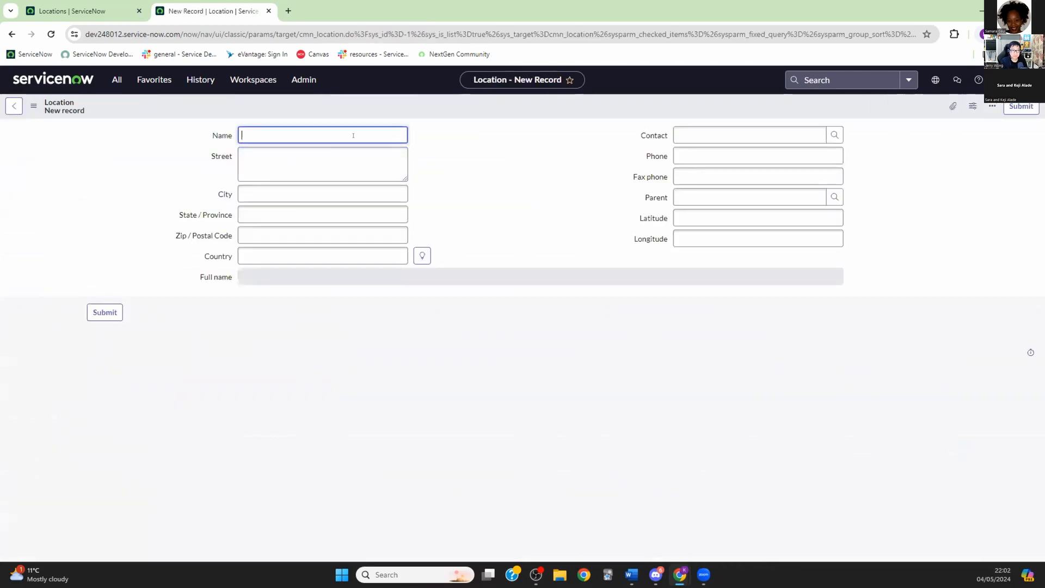
Step: Enter Name Kent, City London and Country United Kingdom, leaving Street empty
text(Kent)
click(249, 189)
text(London)
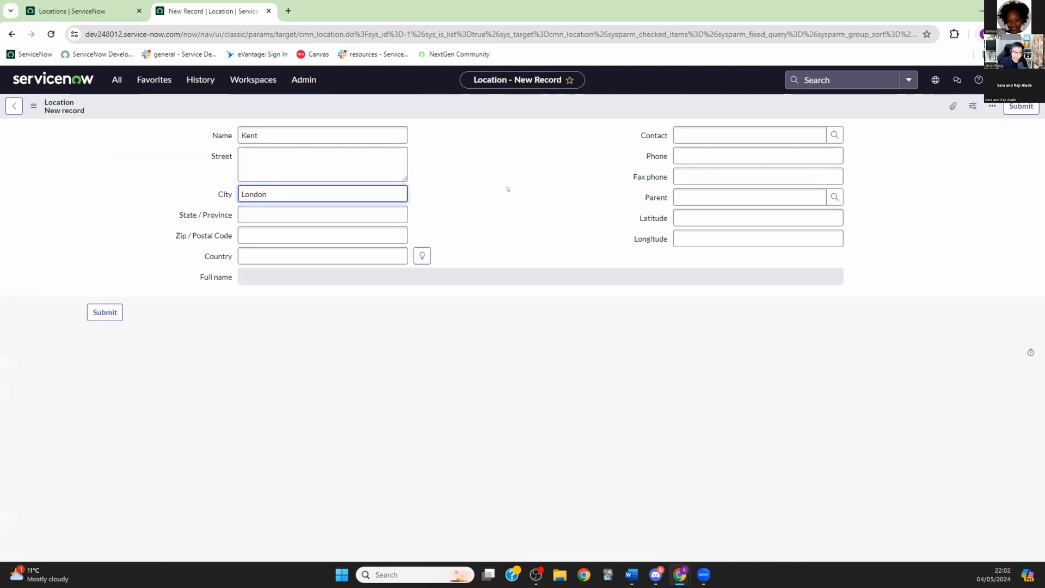
click(690, 220)
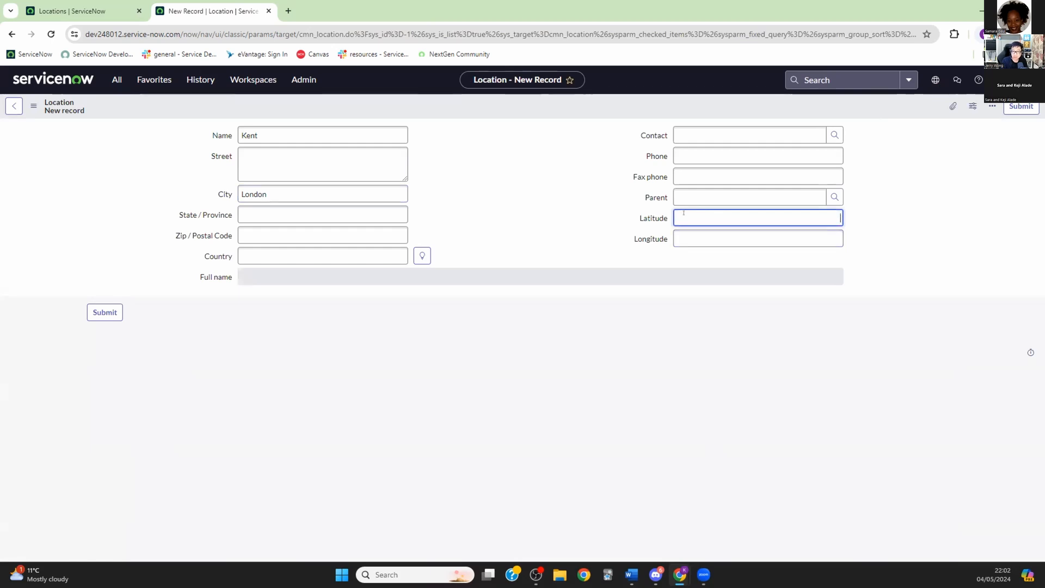
key(Tab)
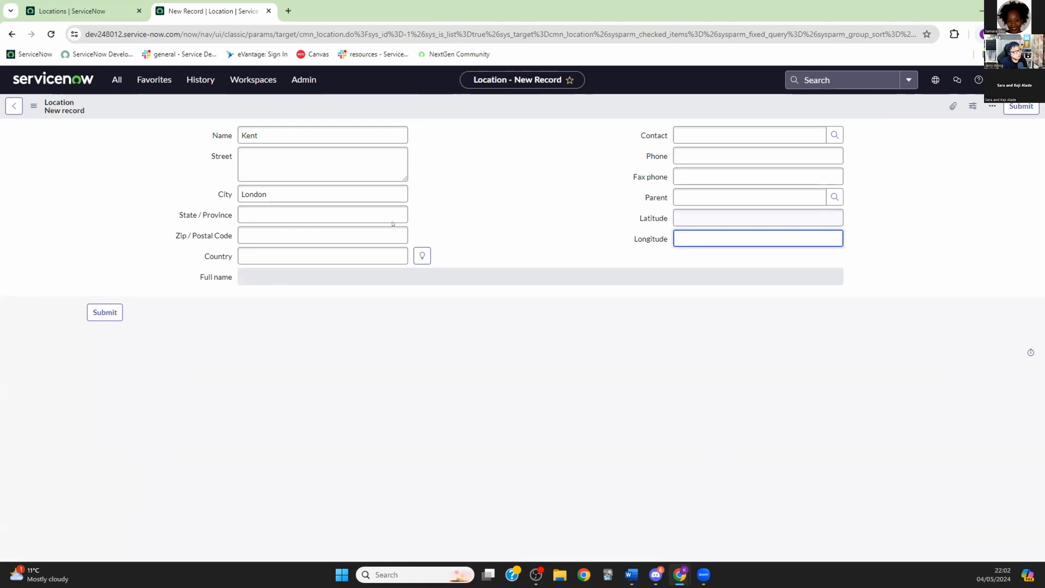
text(United Kingdom)
click(266, 159)
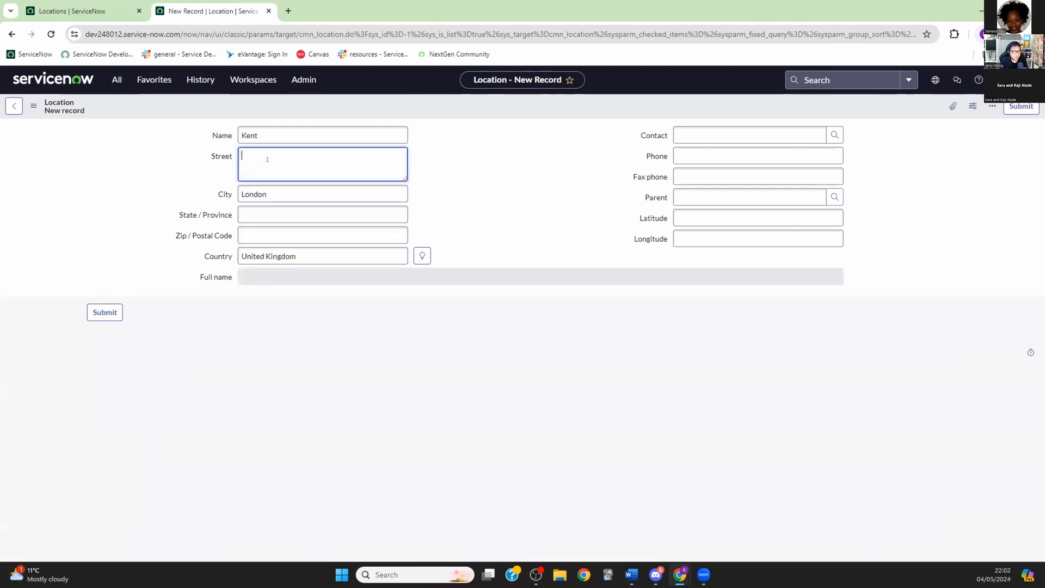
text(Ken)
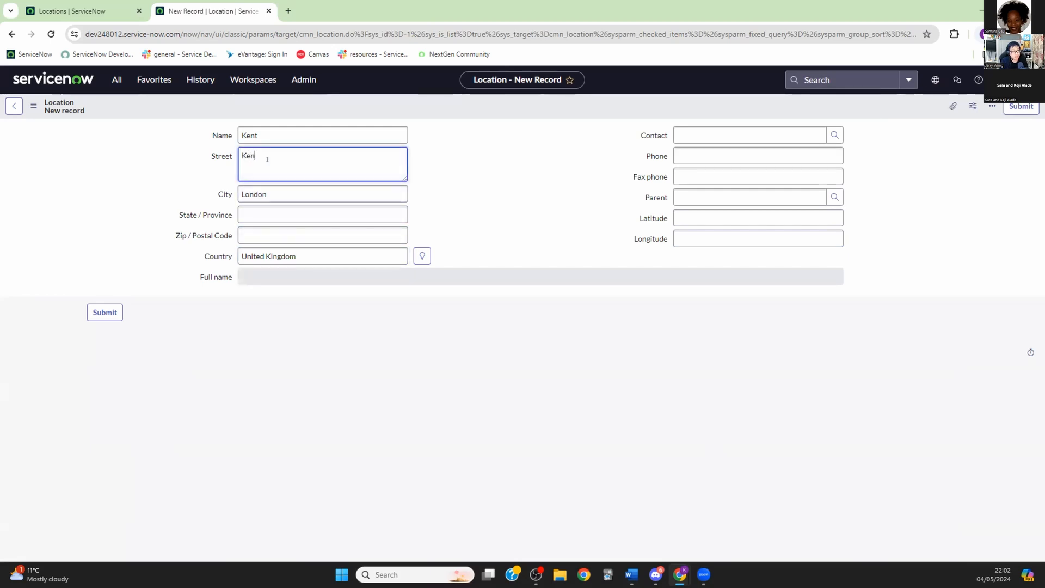
text(t tech Bar)
key(BackSpace)
key(BackSpace)
key(BackSpace)
key(BackSpace)
key(BackSpace)
key(BackSpace)
key(BackSpace)
key(BackSpace)
key(BackSpace)
key(BackSpace)
key(BackSpace)
click(713, 217)
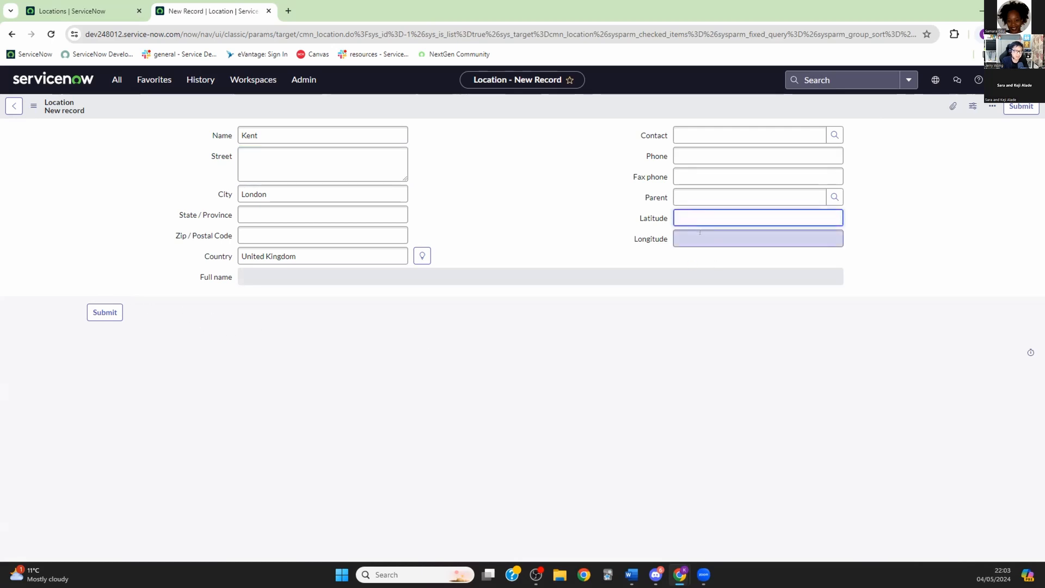
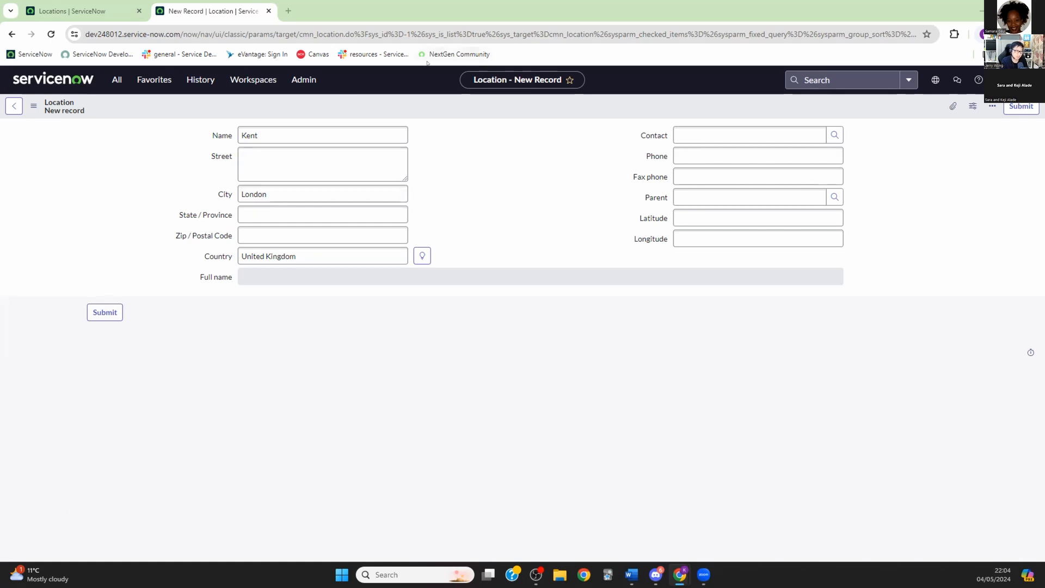
Step: Rename the location to 'Kent Office' and submit the record
click(282, 135)
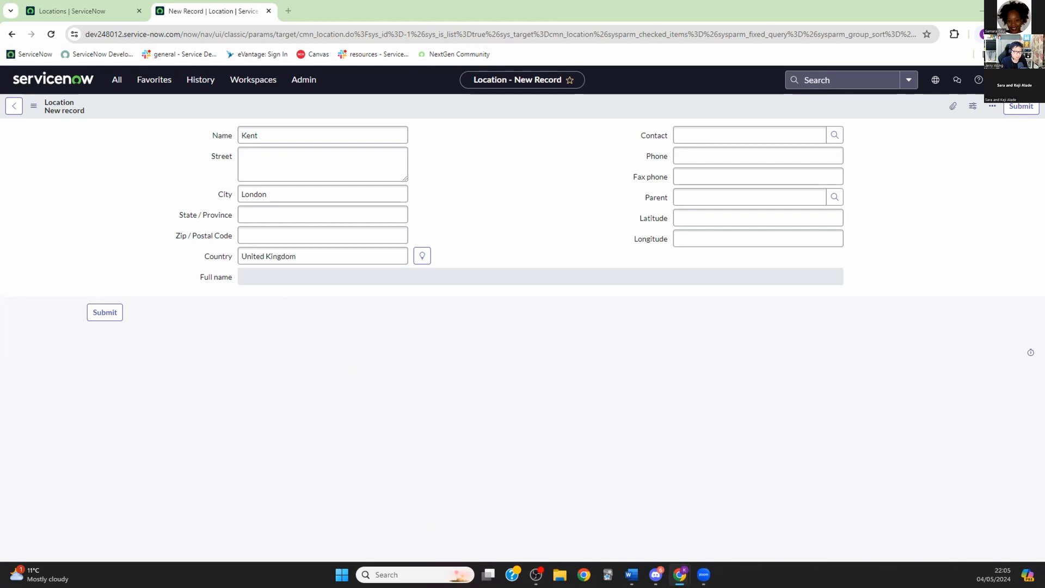
click(301, 128)
text(Office)
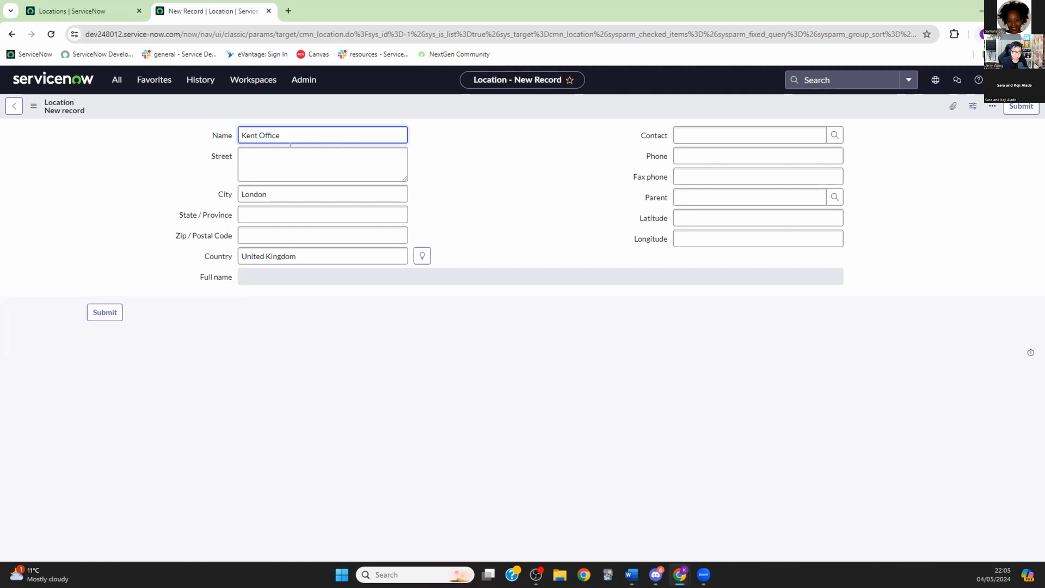
click(104, 312)
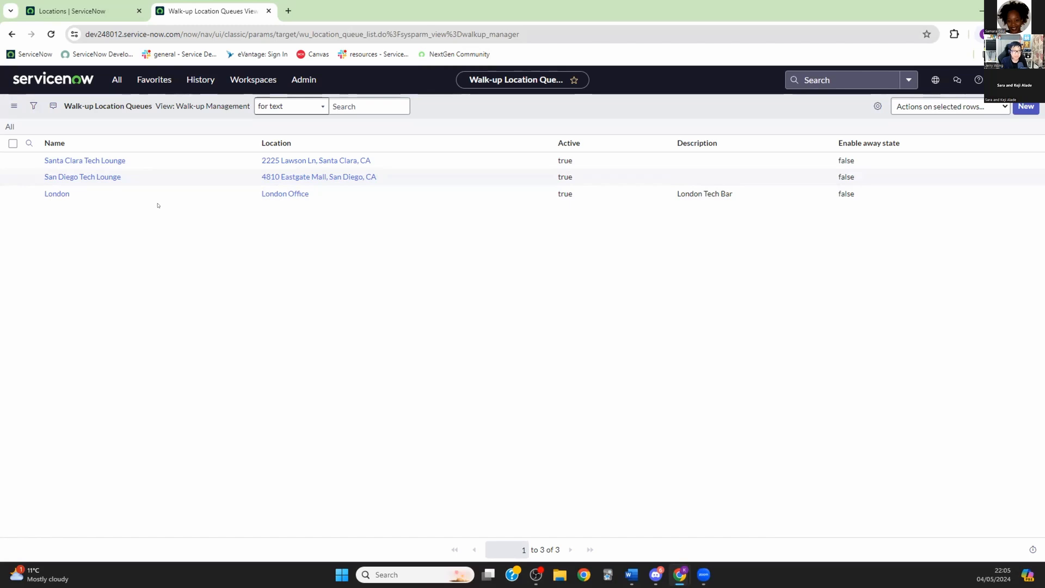
Step: Start a new walk-up queue named Kent with description 'Kent Tech Bar'
click(1024, 106)
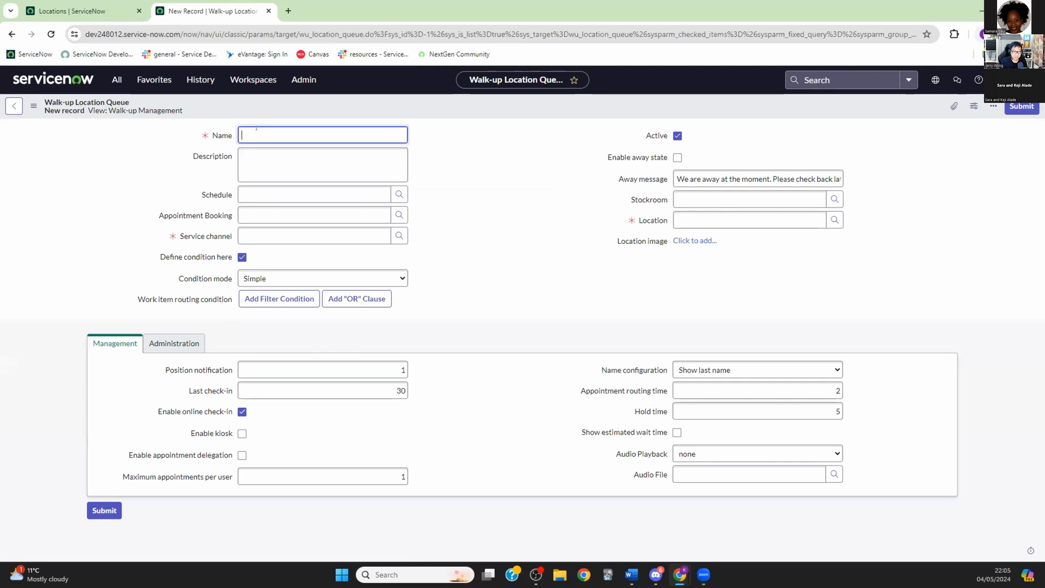
text(Kent)
key(Tab)
text(Ke)
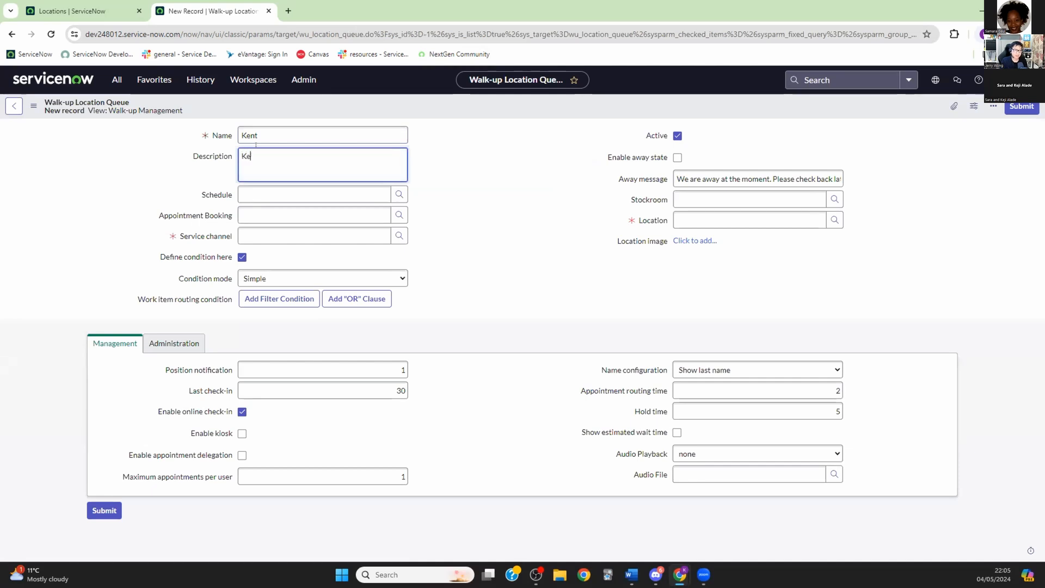
text(nt Tech Bar)
Step: Set schedule Kent Walkup Experience, booking Kent Tech Bar Config, channel Walk-up, location Kent Office
click(399, 194)
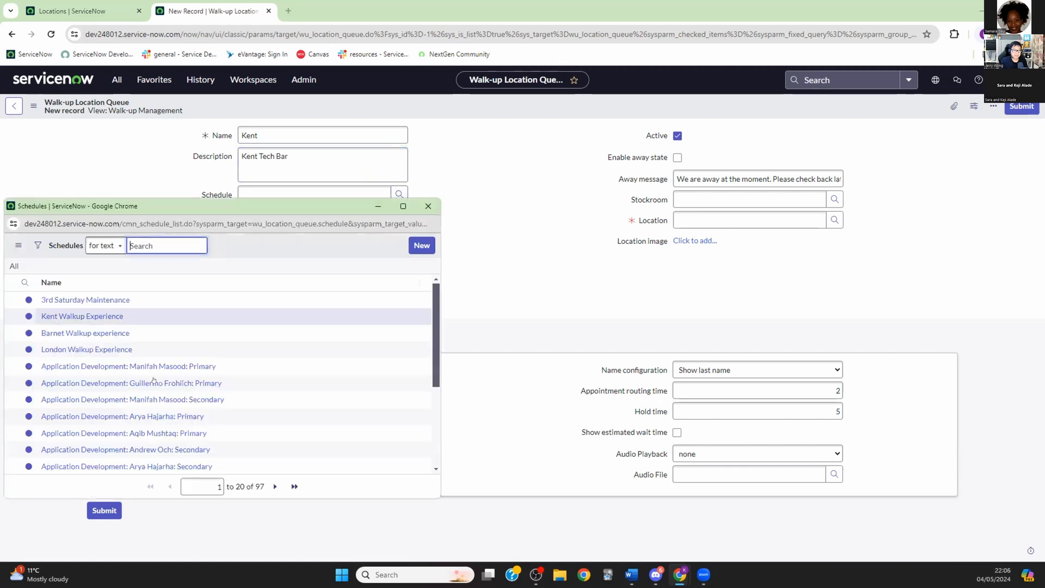
click(82, 316)
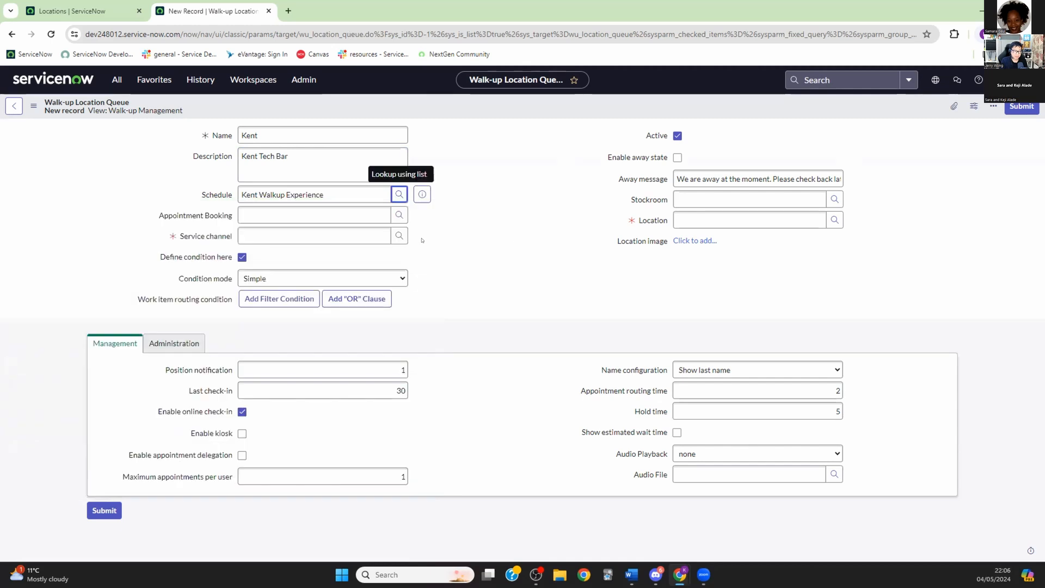
click(399, 214)
click(76, 338)
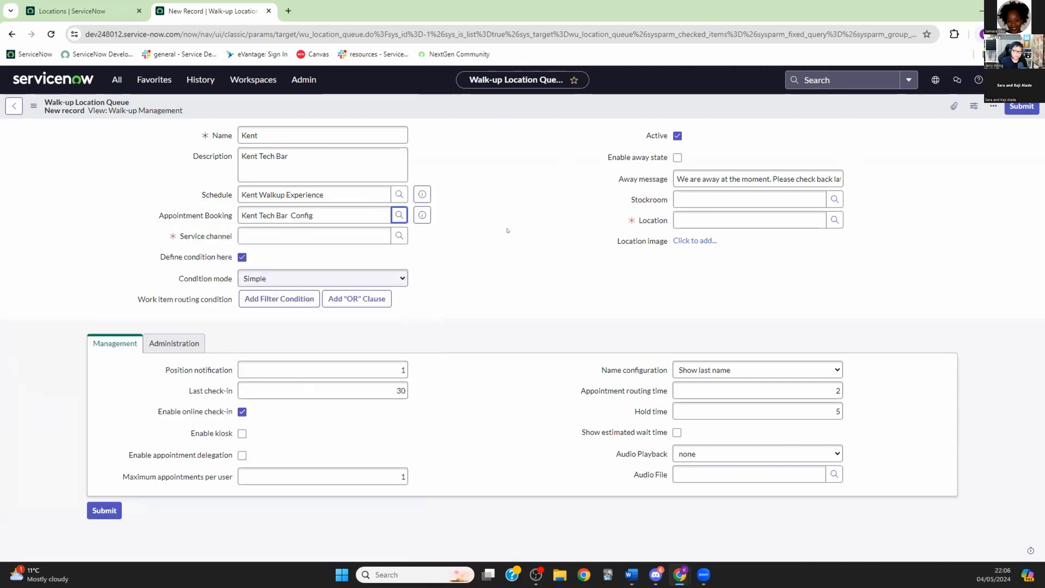
click(399, 235)
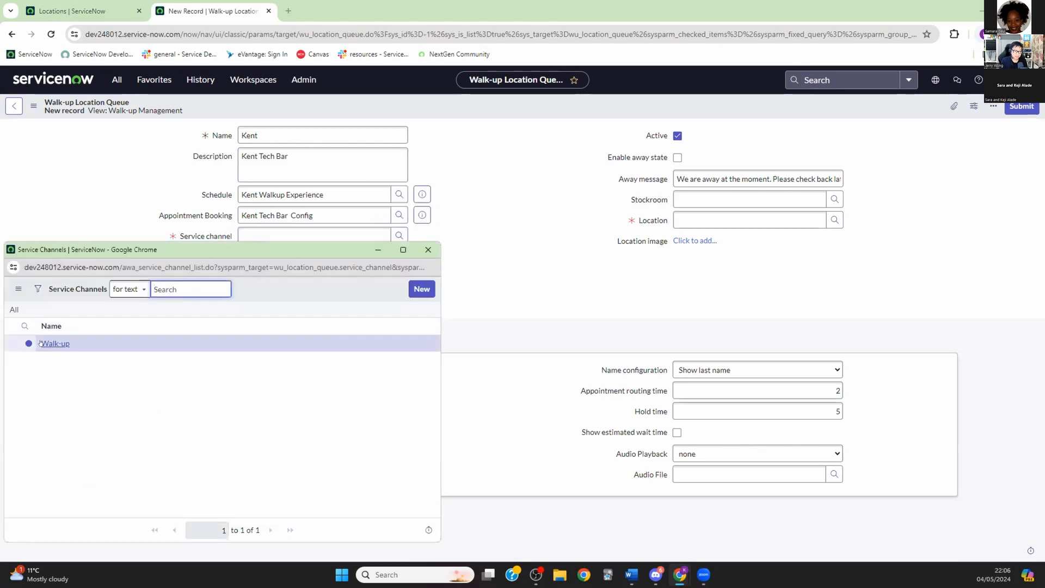
click(52, 342)
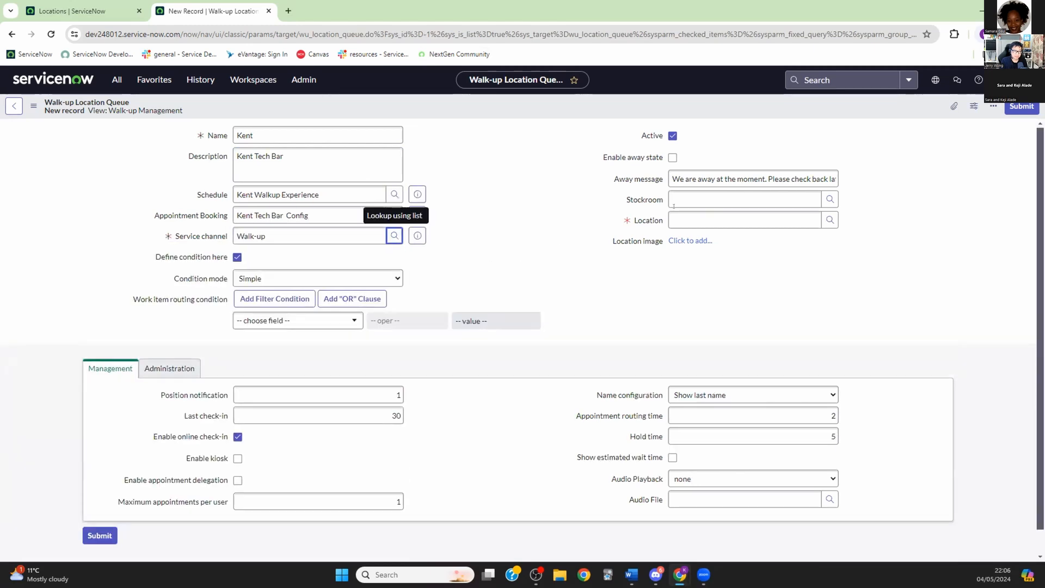
click(829, 220)
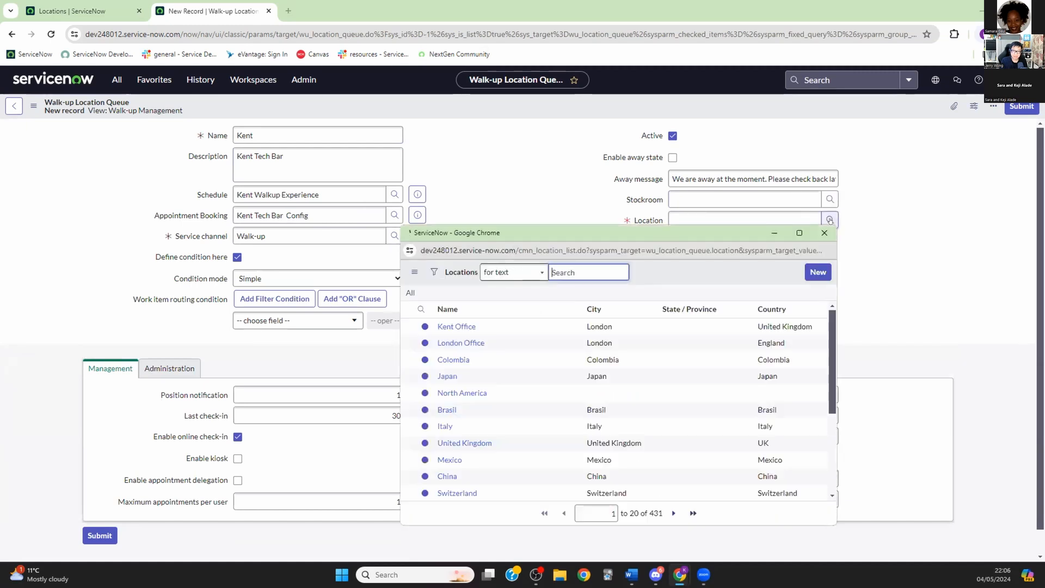
click(456, 326)
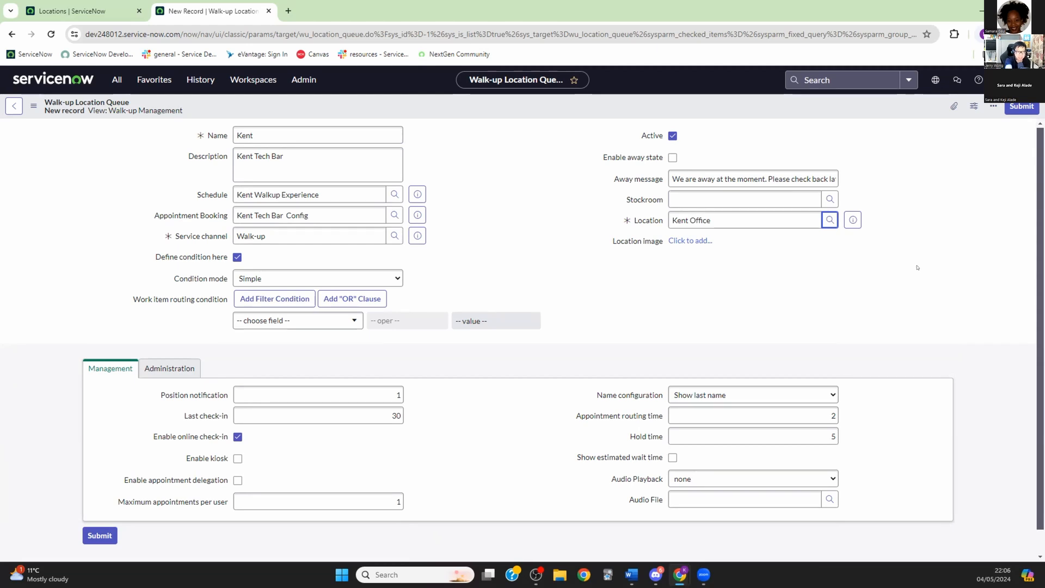
Step: Review the chosen schedule, appointment booking and location references
click(356, 194)
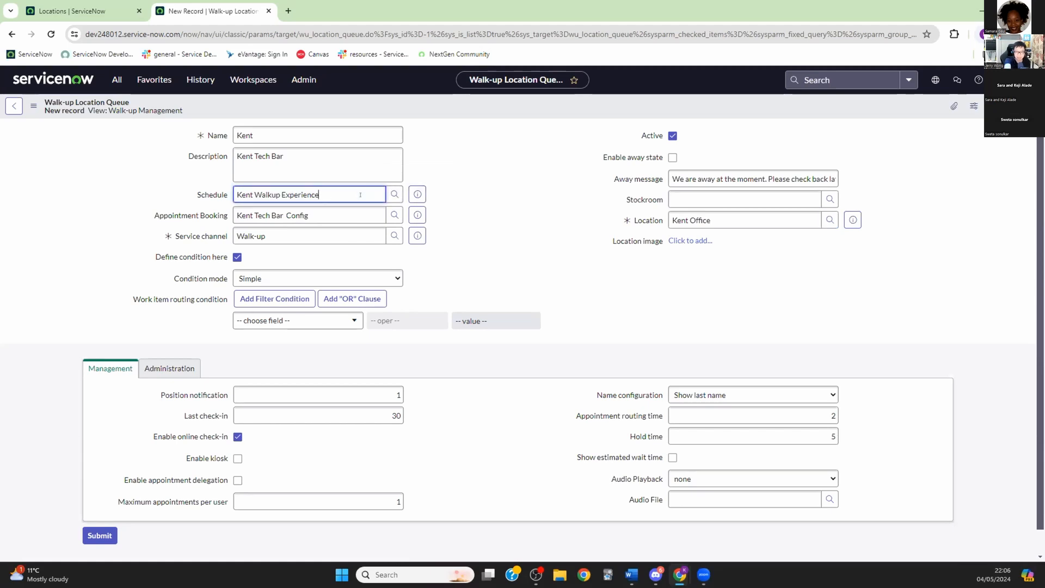
click(361, 207)
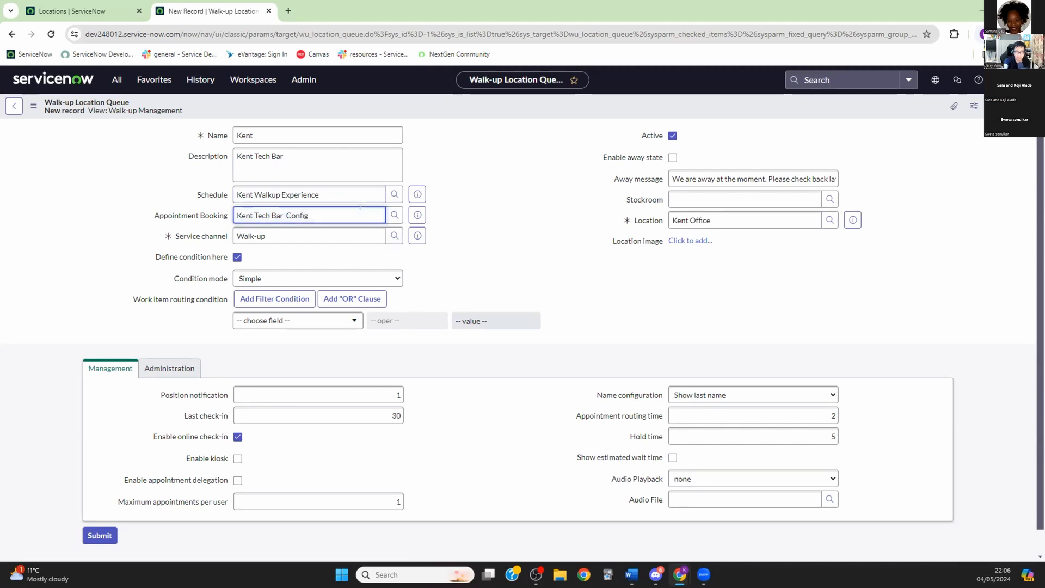
click(738, 217)
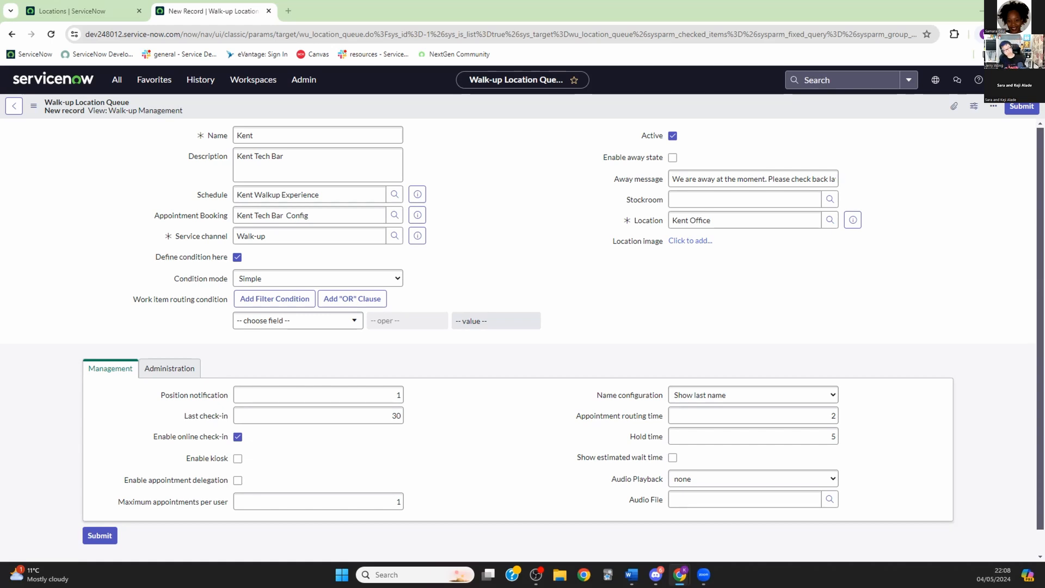
Step: Enable Show estimated wait time and view the queue's Administration settings
scroll(185, 390, down, 1)
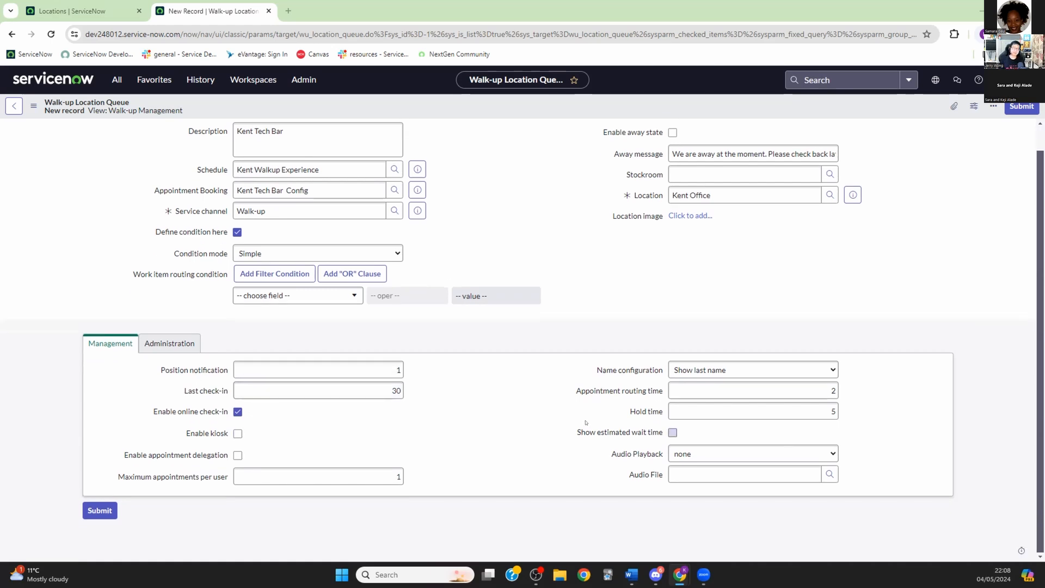
click(673, 432)
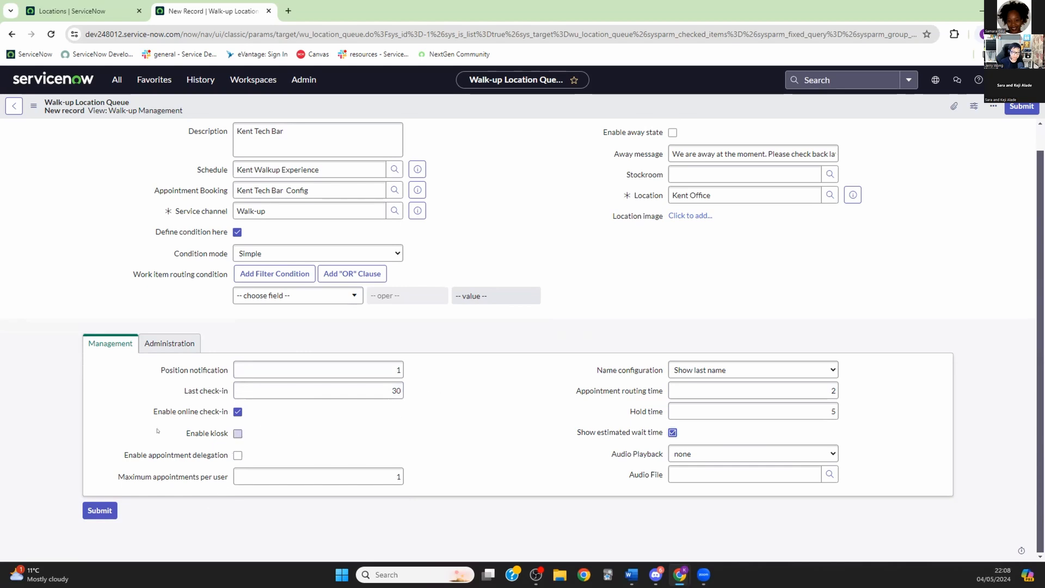
click(169, 344)
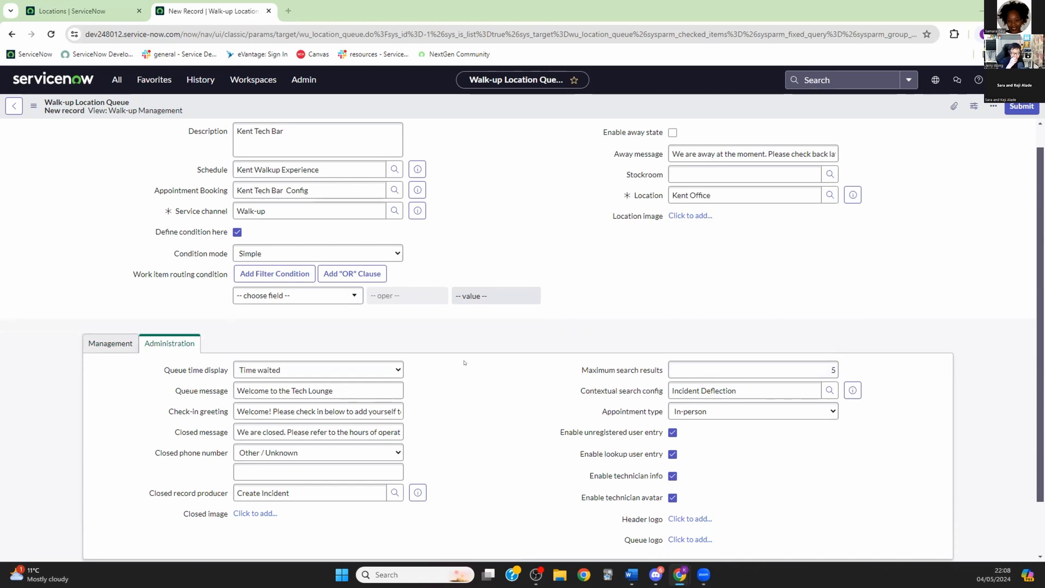
scroll(464, 363, down, 2)
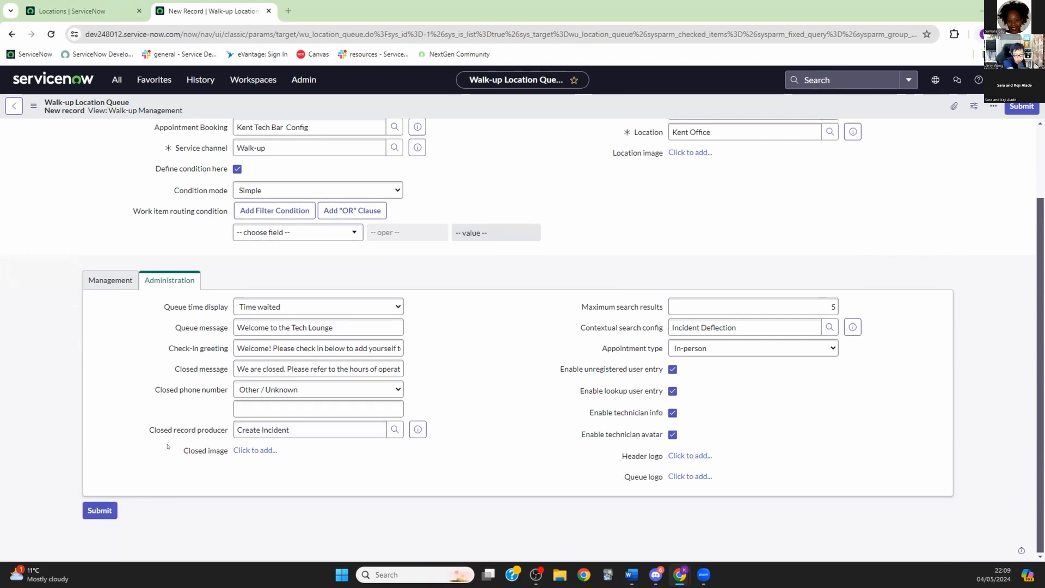
mouse_move(194, 430)
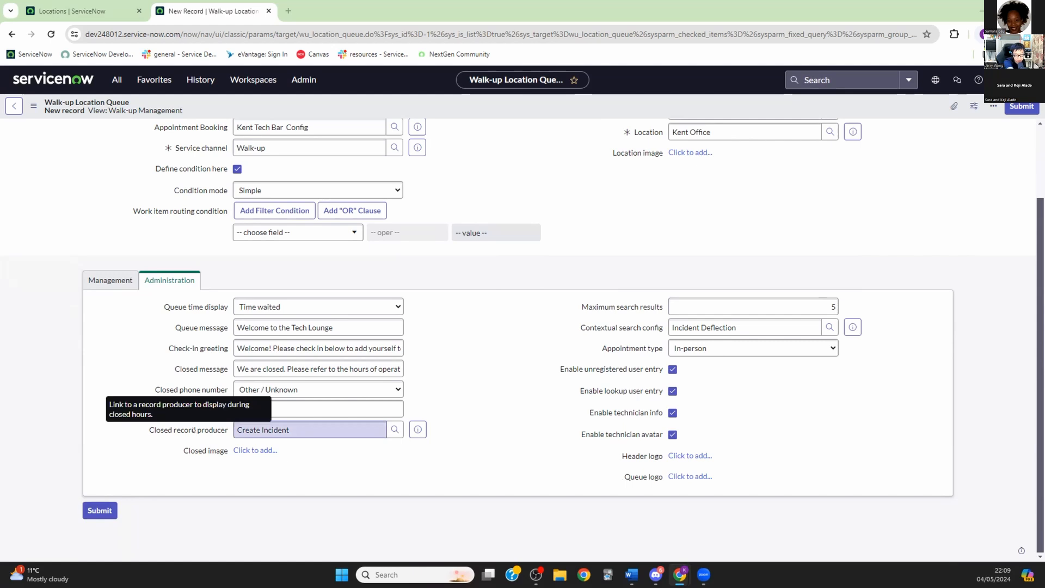
Step: Preview the Create Incident record producer and scroll through its details
click(416, 430)
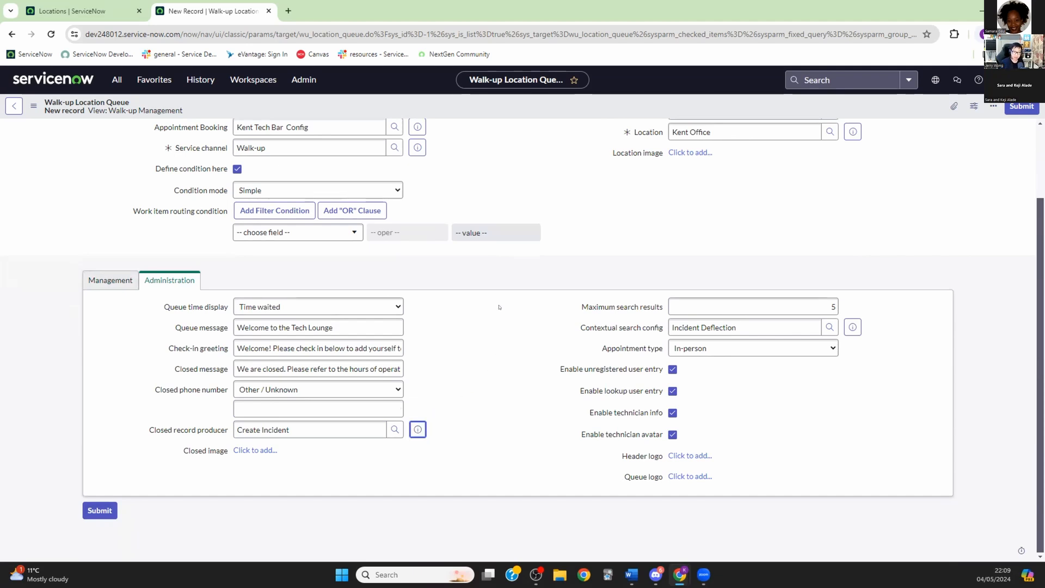
scroll(463, 405, down, 4)
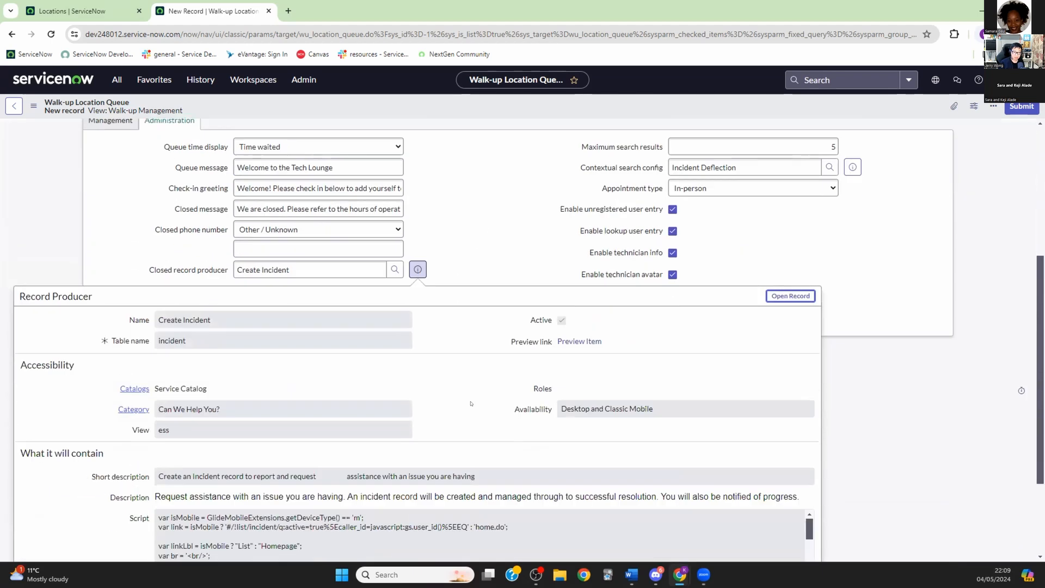
scroll(462, 371, up, 2)
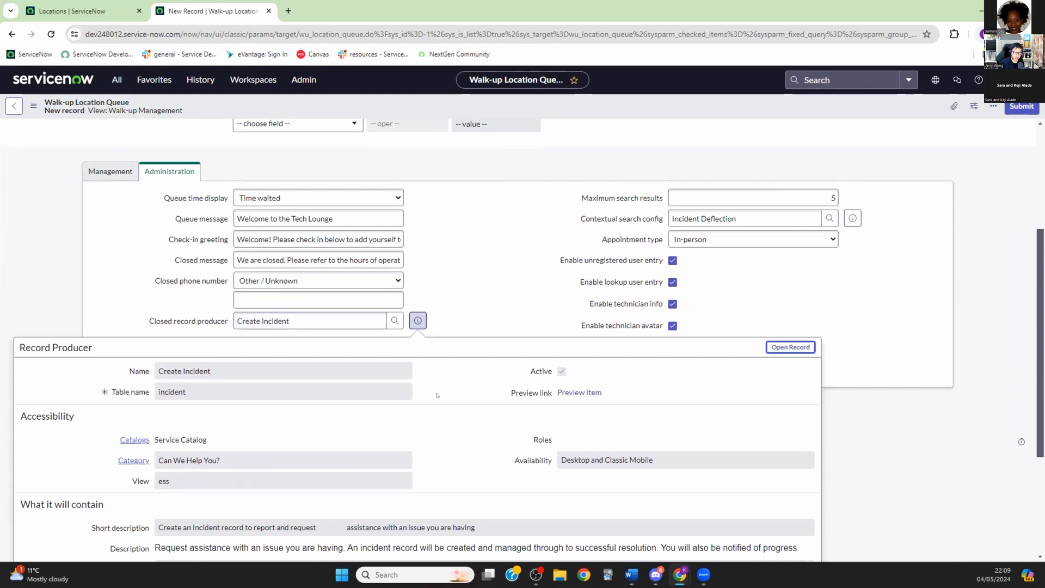
scroll(436, 395, down, 3)
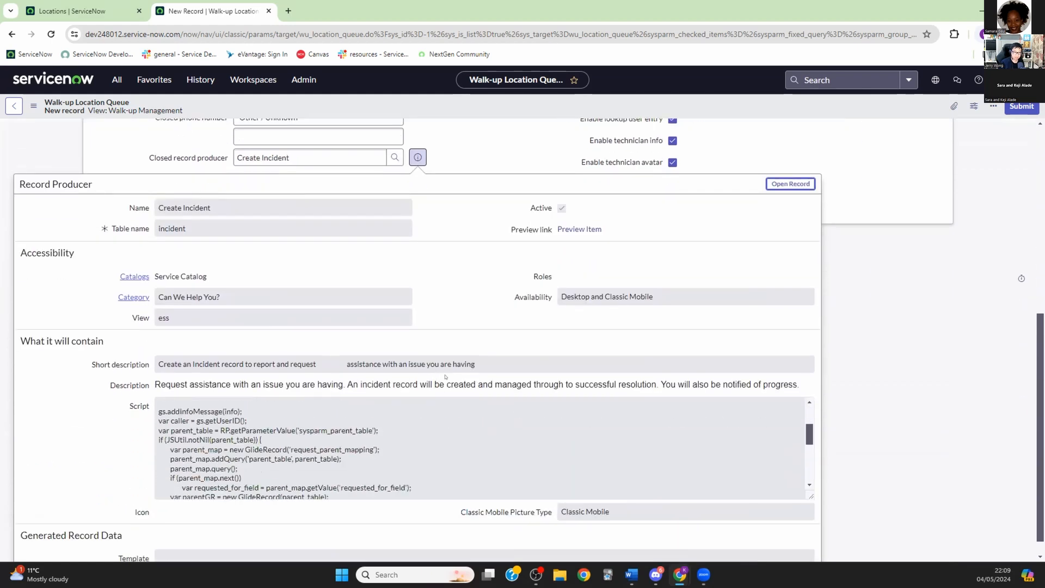
scroll(446, 424, down, 5)
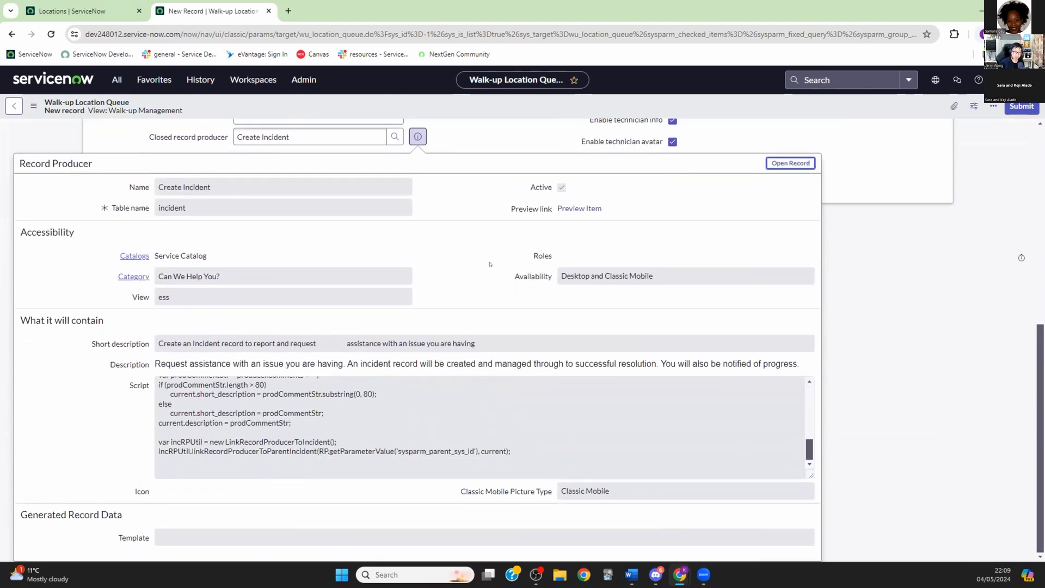
scroll(489, 264, up, 7)
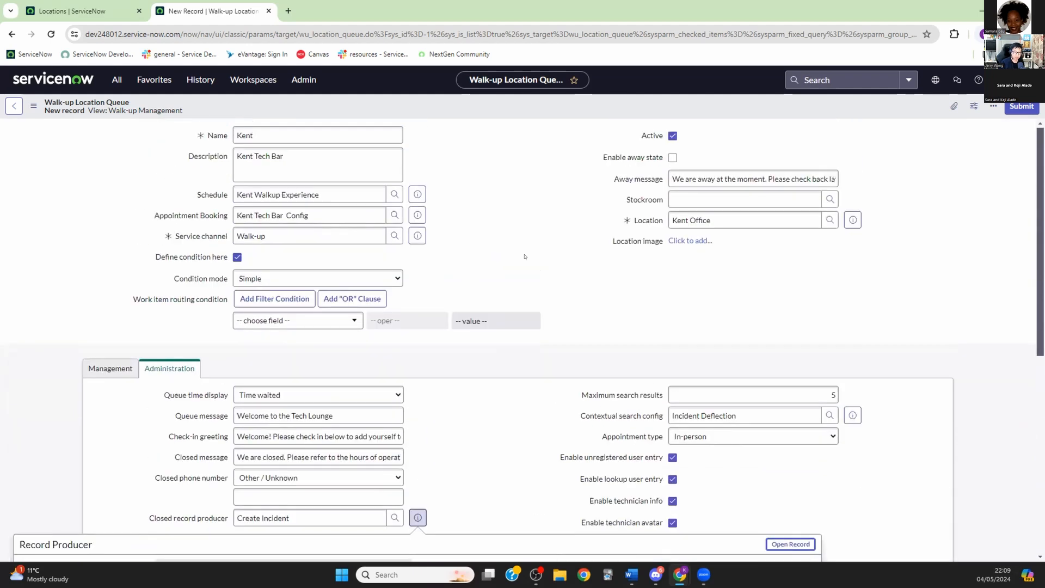
scroll(482, 328, down, 4)
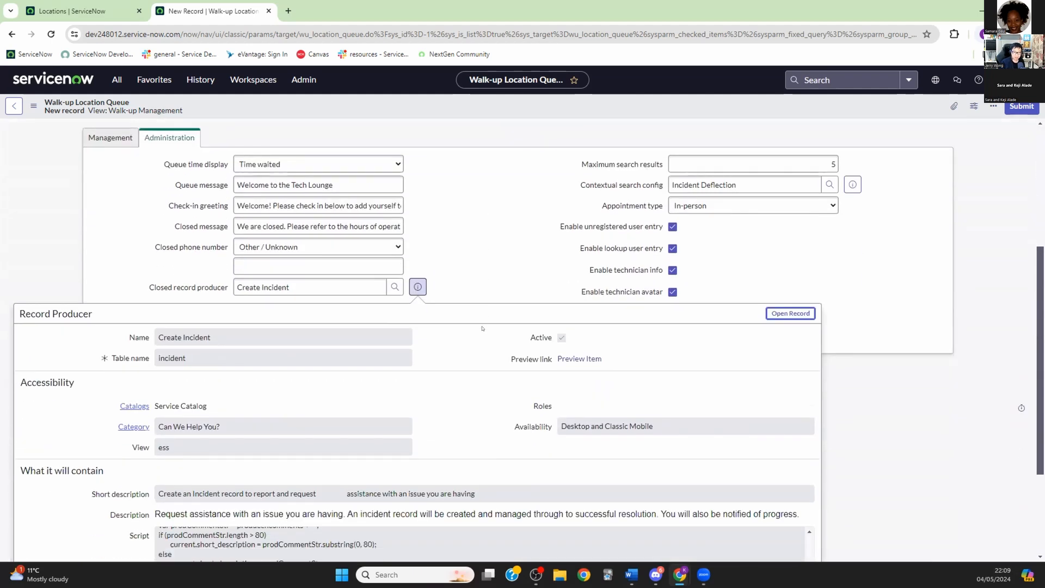
scroll(482, 328, down, 2)
scroll(481, 328, up, 5)
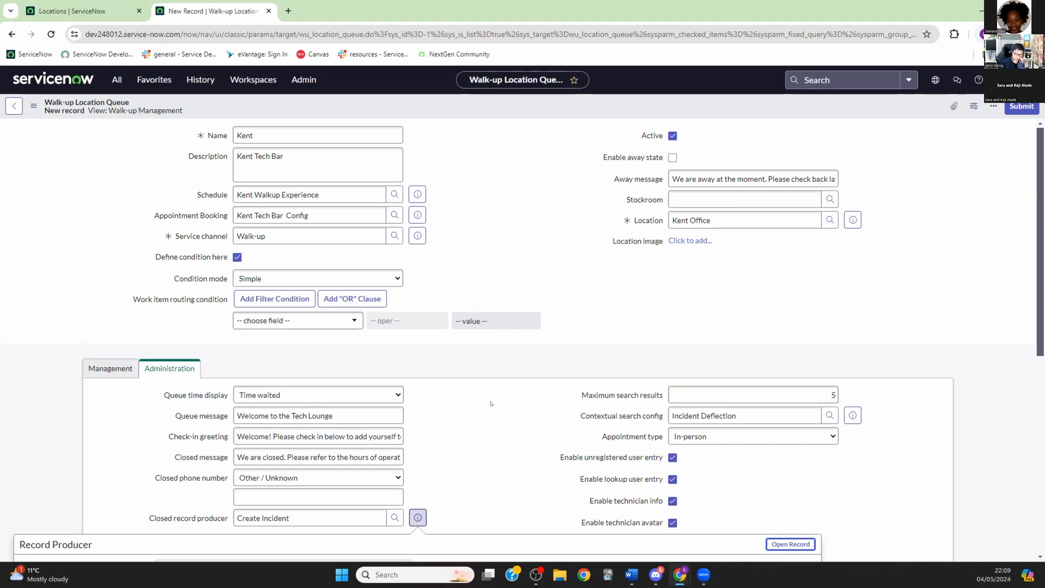
scroll(472, 389, down, 1)
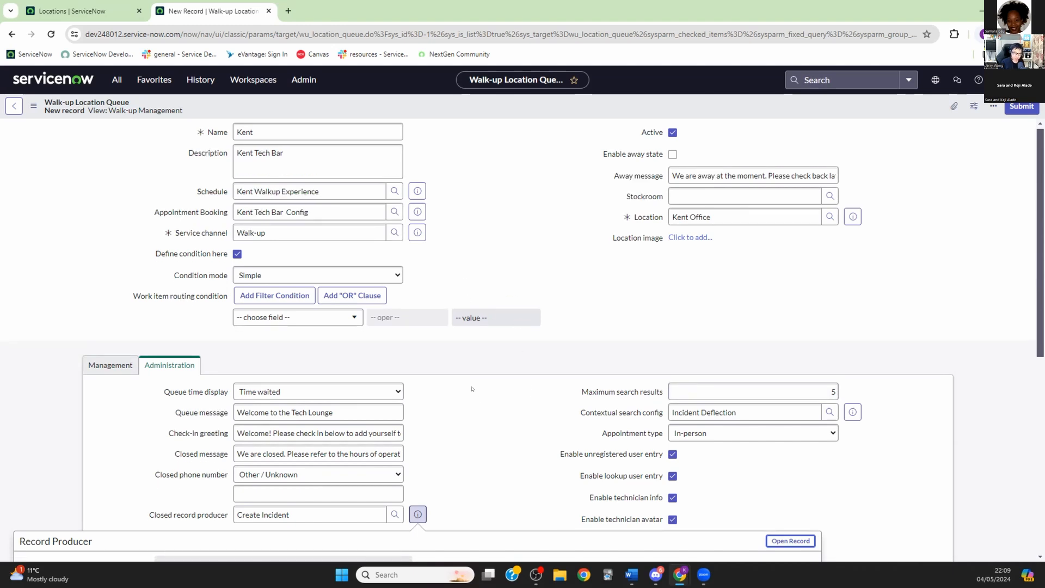
scroll(472, 388, down, 3)
scroll(472, 388, down, 2)
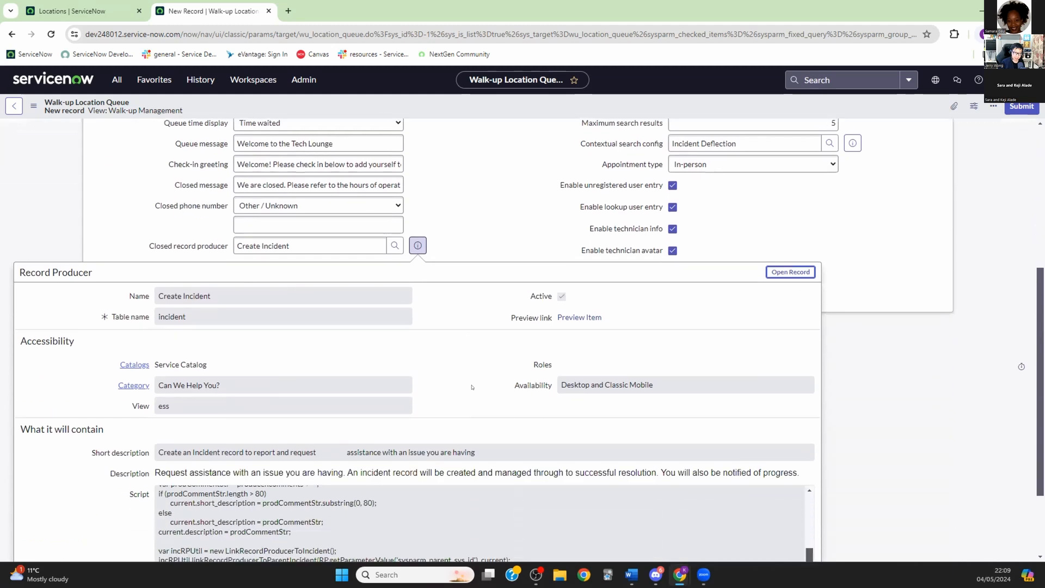
scroll(472, 387, up, 2)
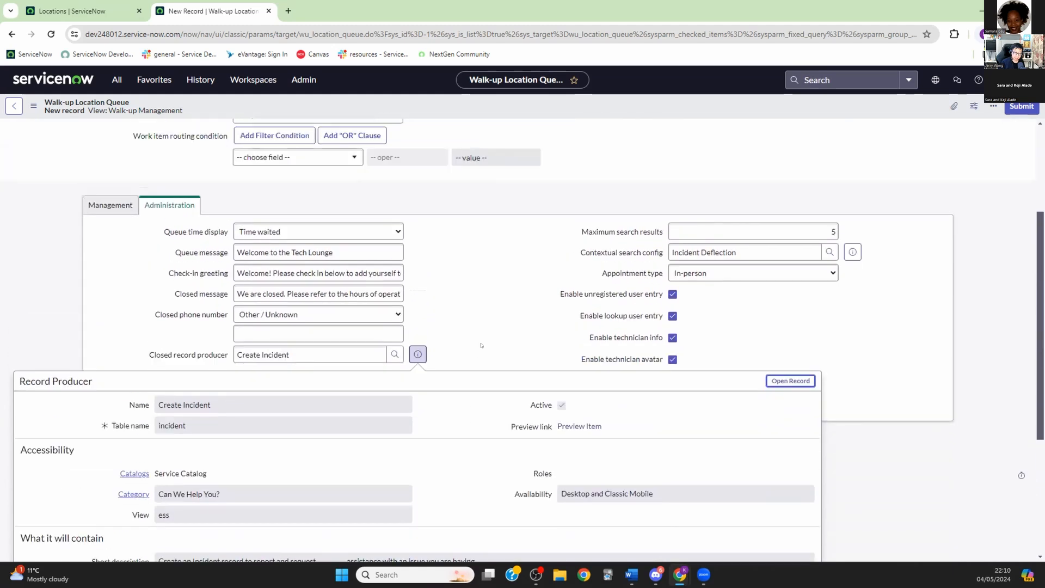
scroll(481, 345, down, 2)
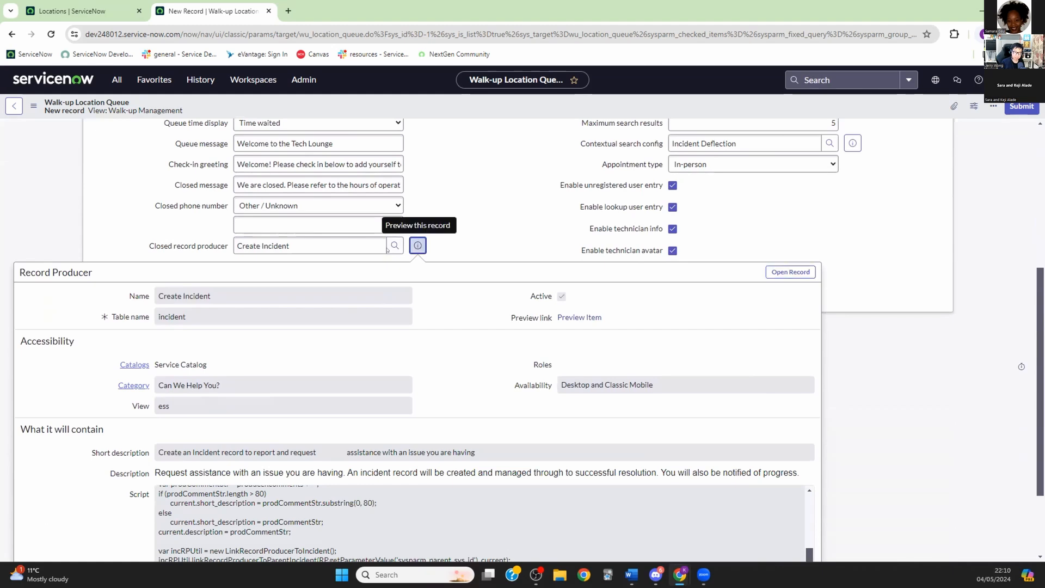
Step: Close the record producer preview and highlight the Closed record producer field
click(417, 246)
mouse_move(149, 430)
drag(148, 430, 228, 431)
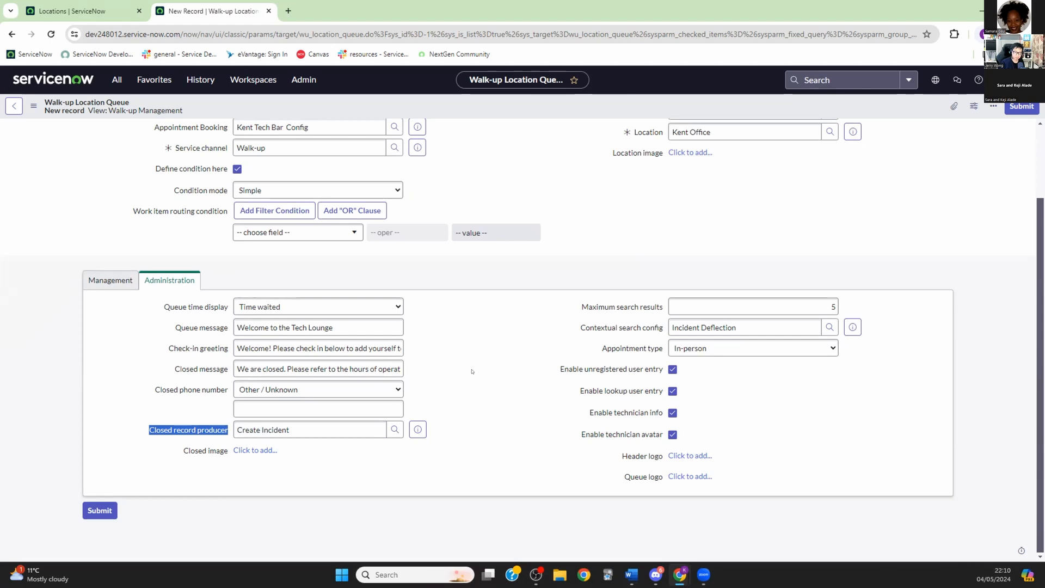
click(180, 430)
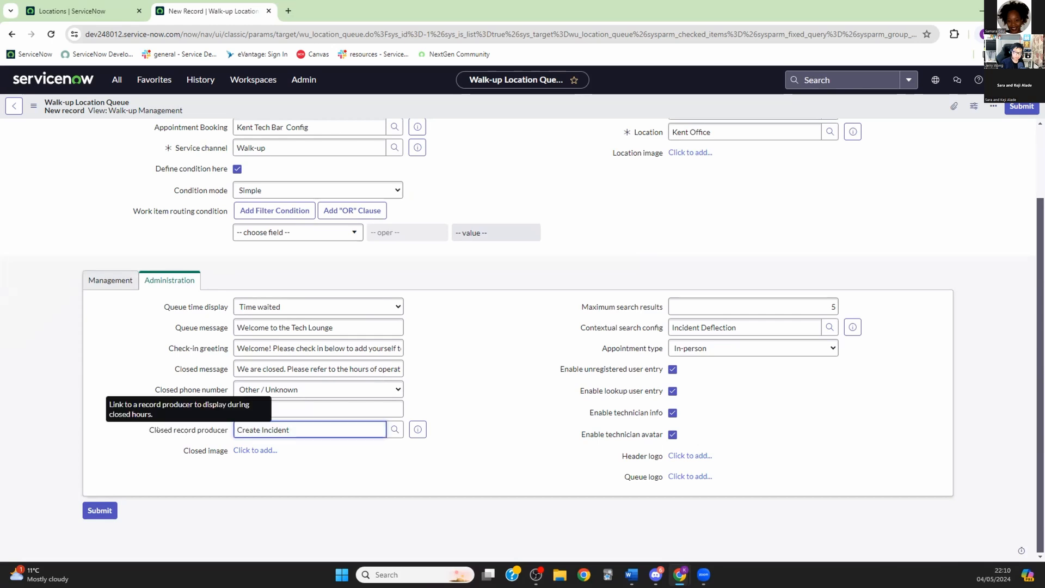
drag(150, 430, 230, 431)
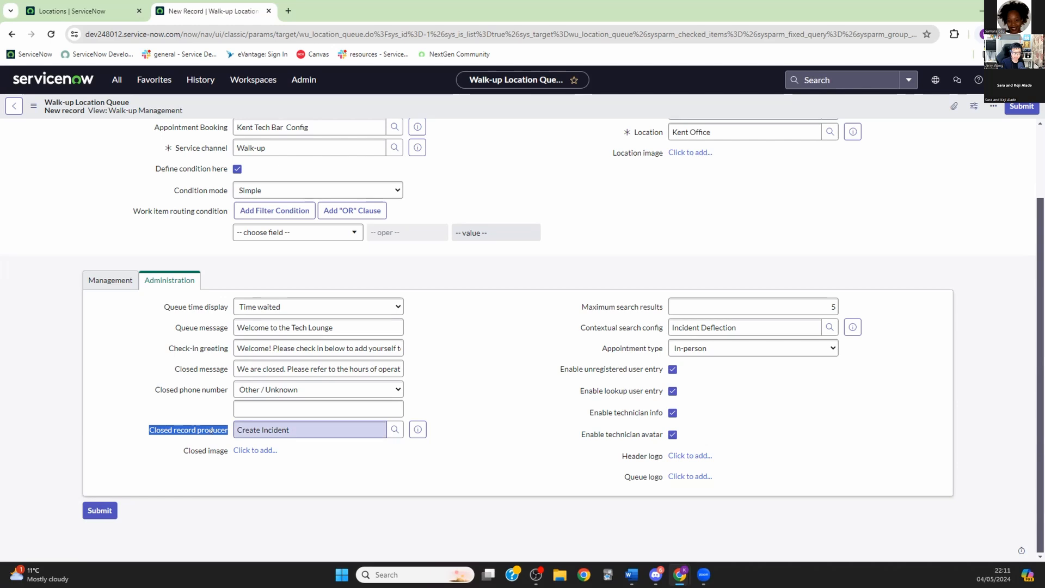
click(170, 429)
drag(151, 430, 236, 431)
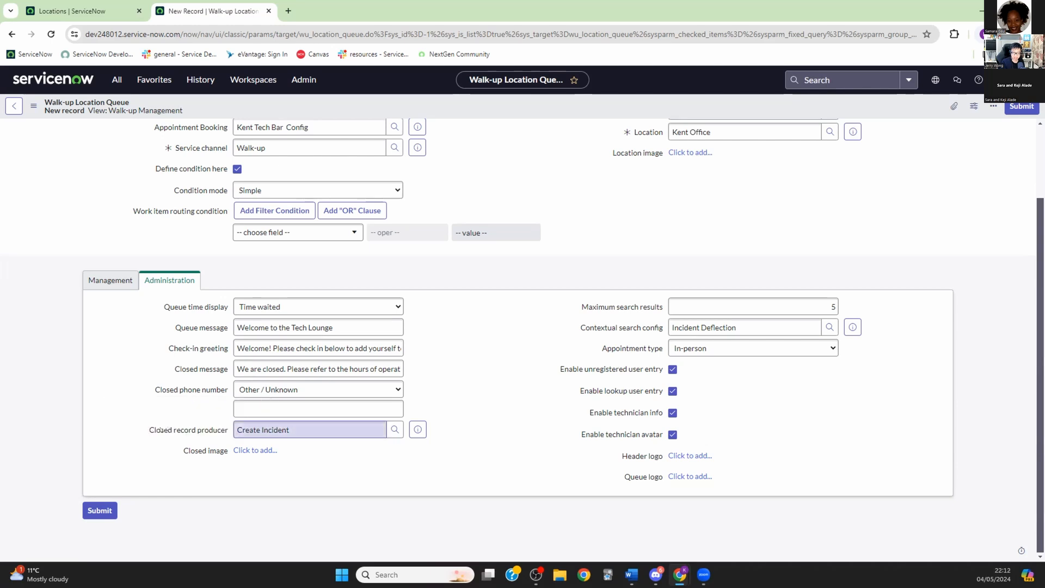
click(494, 431)
double_click(496, 430)
click(491, 432)
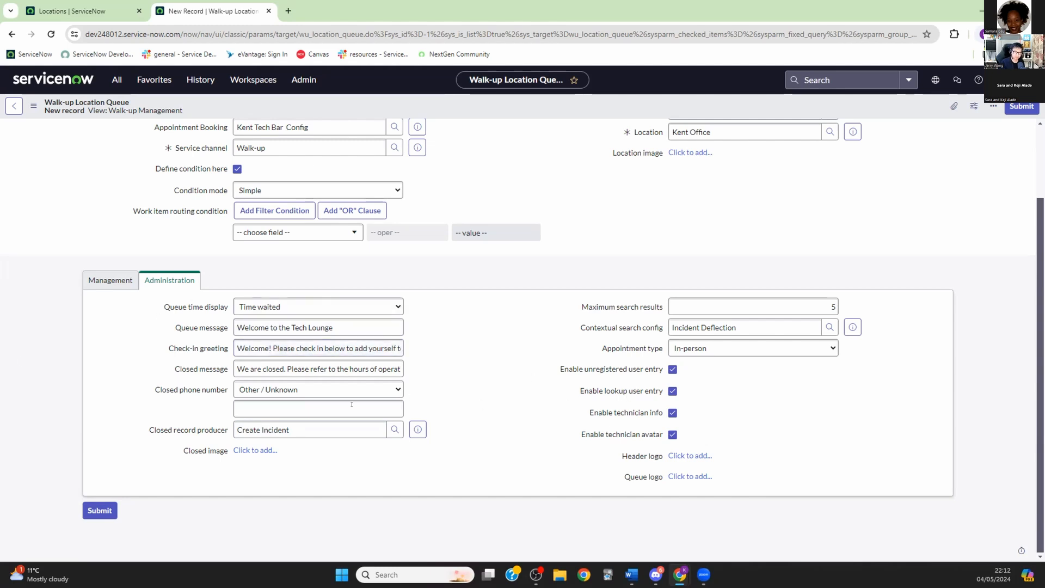
click(99, 514)
Step: Submit the new Kent walk-up queue form
click(100, 510)
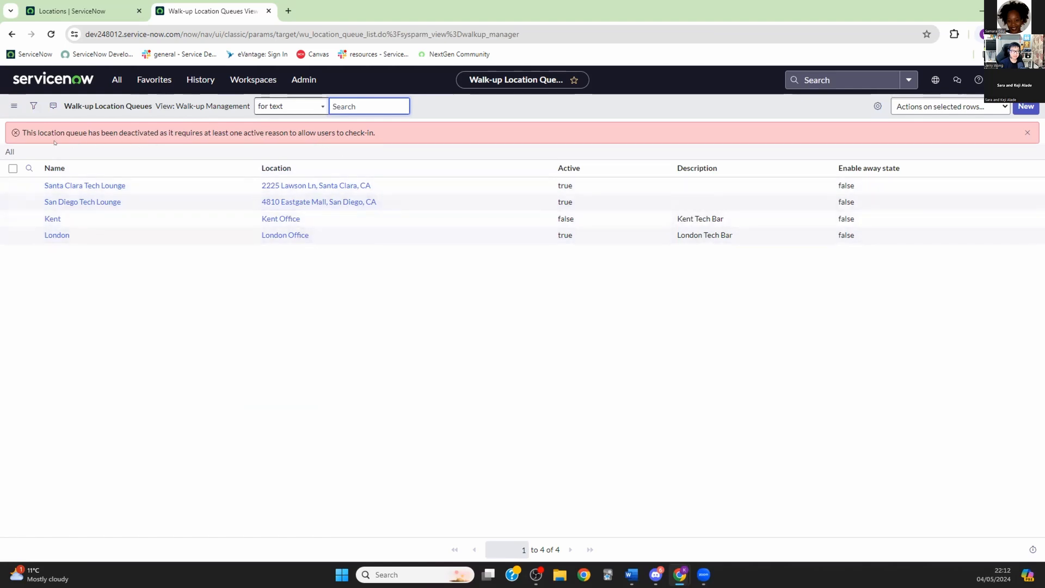
click(56, 234)
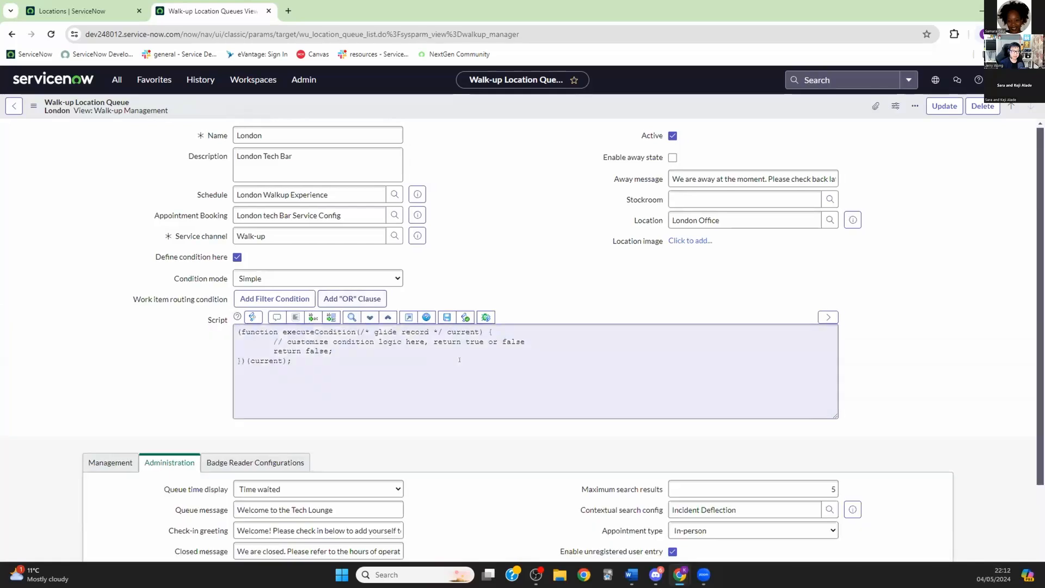
scroll(381, 370, down, 5)
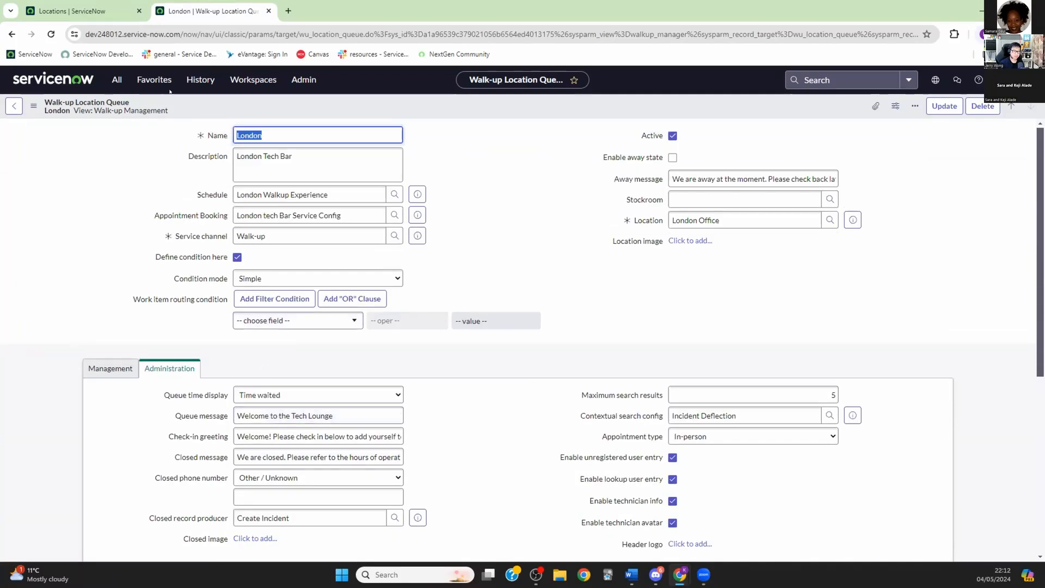
click(199, 80)
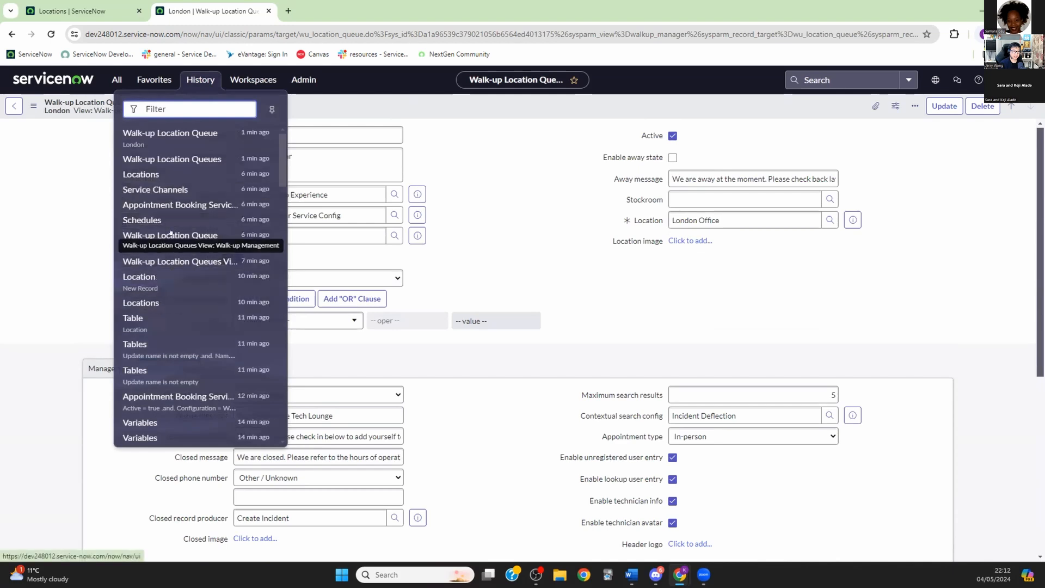
click(66, 206)
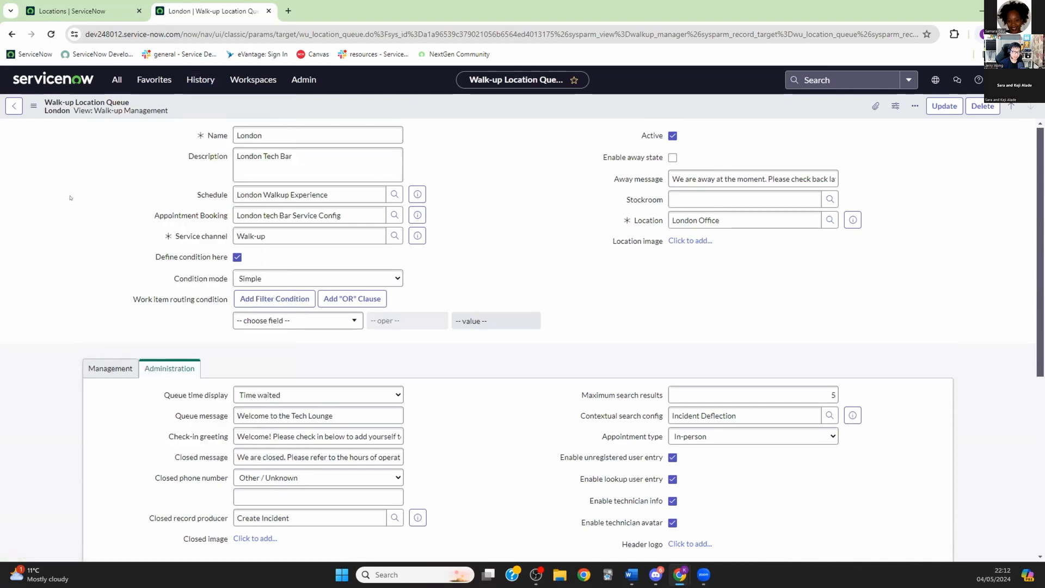
click(116, 80)
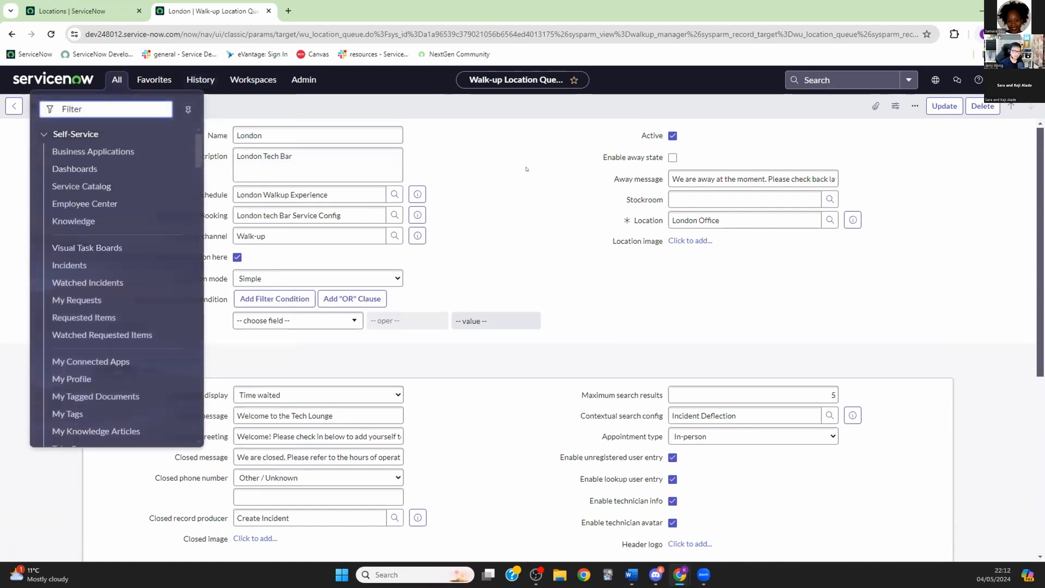
click(429, 144)
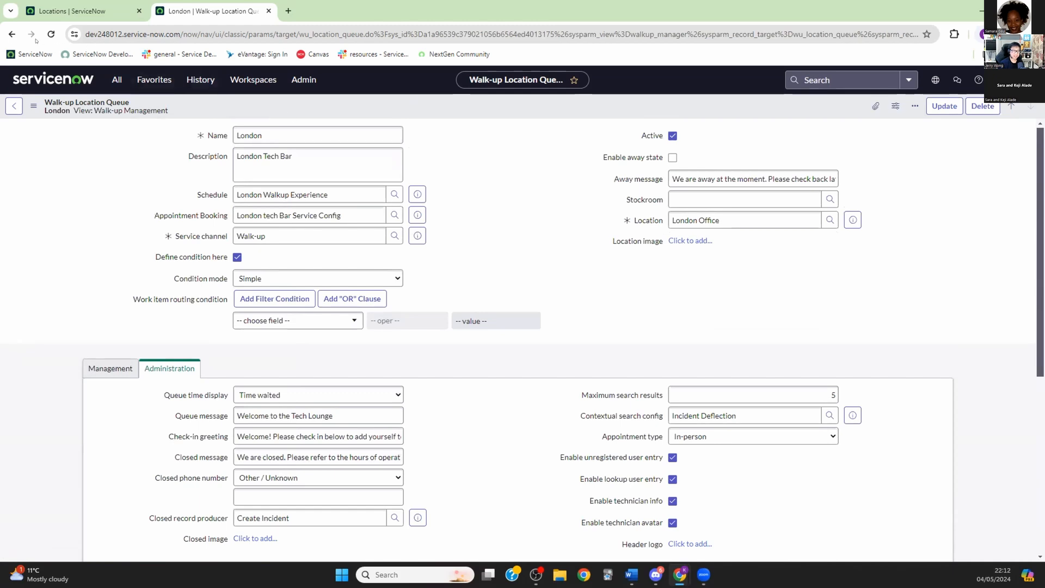
click(11, 34)
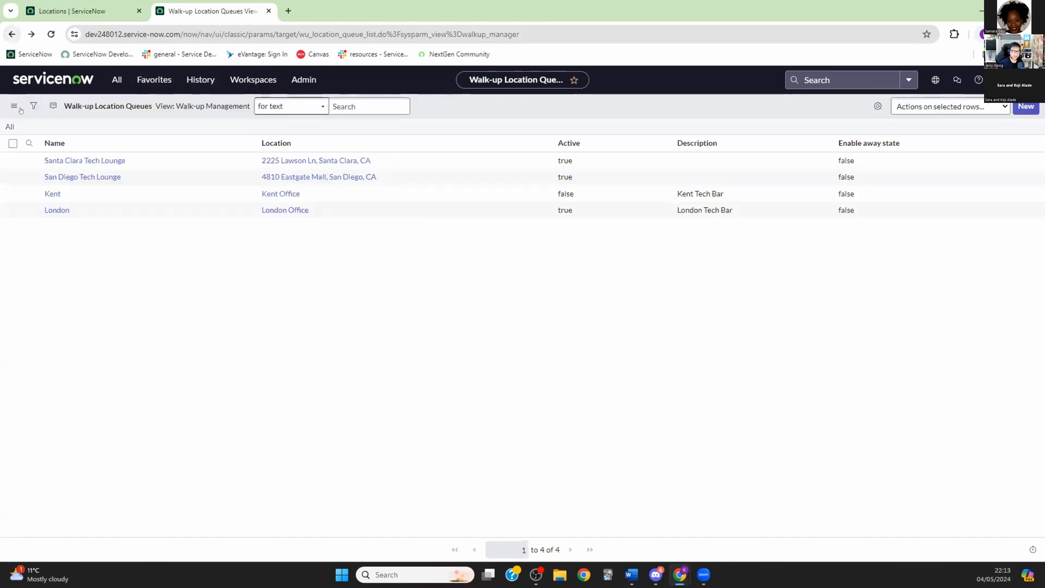
Step: Open the Kent queue, tick Active, and attempt to edit its reasons for visit
click(48, 194)
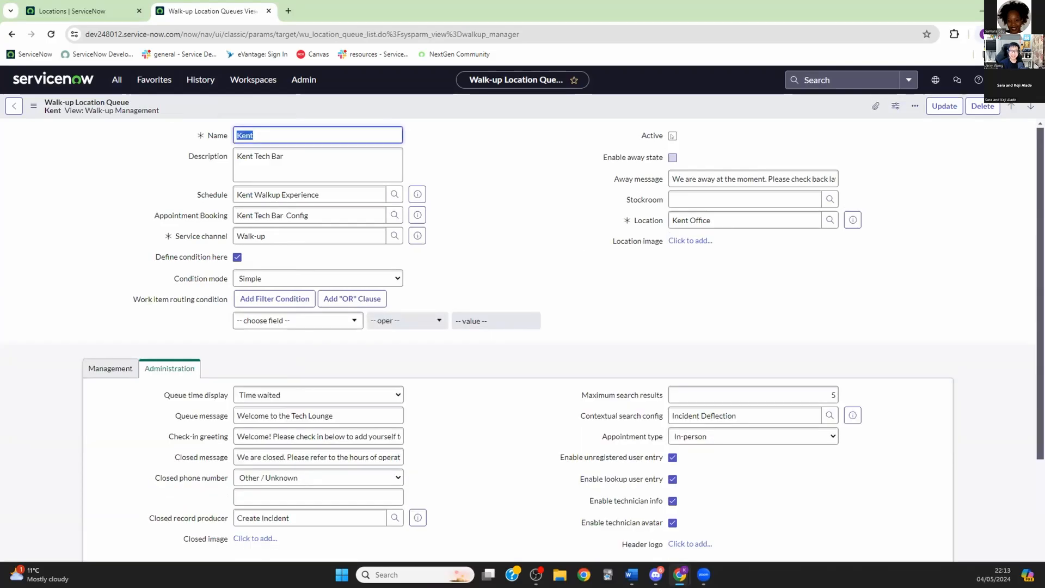
click(673, 136)
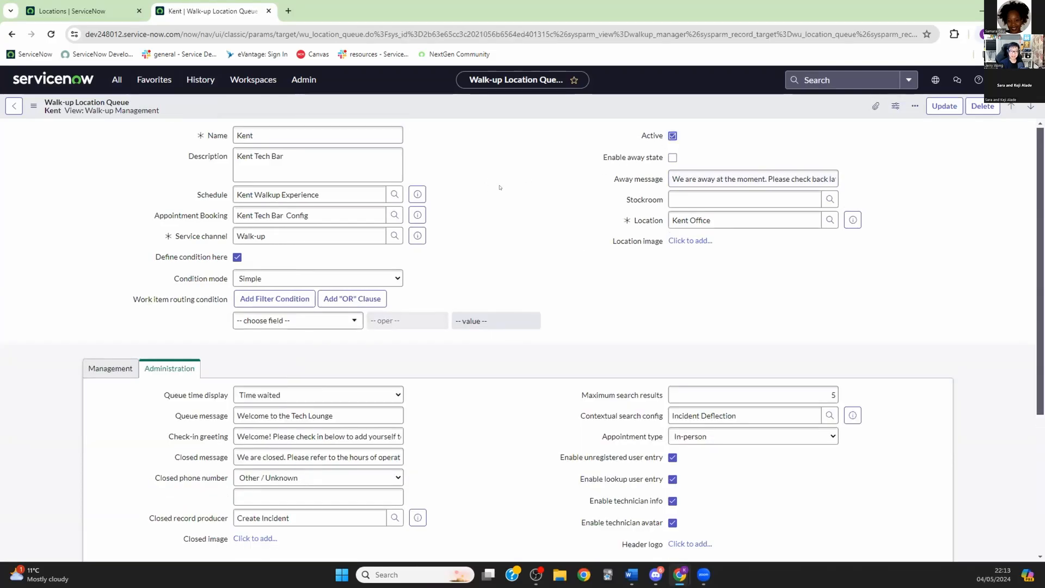
scroll(503, 191, down, 4)
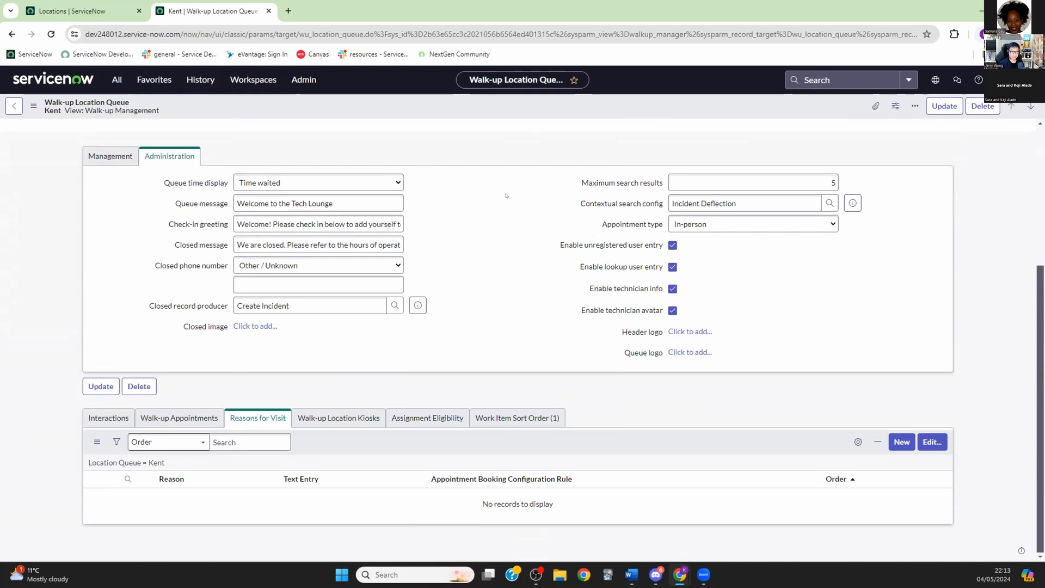
click(927, 442)
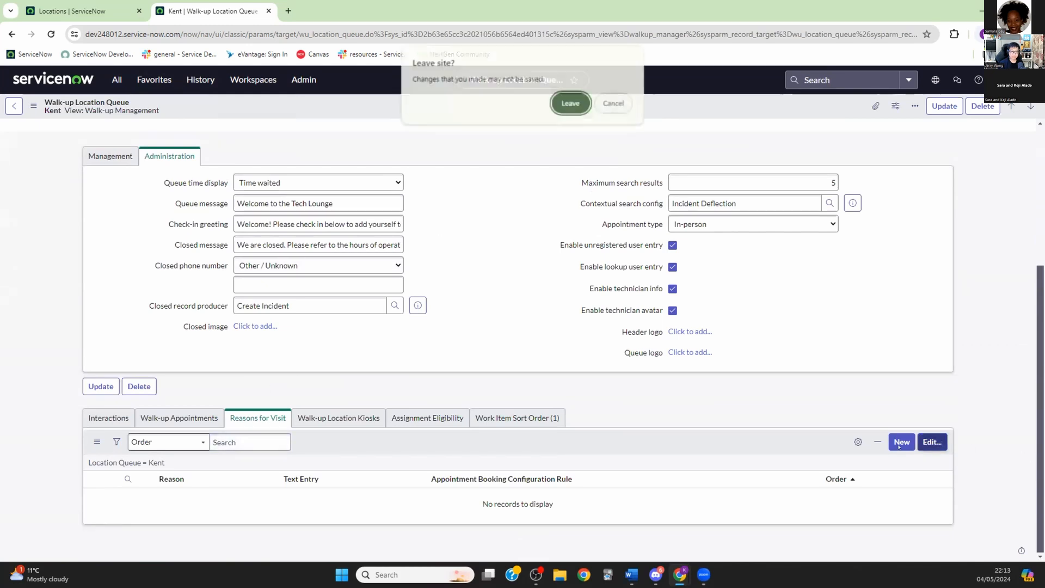
click(569, 103)
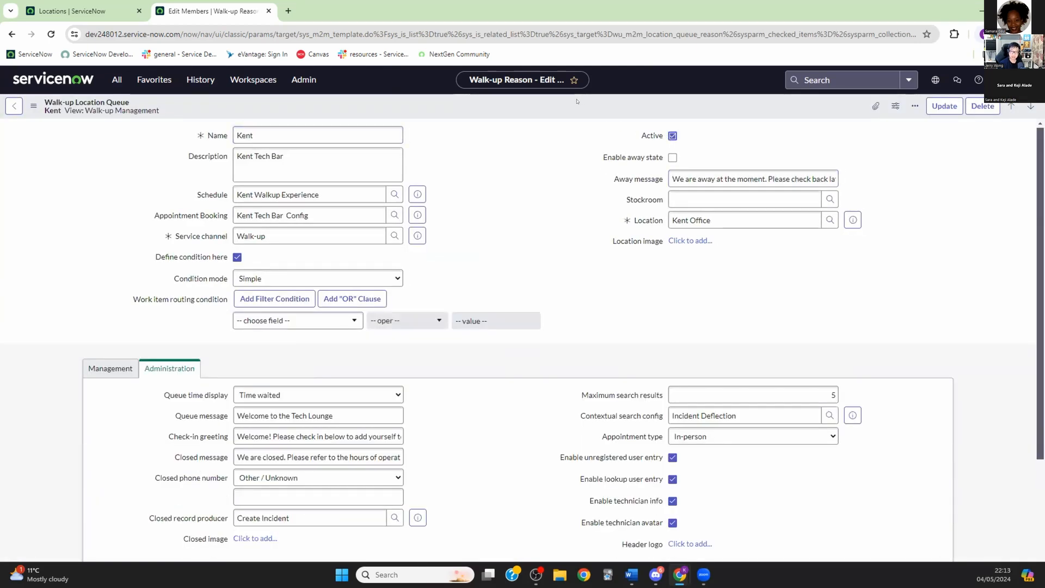
Step: Save the Kent queue, tick Active again and dismiss the deactivation warning
right_click(577, 101)
click(598, 110)
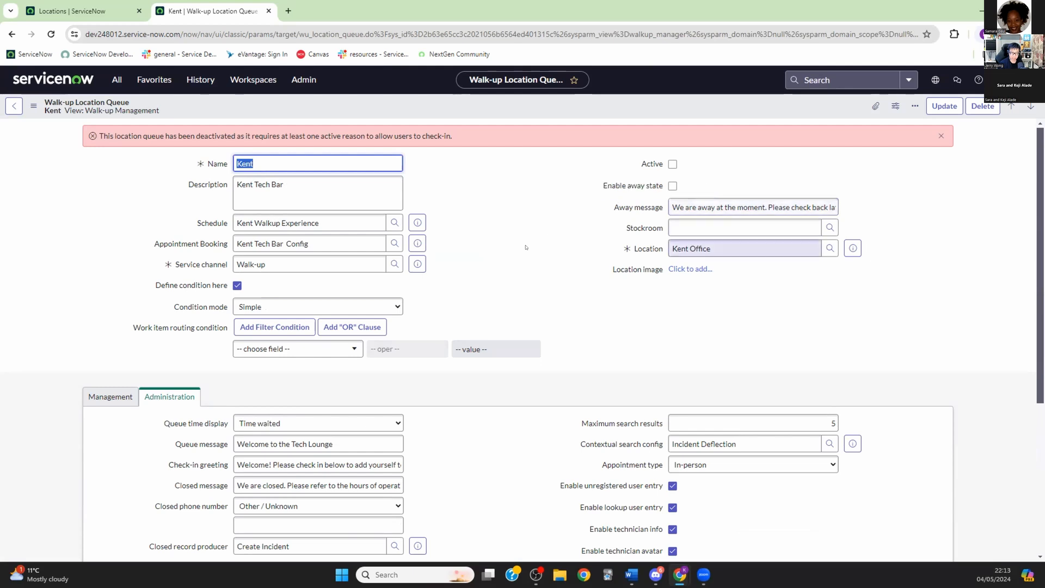
scroll(526, 247, down, 5)
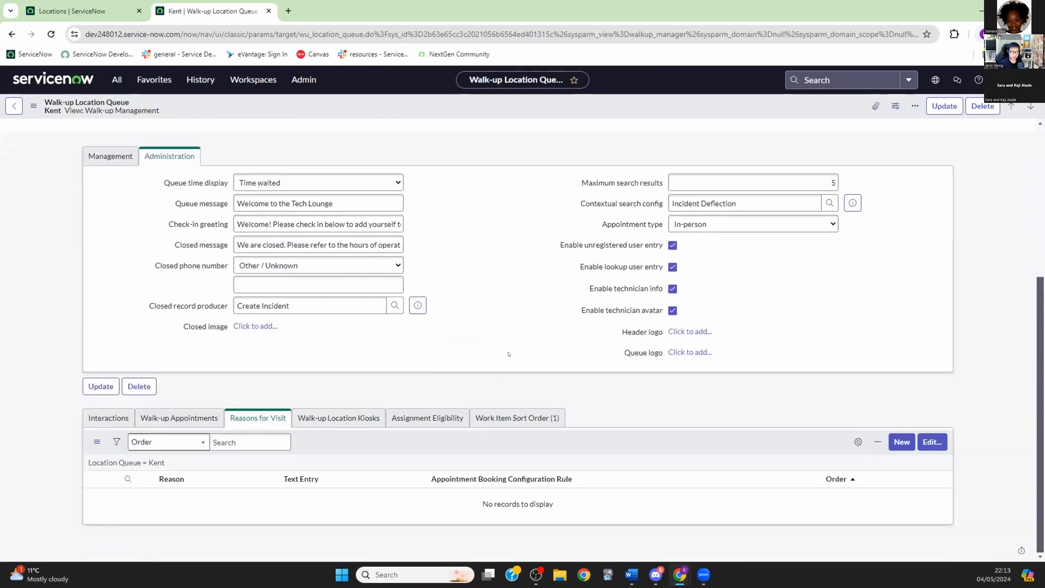
scroll(508, 354, up, 5)
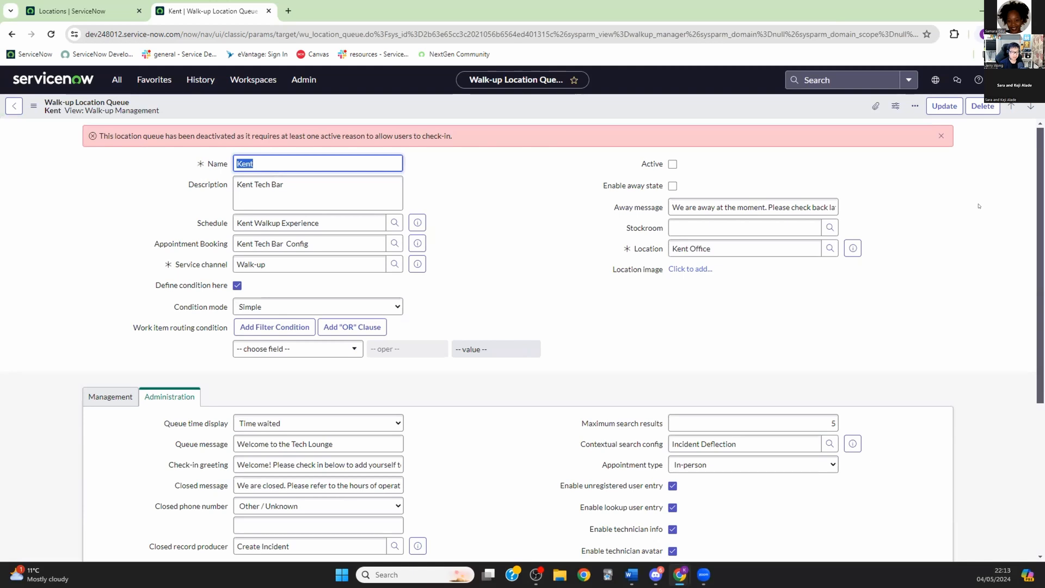
click(668, 163)
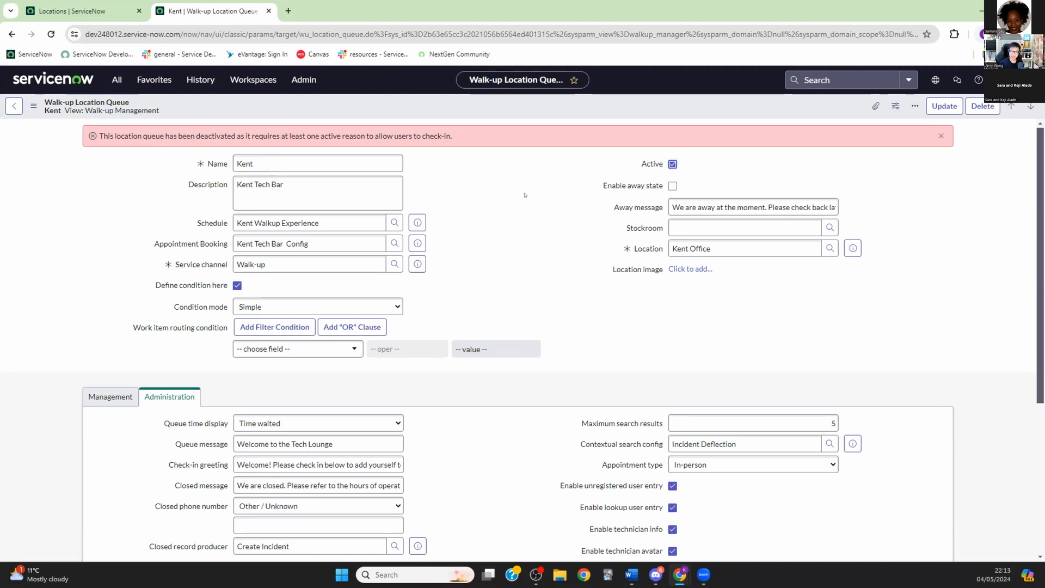
click(939, 135)
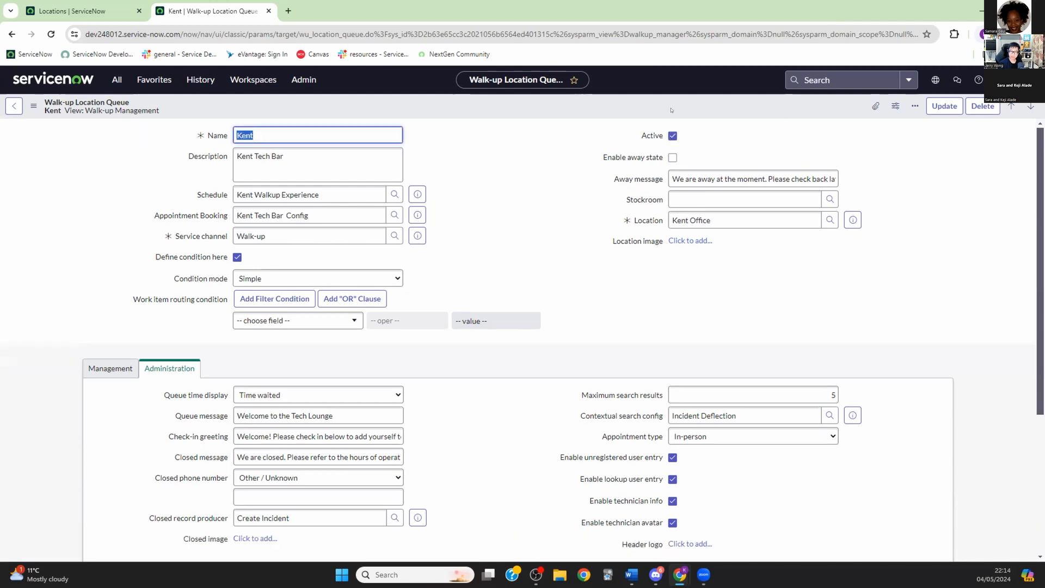
Step: Save the Kent queue again and open the Reasons for Visit edit page
right_click(543, 107)
click(563, 112)
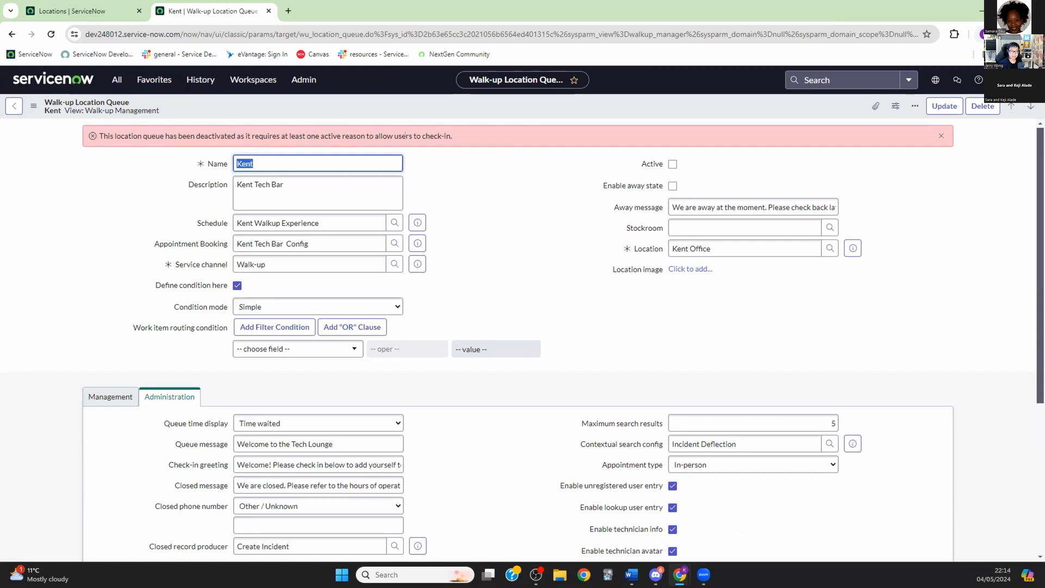
scroll(507, 250, down, 5)
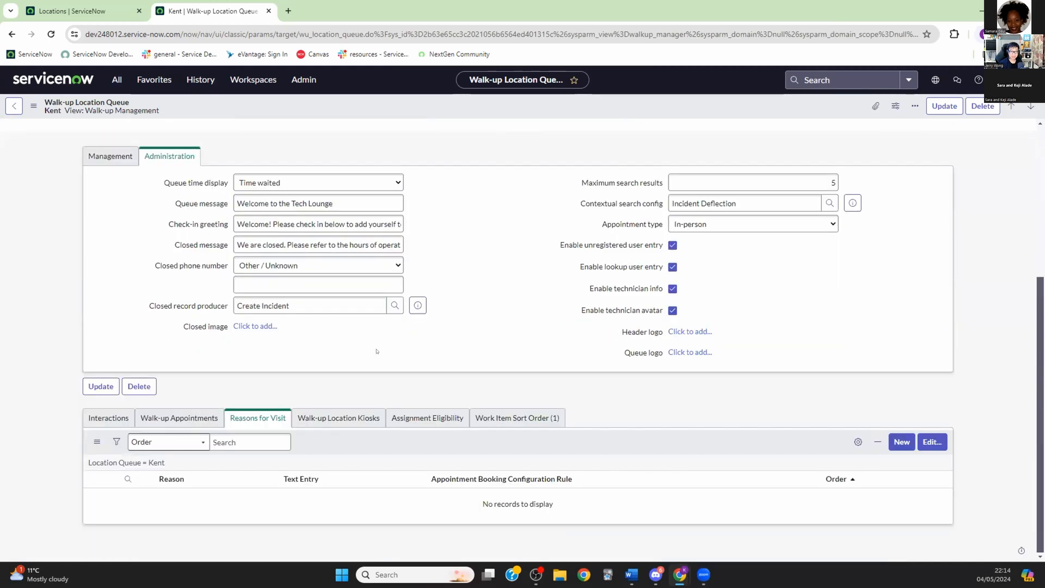
click(931, 441)
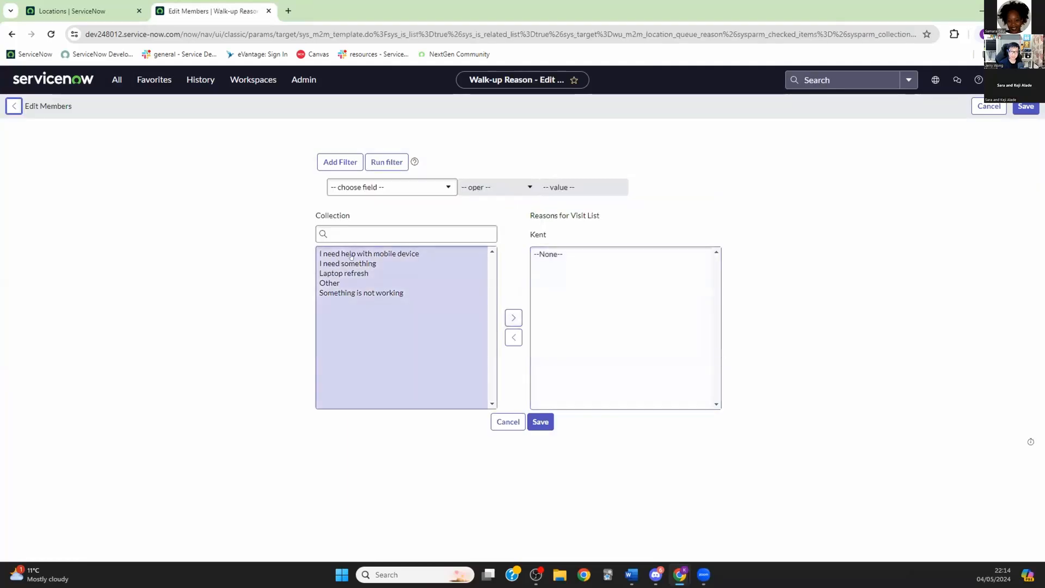
Step: Add all five available reasons, including Laptop refresh and Other, to Kent and save
click(360, 253)
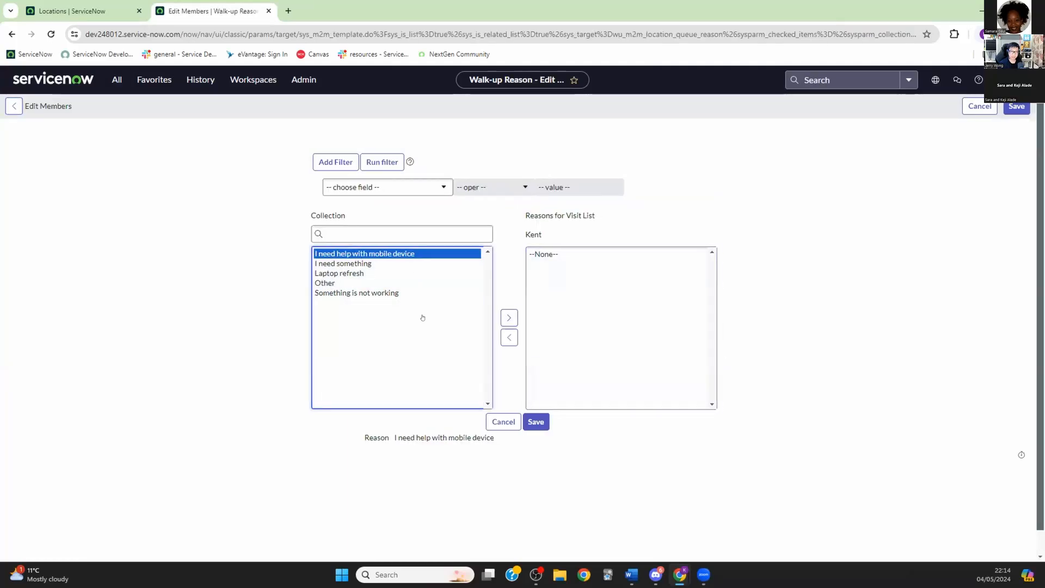
shift+click(359, 297)
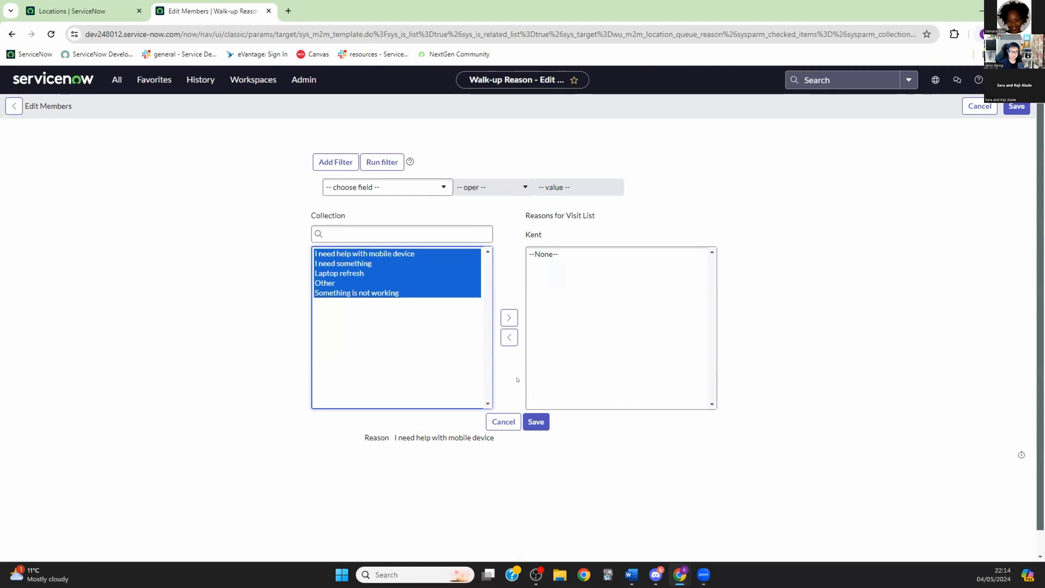
click(509, 318)
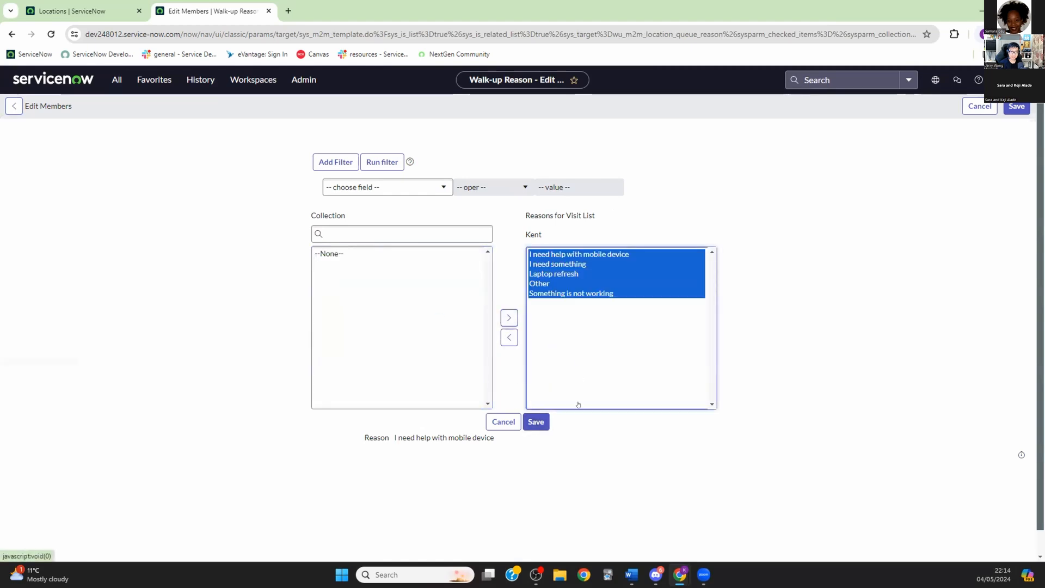
click(535, 423)
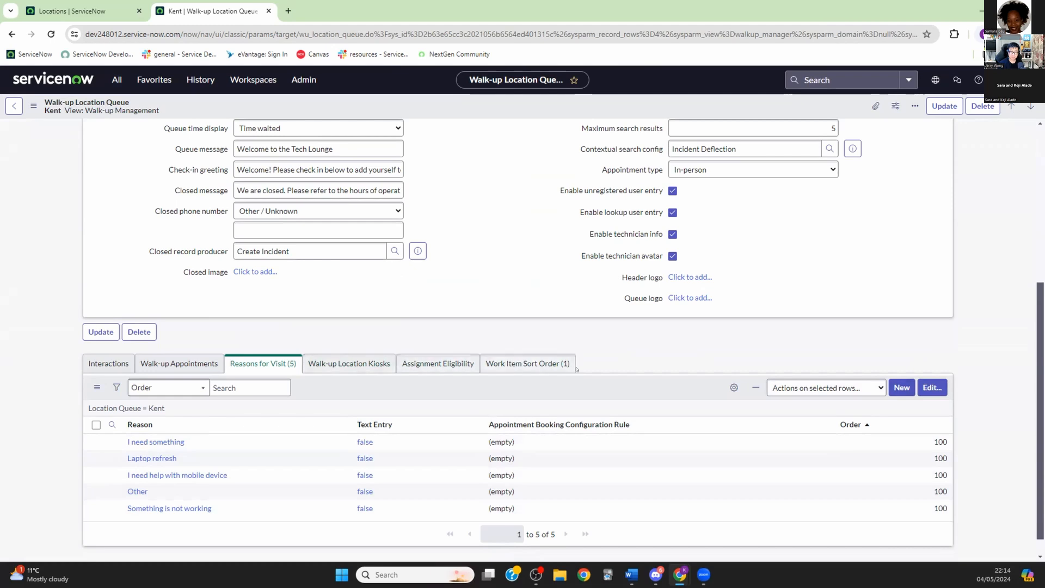
Step: Tick Active on the Kent queue, save it, and update the record
scroll(653, 321, up, 5)
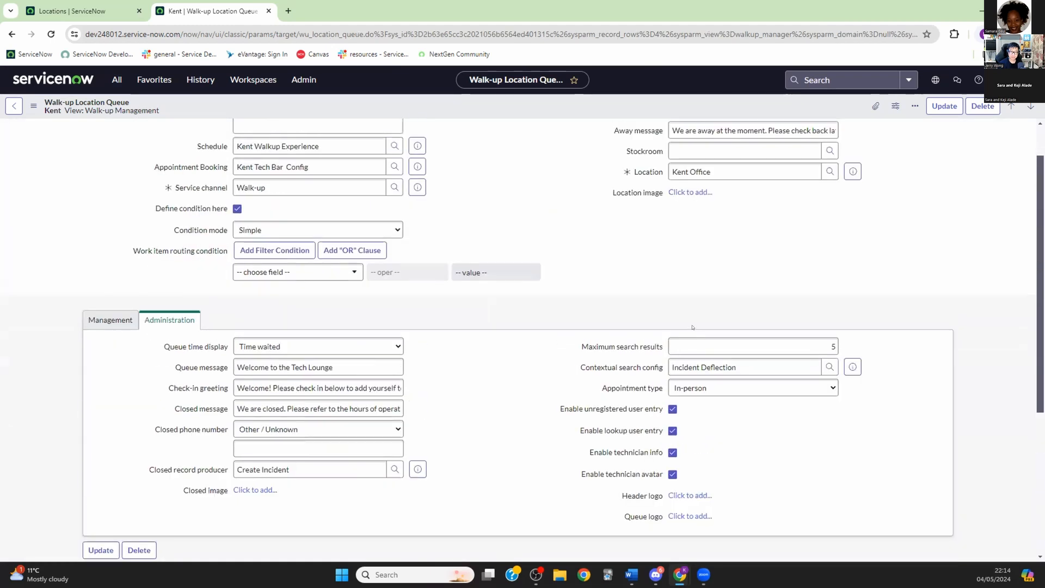
click(673, 135)
right_click(504, 112)
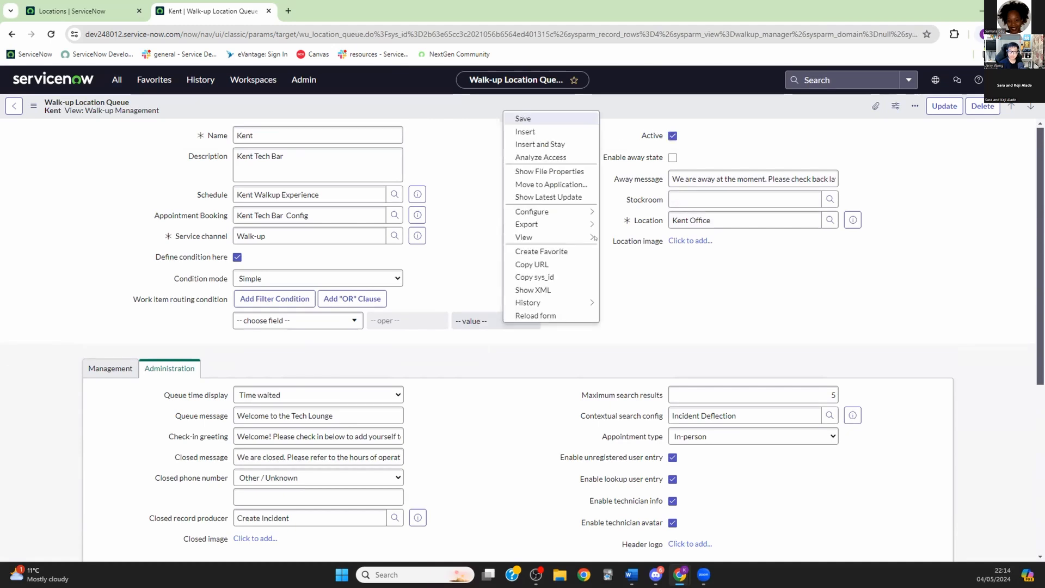
click(522, 118)
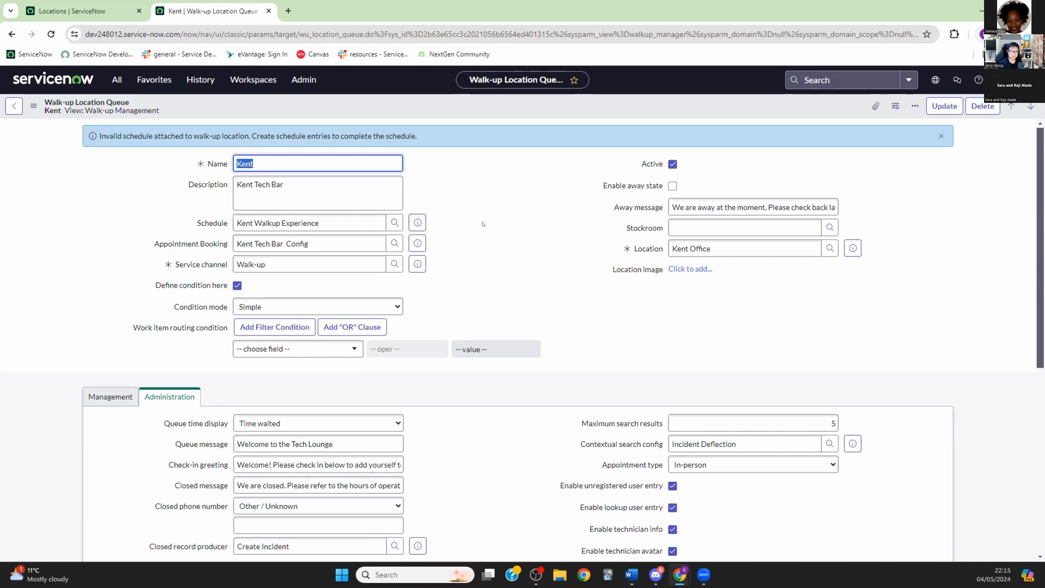
click(944, 105)
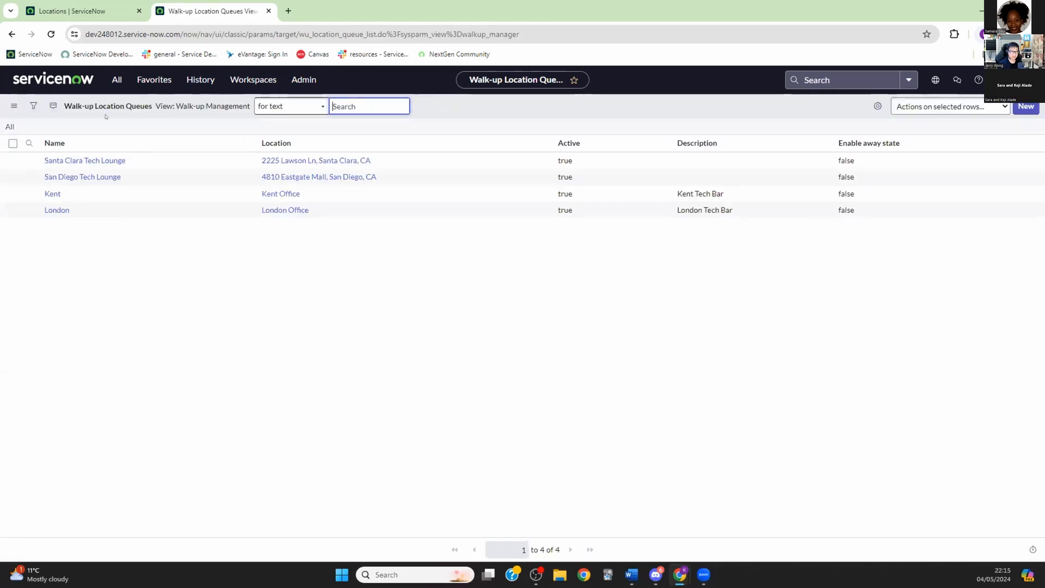
Step: Filter the navigator by 'walk-up' and go to Administration > Schedules
click(116, 77)
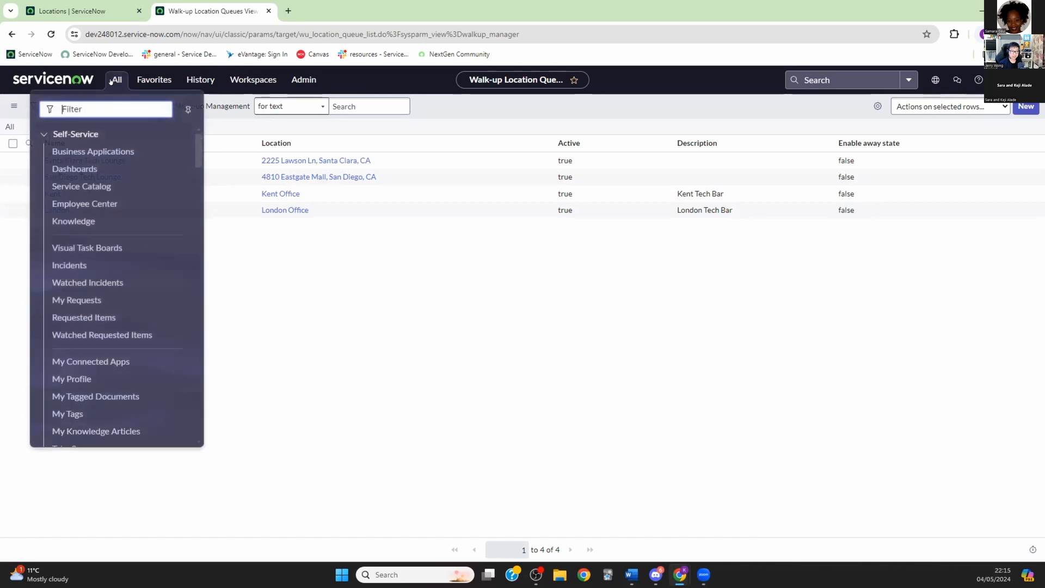
text(walk-up)
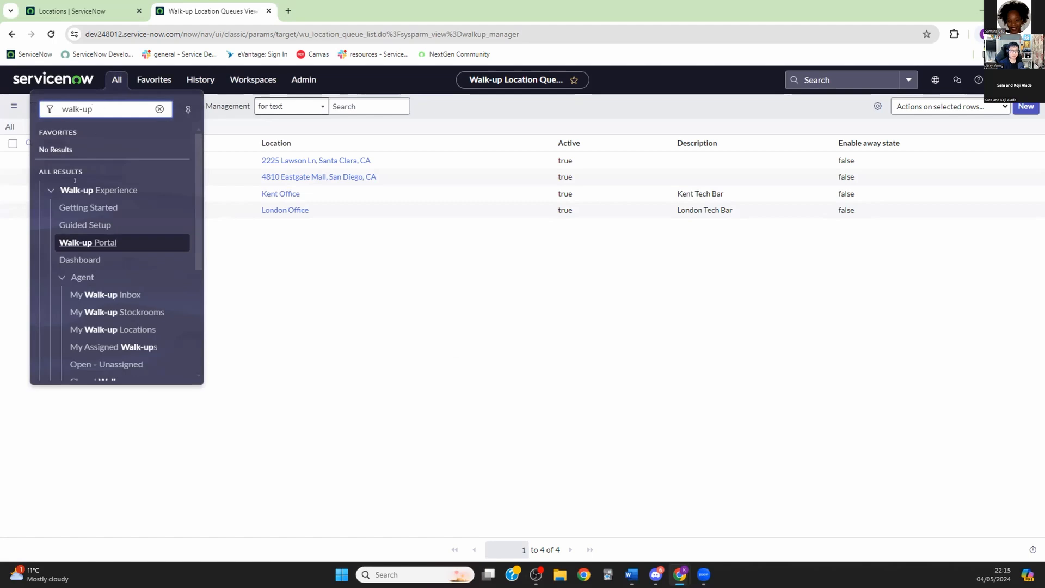
scroll(144, 282, down, 2)
scroll(145, 283, down, 2)
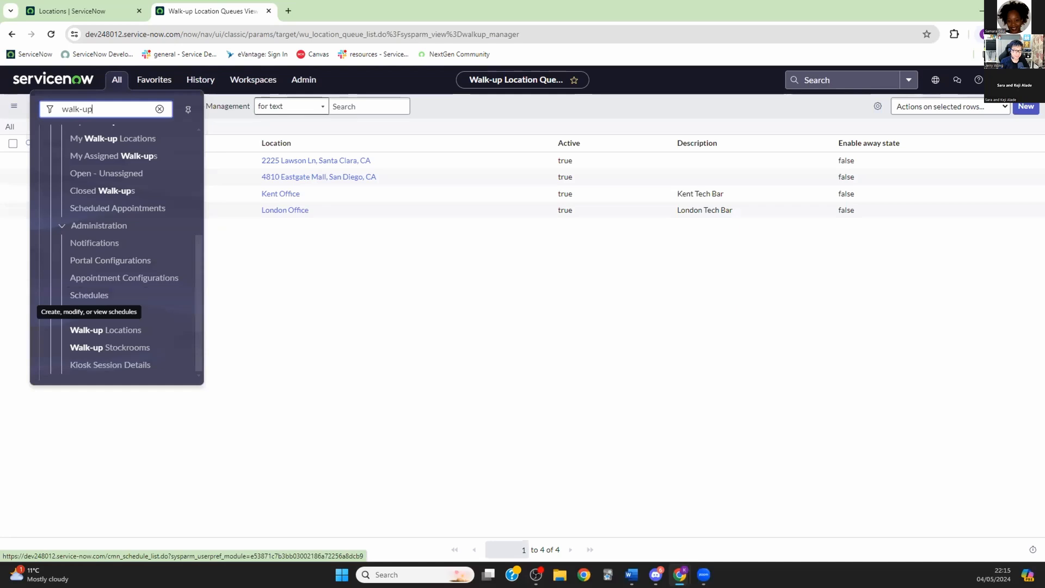
click(84, 294)
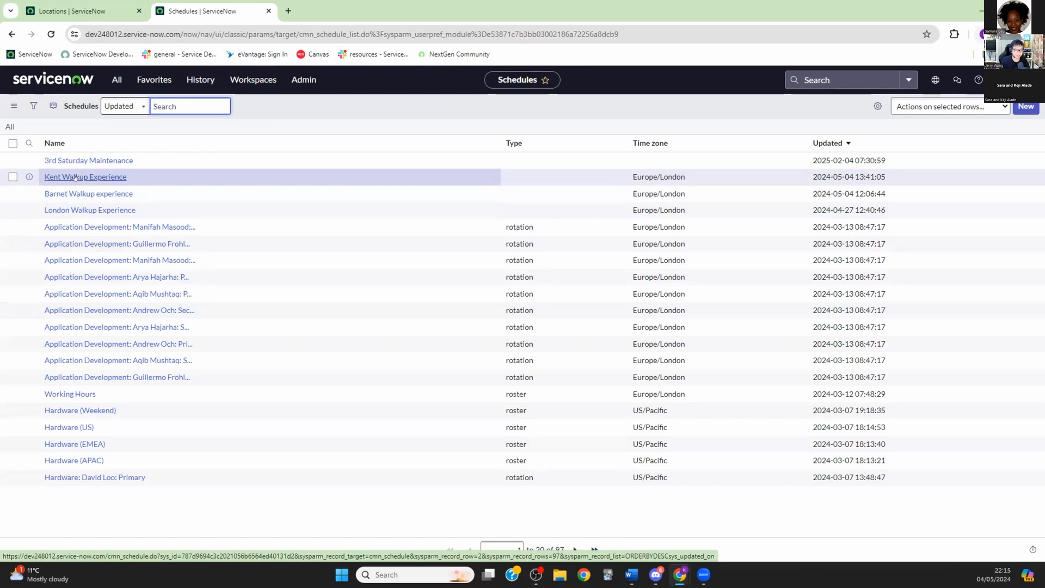
Step: Inspect Kent Walkup Experience's schedule entries, abandon a new entry, then return to Walk-up Locations
click(79, 177)
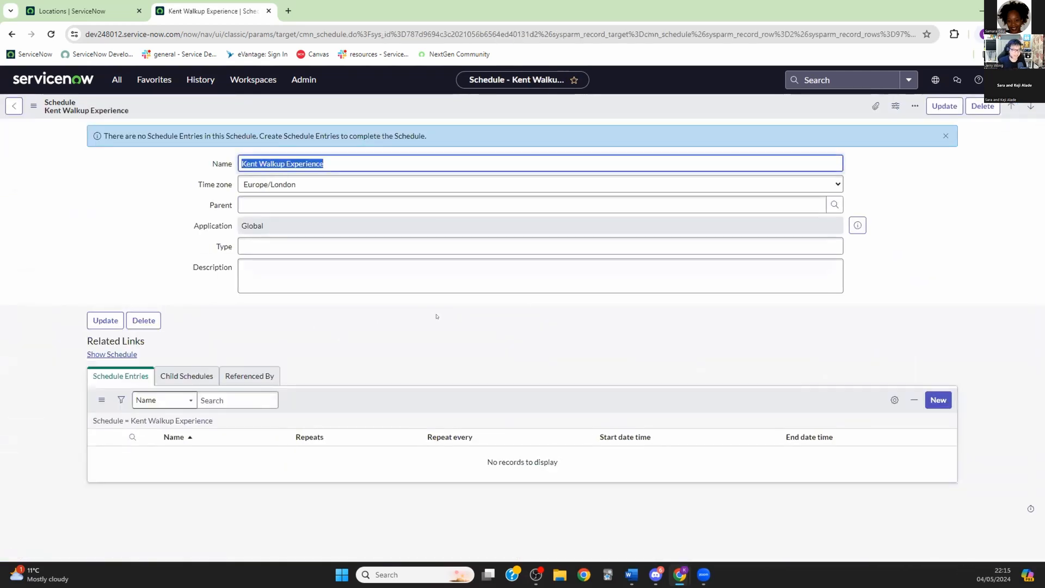
click(124, 377)
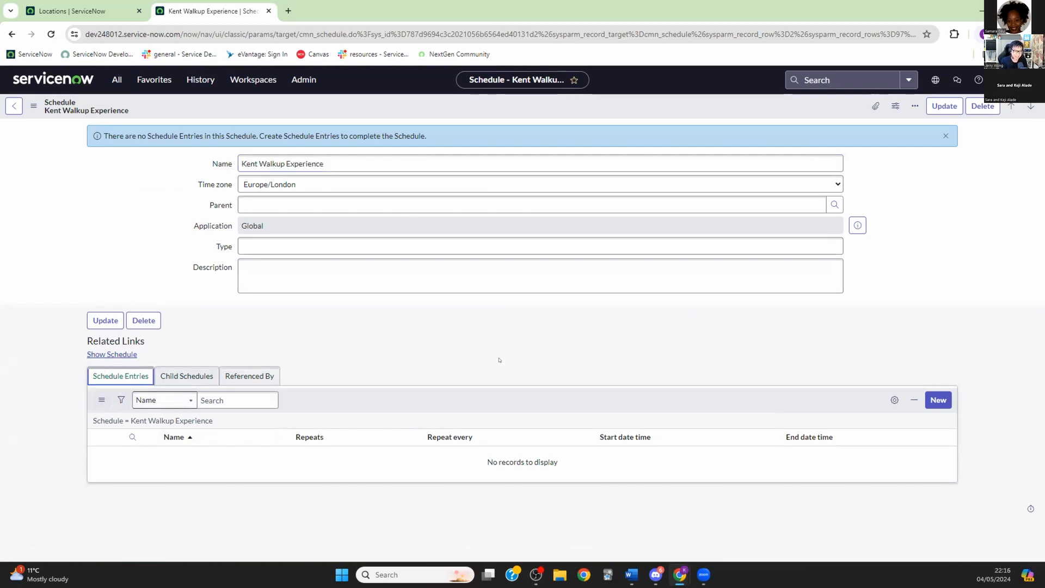
click(938, 401)
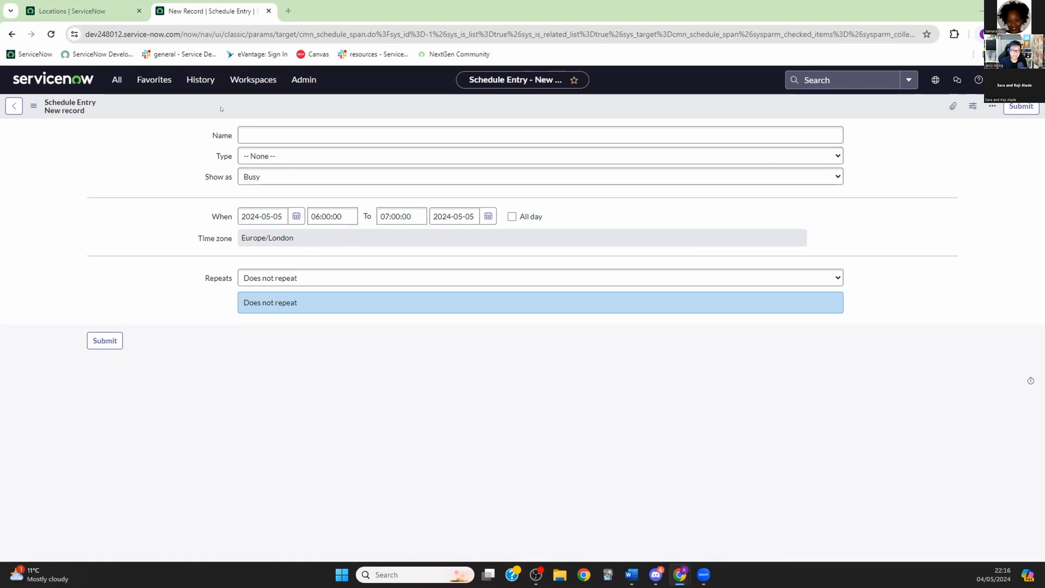
click(13, 106)
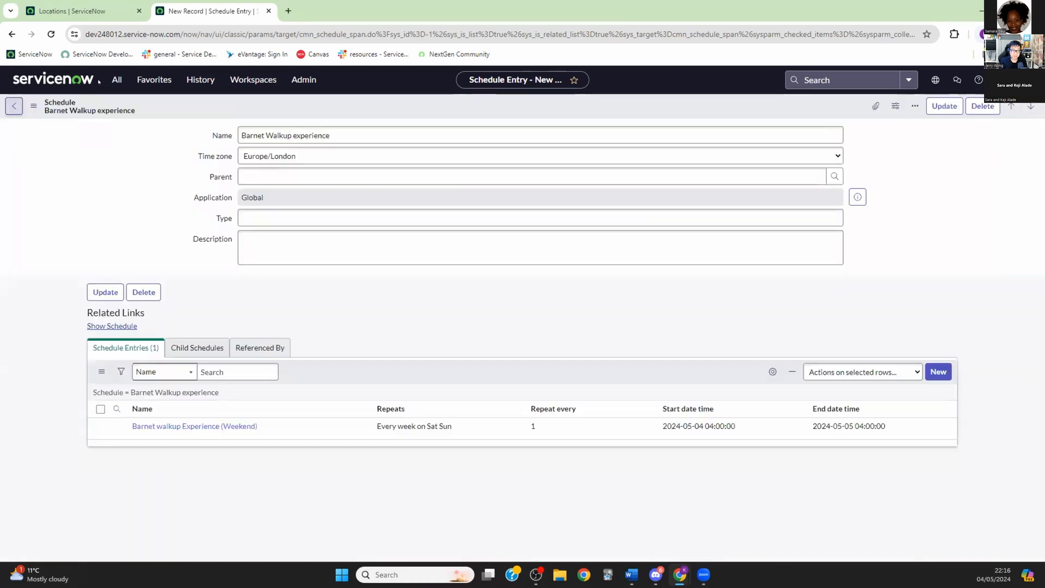
click(117, 79)
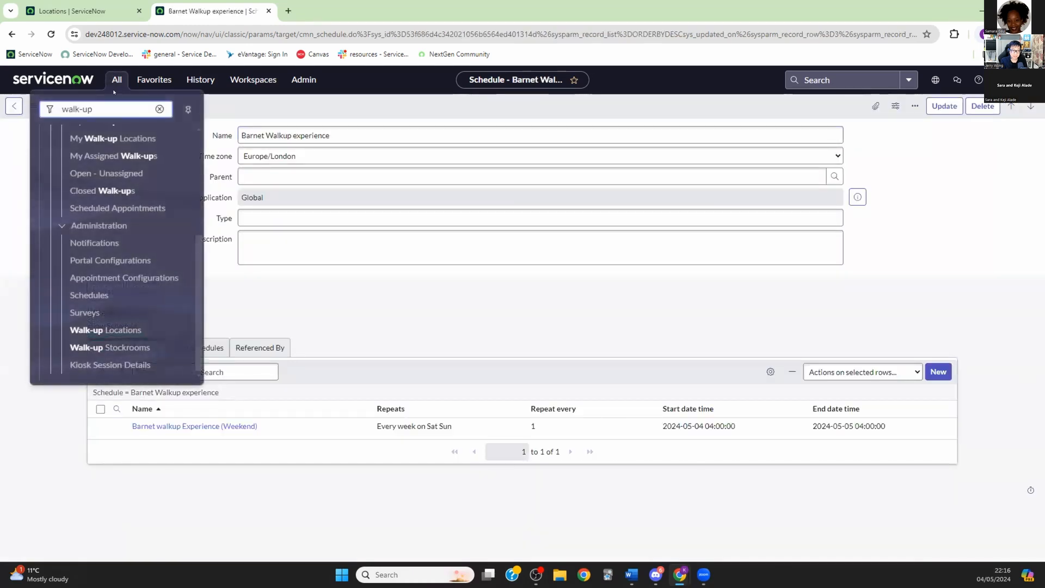
click(115, 329)
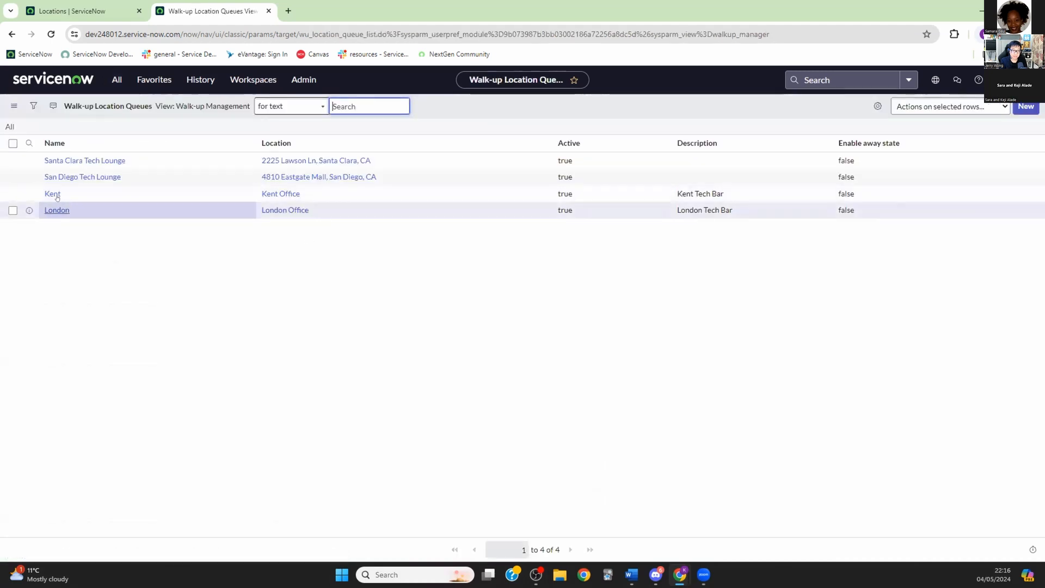
Step: Confirm Kent's attached Kent Walkup Experience schedule has no entries, then return to the Schedules list
click(55, 194)
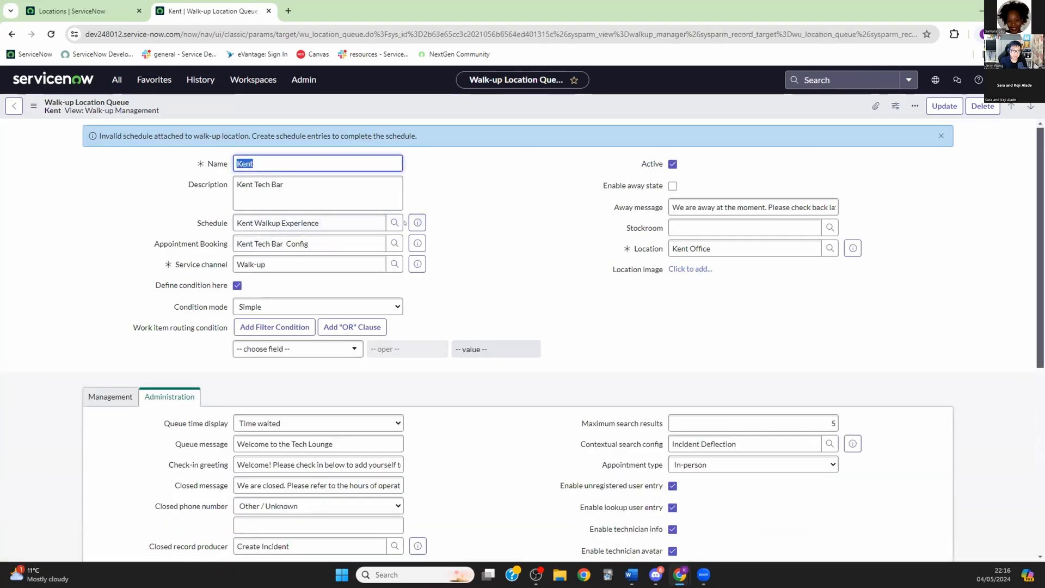
click(420, 219)
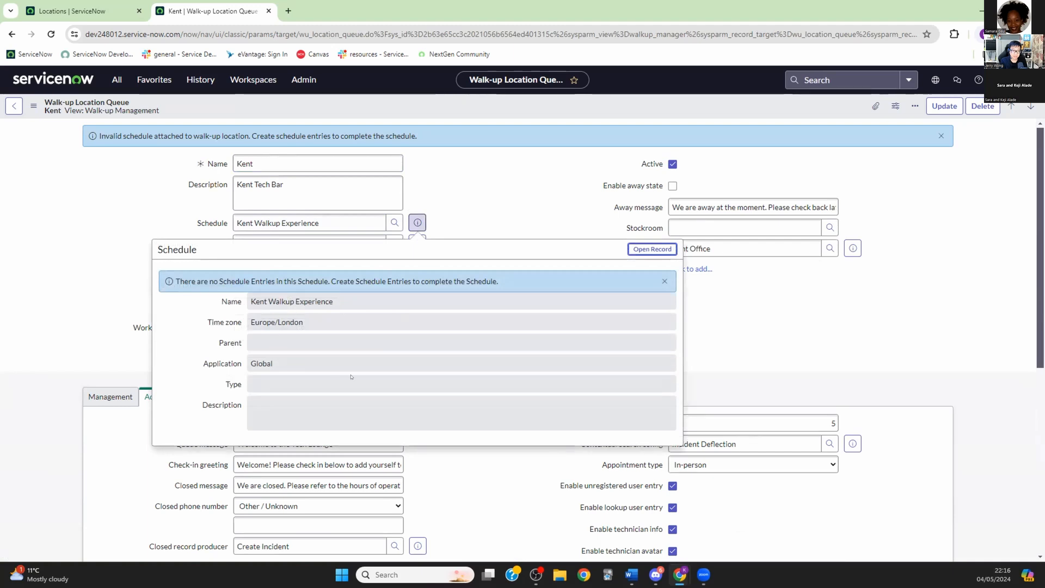
scroll(344, 196, down, 3)
scroll(344, 197, up, 3)
click(117, 80)
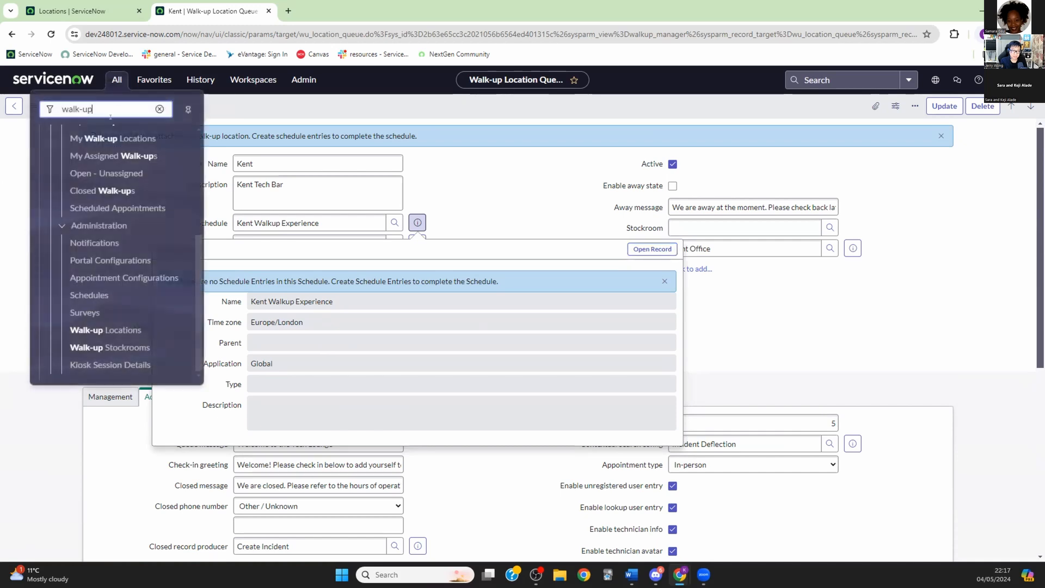
click(84, 295)
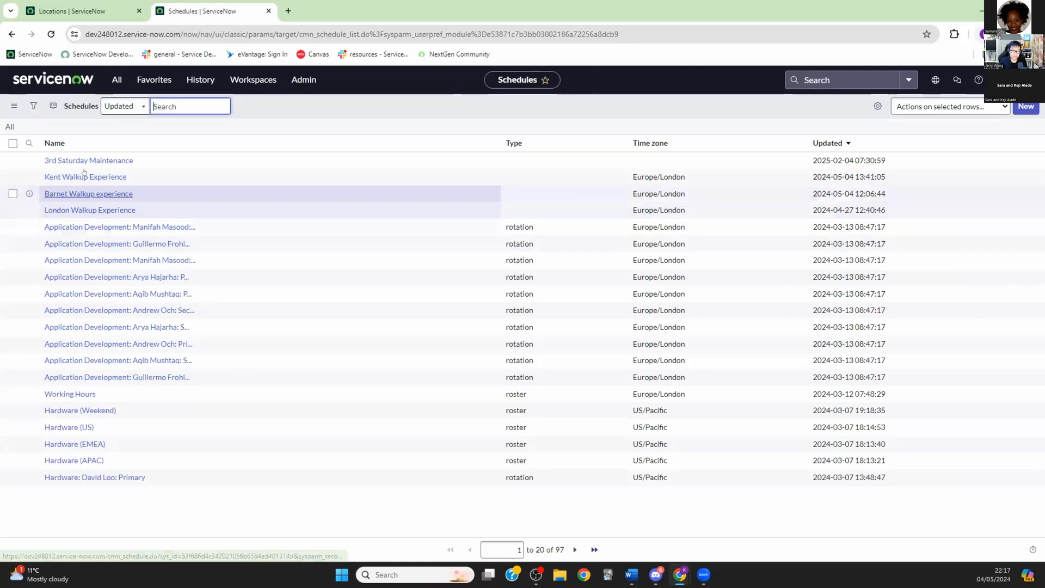
Step: Start a new 'Kent Walkup Experience (Weekend)' entry in Kent's schedule, leaving Type as None
click(86, 178)
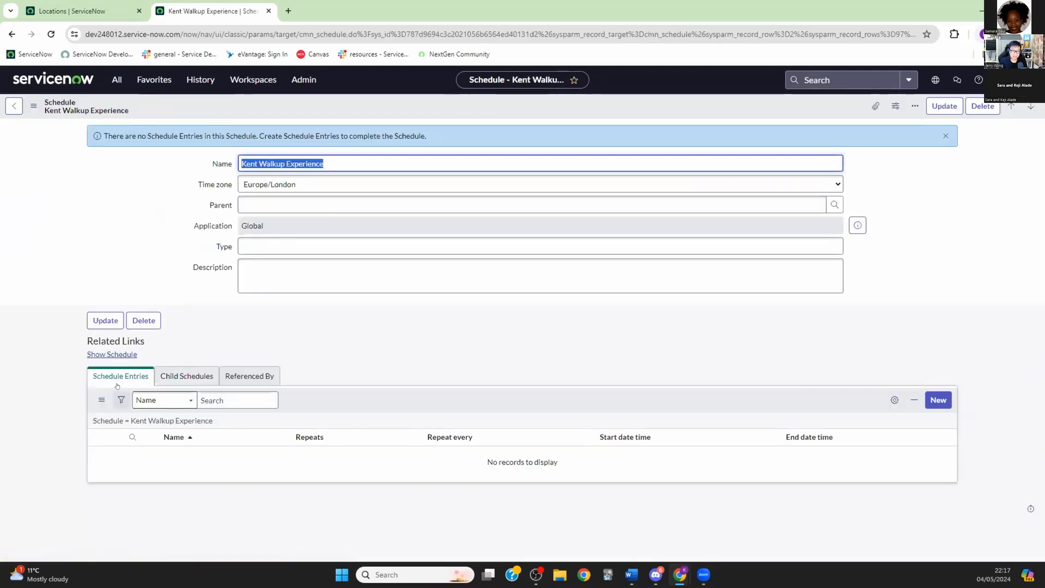
click(930, 398)
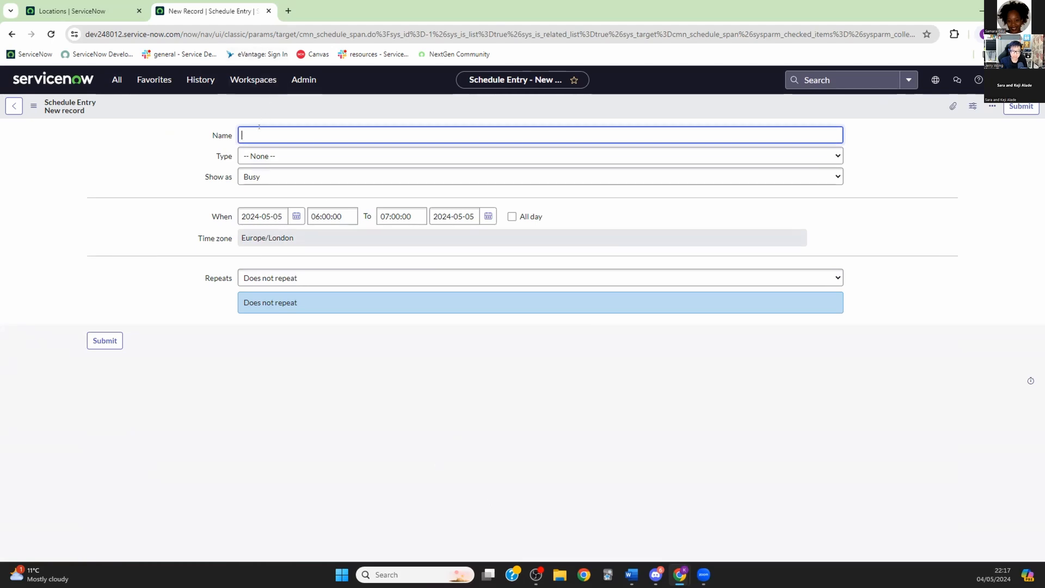
text(Kent Walkup Experience (Weekend))
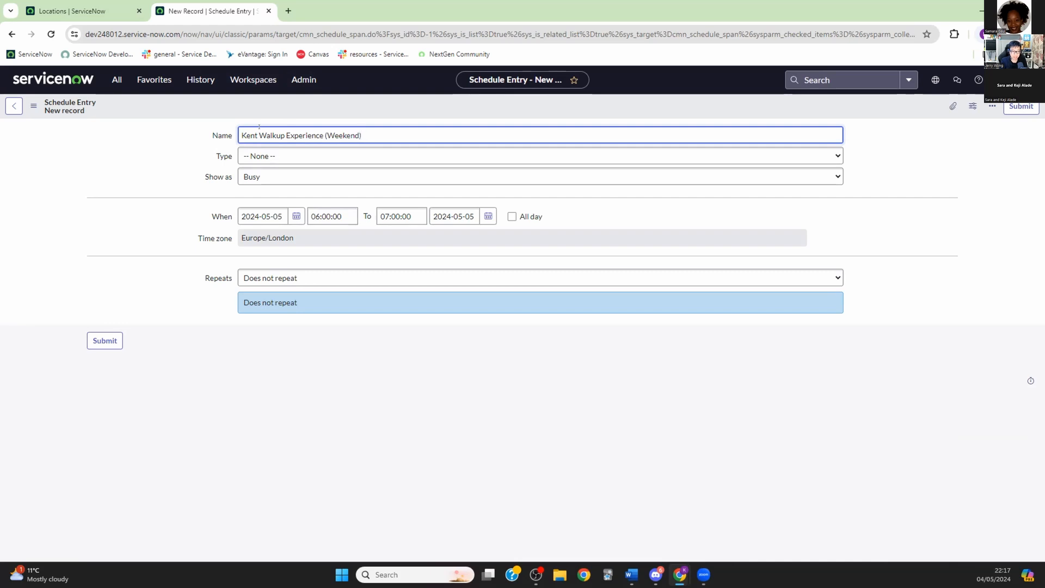
click(423, 155)
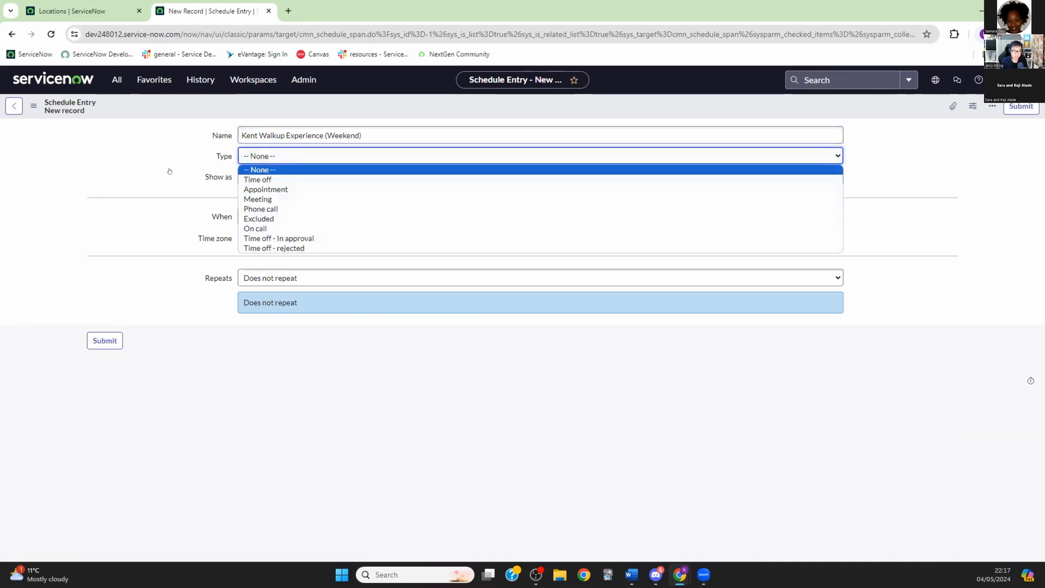
click(473, 335)
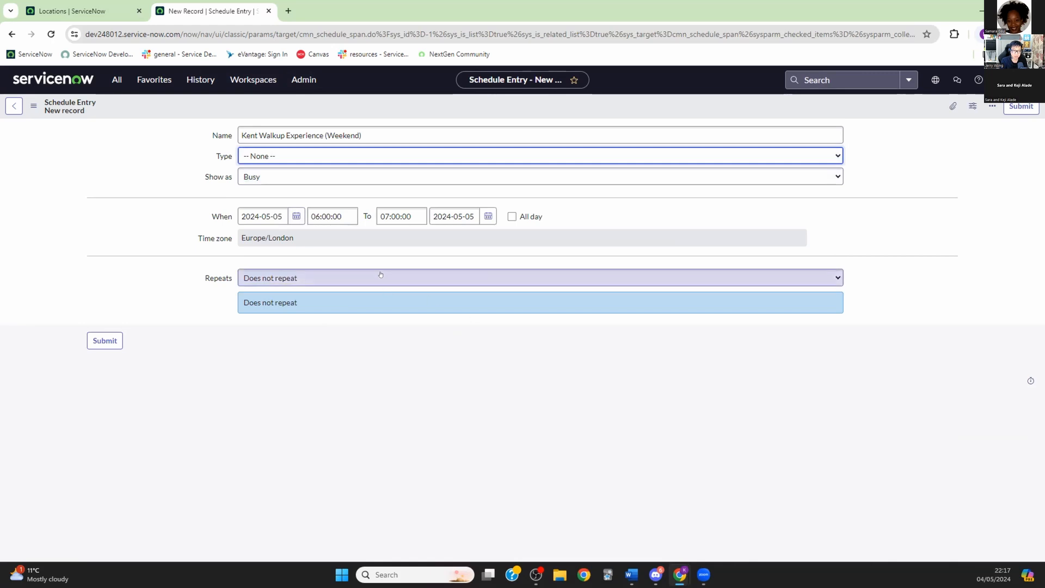
click(294, 216)
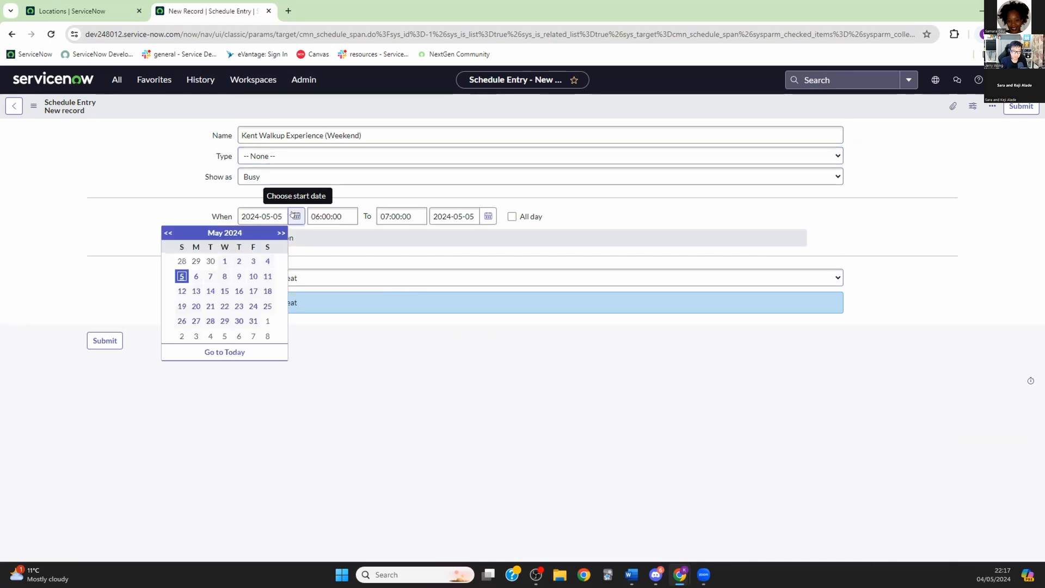
Step: Set the weekend entry to run on 2024-05-04 from 06:00:00 to 23:00:00
click(268, 261)
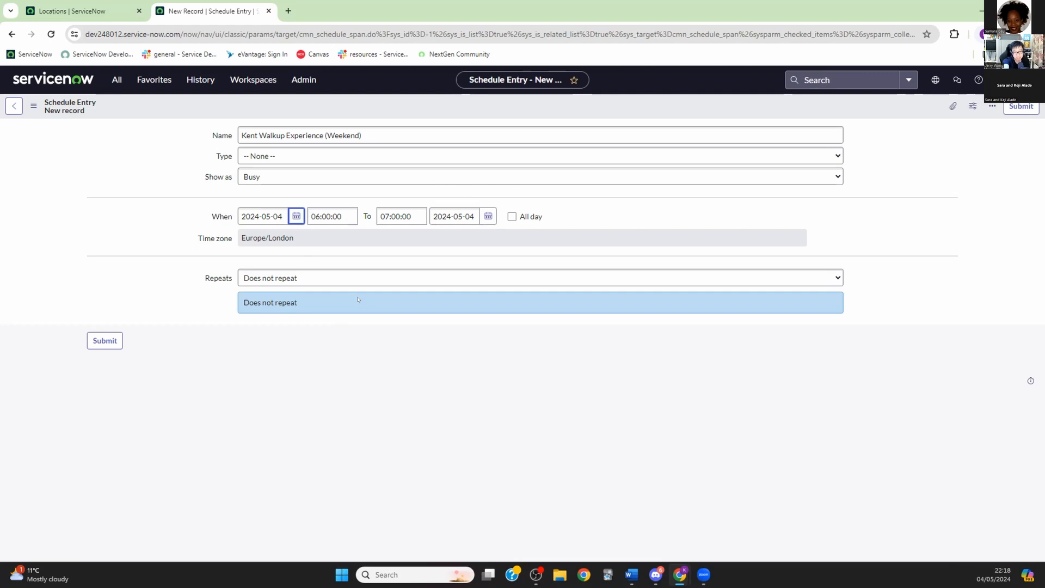
click(329, 216)
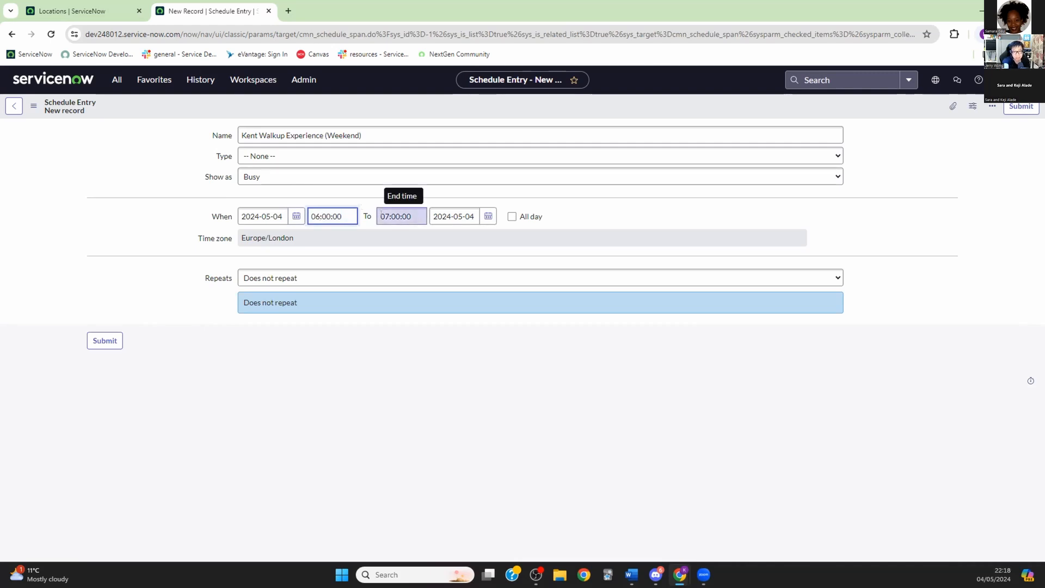
click(381, 216)
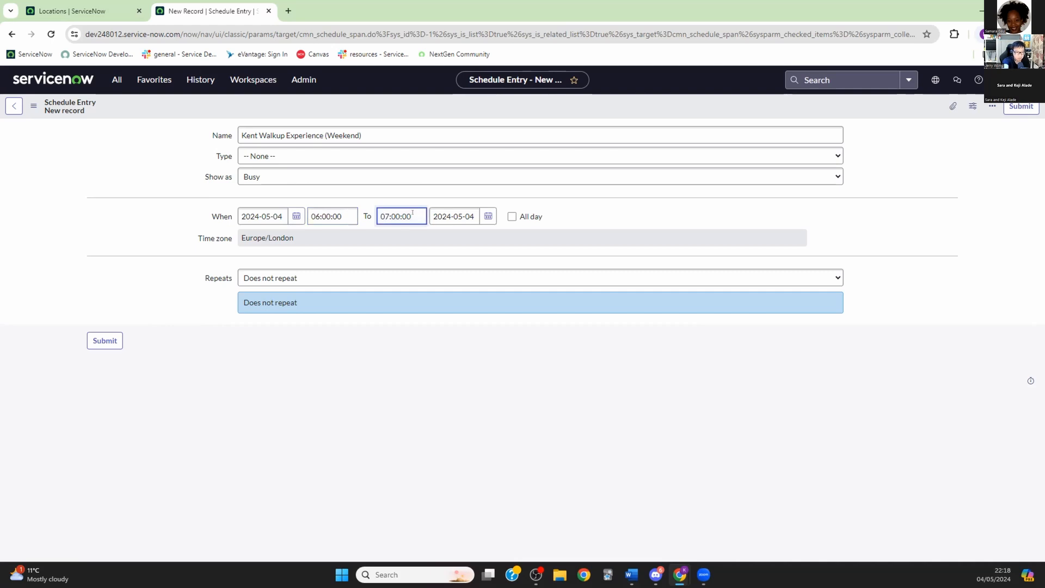
key(BackSpace)
key(BackSpace)
text(23)
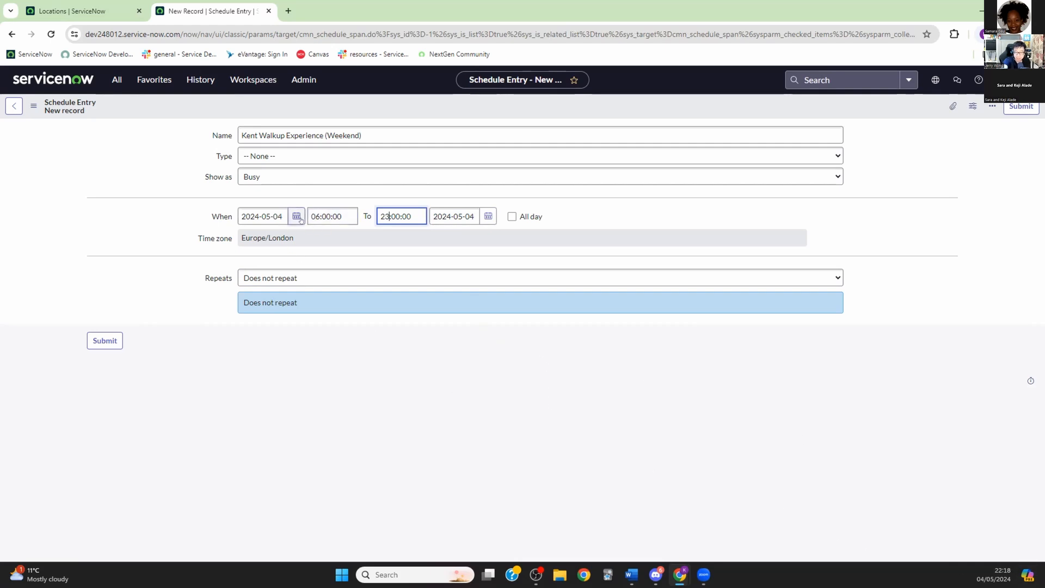
click(484, 216)
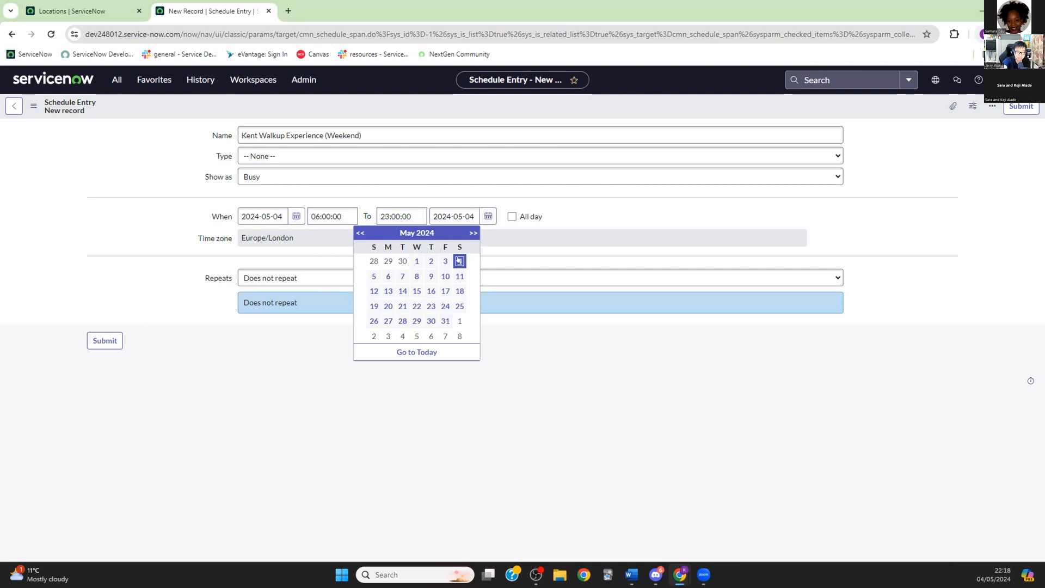
click(579, 379)
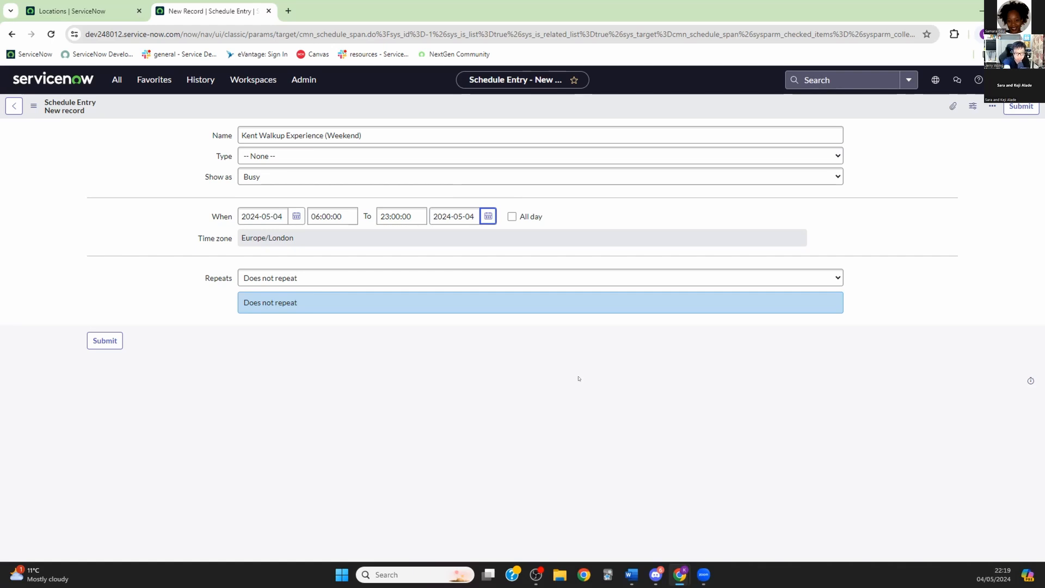
Step: Make the entry repeat Specific, every 1, on Saturday and Sunday instead of Monday
click(832, 277)
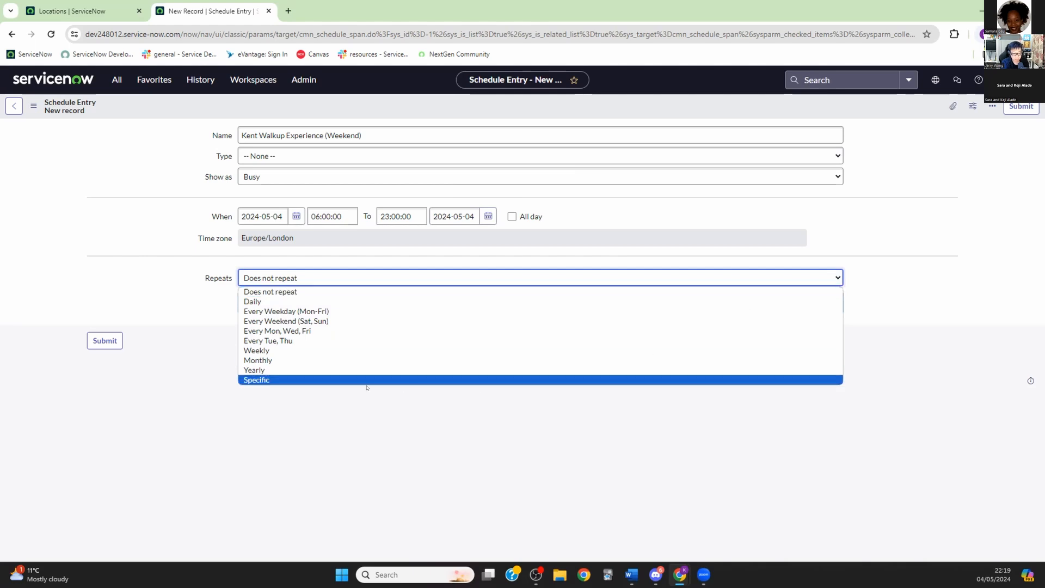
click(335, 379)
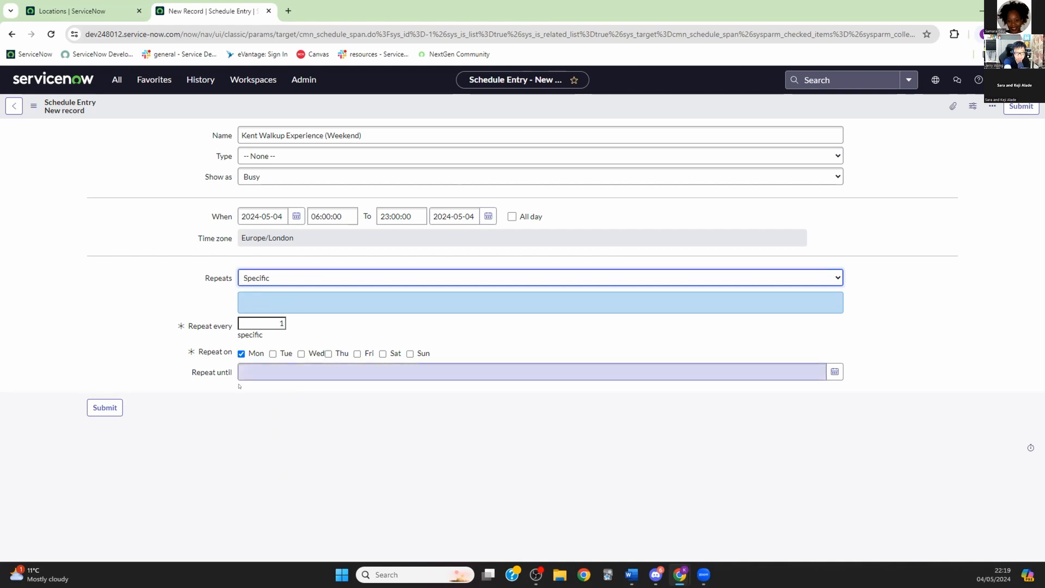
click(254, 353)
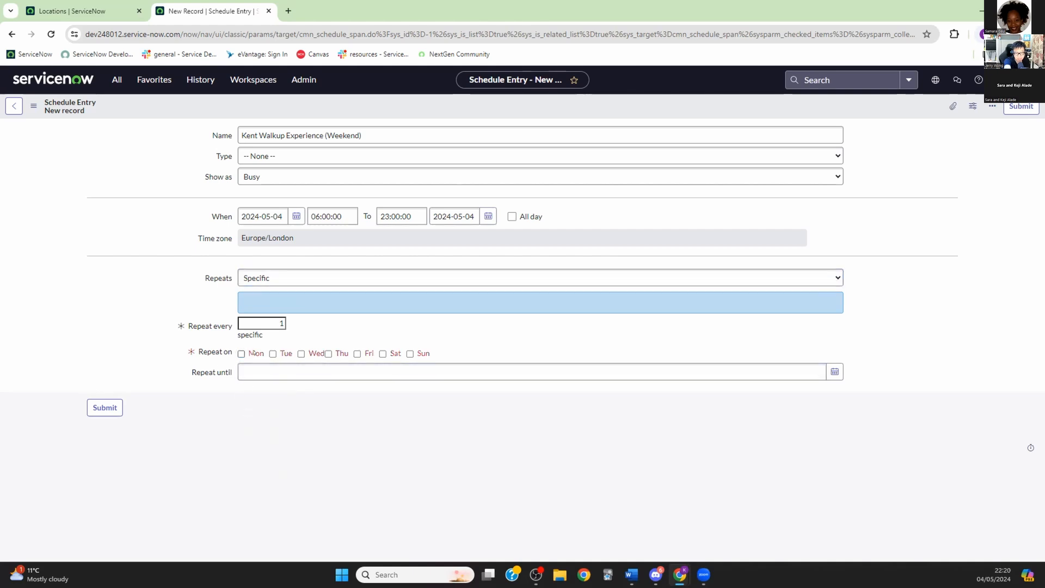
click(383, 353)
click(410, 354)
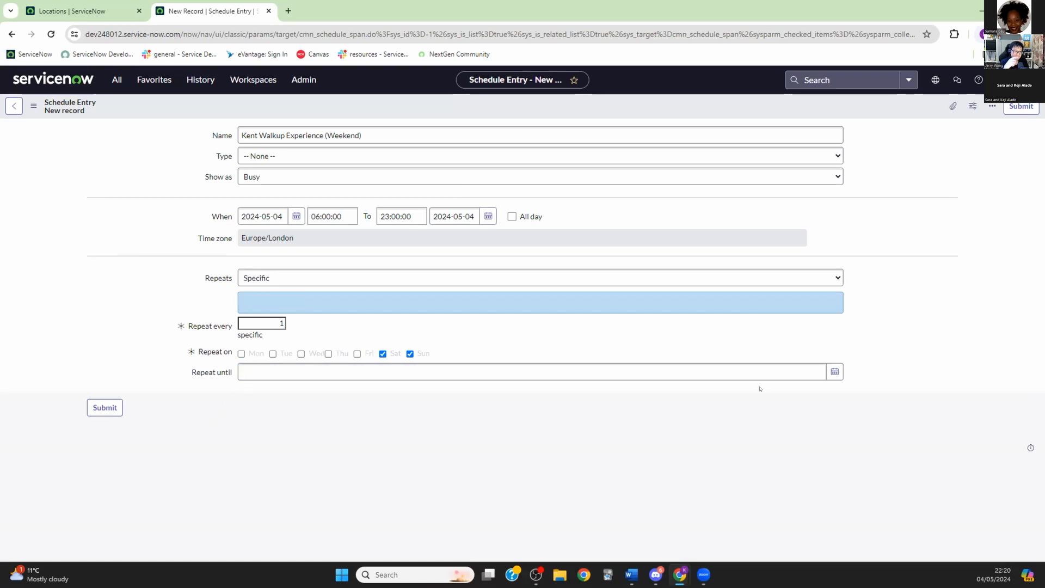
Step: Leave Repeat until empty and submit the Kent Walkup Experience (Weekend) entry
click(833, 372)
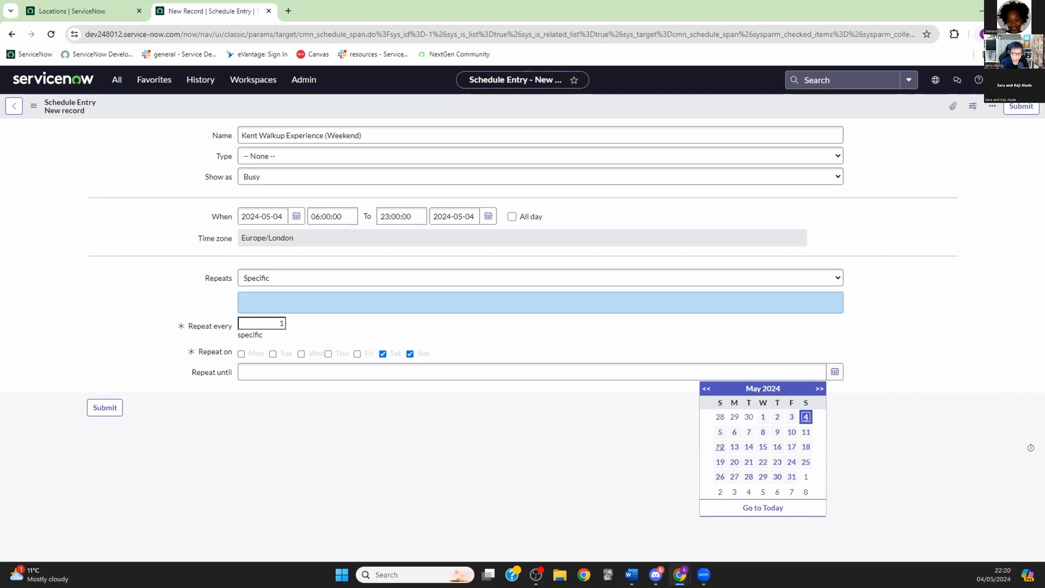
key(Return)
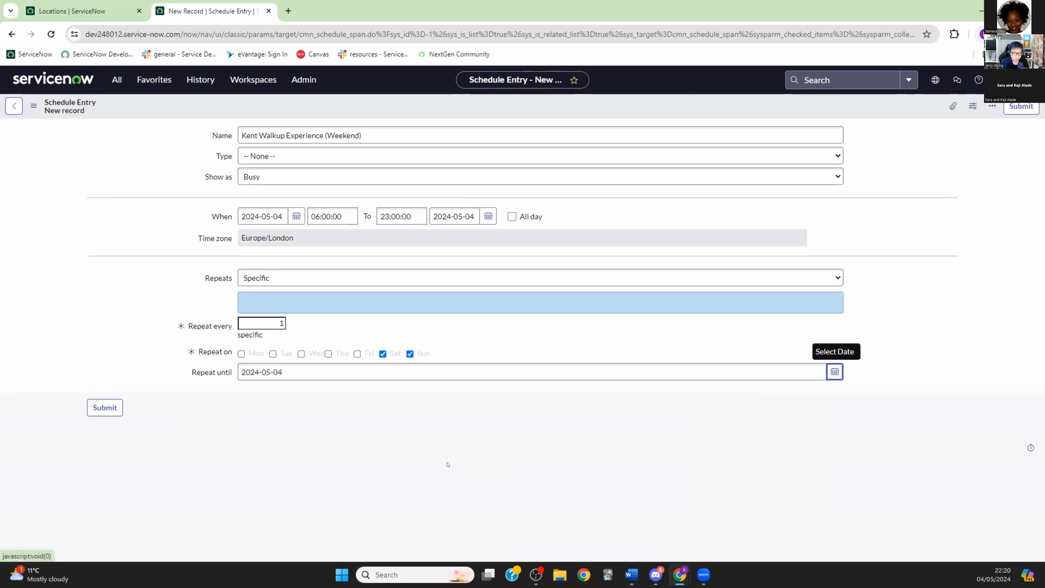
drag(286, 373, 193, 370)
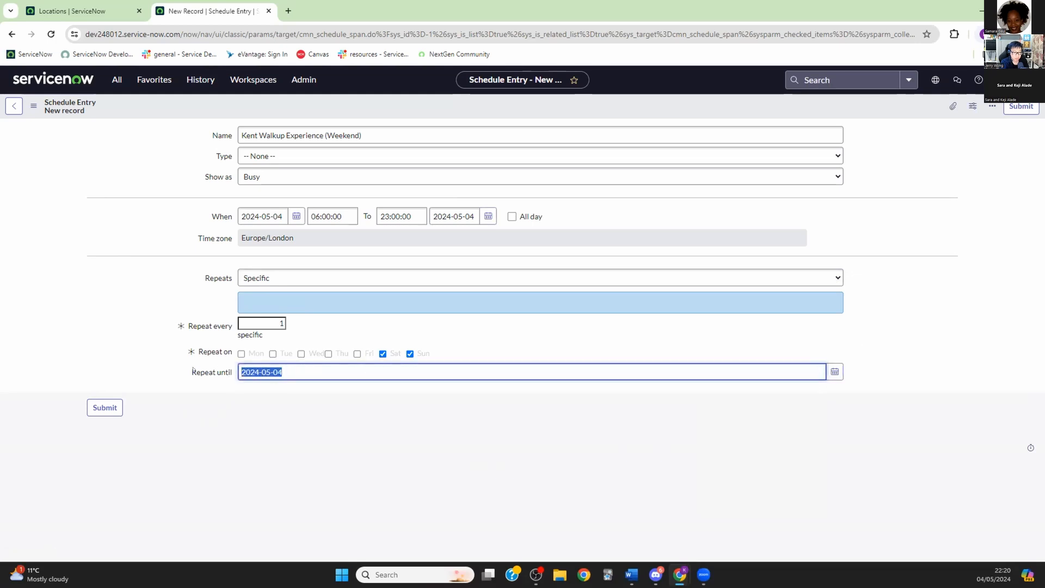
key(BackSpace)
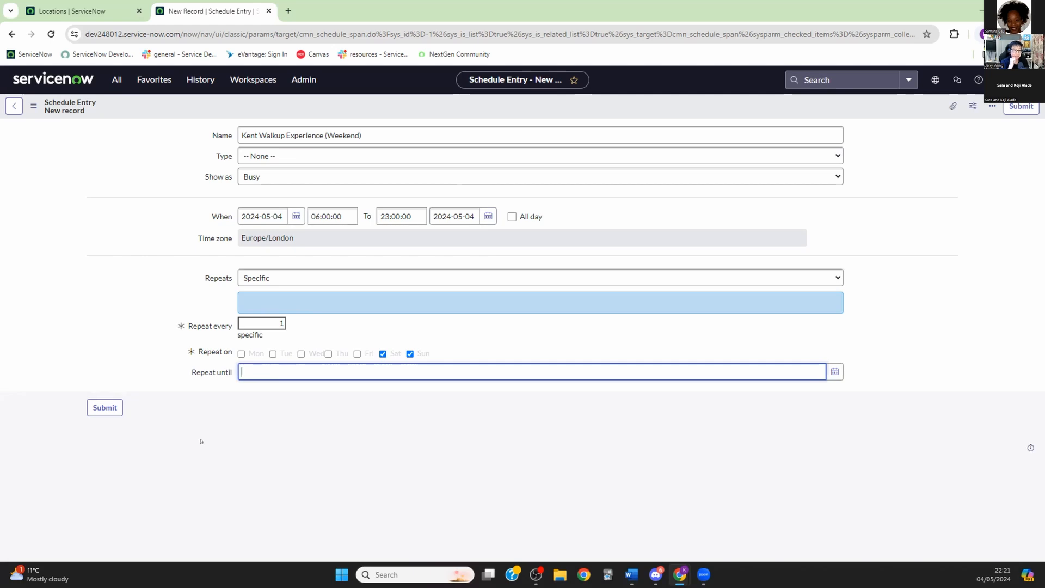
click(105, 408)
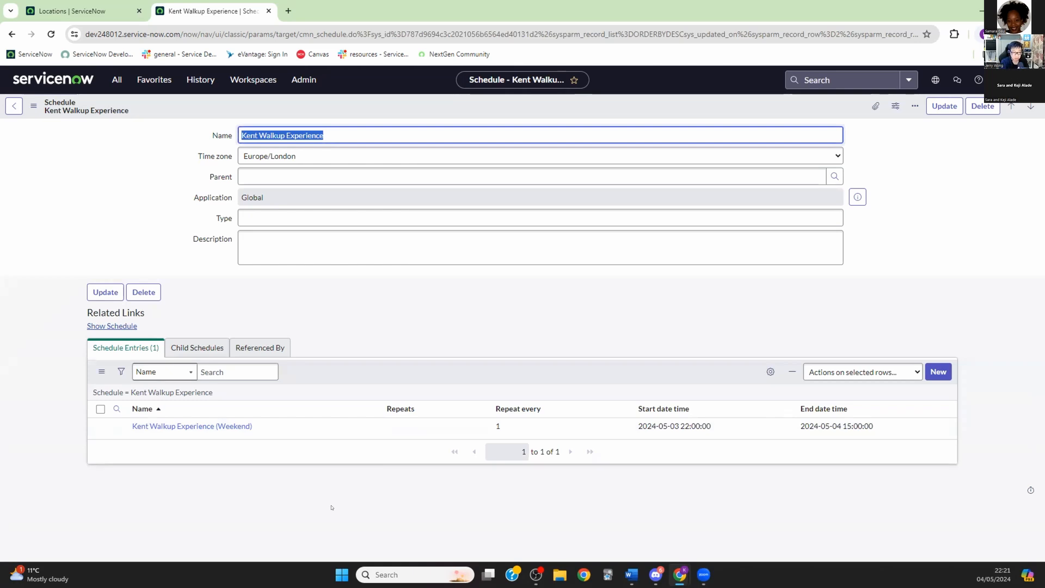
Step: Discard a half-named 'Kent walkup Ex' draft entry and begin a fresh schedule entry
click(937, 372)
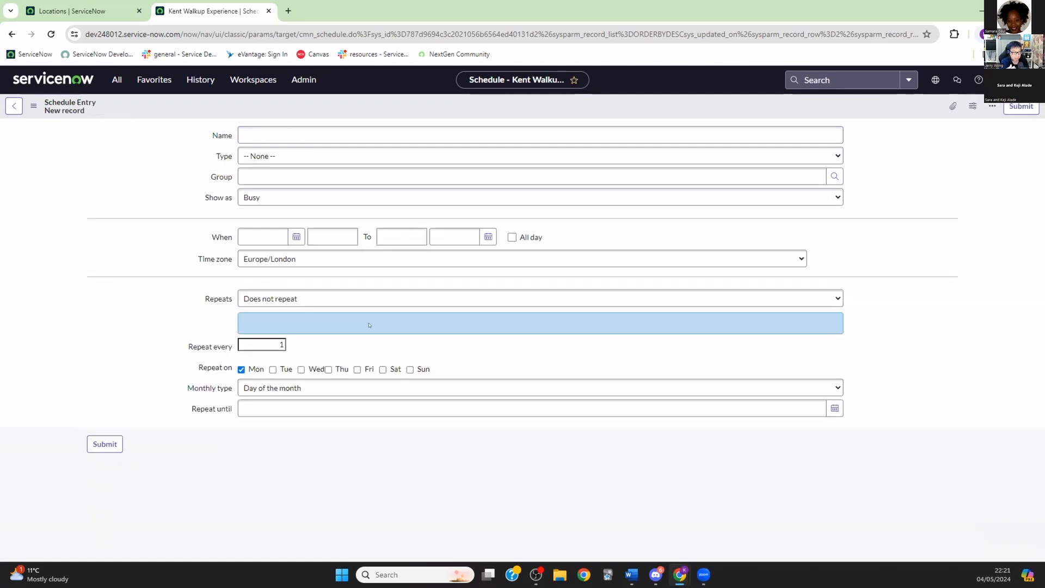
text(K)
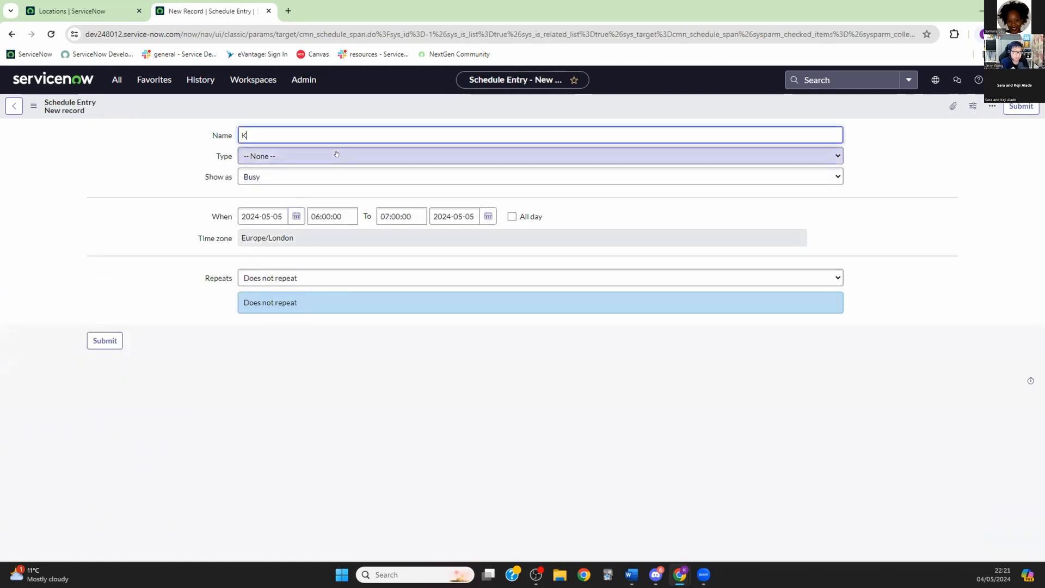
text(ent walkup Ex)
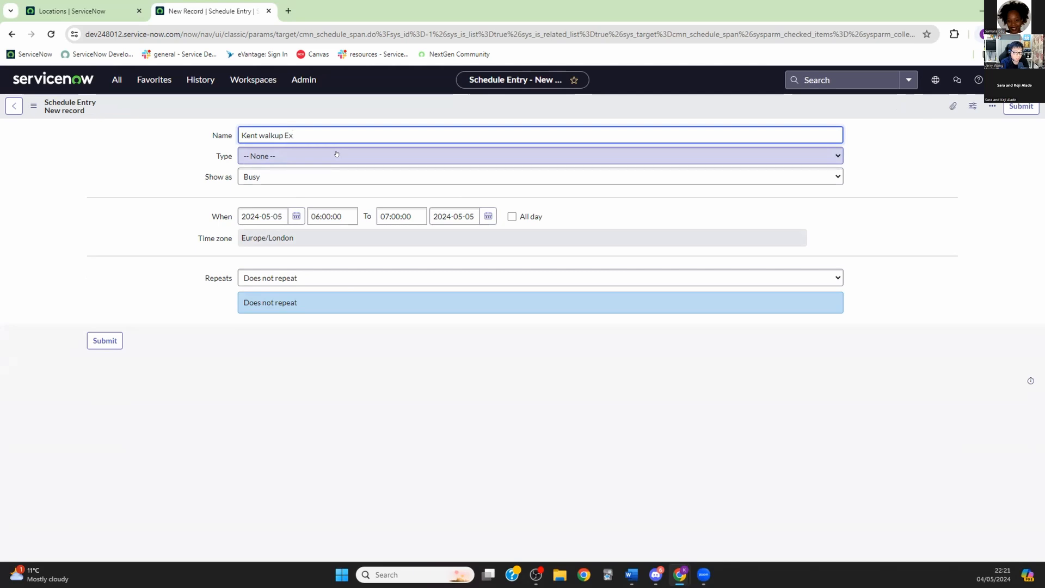
click(13, 107)
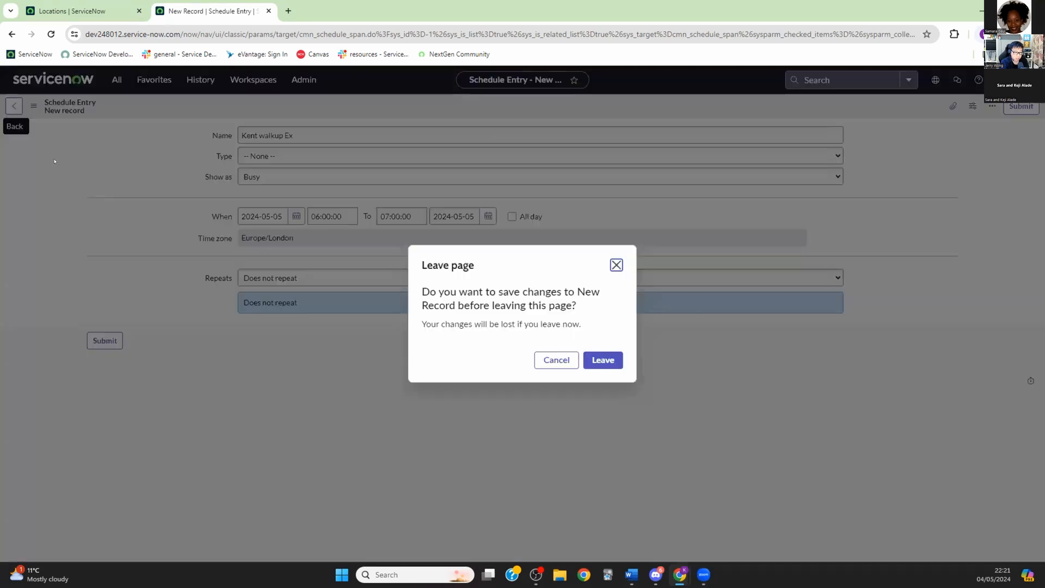
click(595, 361)
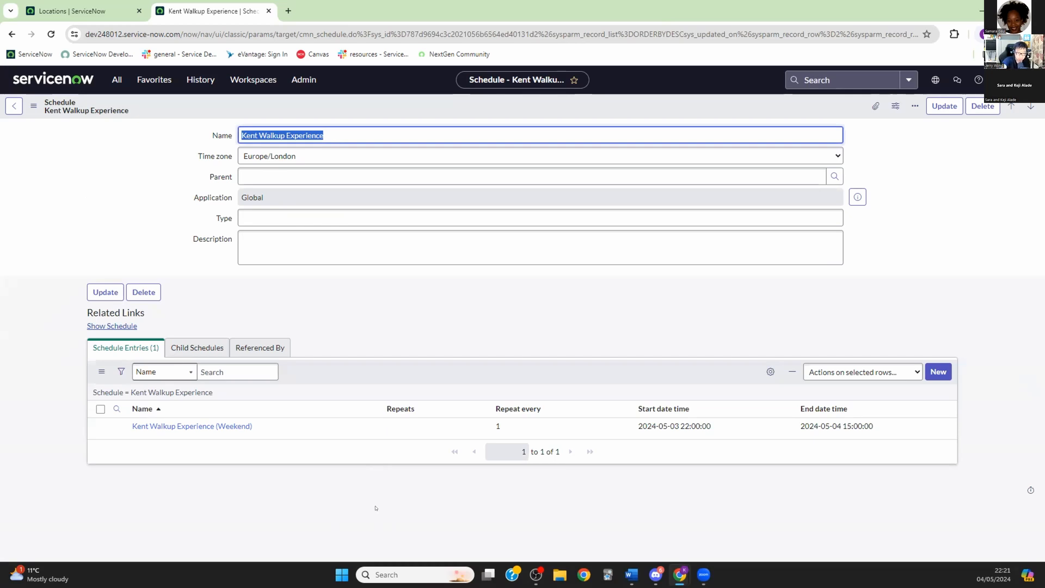
click(938, 372)
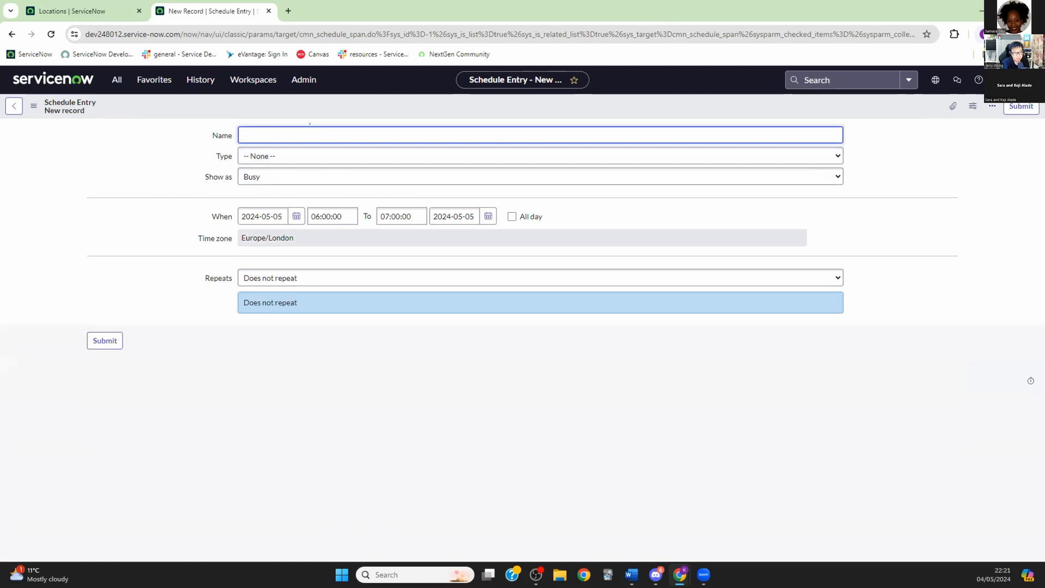
Step: Set the new entry's Type to Excluded and type a provisional holiday name
click(398, 155)
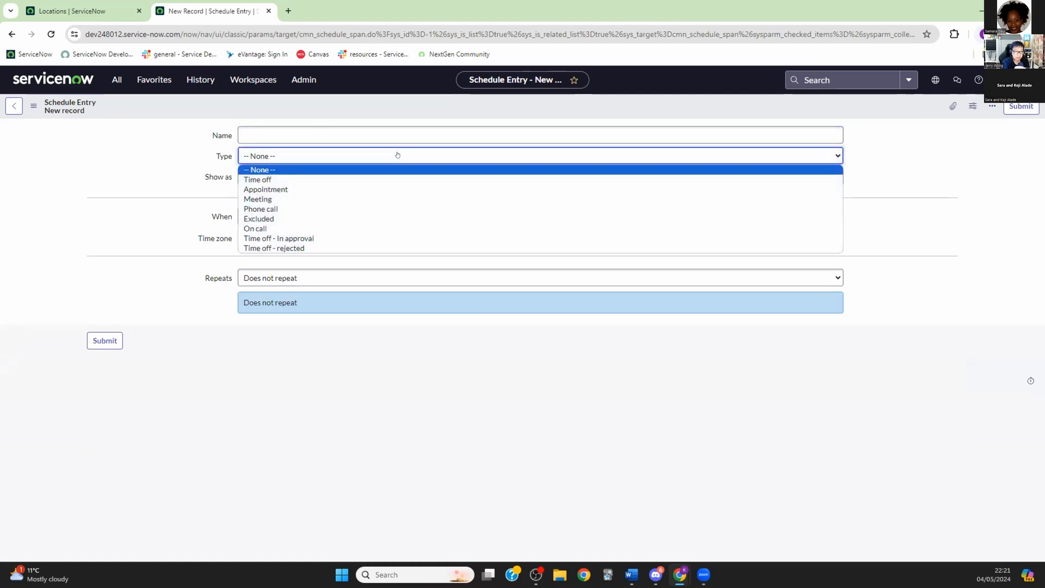
click(262, 218)
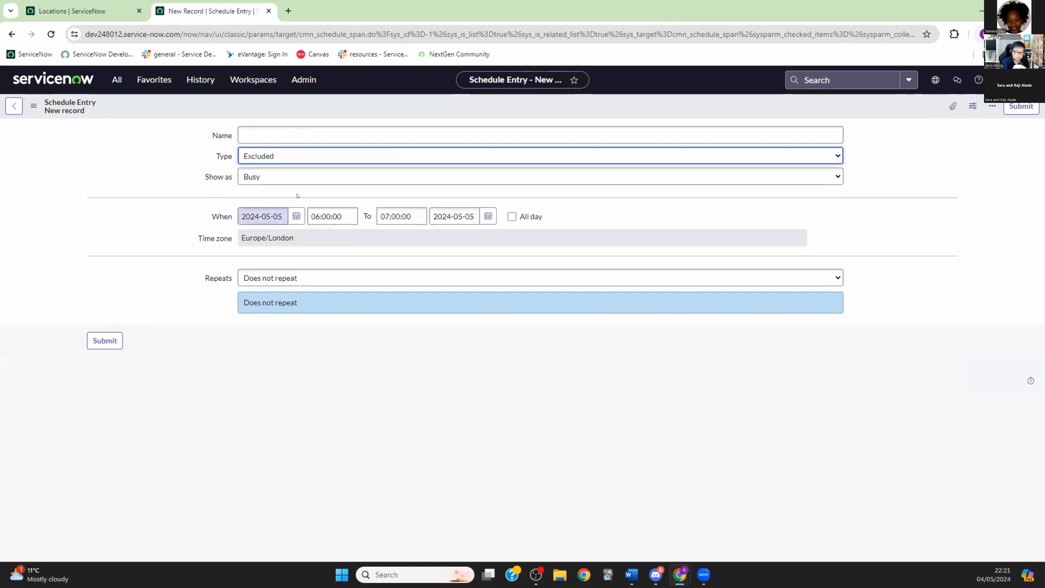
click(256, 131)
text(Kent Wal)
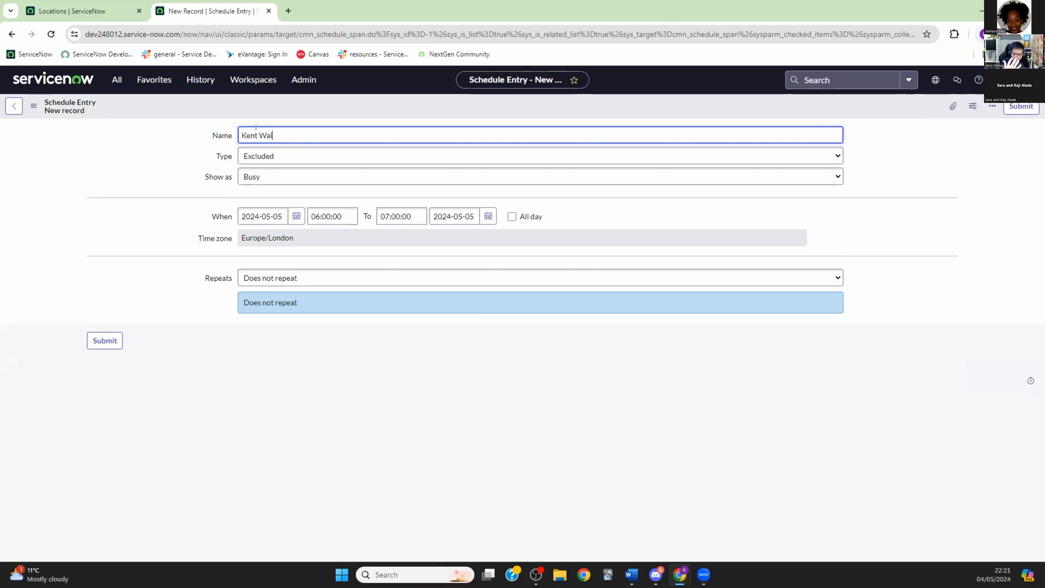
text(kup Expe)
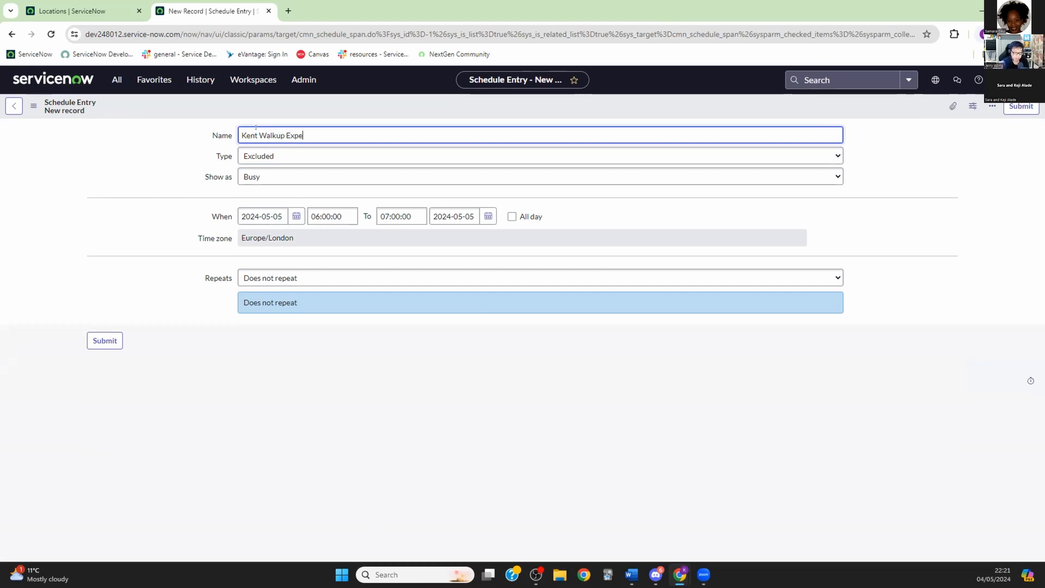
text(rience ()
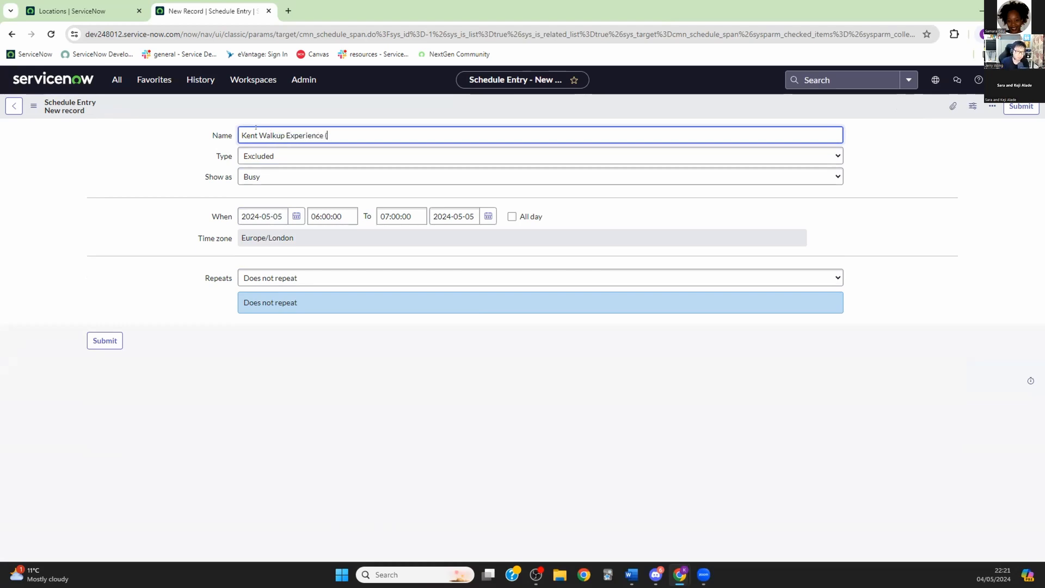
text(Bank)
key(BackSpace)
key(BackSpace)
key(BackSpace)
key(BackSpace)
text(Xnmas))
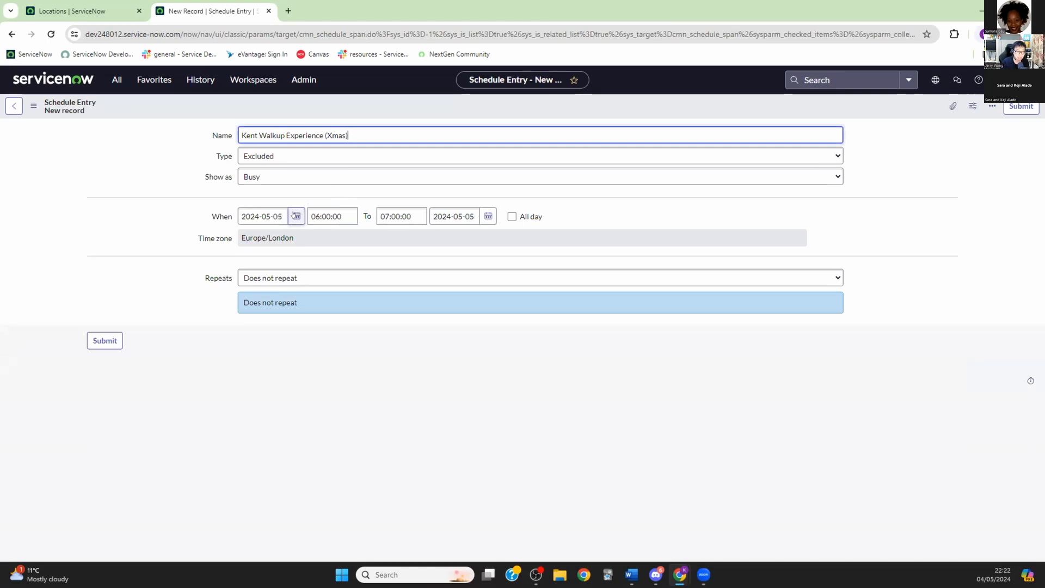
click(294, 216)
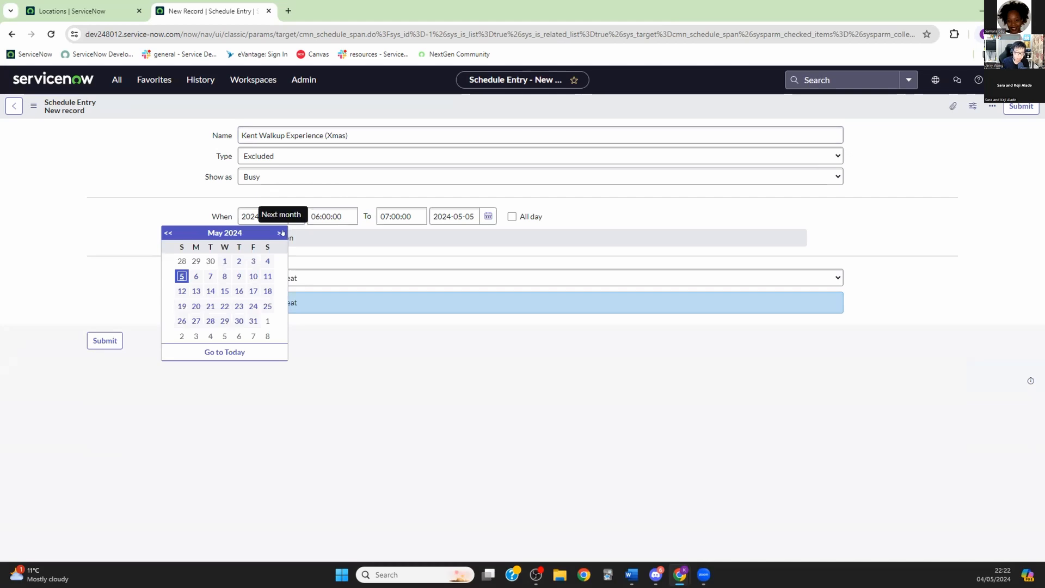
click(346, 135)
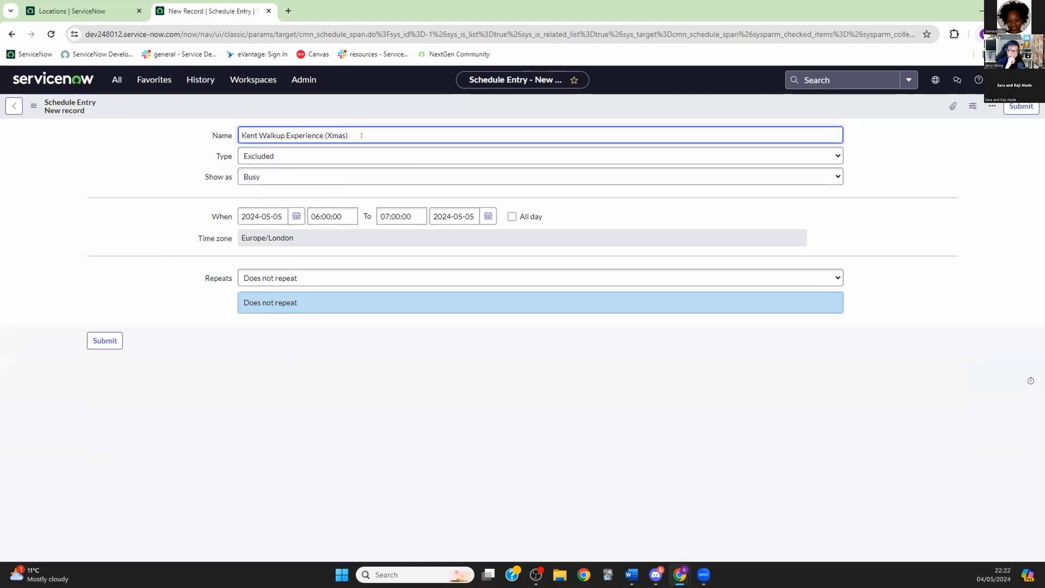
key(BackSpace)
key(BackSpace)
key(BackSpace)
key(BackSpace)
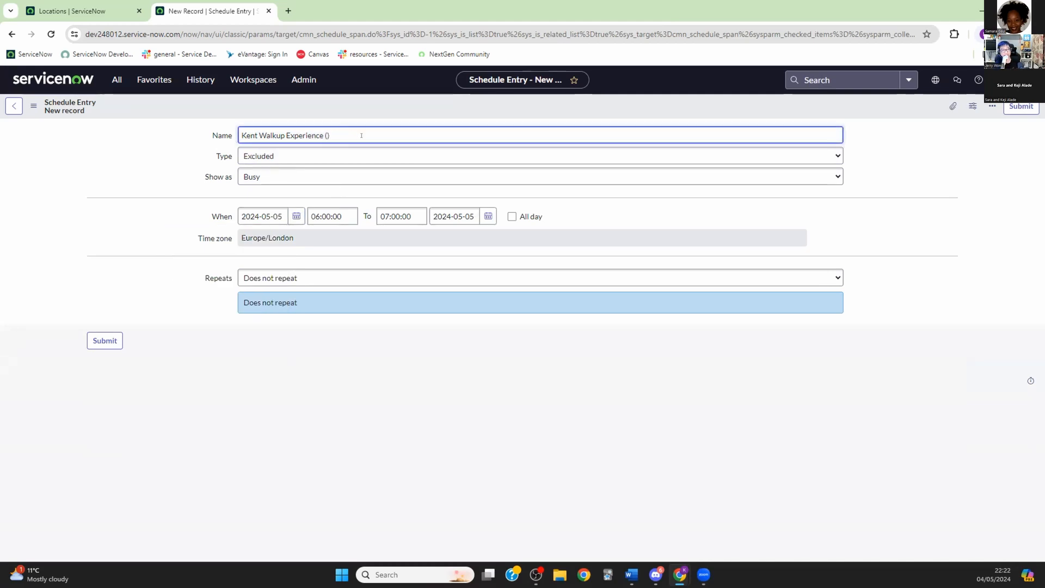
text(aining D)
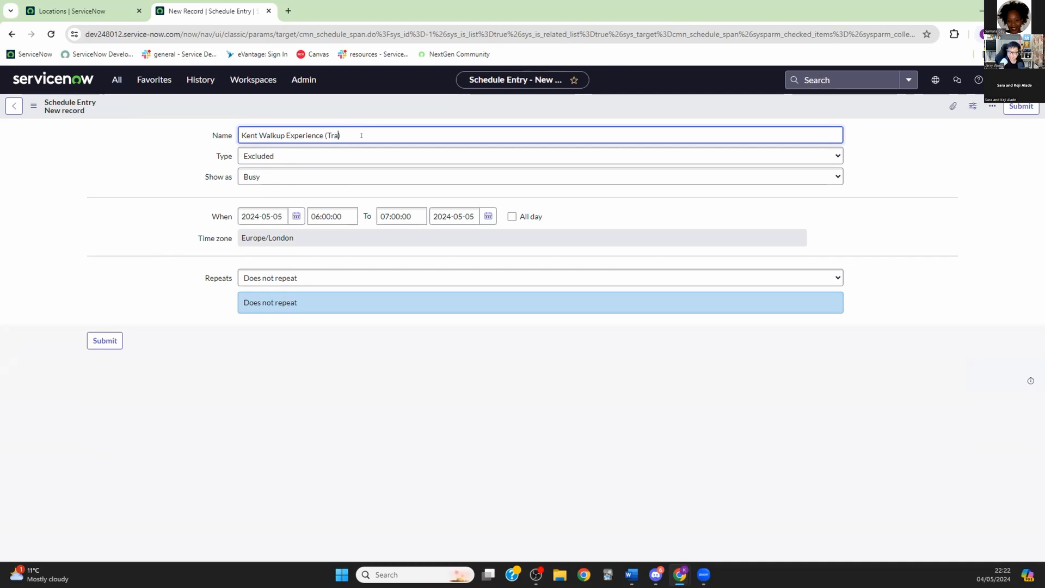
text(ay)
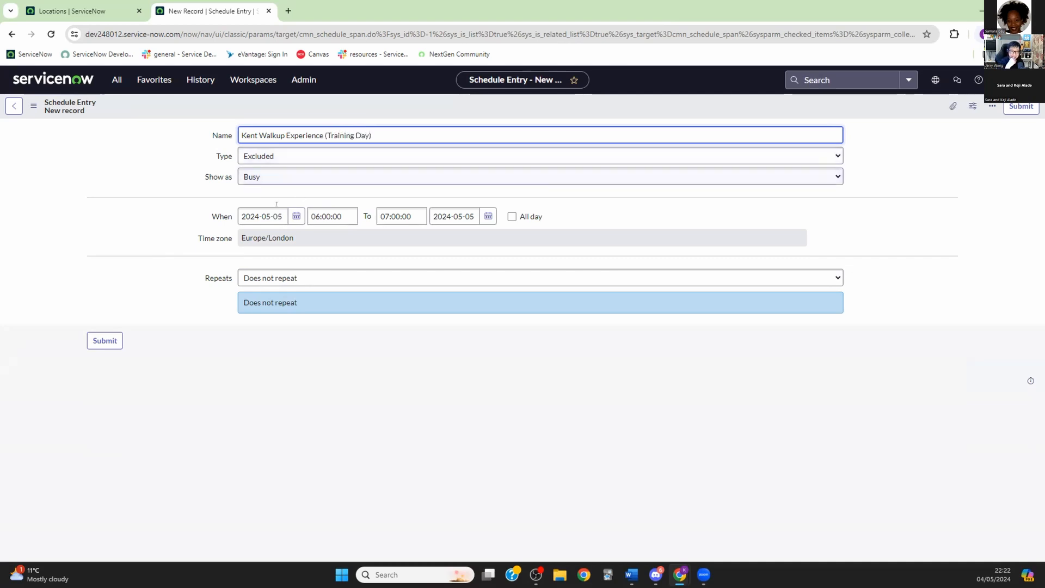
click(297, 216)
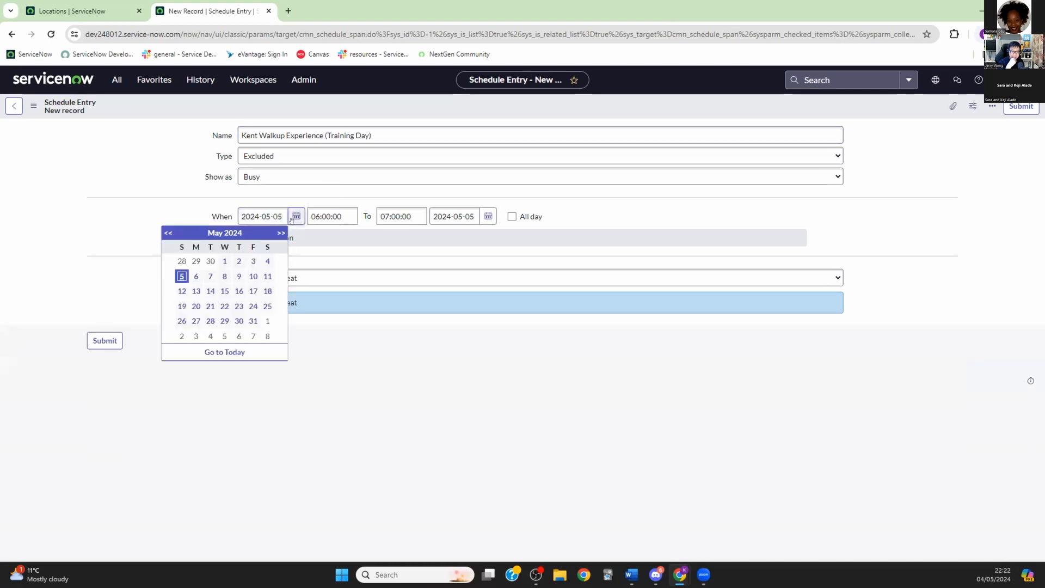
Step: Date the Training Day entry 6 May 2024, 10:00:00 to 12:00:00, and submit it
click(196, 277)
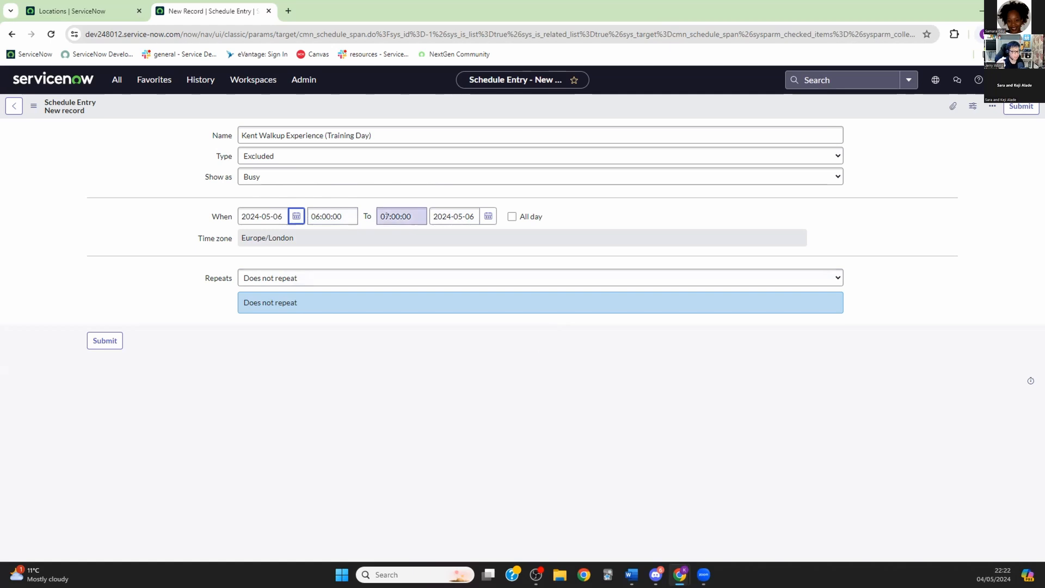
click(317, 214)
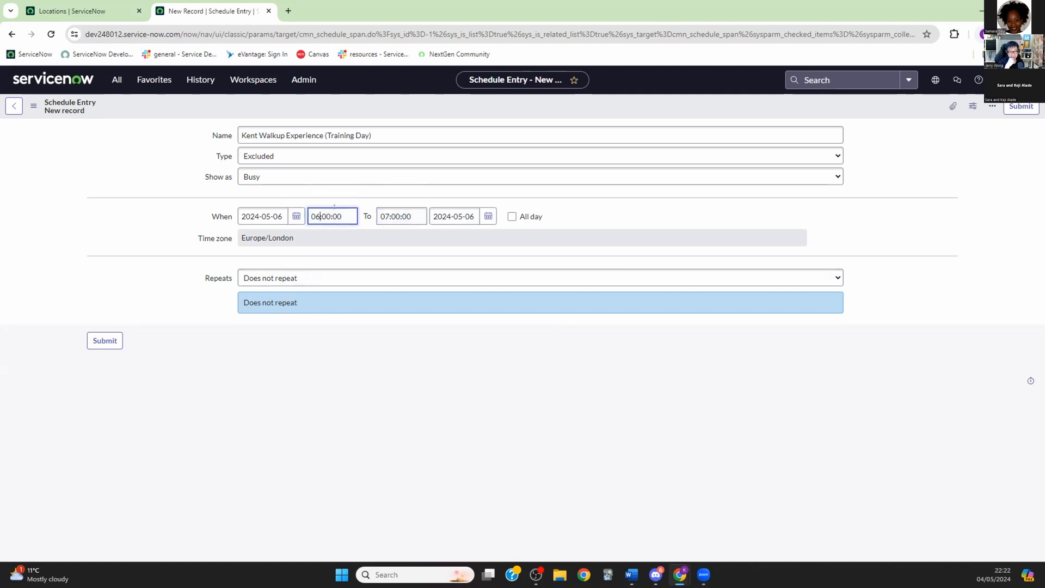
key(BackSpace)
key(BackSpace)
text(10)
click(398, 211)
key(BackSpace)
key(BackSpace)
text(11)
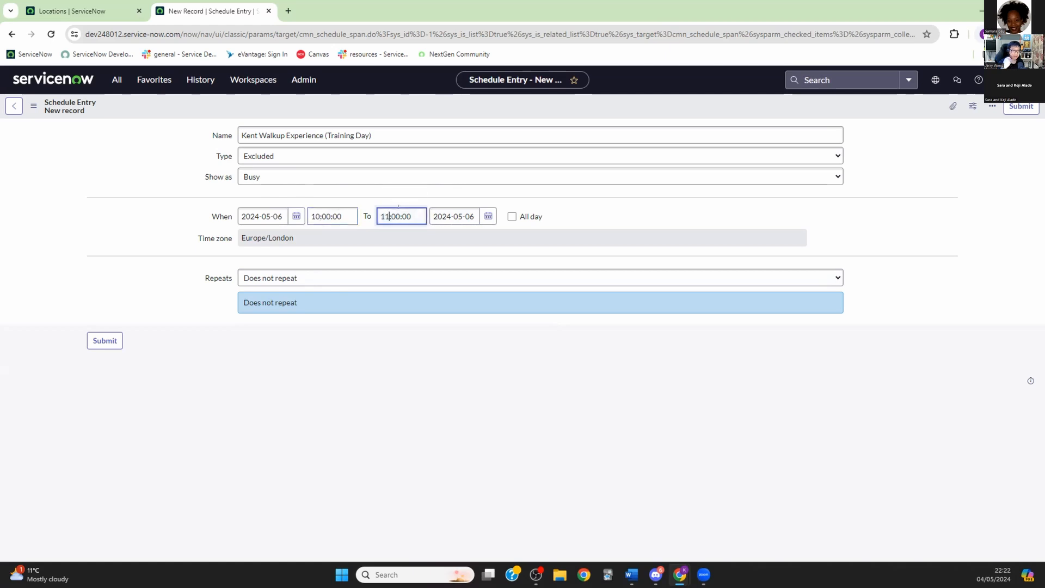
key(BackSpace)
text(2)
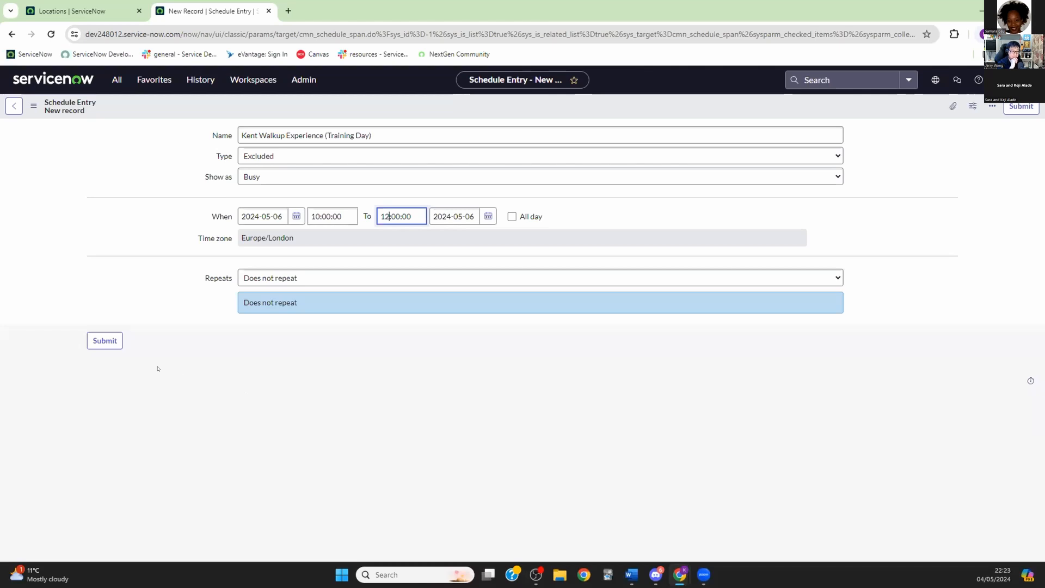
click(103, 342)
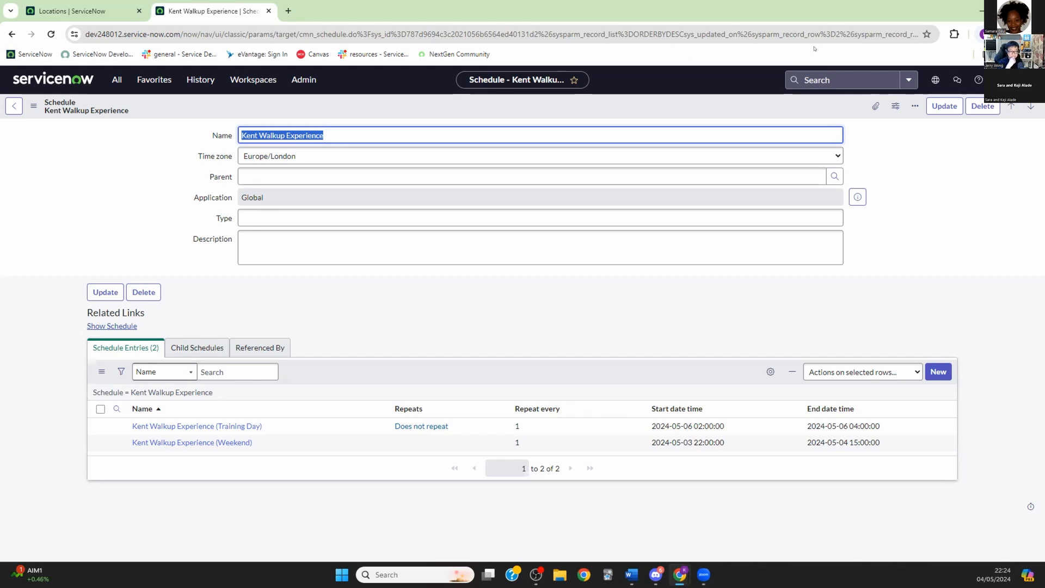
Step: Update the Kent Walkup Experience schedule, now holding its two entries
click(944, 106)
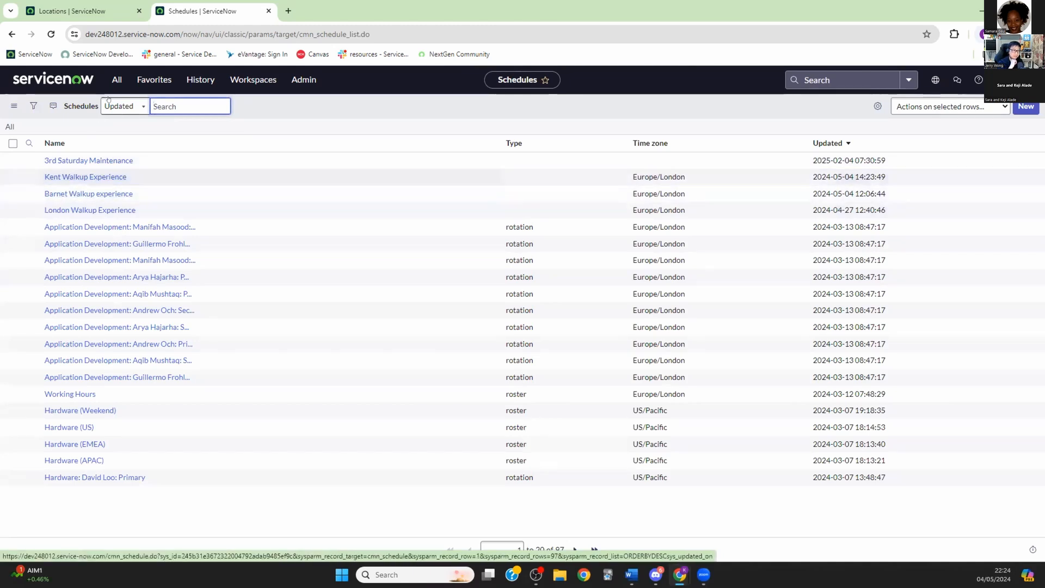
Step: Open the Kent walk-up location and review its five Reasons for Visit, none allowing text entry
click(112, 78)
text(walk-up)
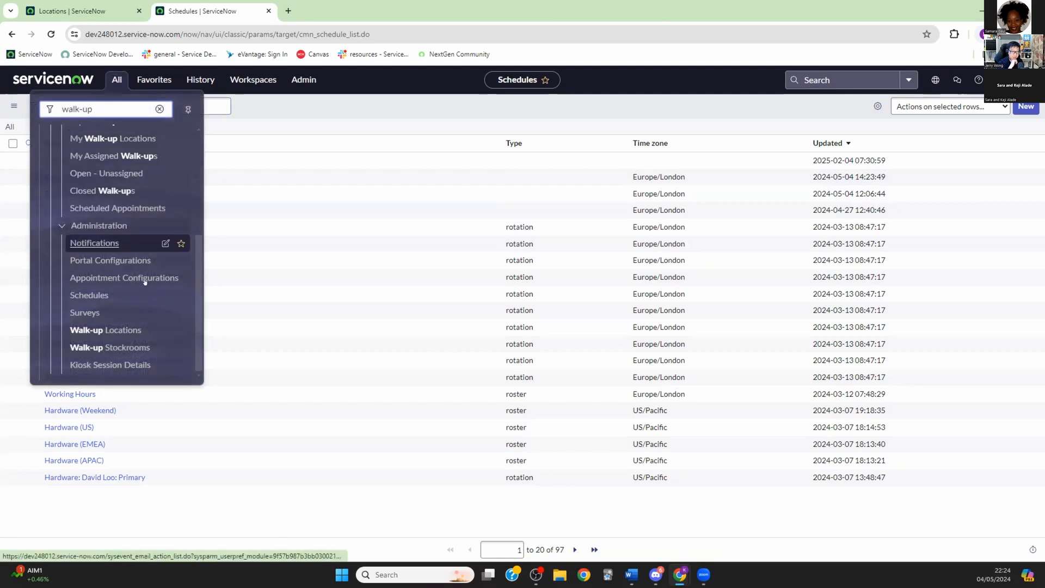
click(123, 328)
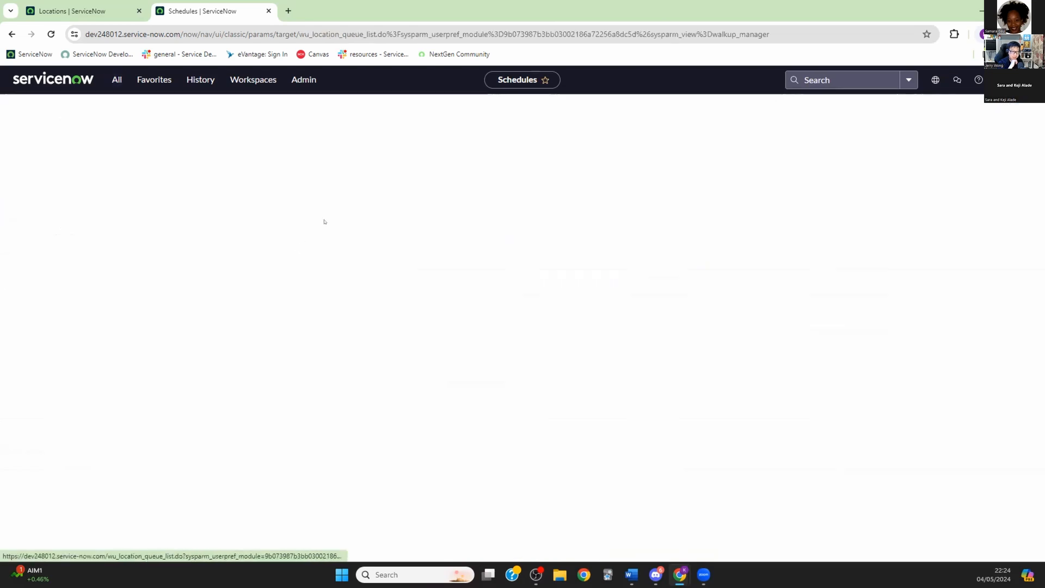
click(55, 191)
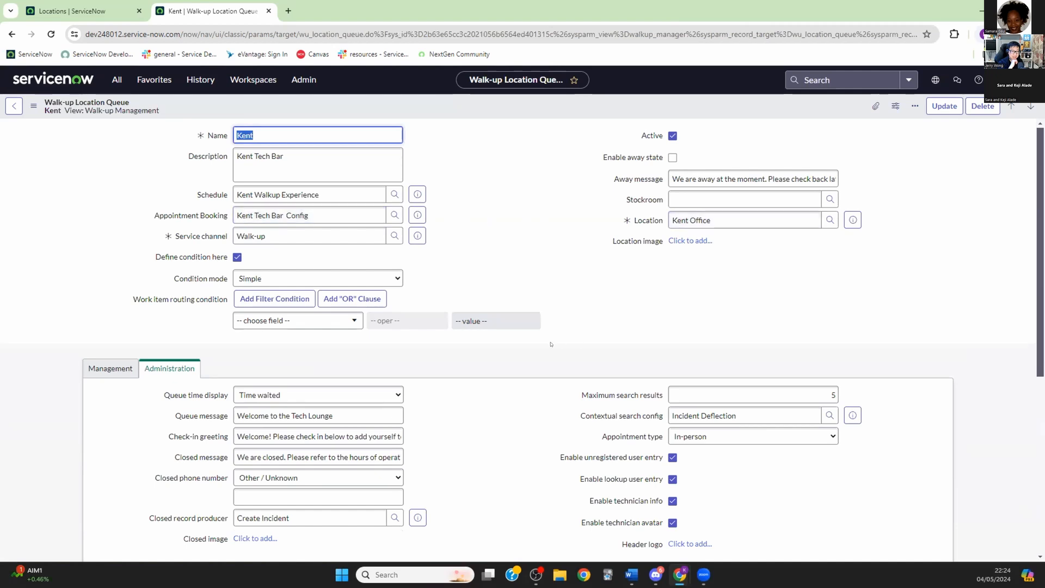
scroll(498, 343, down, 6)
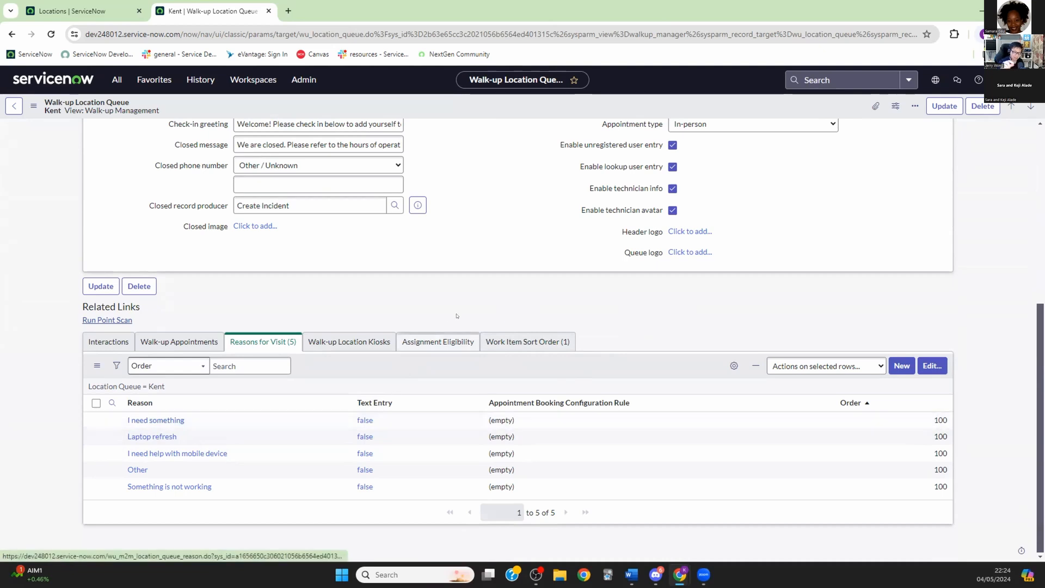
scroll(476, 284, up, 4)
scroll(478, 288, down, 4)
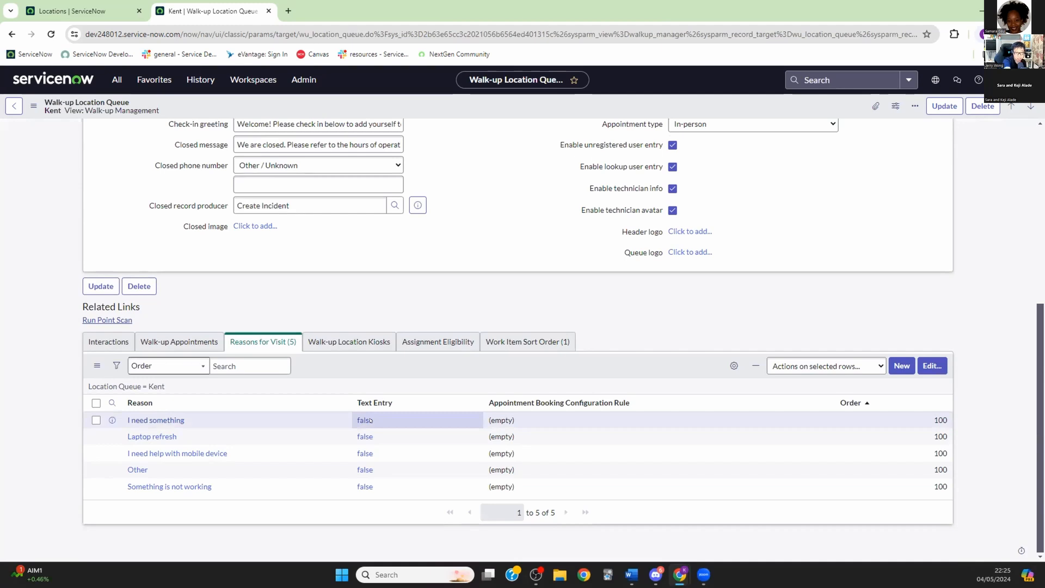
Step: Set Text Entry to true for Kent's 'Something is not working' reason and update the Kent location
click(359, 470)
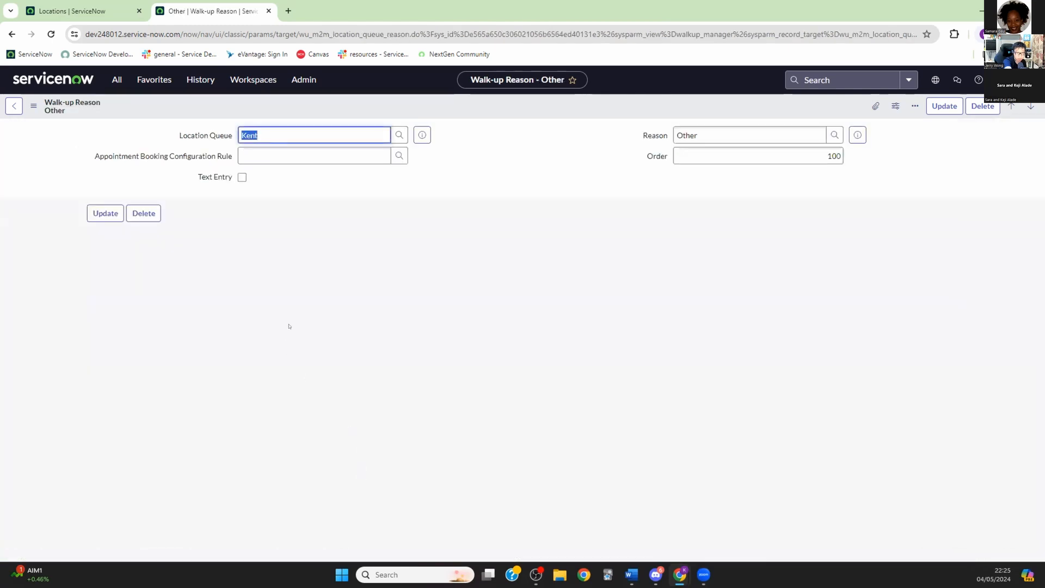
click(17, 108)
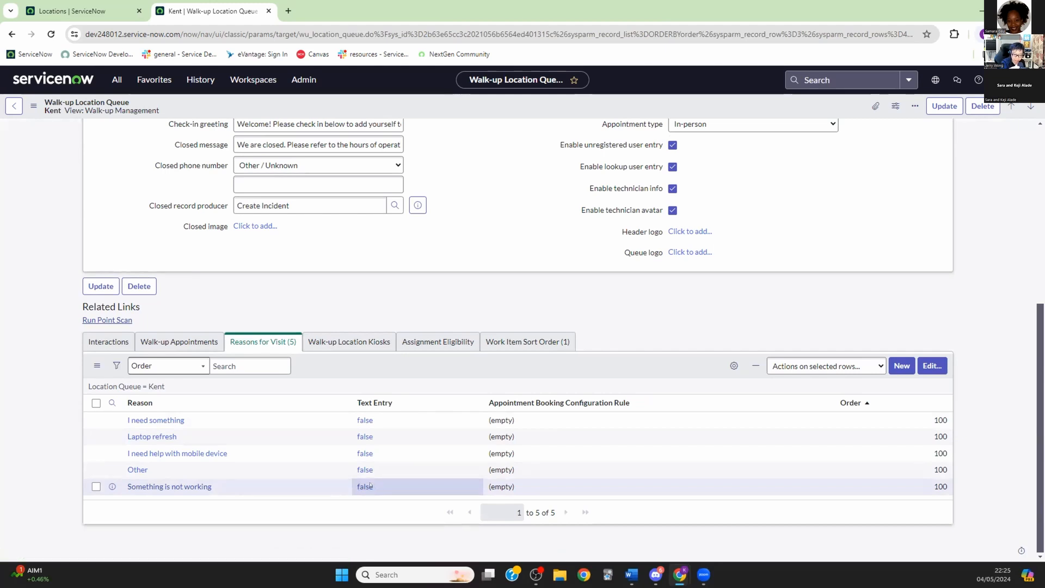
double_click(378, 485)
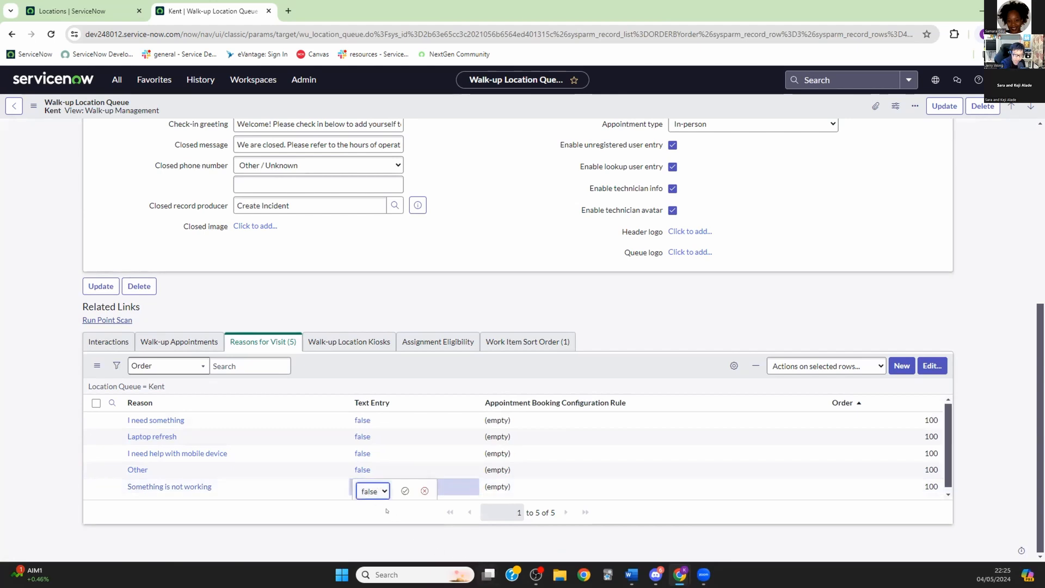
click(379, 491)
click(376, 505)
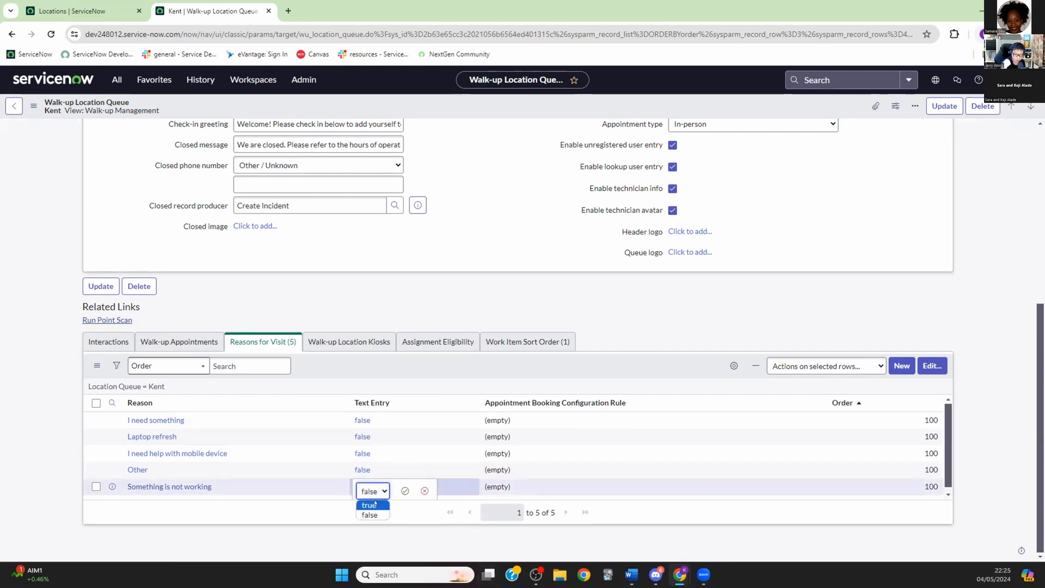
click(405, 490)
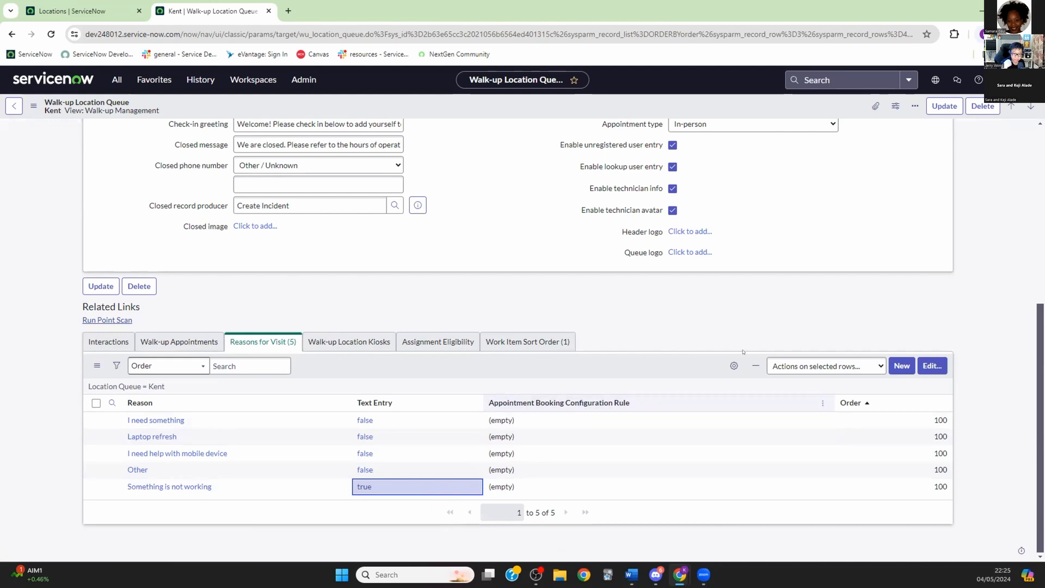
click(942, 106)
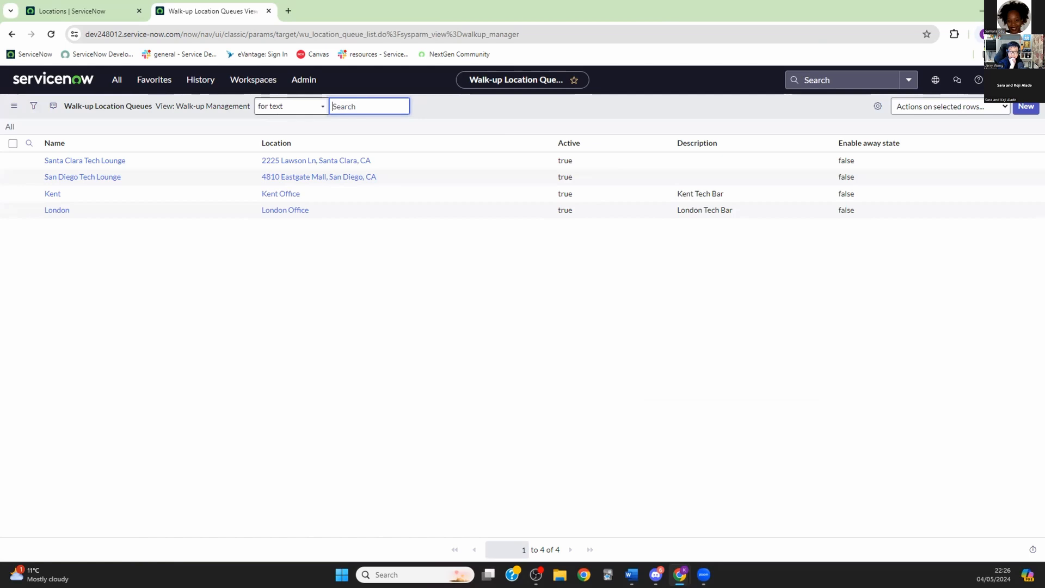
Step: Impersonate the walk-up test user
click(999, 80)
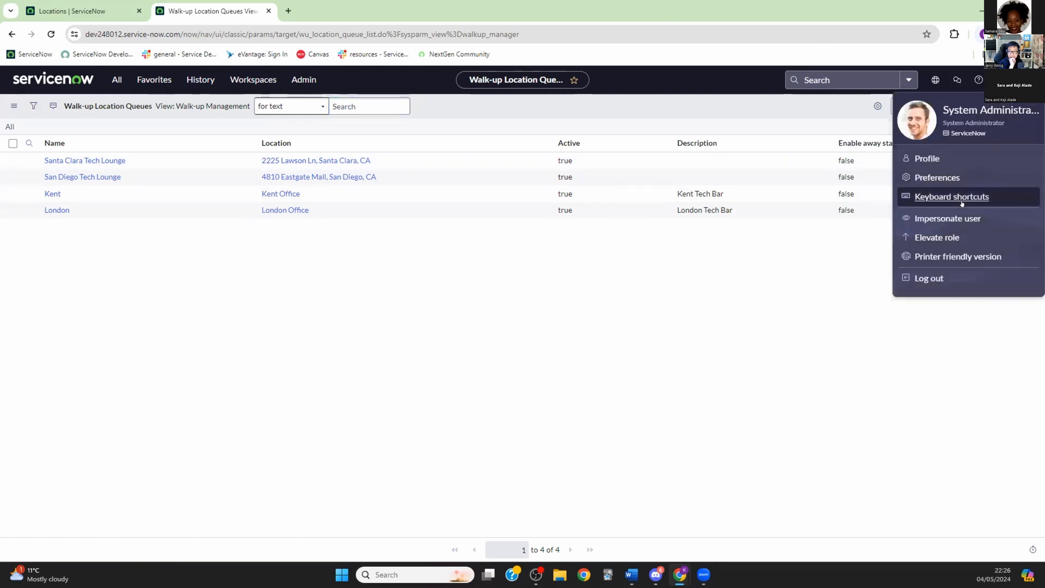
click(954, 215)
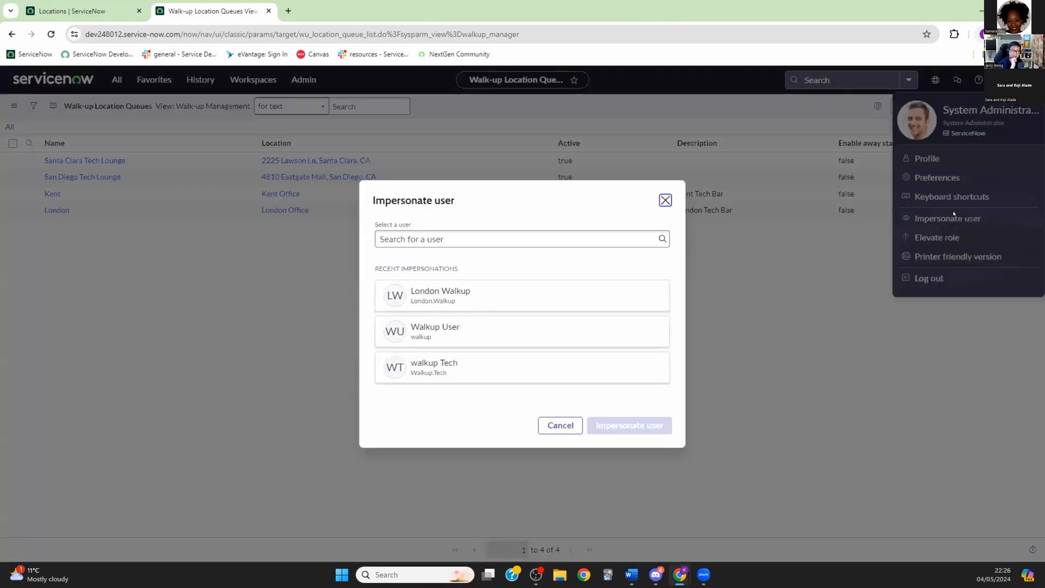
click(457, 326)
click(642, 424)
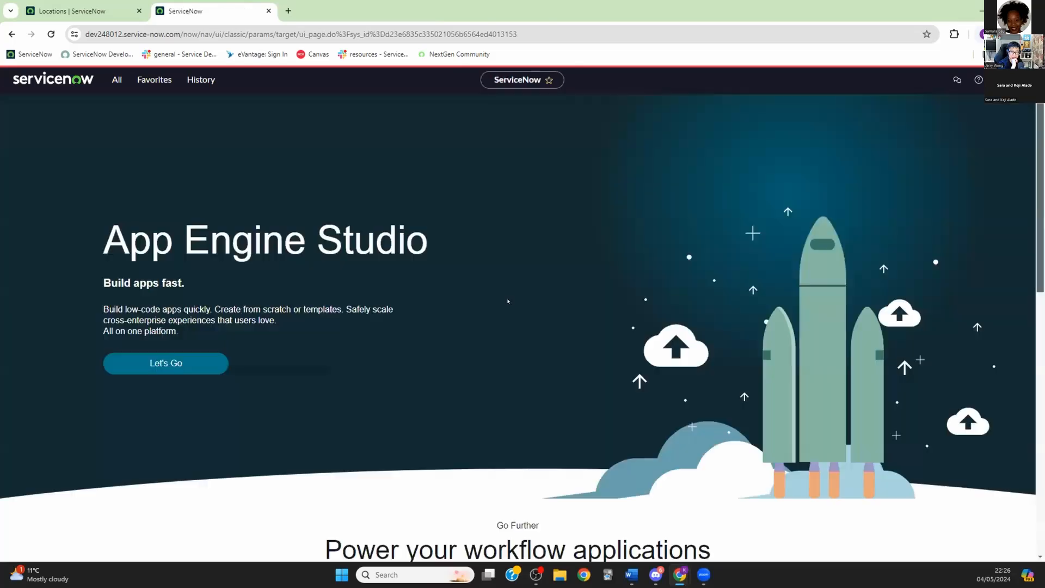
Step: Open the Walk-up Portal via the 'walk' filter and show its walk-up location list
click(116, 87)
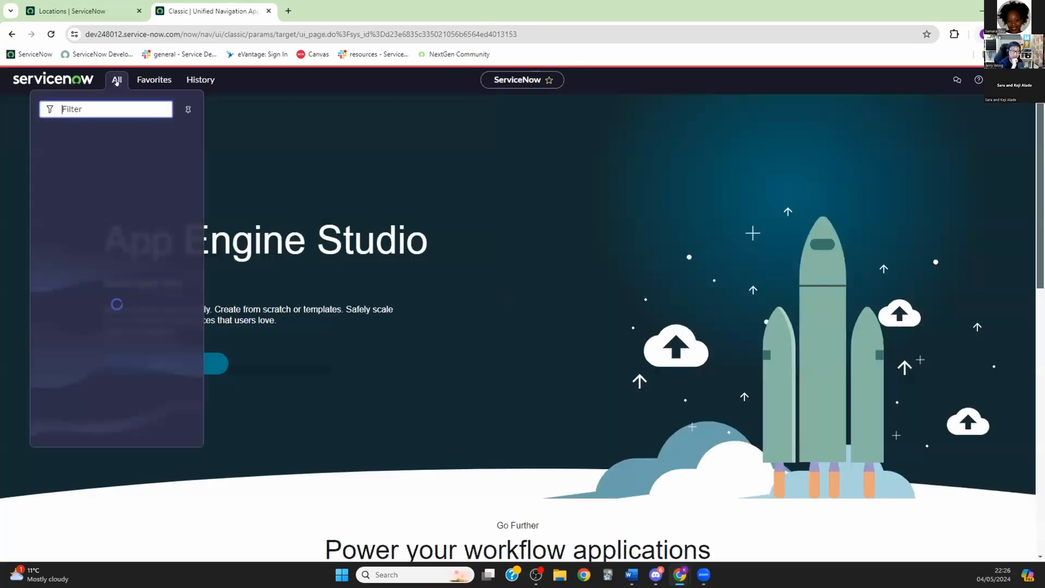
text(walk)
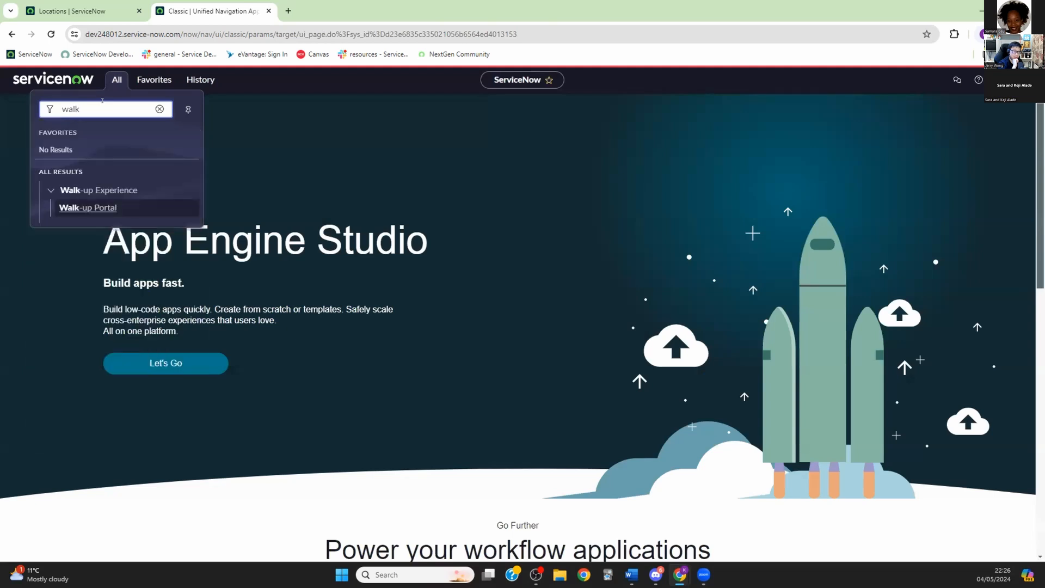
click(87, 207)
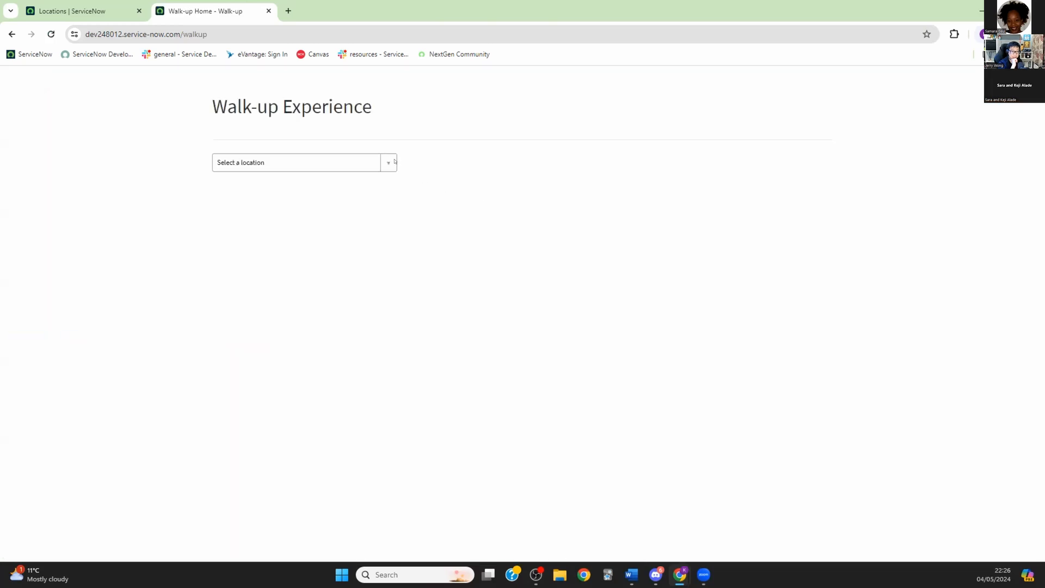
click(394, 161)
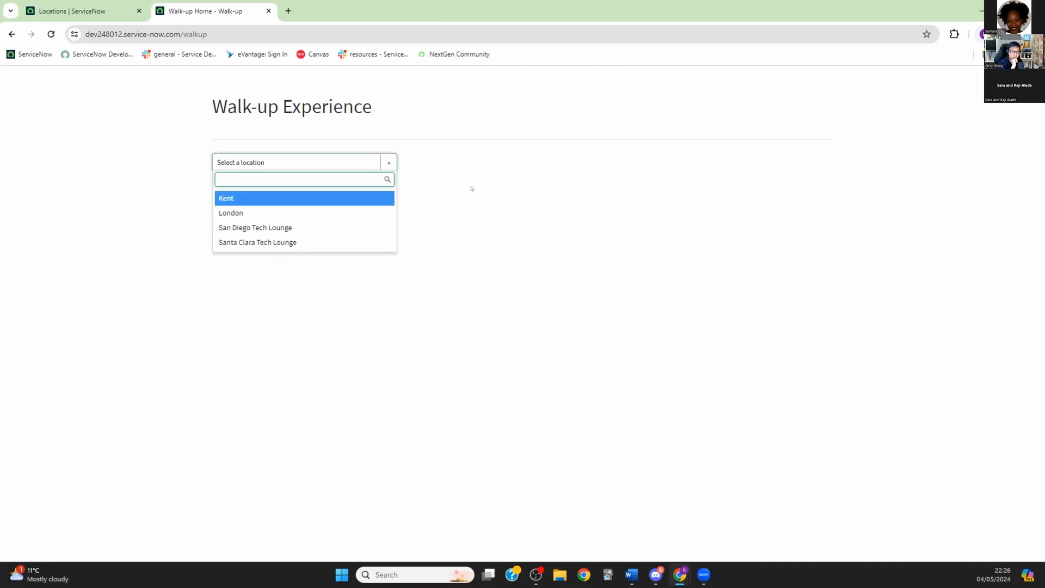
Step: Start a Kent check-in for a requester with reason 'Something is not working'
click(220, 197)
click(482, 266)
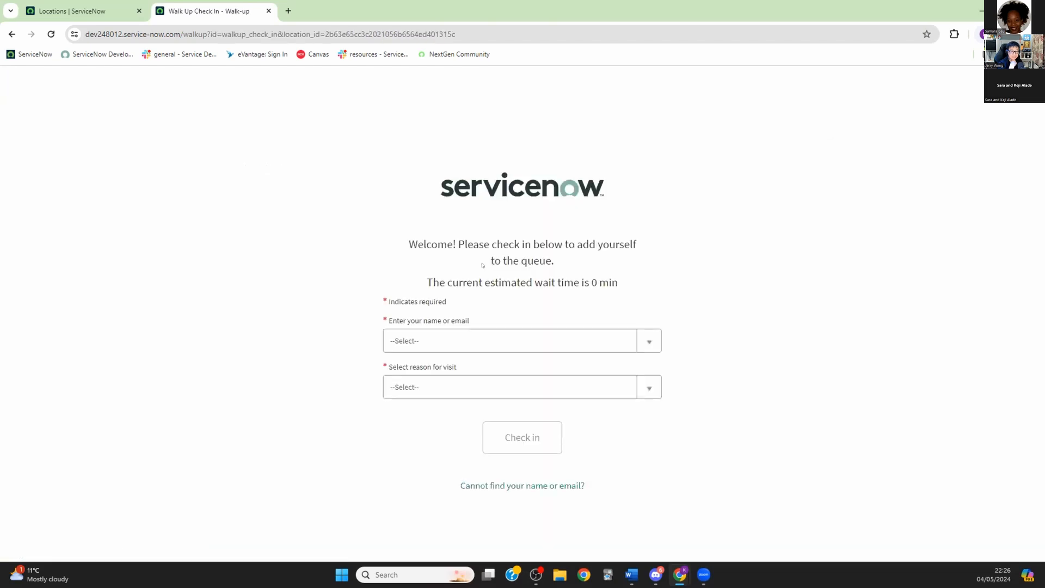
click(649, 341)
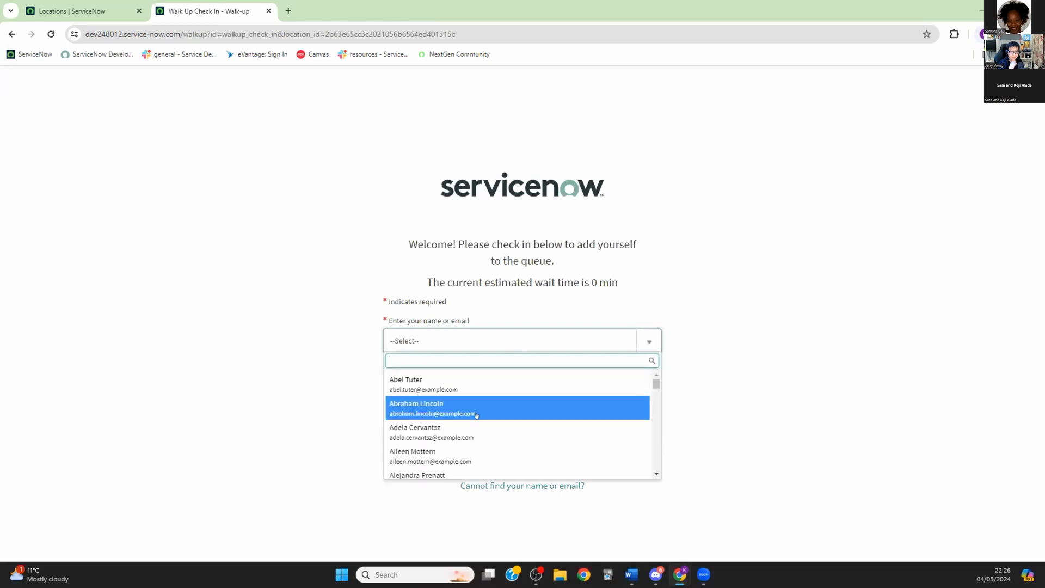
scroll(499, 415, down, 2)
click(479, 438)
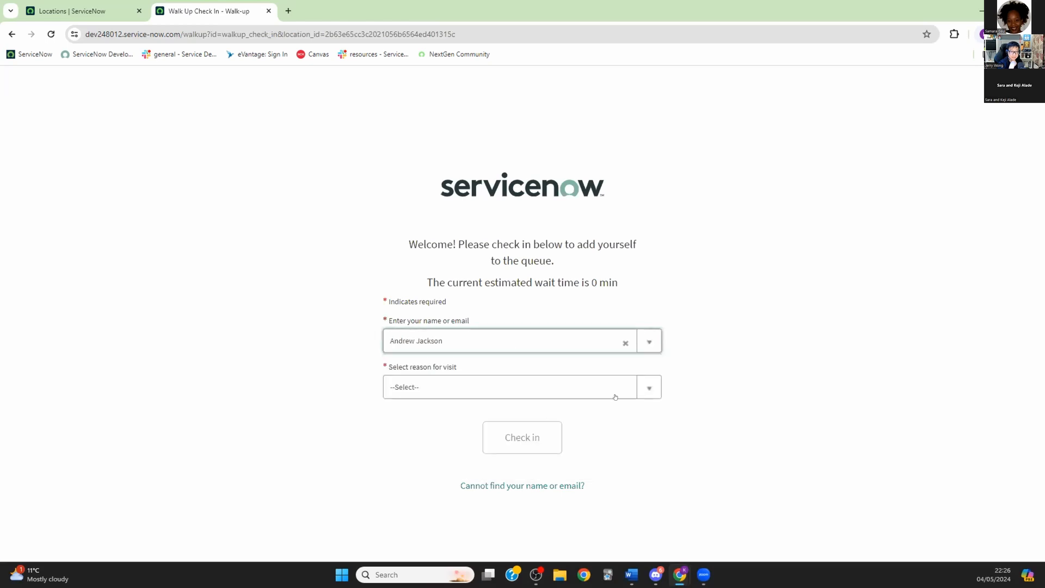
click(648, 387)
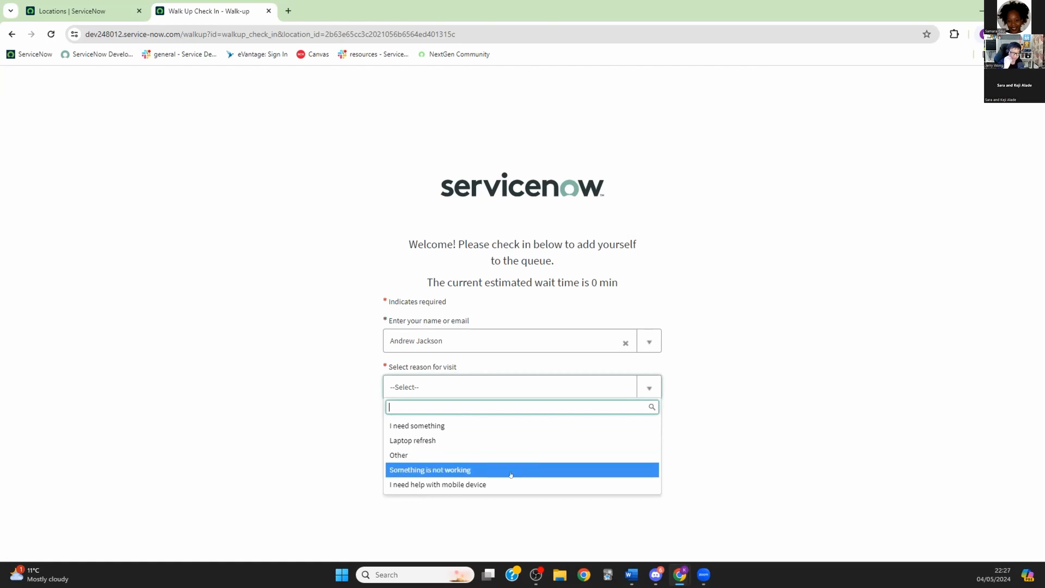
click(447, 469)
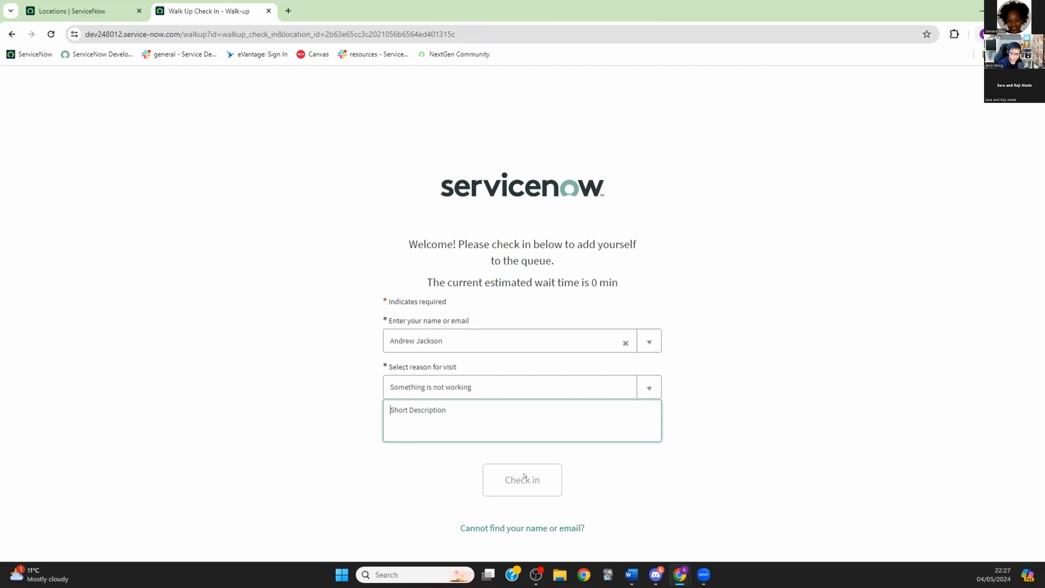
click(648, 387)
click(440, 451)
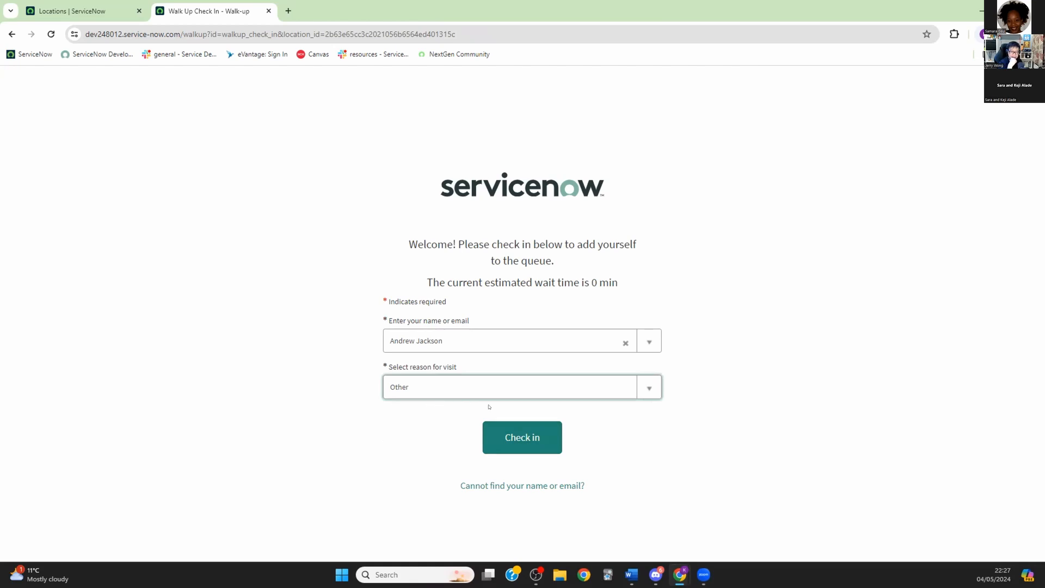
click(650, 388)
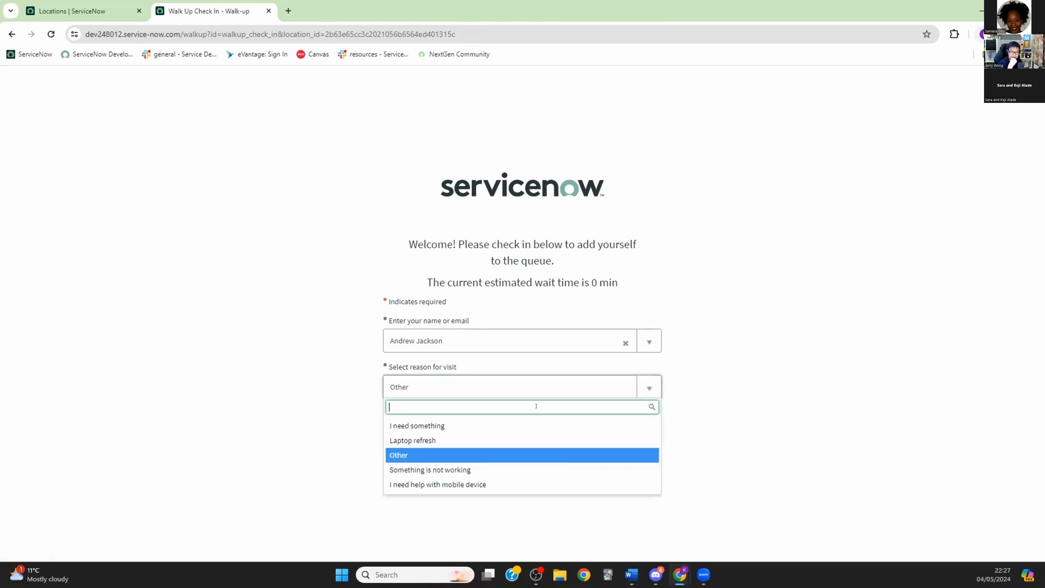
click(433, 469)
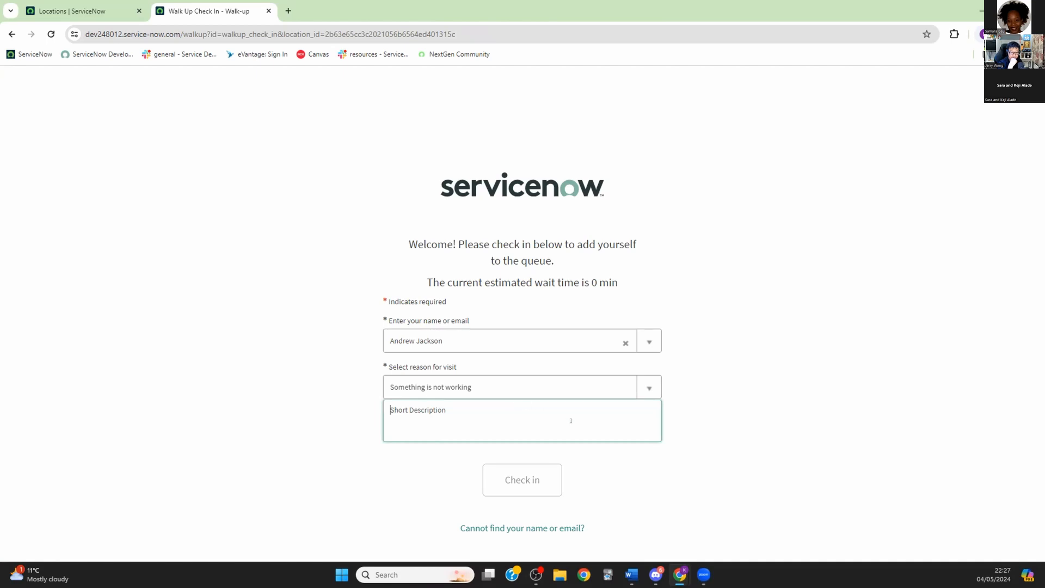
Step: Describe a laptop that won't boot up, submit the check-in, and dismiss the confirmation
text(Canoo)
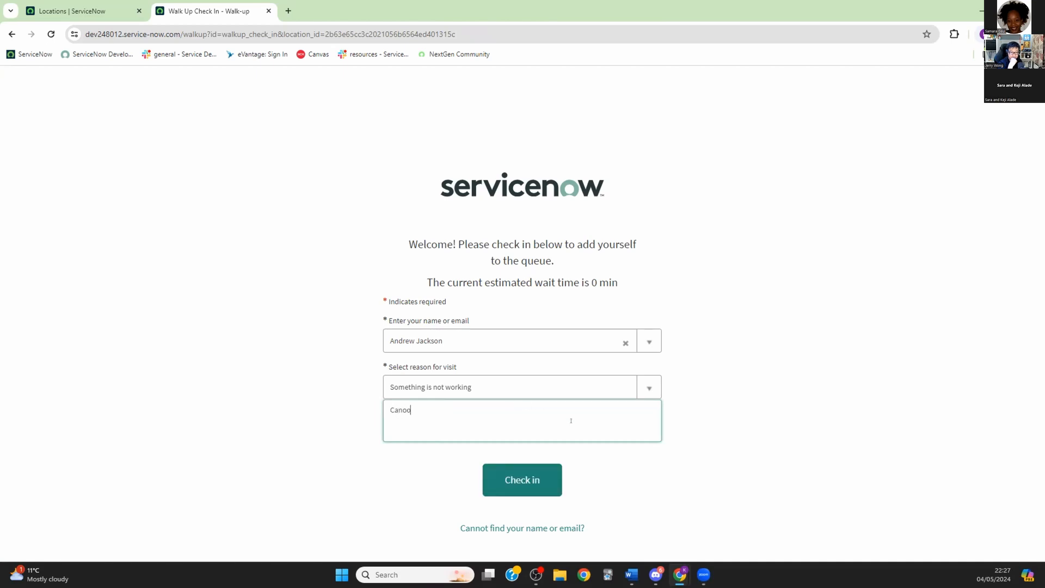
key(BackSpace)
key(BackSpace)
text(not get my laptop to boot up)
click(524, 479)
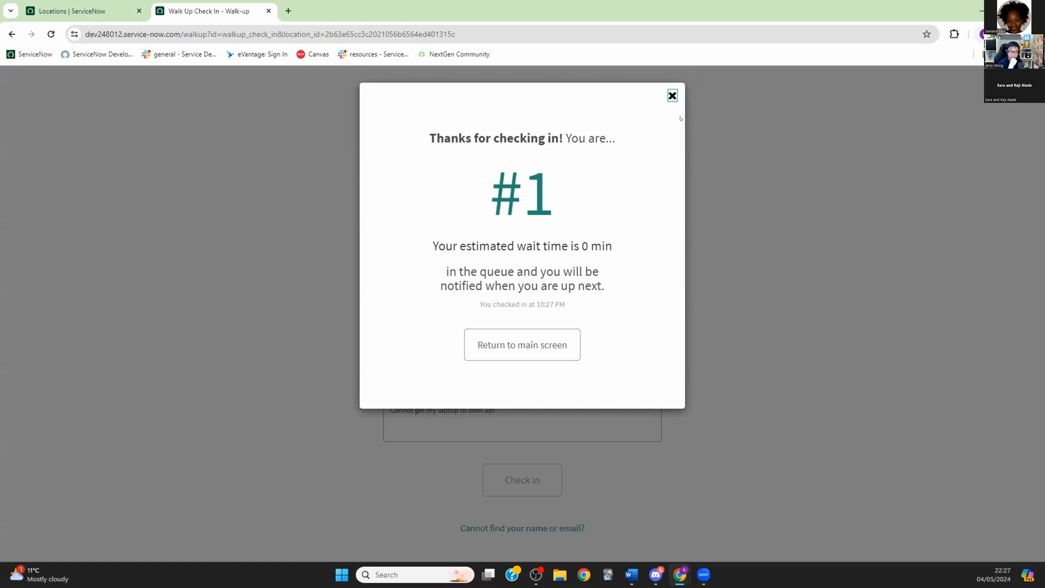
click(672, 95)
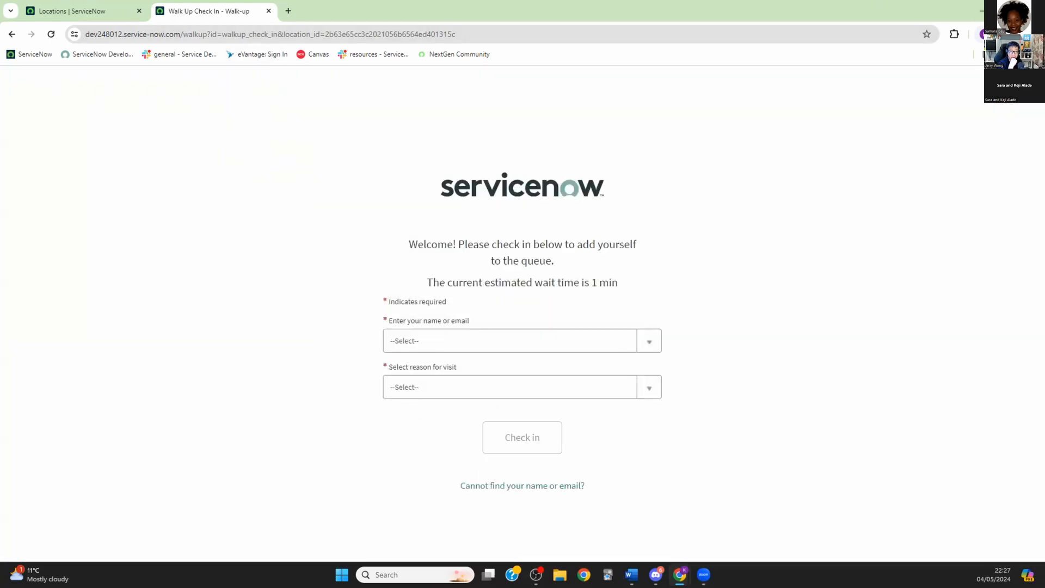
Step: Restore the browser window and fit it to the left half of the screen
click(1007, 11)
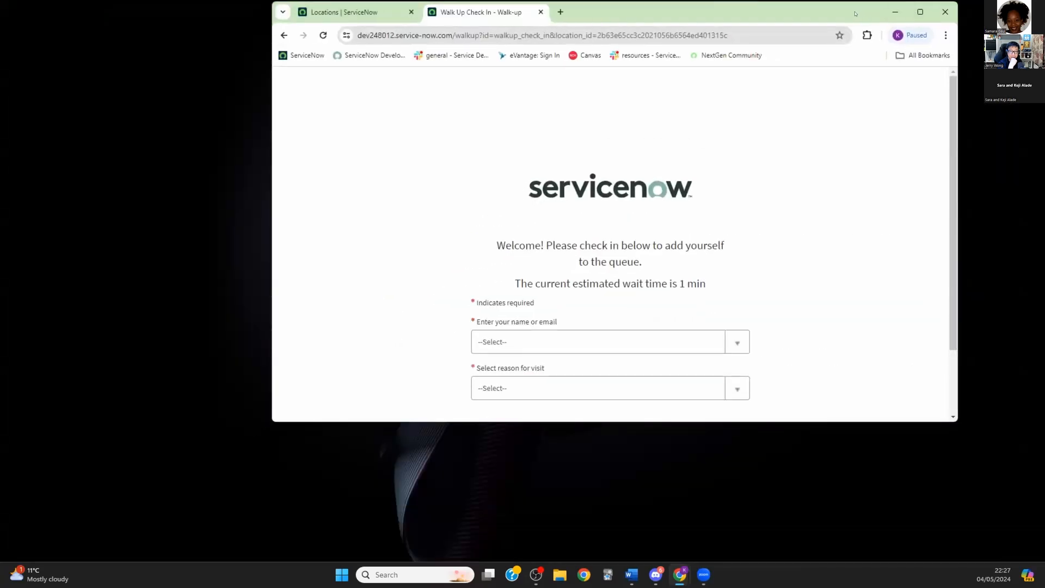
drag(586, 46, 313, 70)
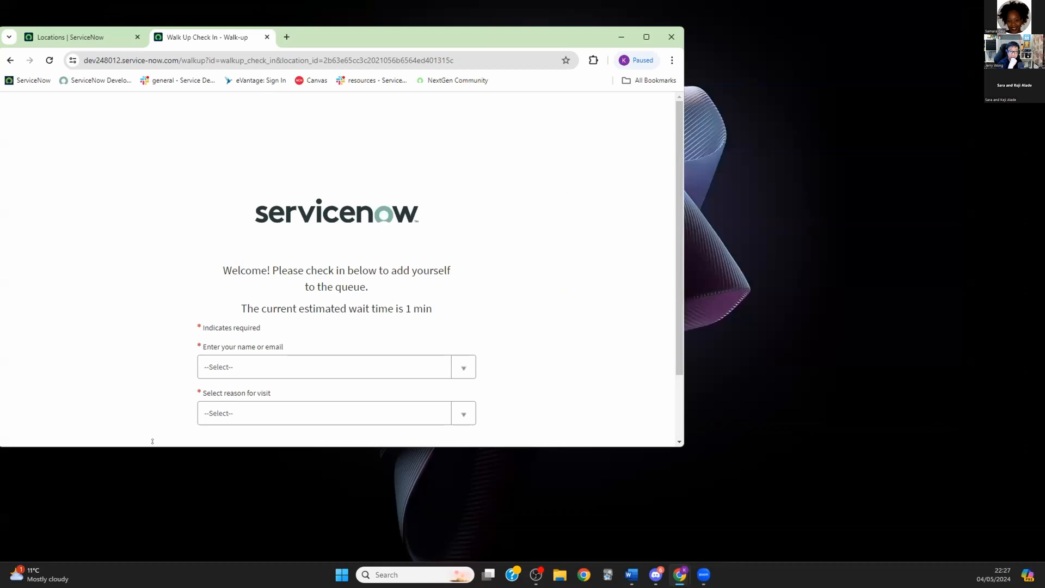
drag(153, 441, 152, 561)
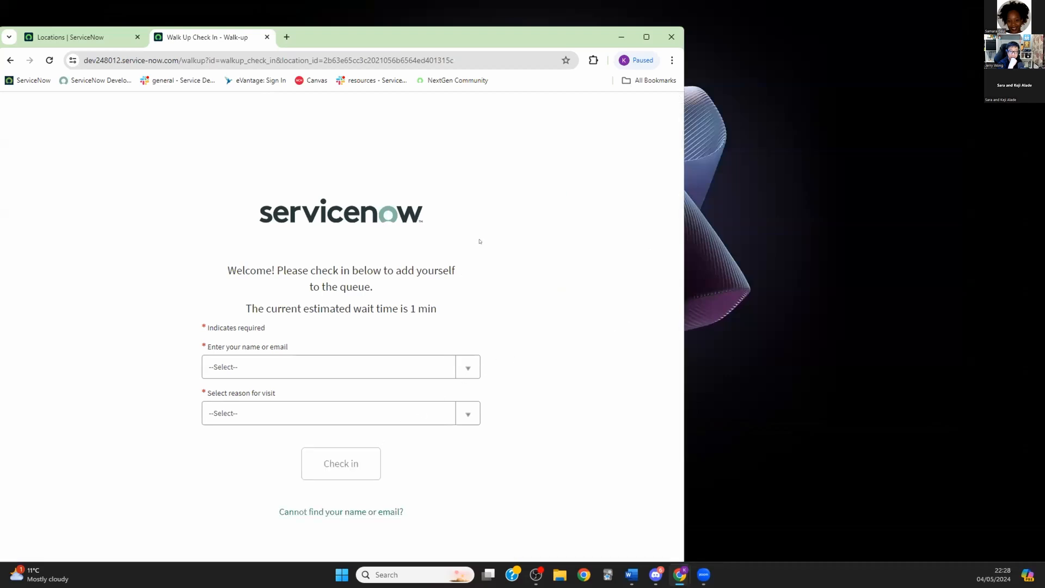
drag(684, 241, 530, 241)
Step: Duplicate the check-in tab into a second window, go back twice there, then close it
right_click(205, 32)
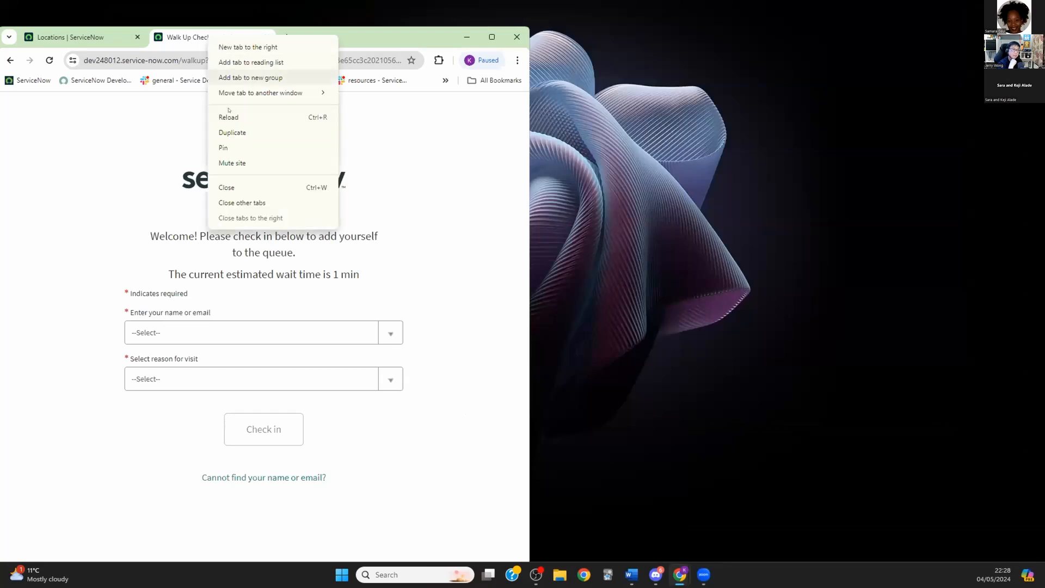
click(223, 131)
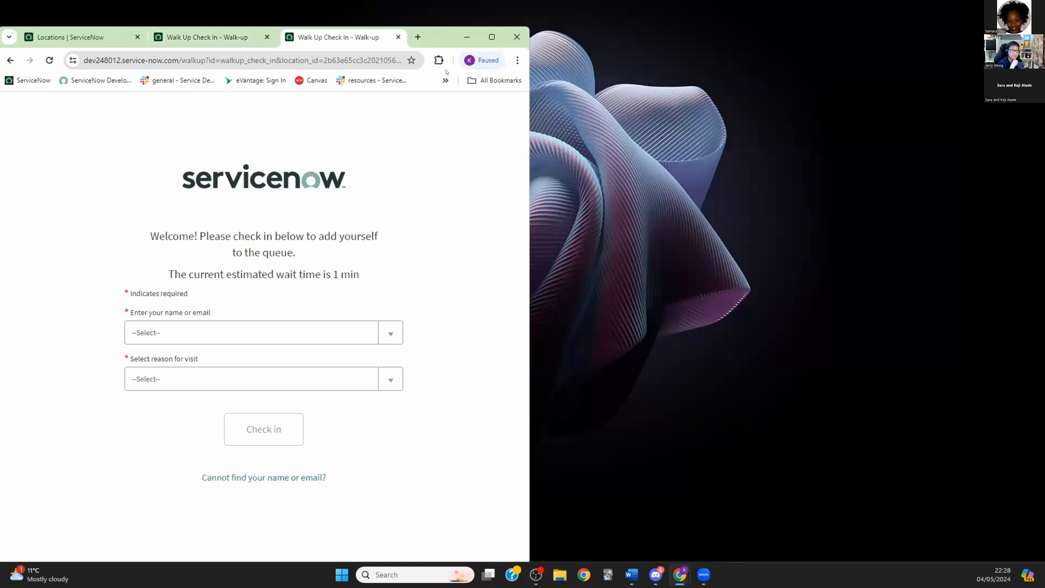
drag(354, 37, 625, 41)
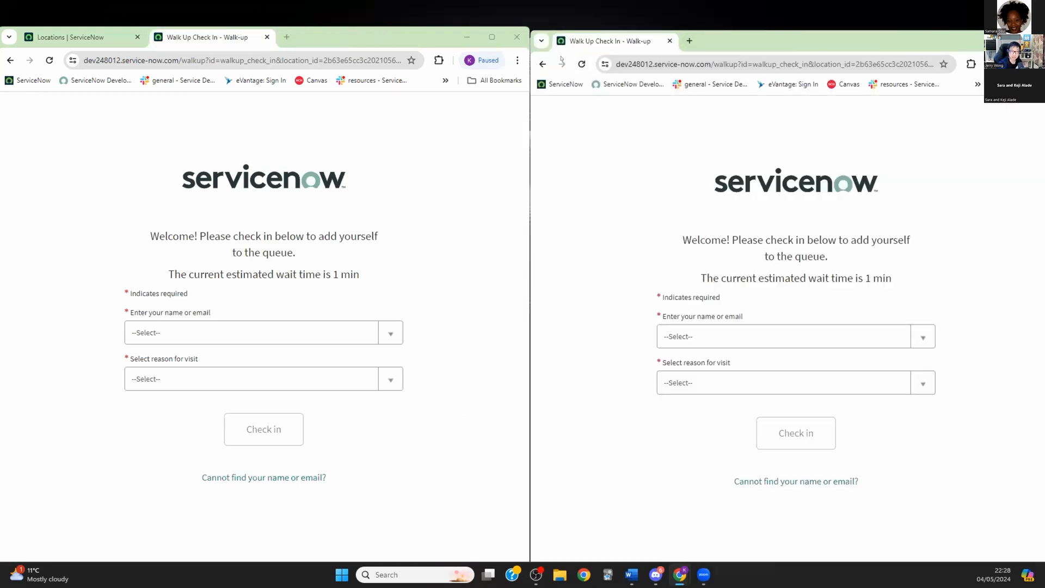
click(542, 64)
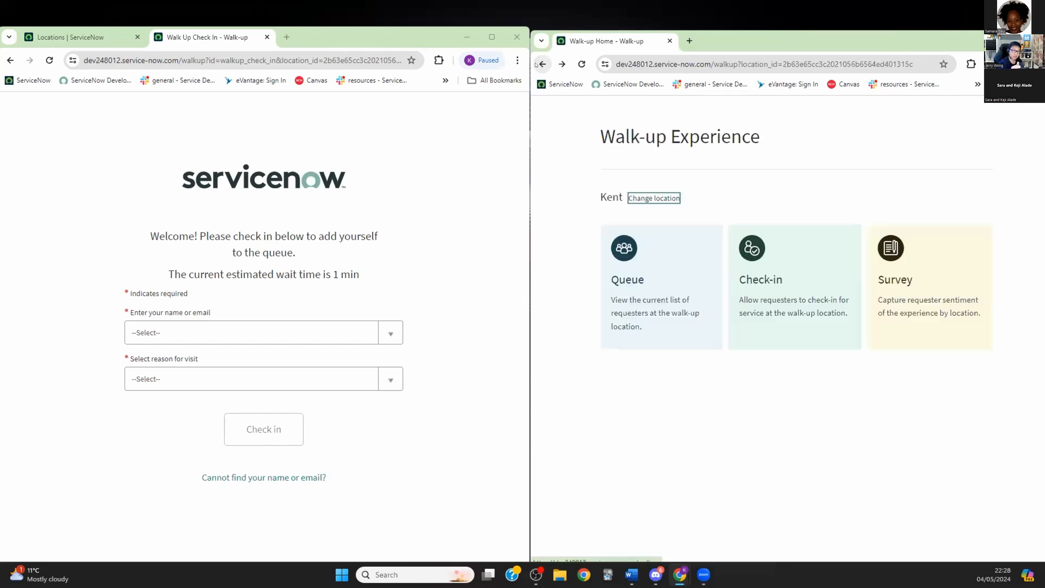
click(541, 64)
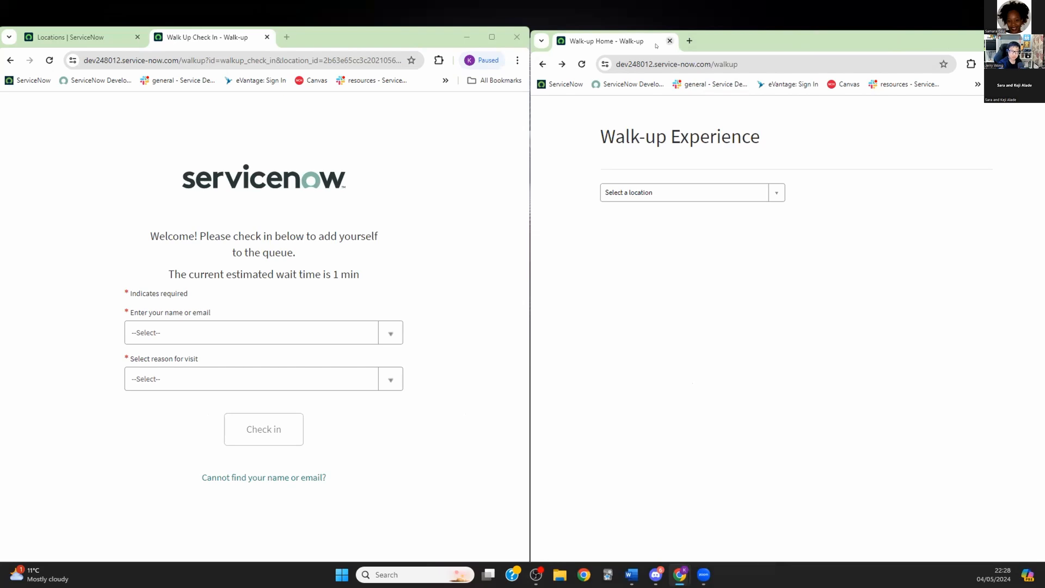
click(669, 41)
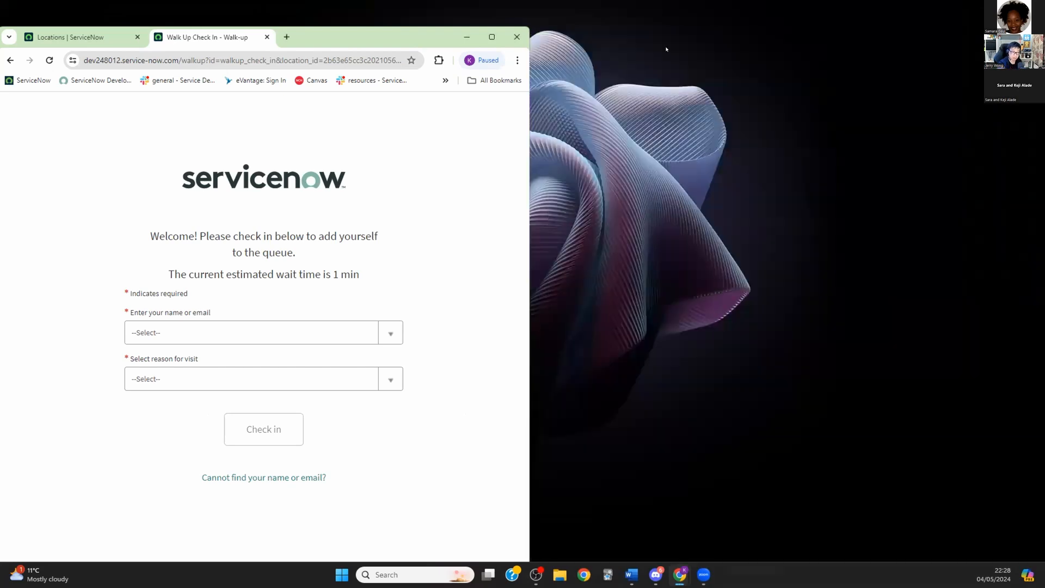
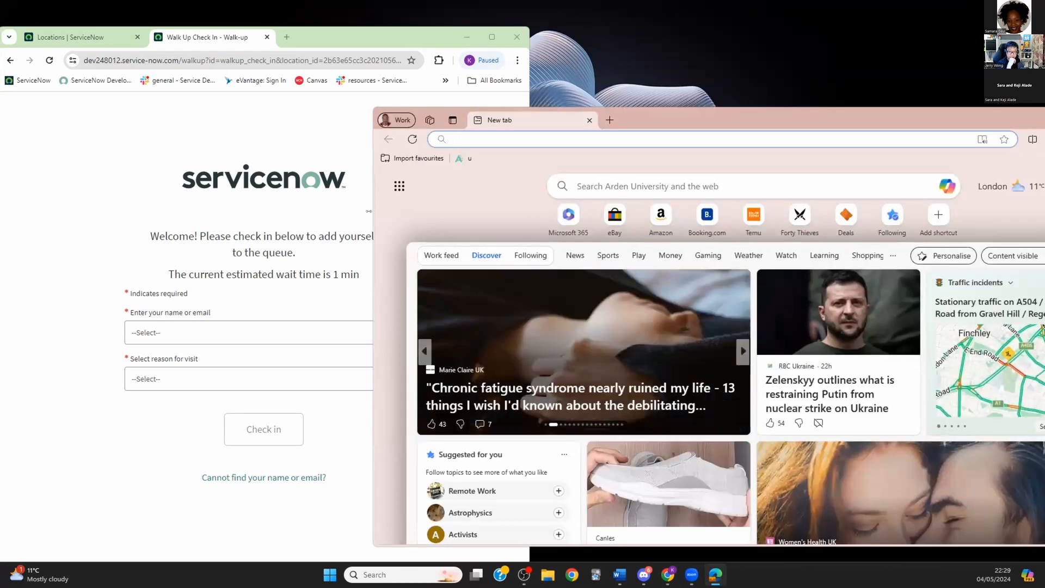
Step: Narrow the Edge window and move it up and left beside Chrome
drag(373, 187, 571, 188)
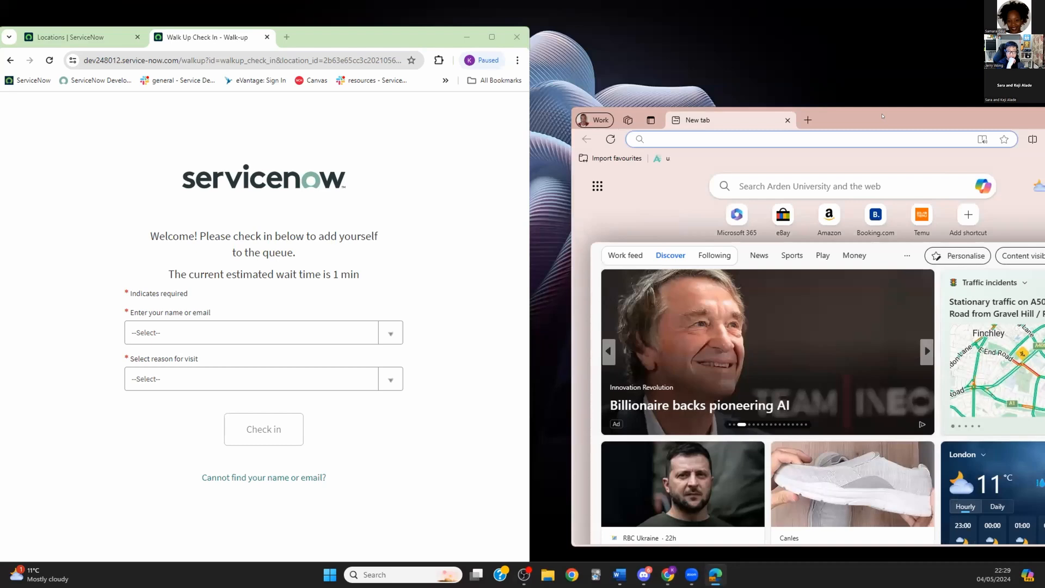
drag(579, 117, 501, 46)
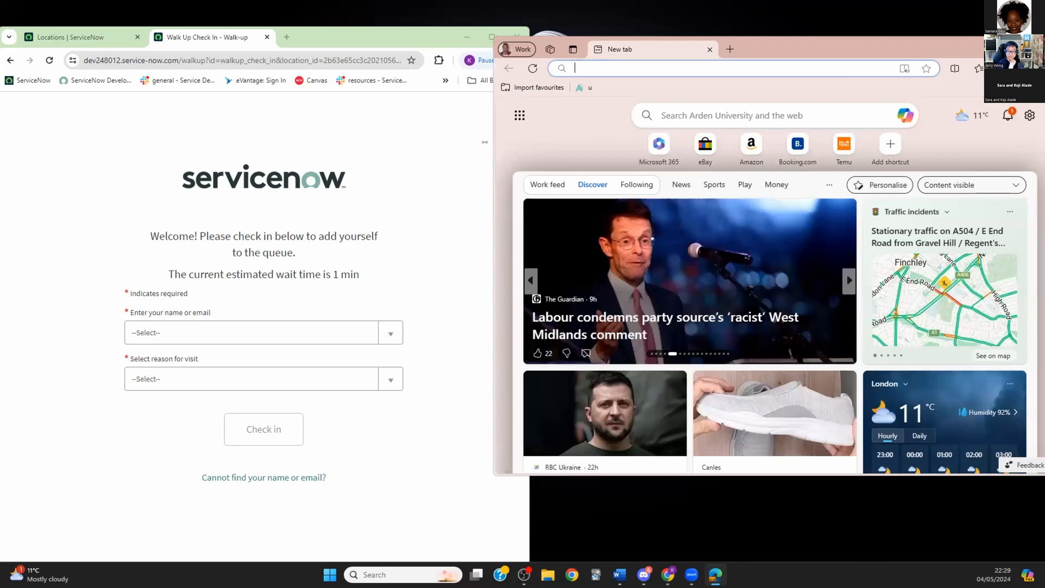
drag(494, 159, 531, 159)
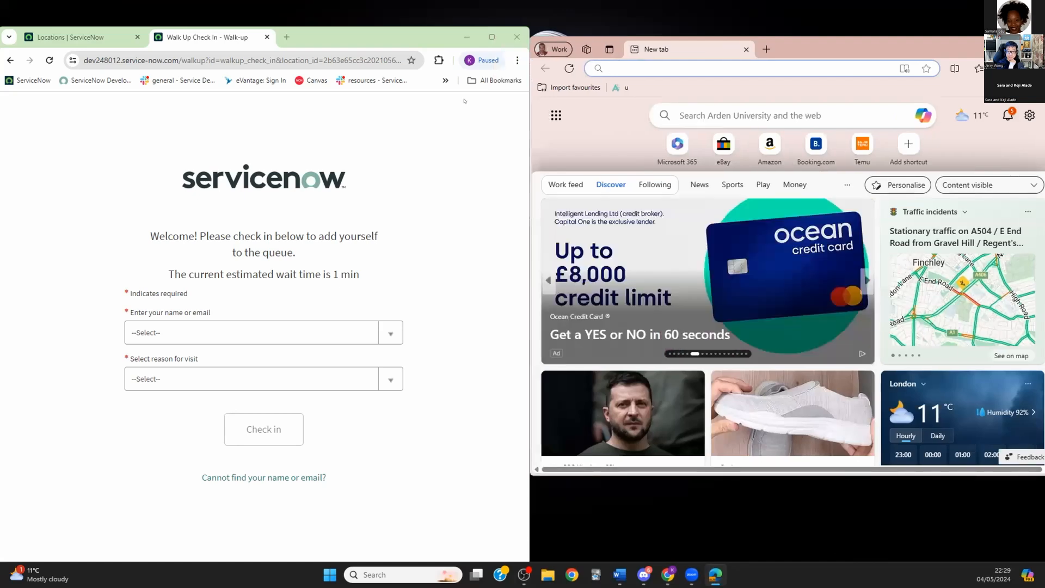
Step: Load the copied Walk-up check-in URL in Edge, then switch Chrome to the Locations tab
click(375, 60)
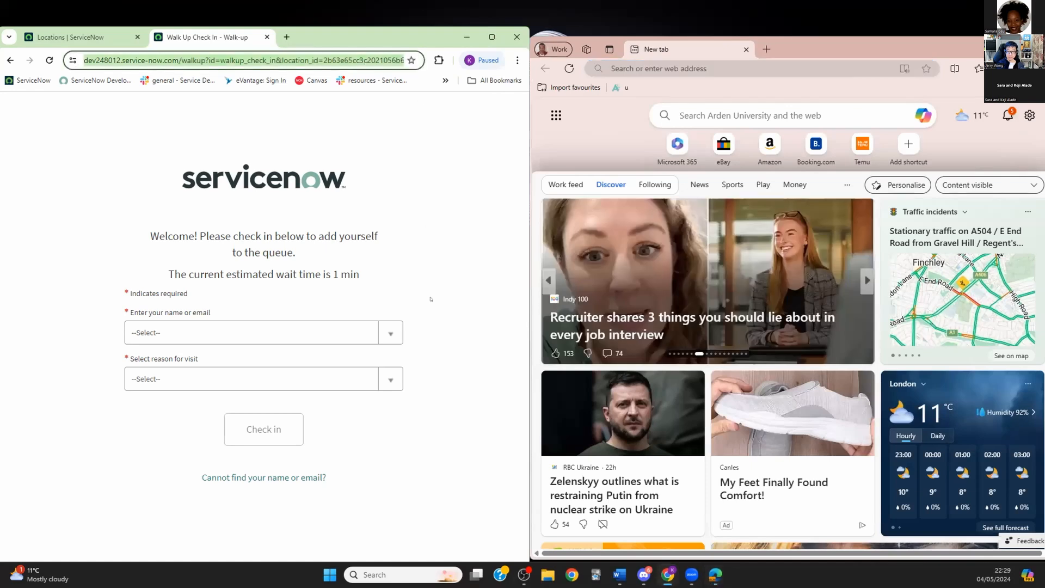
click(666, 67)
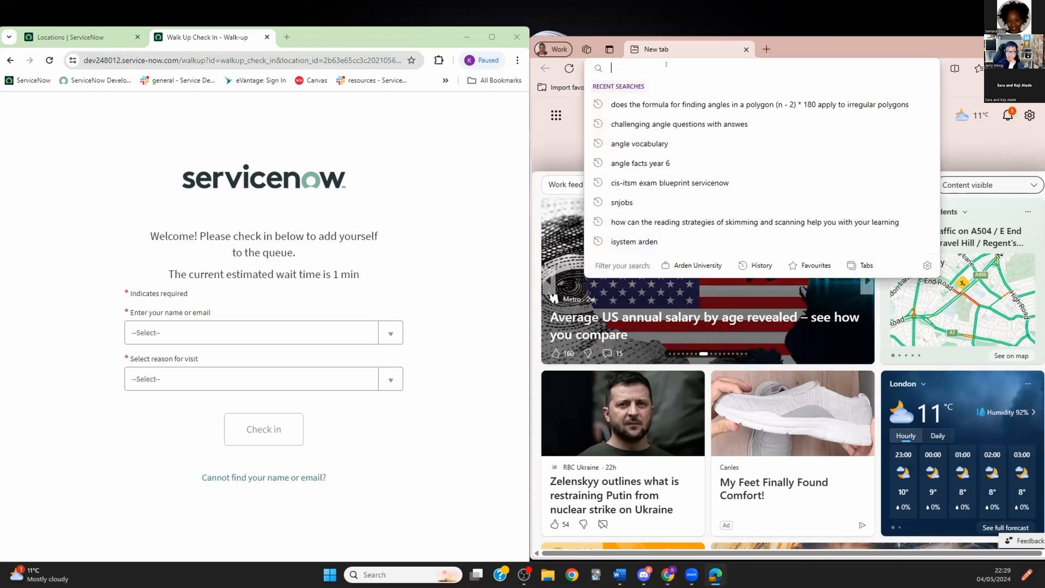
key(ctrl+v)
key(Return)
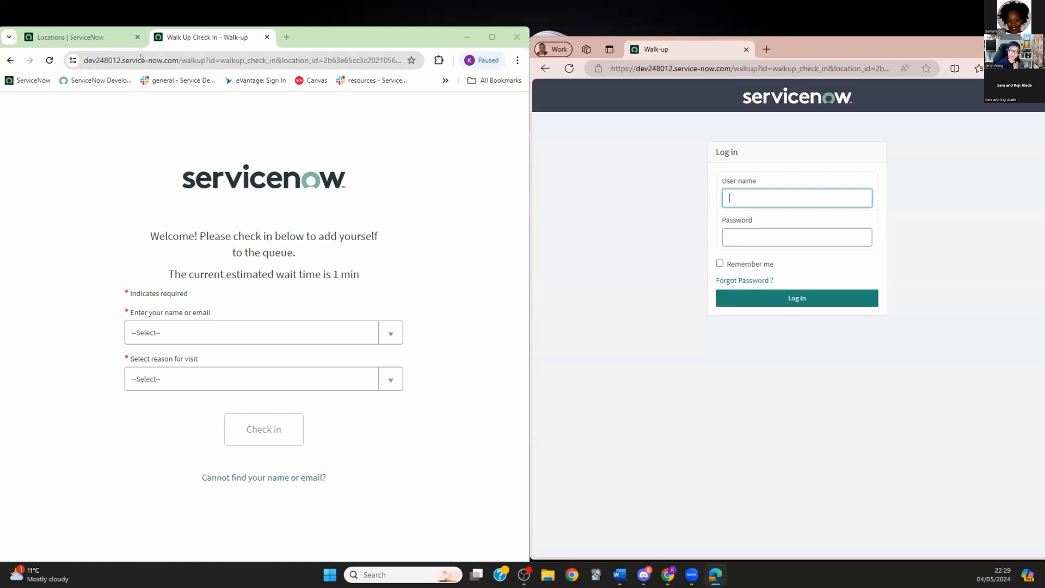
click(80, 38)
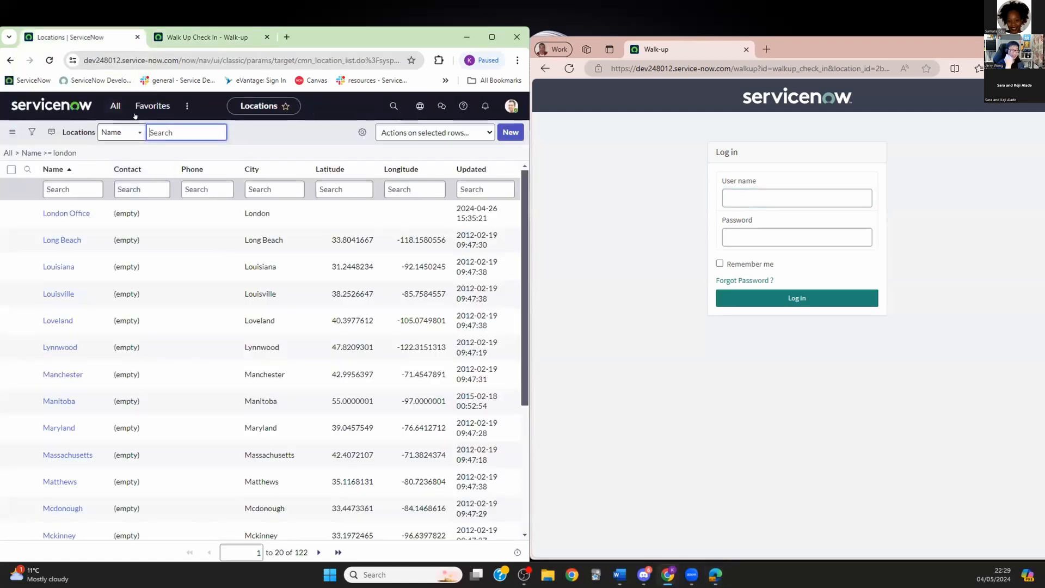
Step: Open the Walkup User record from the Users list filtered to names starting with 'walk'
click(116, 109)
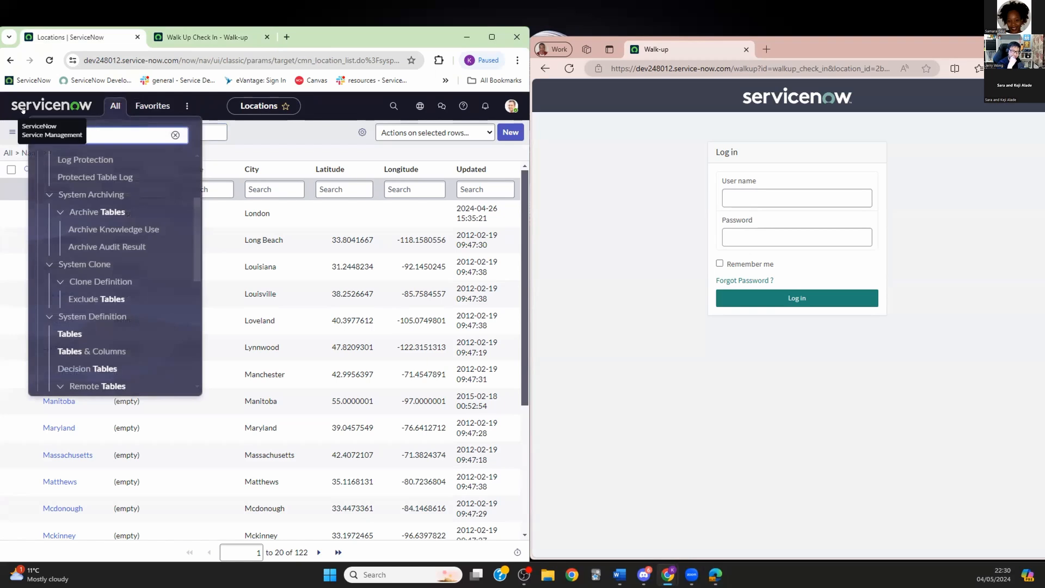
text(users)
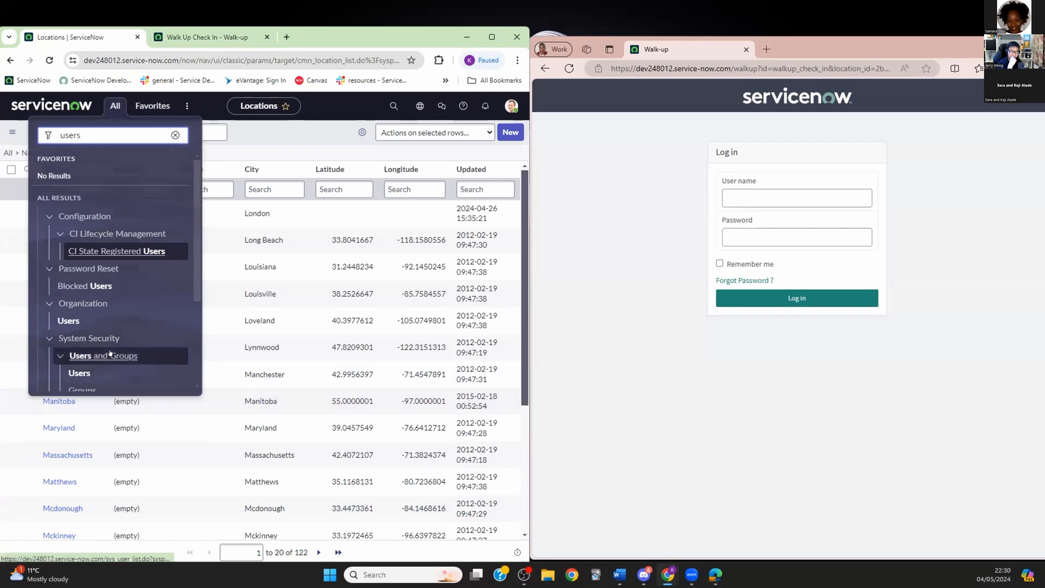
scroll(84, 268, down, 3)
click(82, 237)
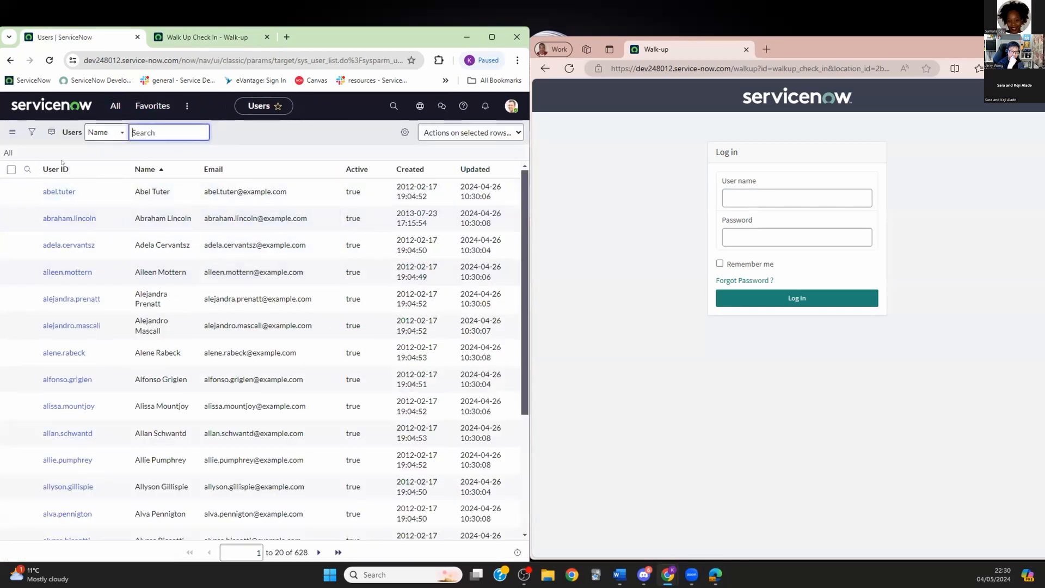
text(walk)
key(Return)
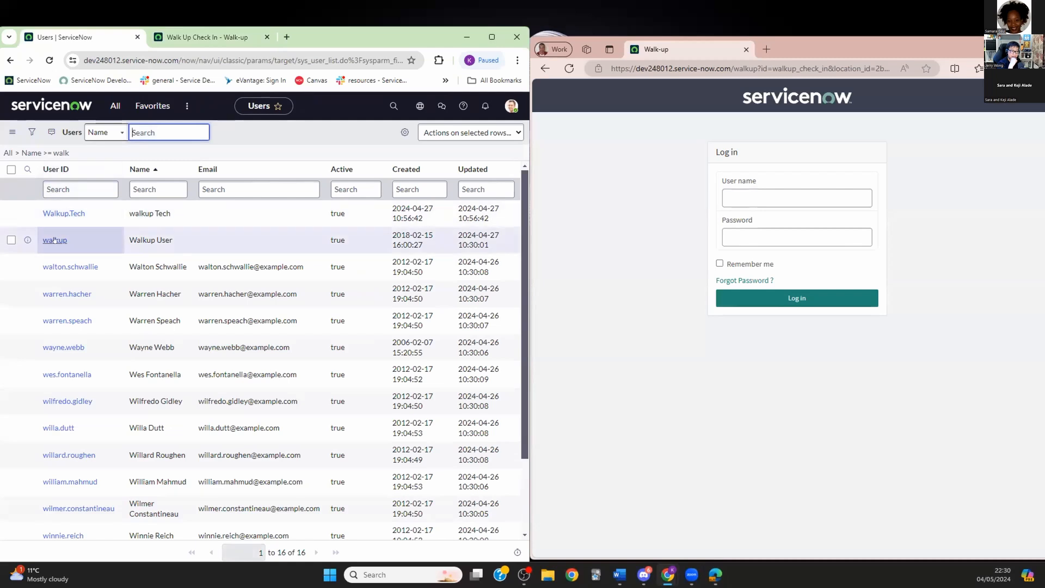
click(54, 240)
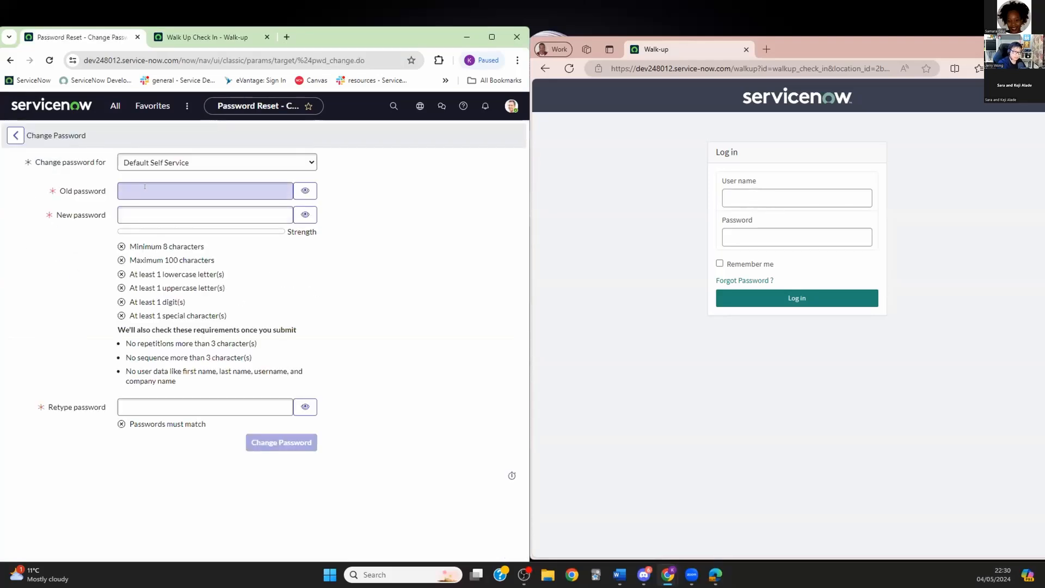
Step: Abandon the Change Password form with the old password cleared and return to the Walkup User record
click(190, 187)
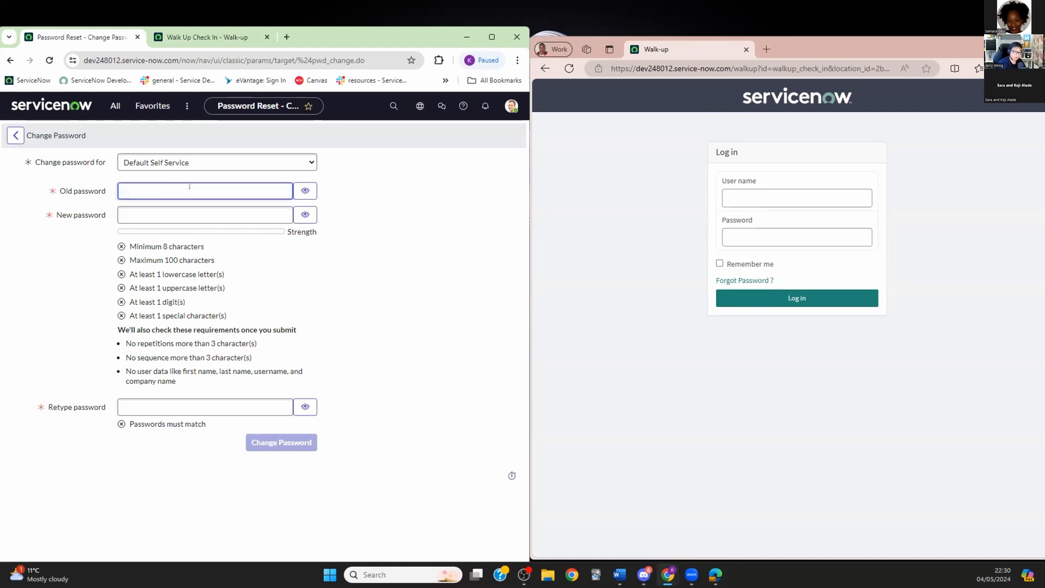
text(••••)
key(BackSpace)
key(BackSpace)
key(BackSpace)
key(BackSpace)
click(15, 135)
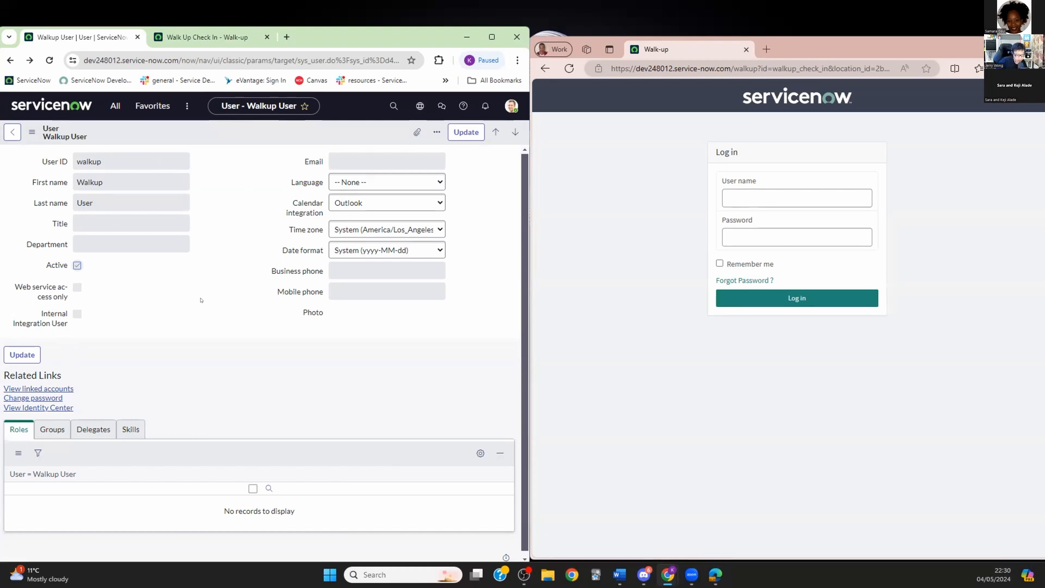
Step: Inspect the record's form context menu and additional navigation menus, then dismiss them
right_click(205, 127)
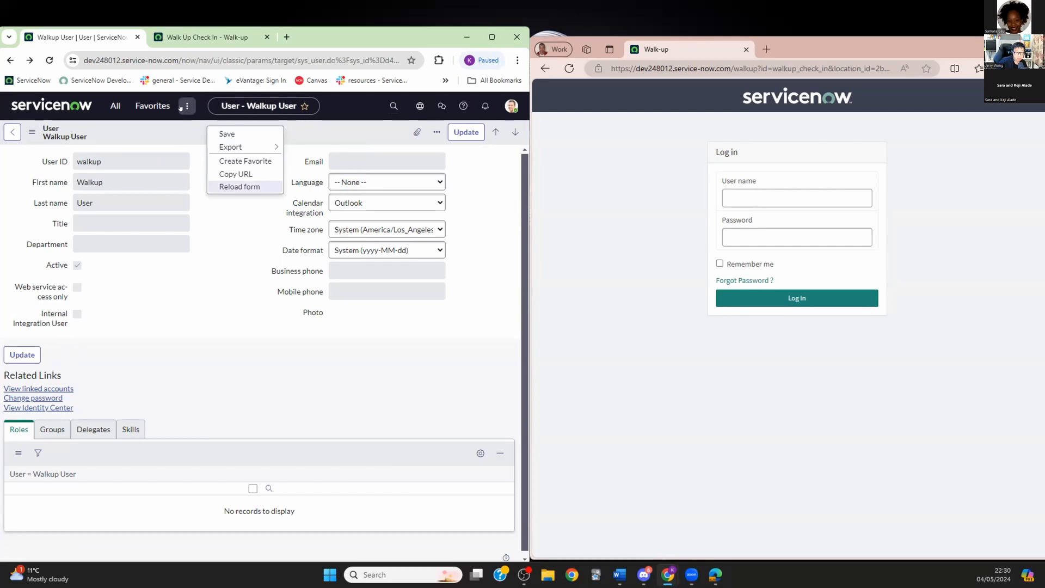
click(186, 106)
click(235, 249)
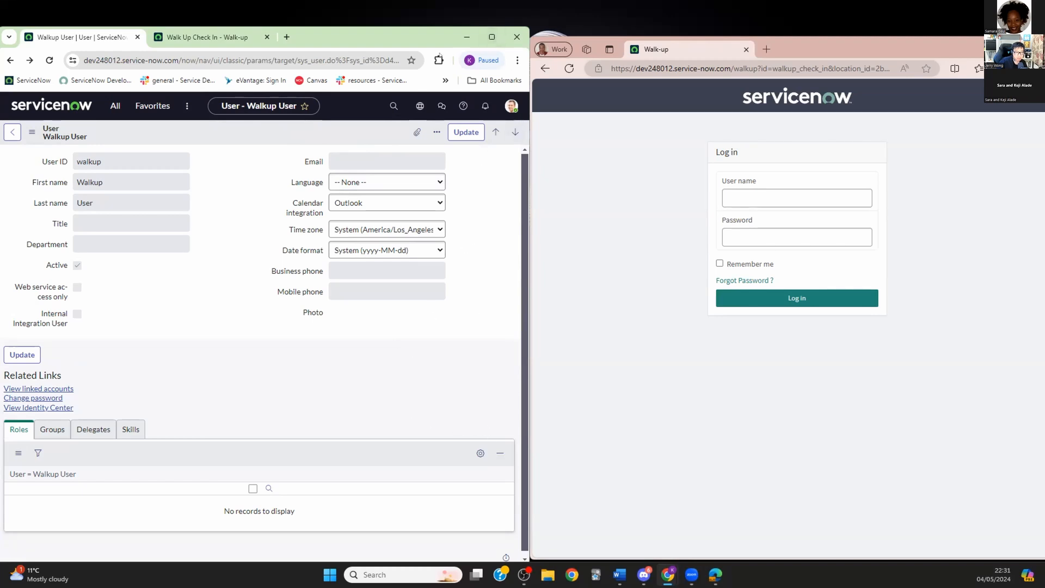
Step: Maximize Chrome, review the record's additional actions and application scope, reload, and open the account menu
click(491, 37)
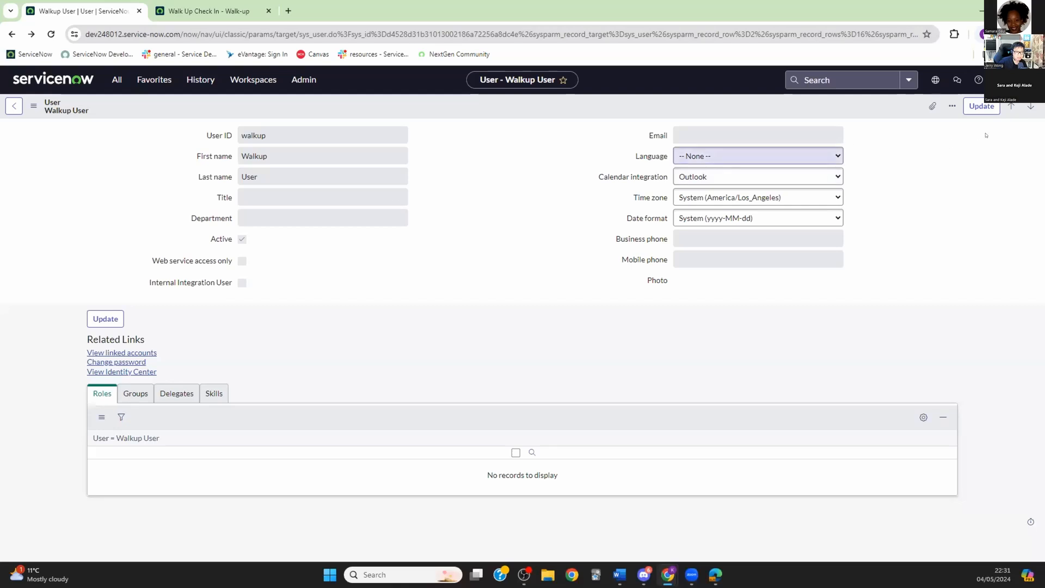
click(952, 106)
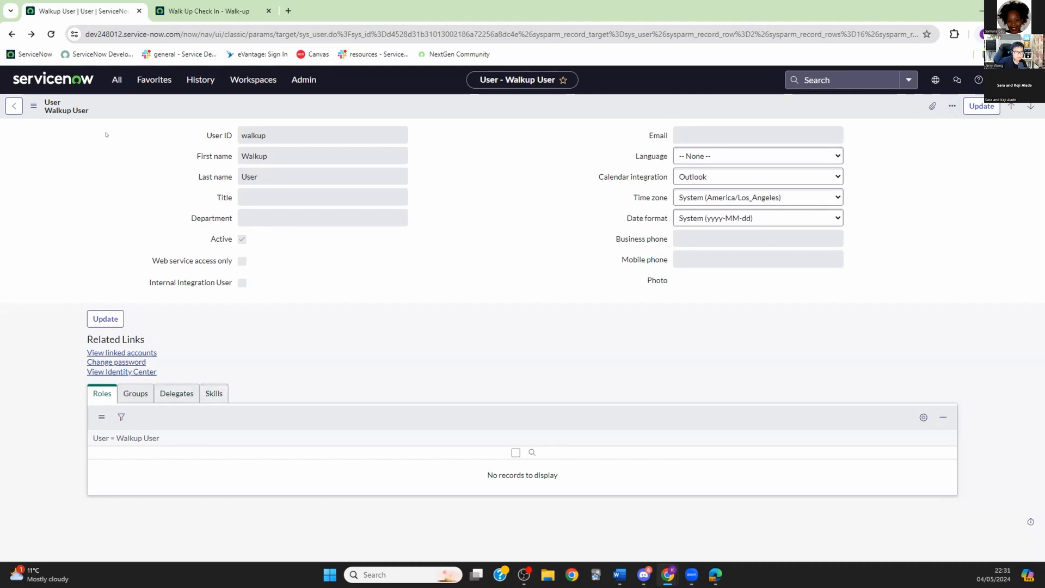
click(33, 106)
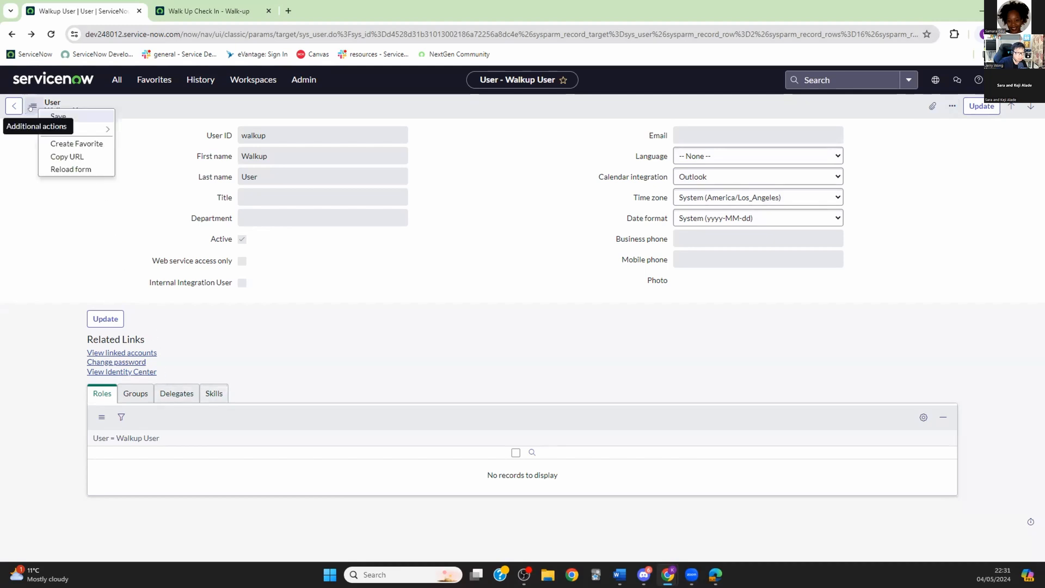
click(56, 221)
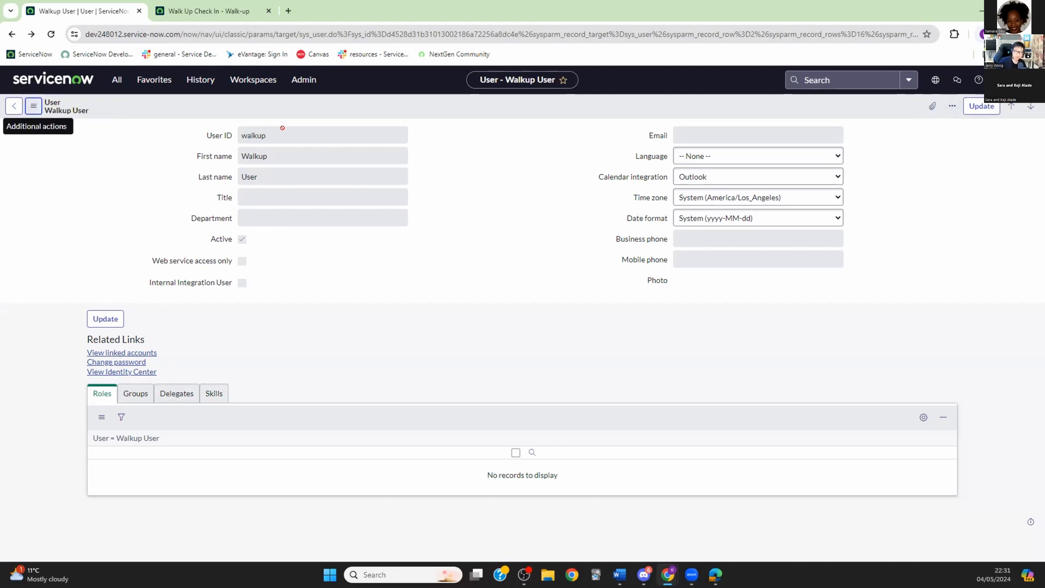
click(936, 79)
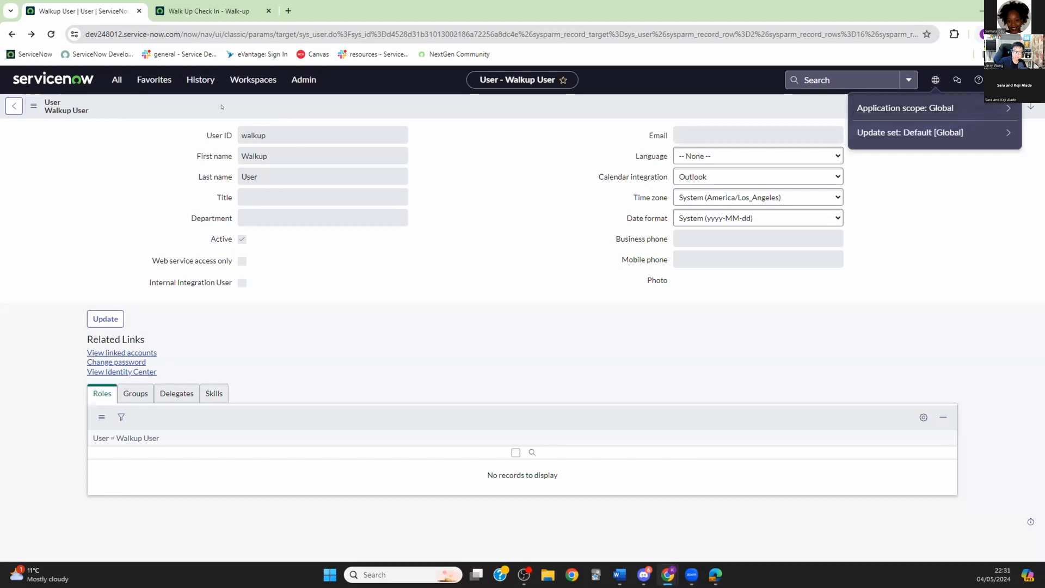
click(50, 33)
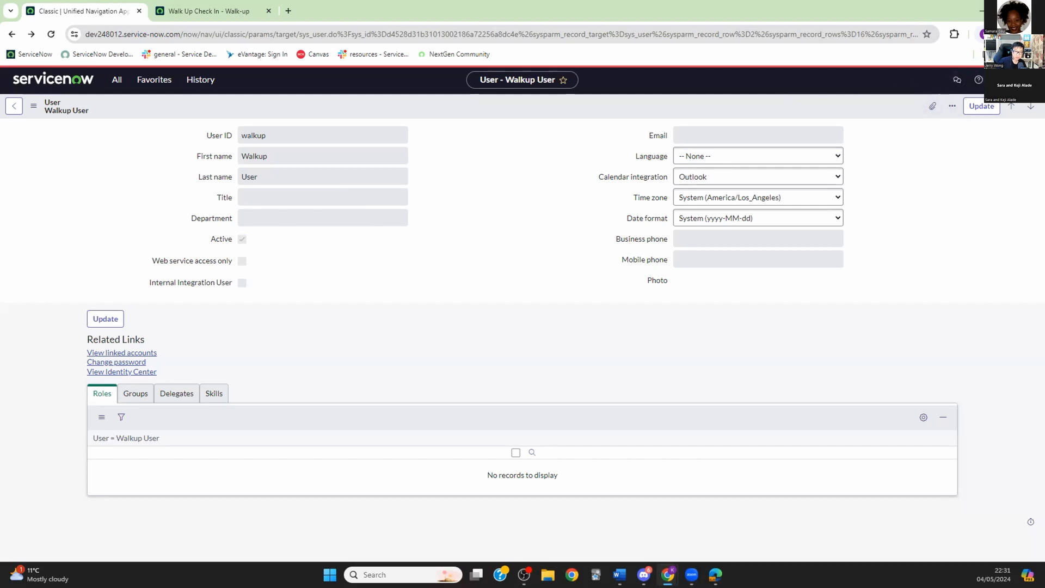
click(1000, 79)
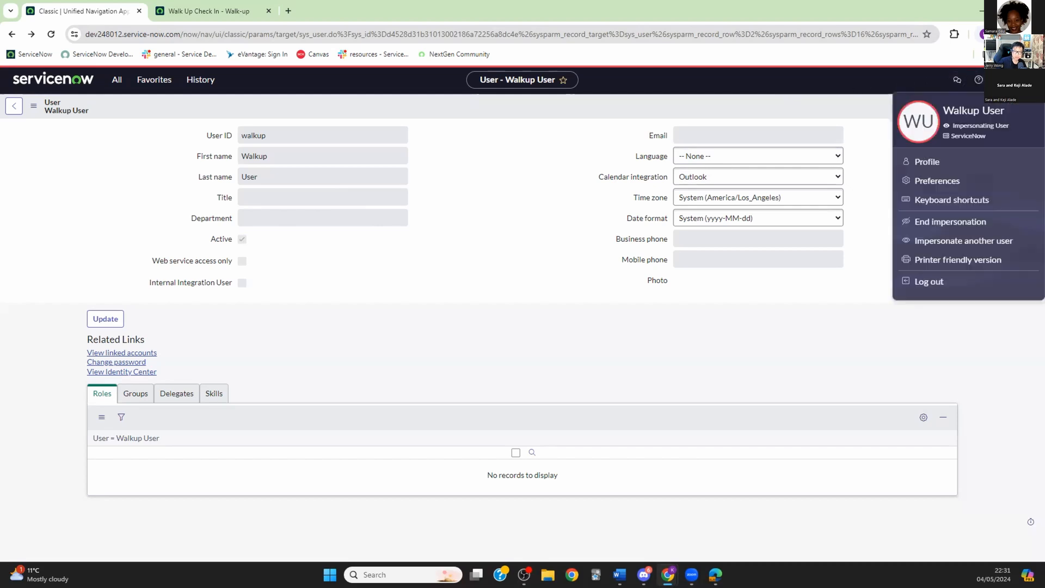
Step: End the Walkup User impersonation and filter the Users list to names starting with 'walk'
click(952, 221)
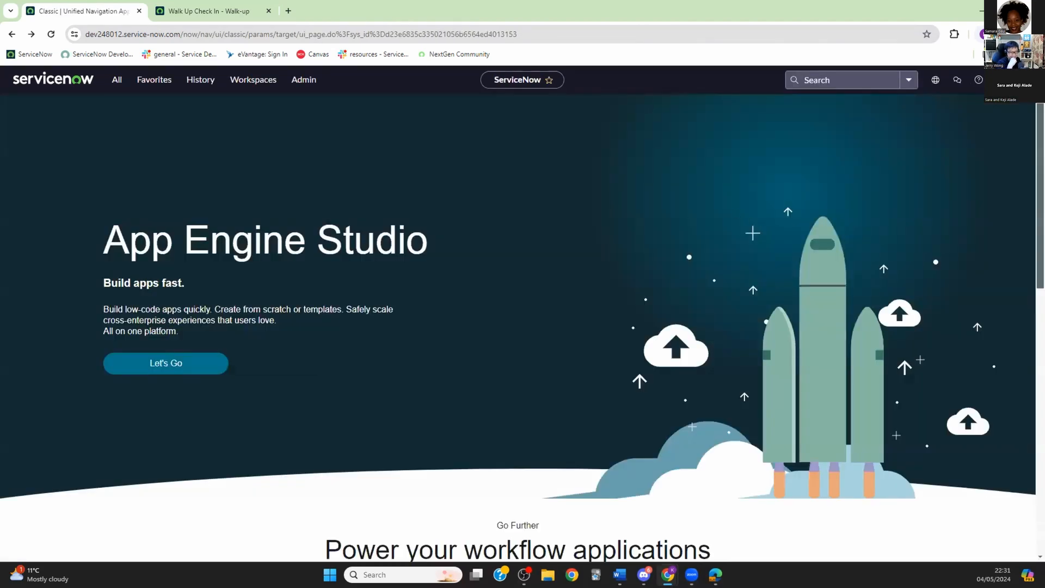
click(117, 82)
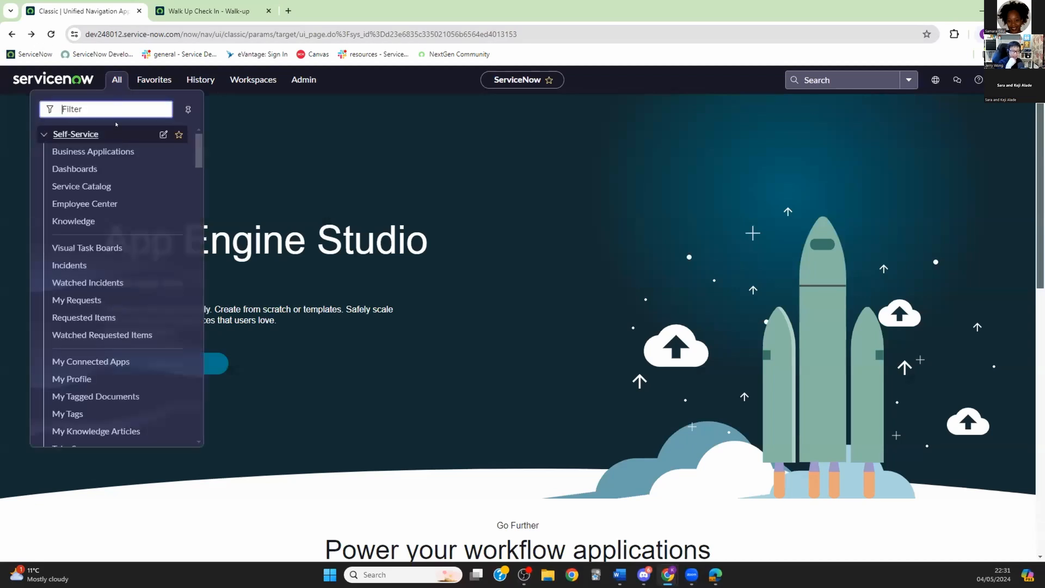
text(users)
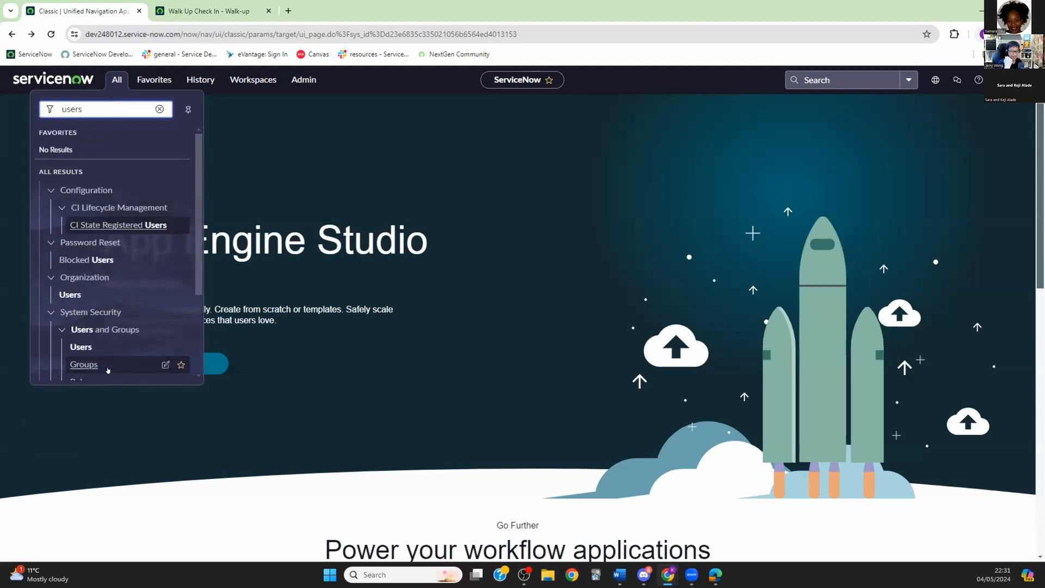
click(81, 347)
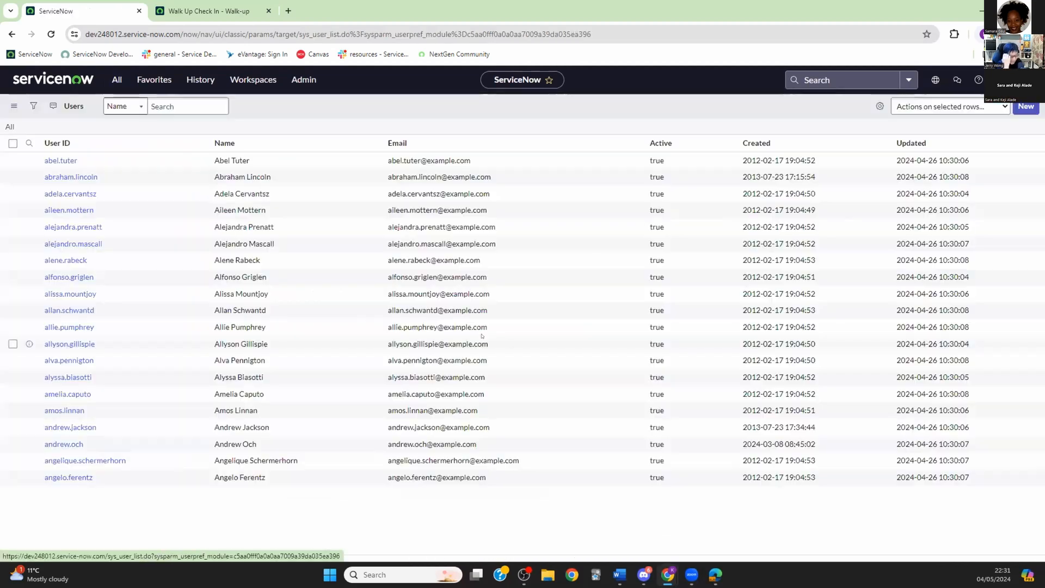
text(walk)
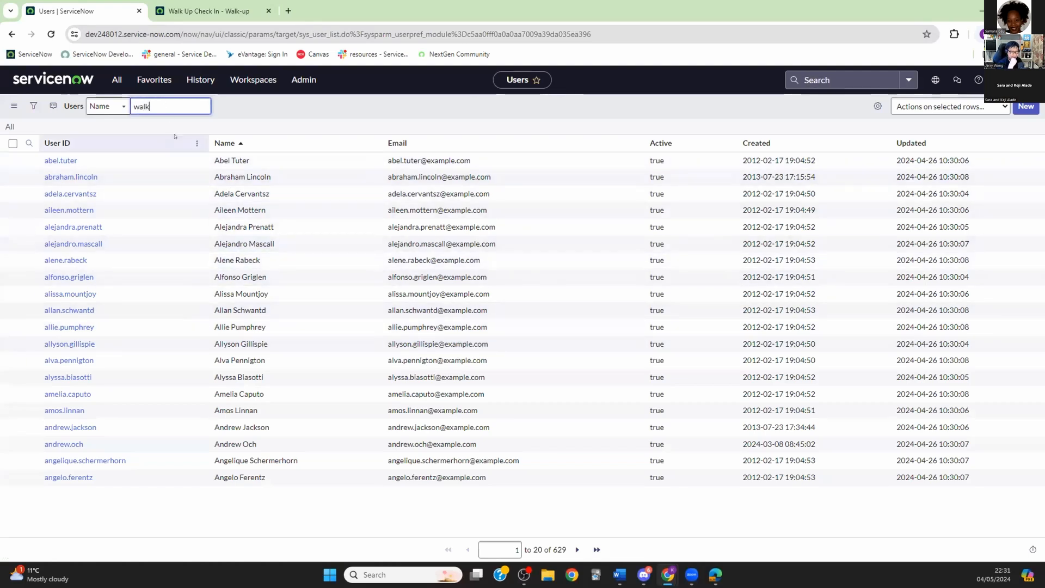
key(Return)
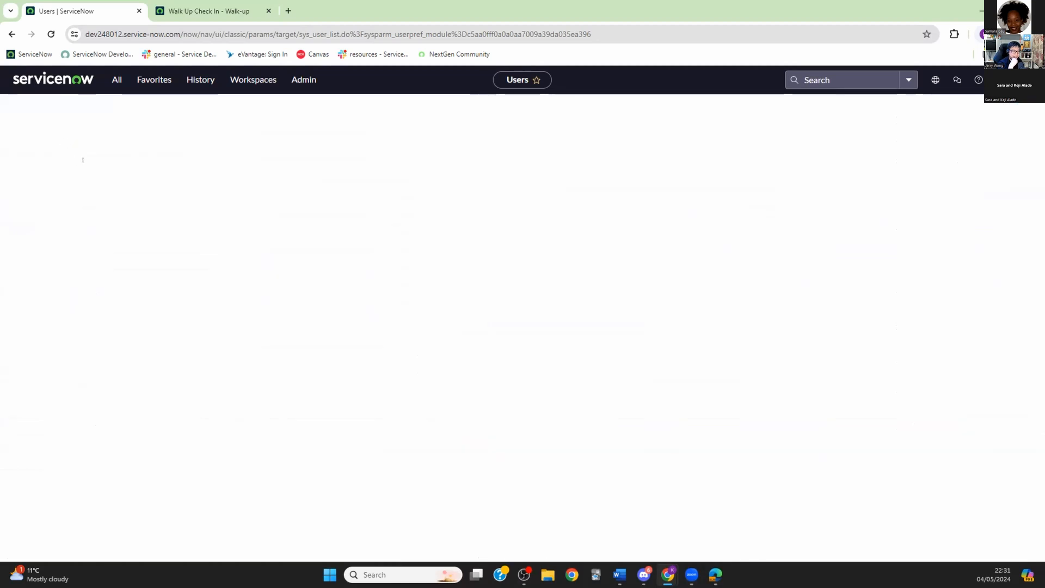
Step: Open the Walkup User record, view its Password Reset page, and return to the record
click(55, 198)
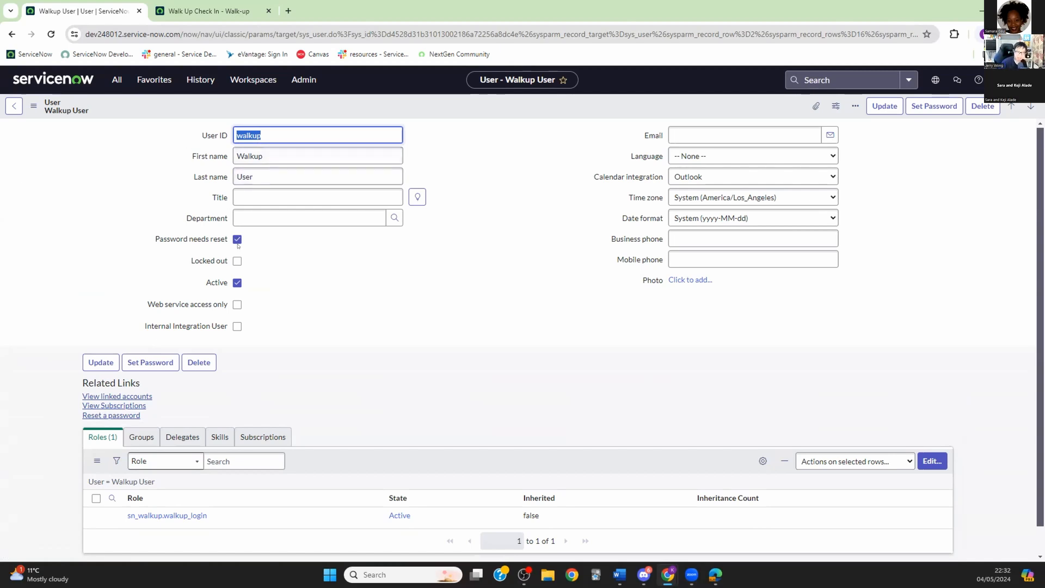
click(119, 414)
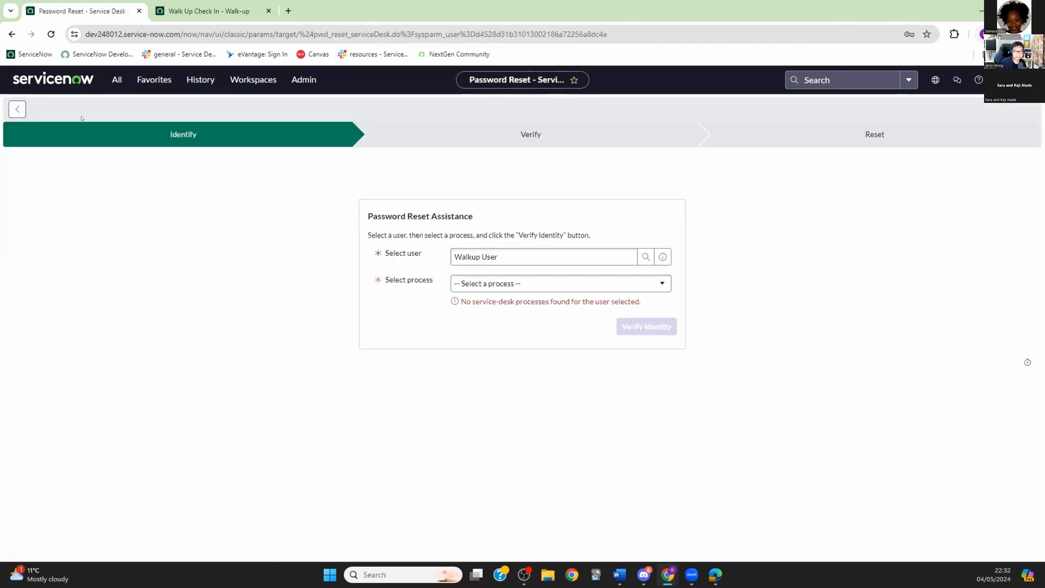
click(17, 109)
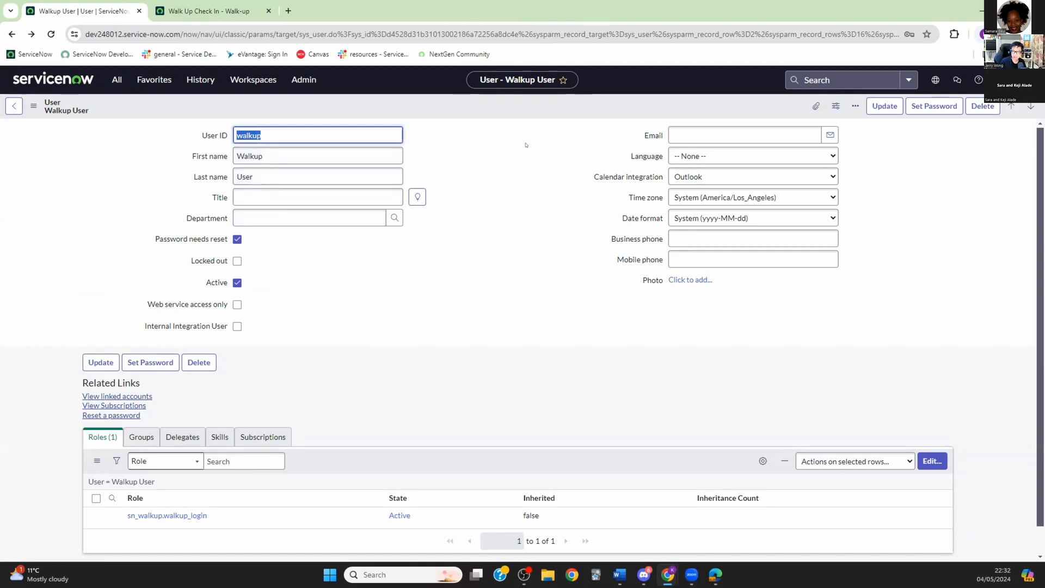
Step: Generate a random password for Walkup User, copy it, and save it to the account
click(934, 107)
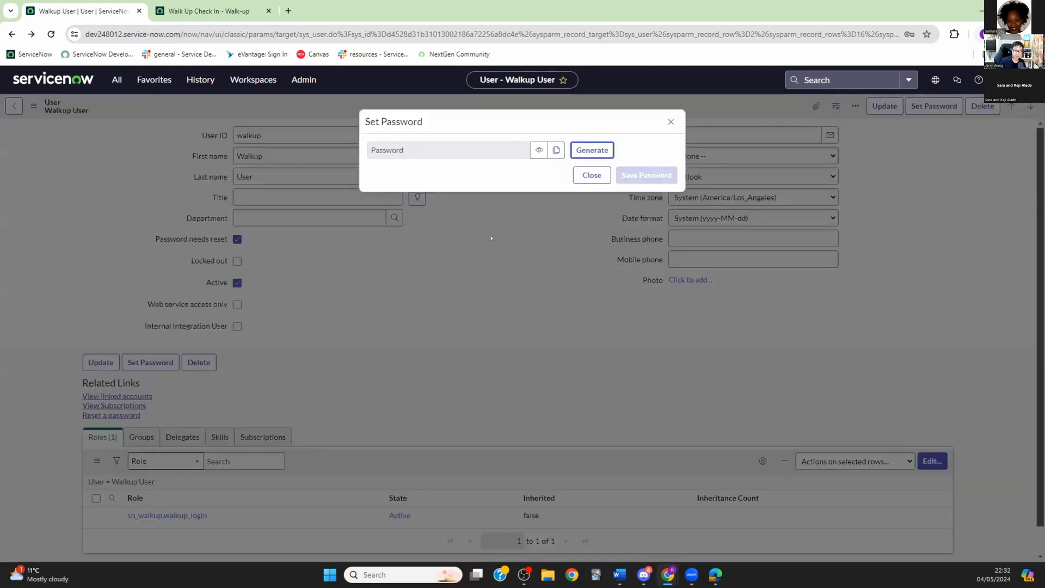
click(590, 150)
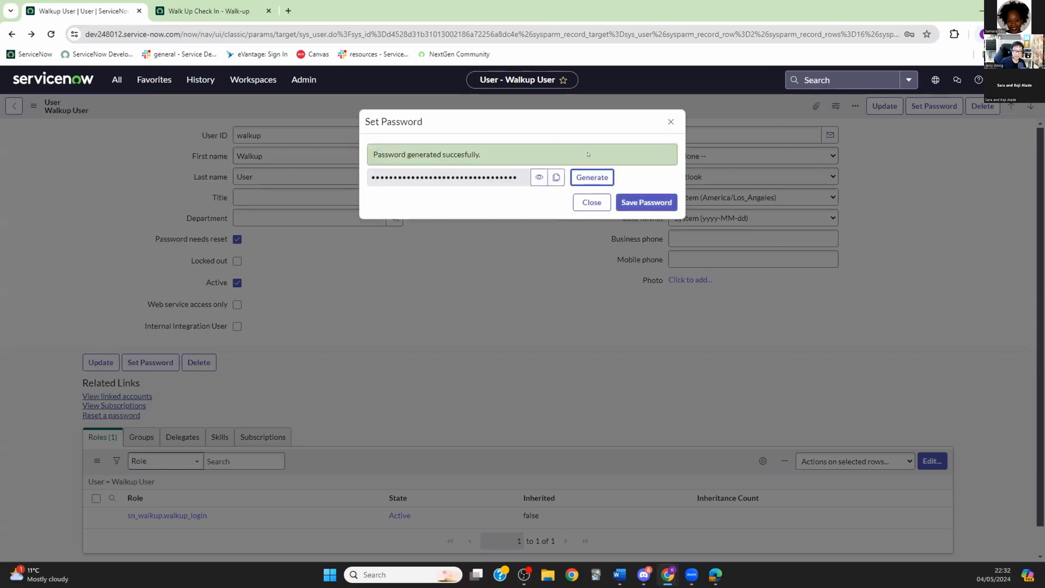
click(555, 177)
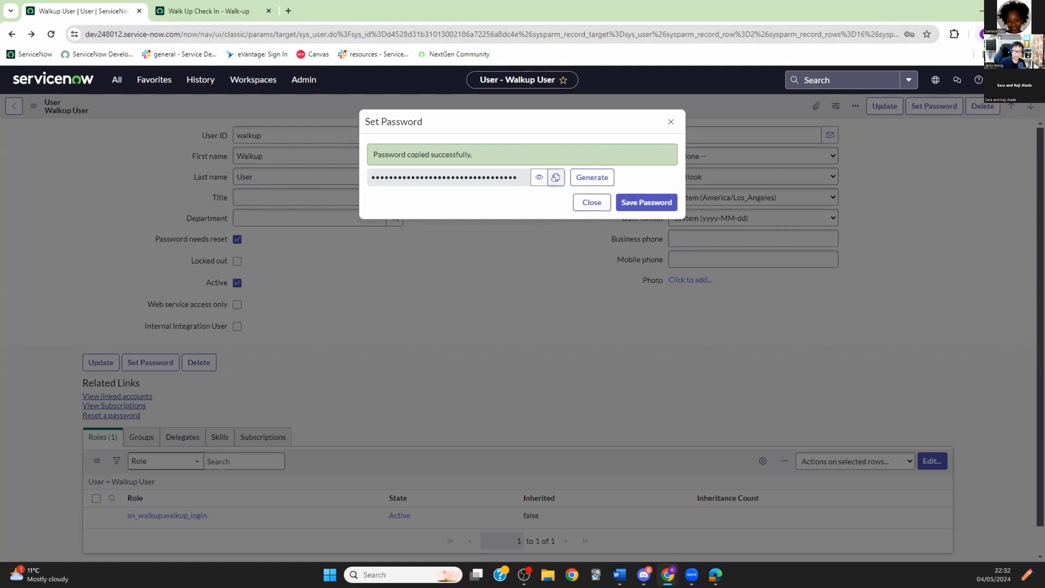
click(674, 203)
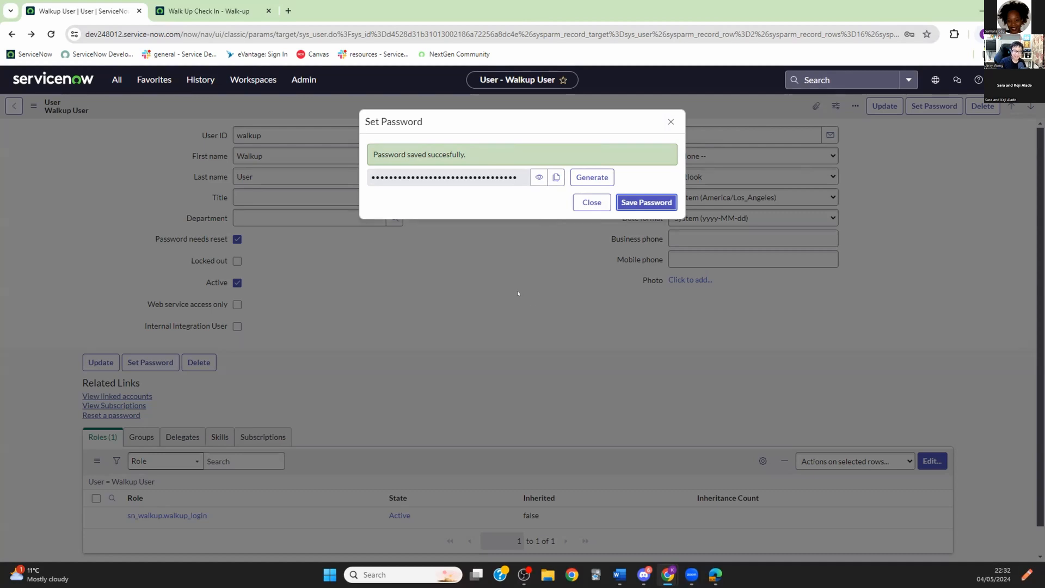
click(600, 207)
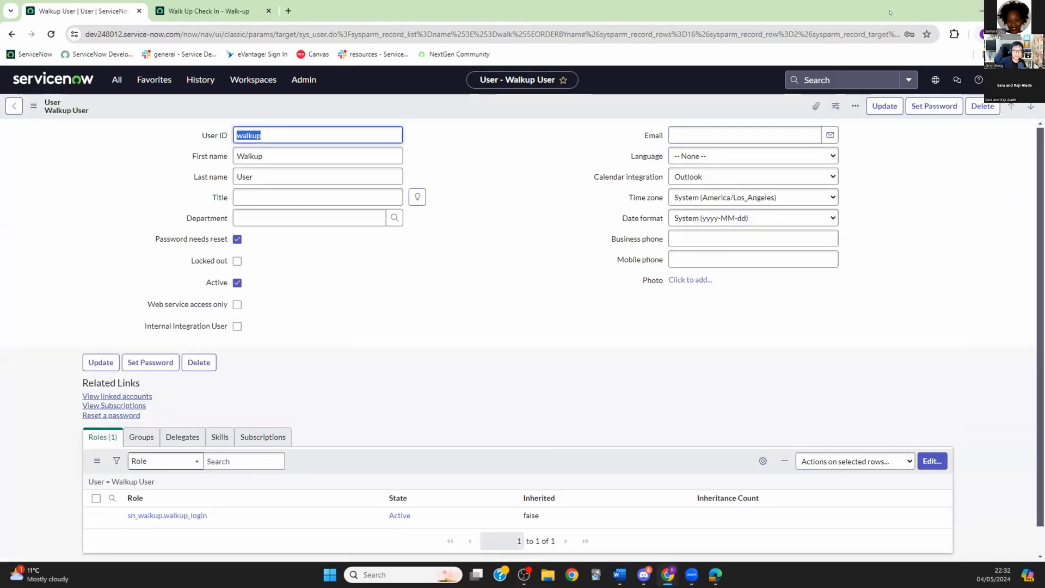
click(1007, 11)
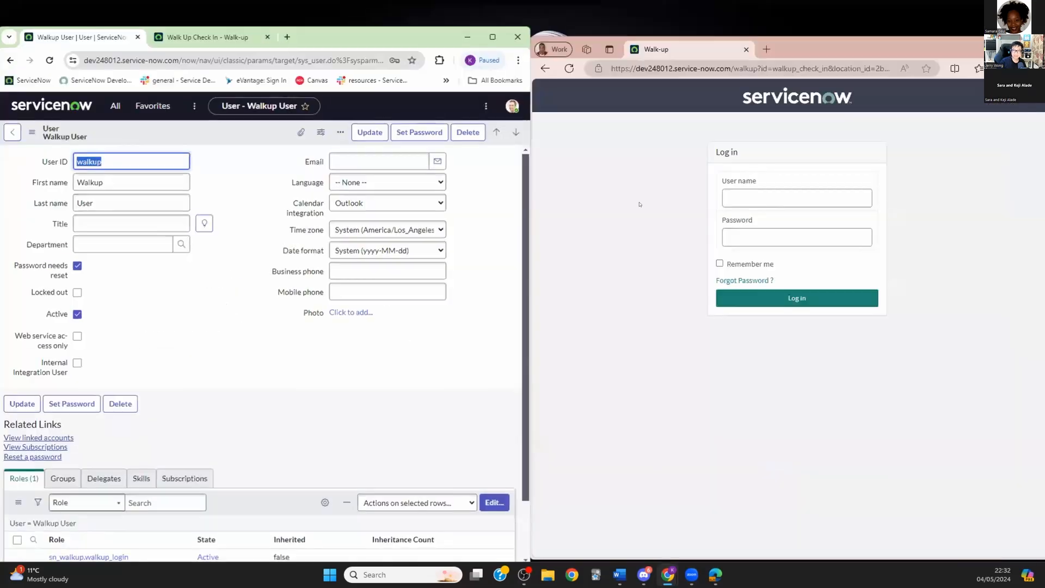
Step: Log in to the walk-up portal in Edge as walkup using the pasted generated password
click(743, 194)
text(walkup)
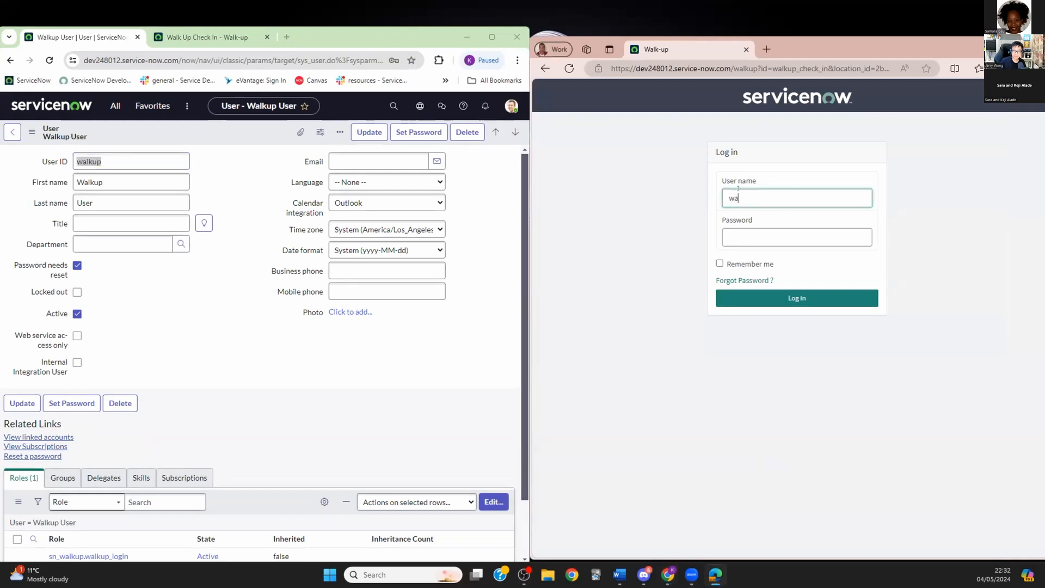
click(738, 232)
key(ctrl+v)
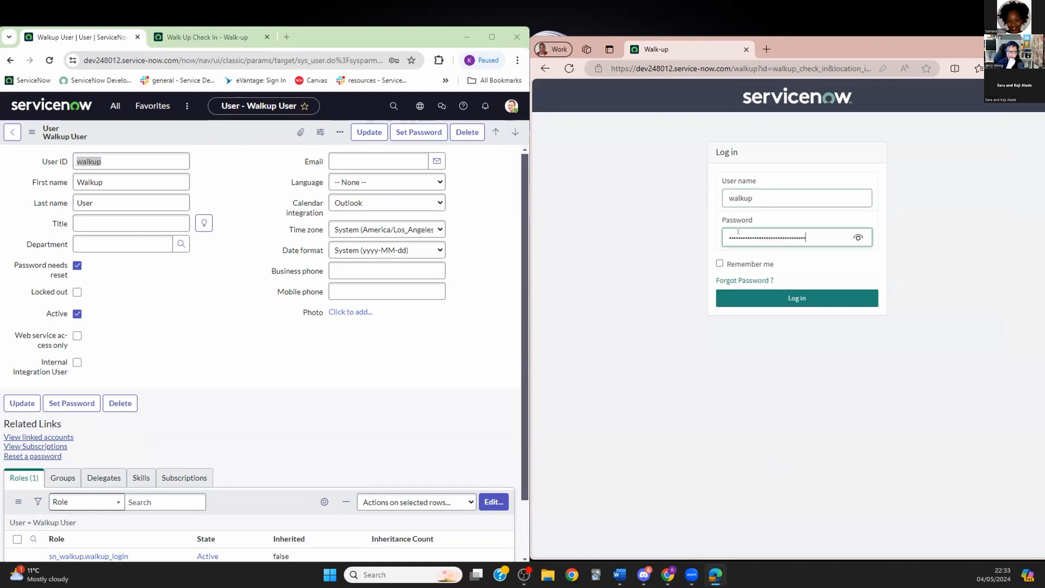
click(795, 298)
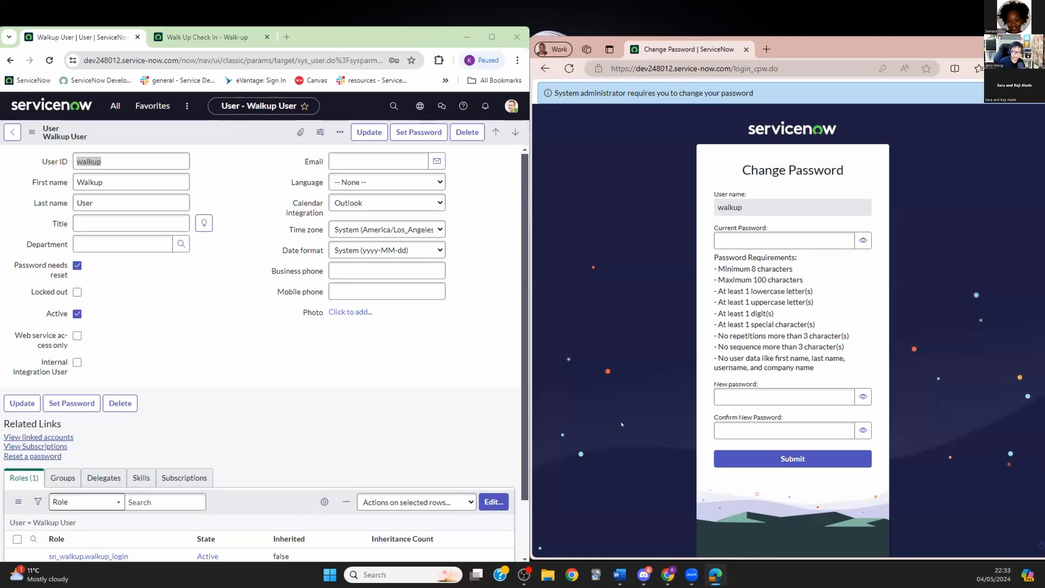
Step: Enter a matching new password in the New and Confirm New Password fields
click(841, 400)
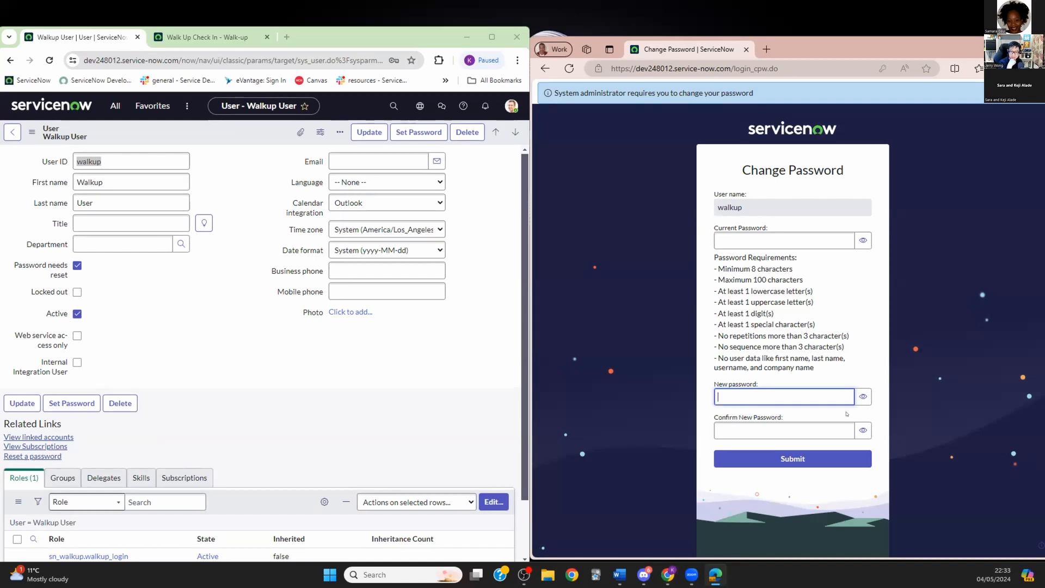
text(•••••••••)
click(863, 397)
click(726, 425)
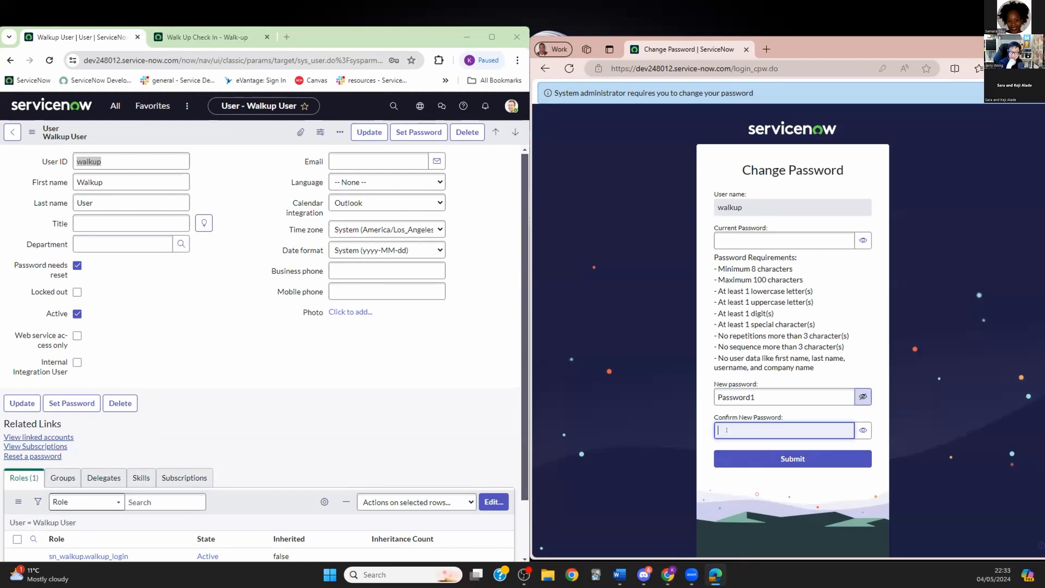
text(Password1)
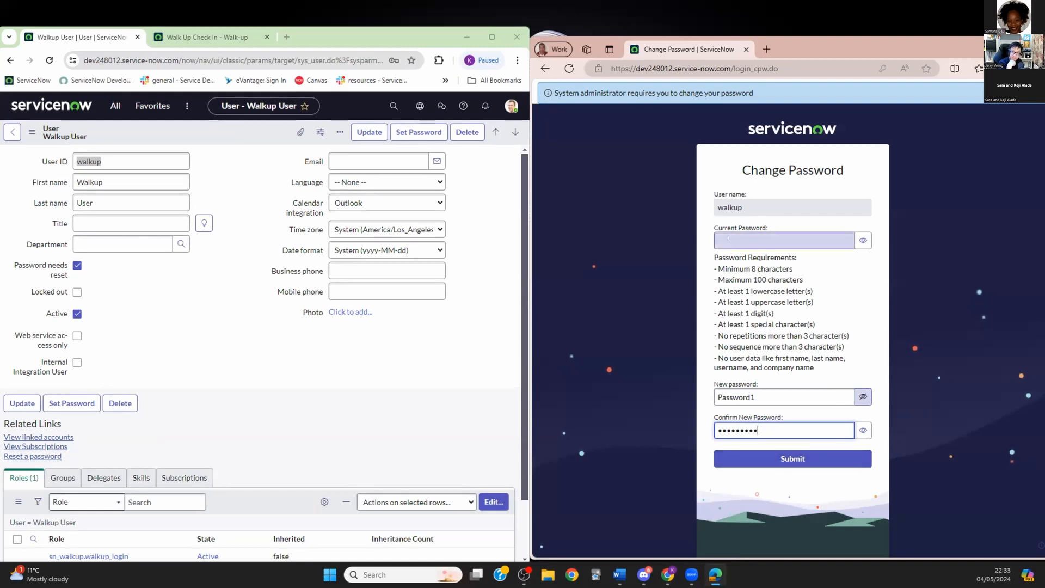
click(769, 394)
text(!)
click(769, 424)
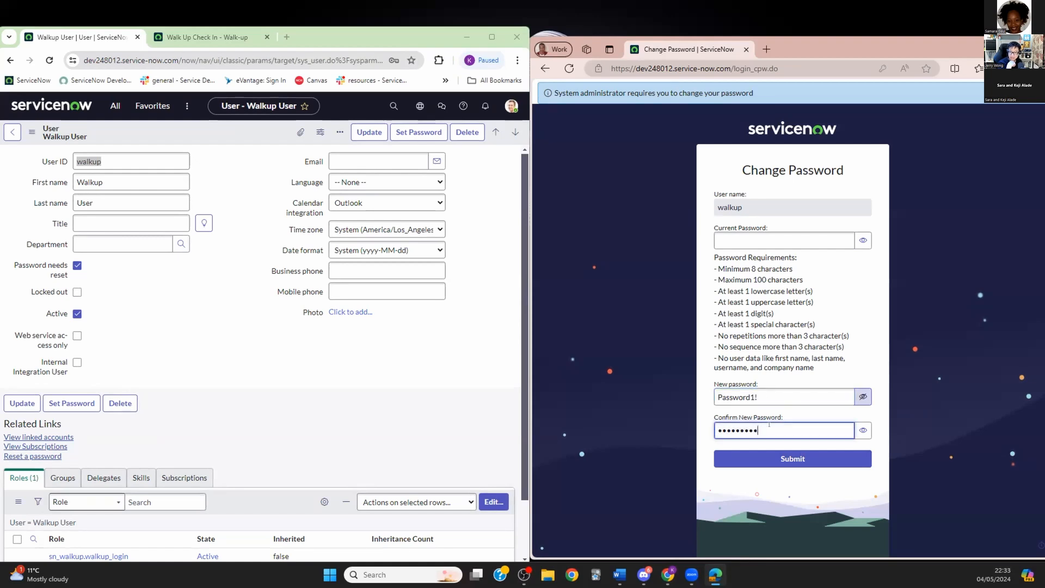
click(863, 430)
click(771, 424)
text(!)
Step: Paste the generated password as the current password and submit the change
click(762, 238)
key(ctrl+v)
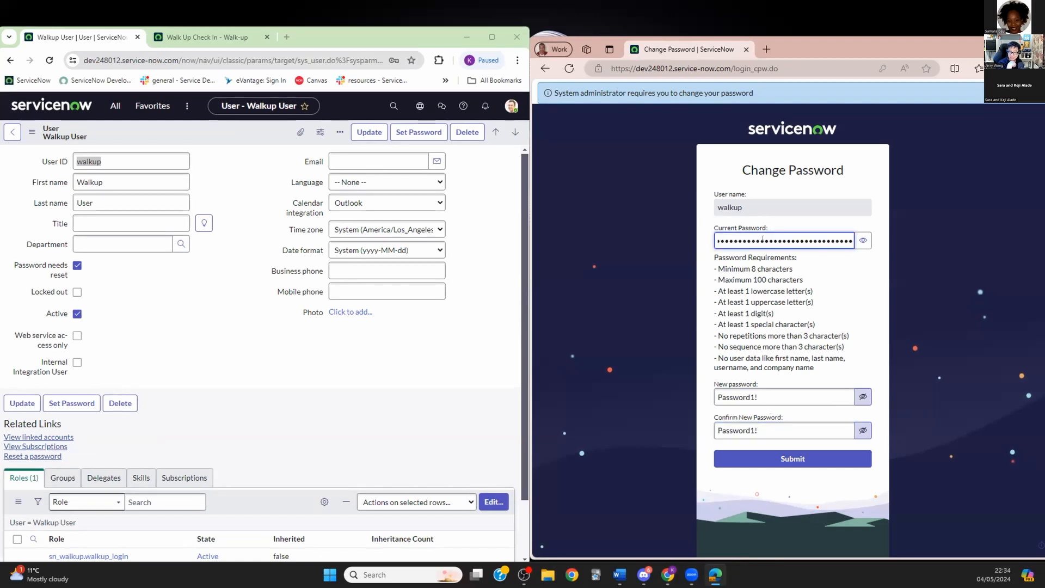
click(793, 458)
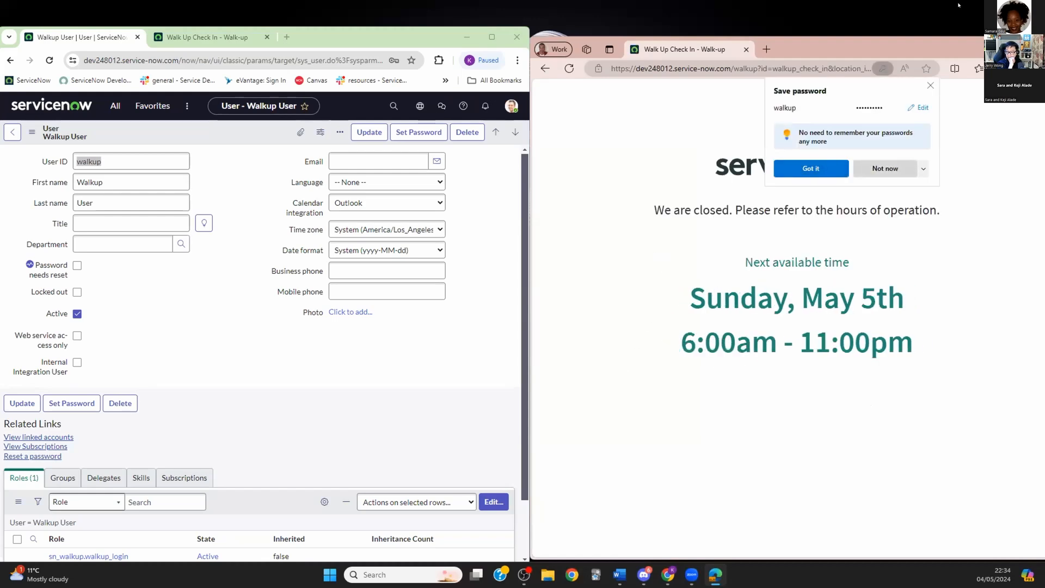
Step: Dismiss Edge's save-password prompt and open Walk-up Administration > Schedules via the 'walk' navigator filter
click(930, 86)
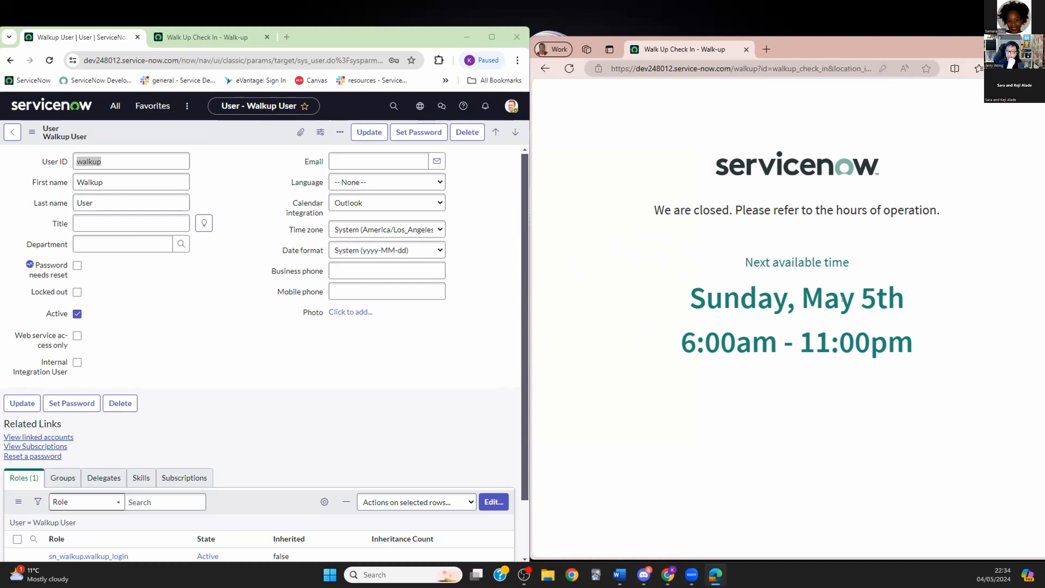
click(116, 107)
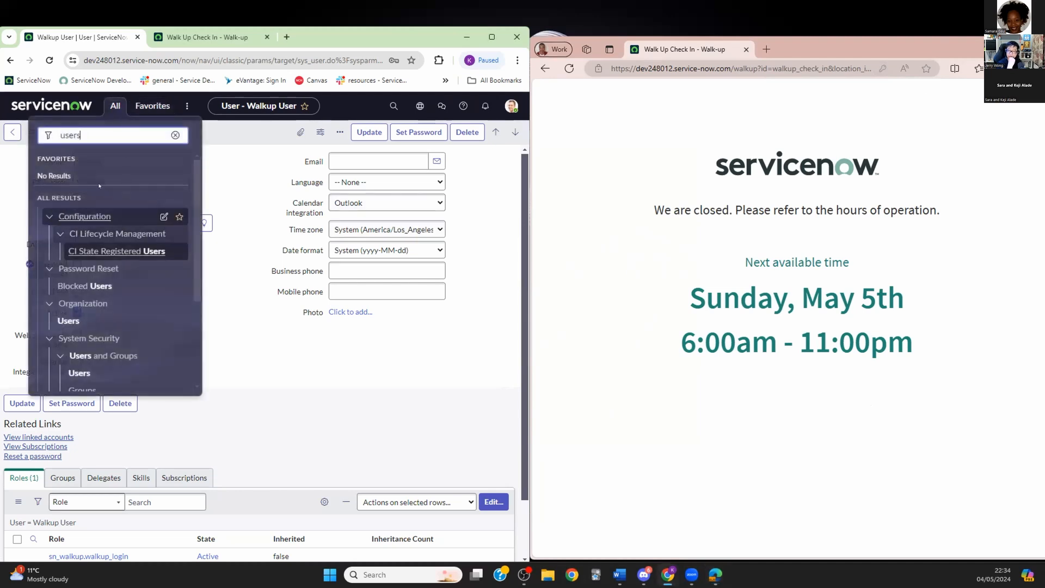
drag(100, 136, 23, 129)
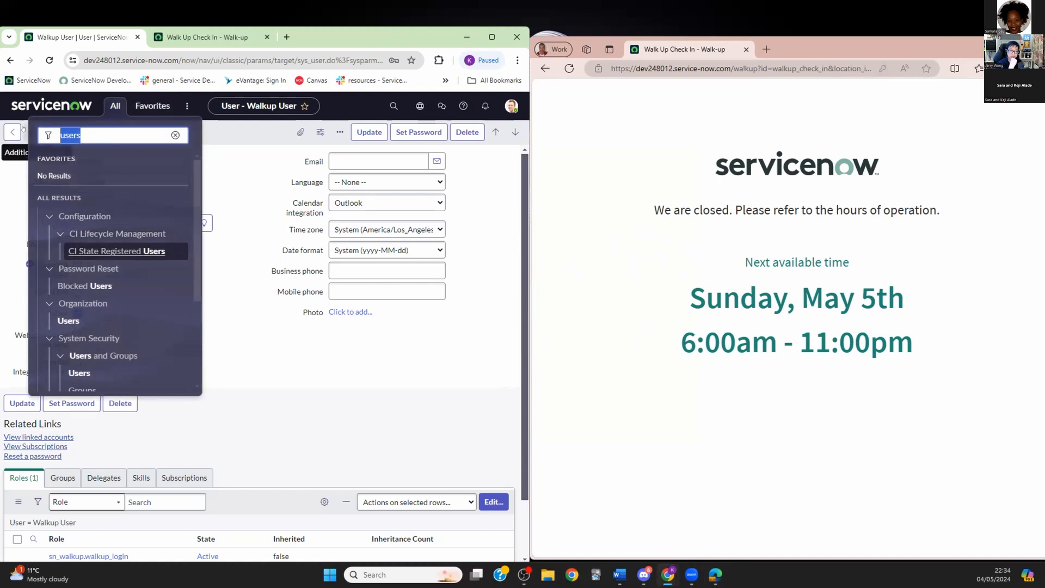
text(walk)
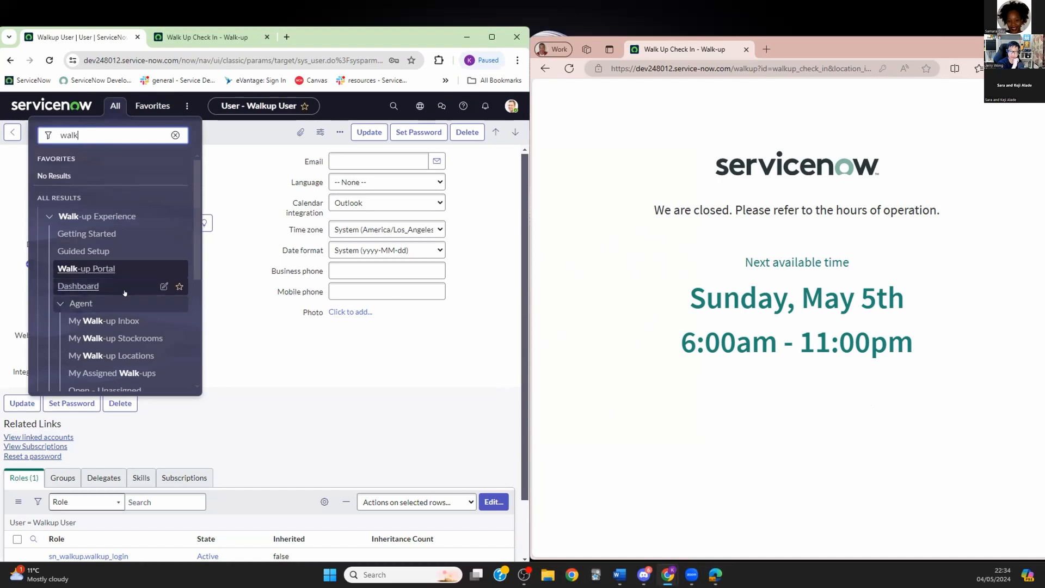
scroll(119, 294, down, 1)
scroll(119, 294, down, 4)
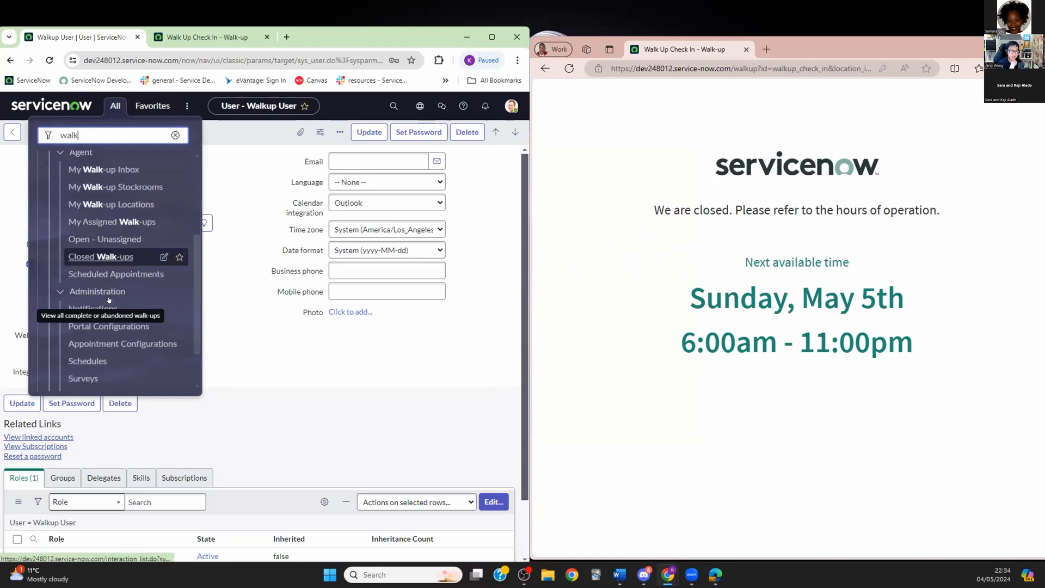
click(116, 308)
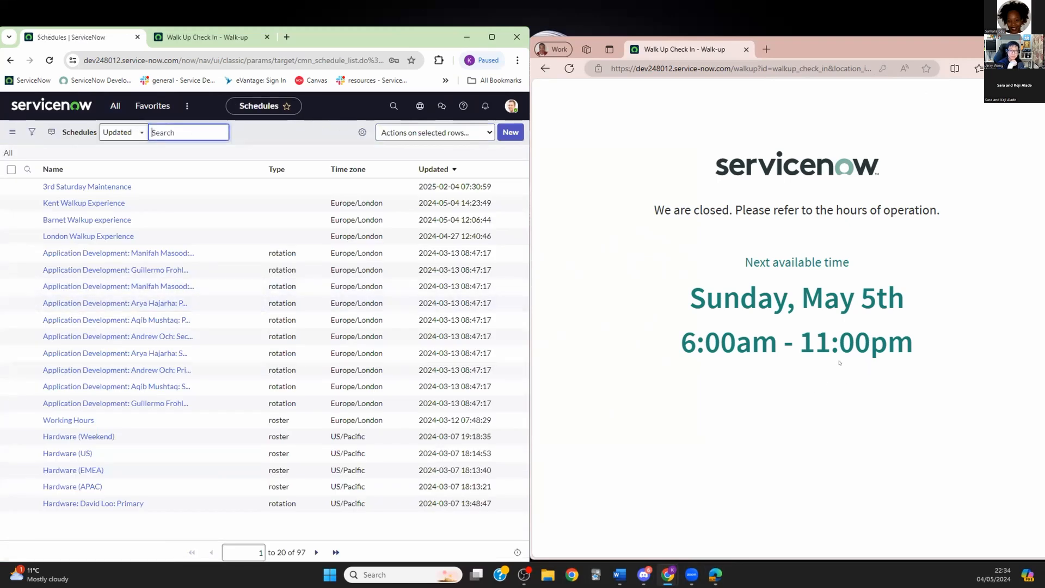
Step: Open Kent Walkup Experience's Weekend entry and compare it with the Walk Up Check In tab
click(74, 203)
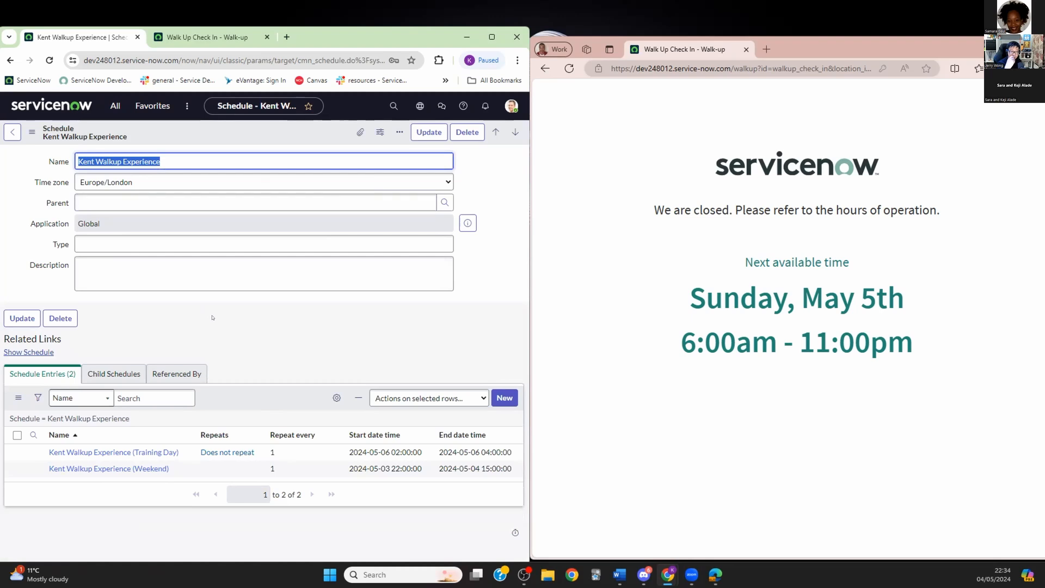
click(104, 469)
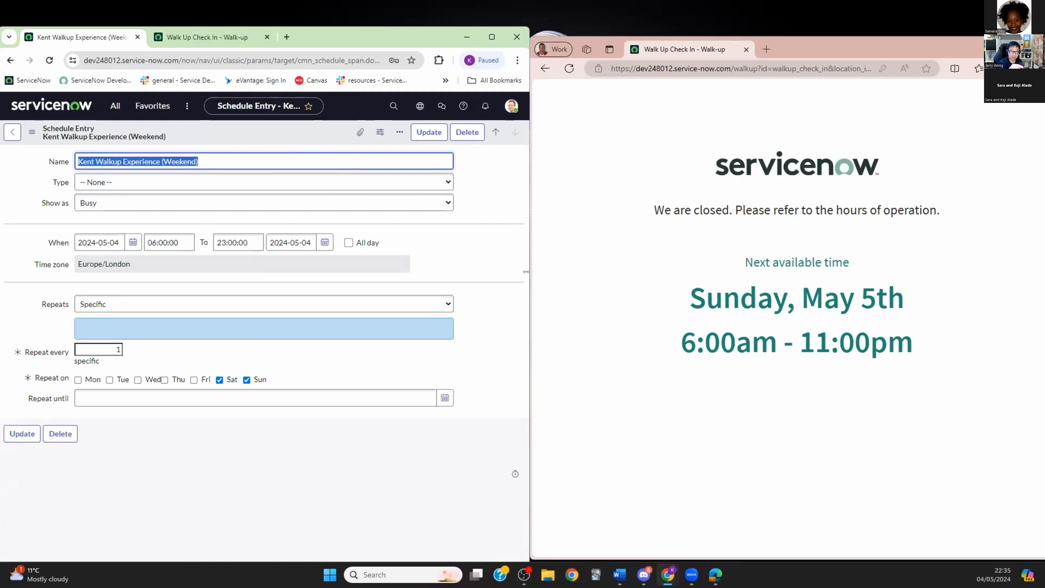
drag(526, 271, 527, 265)
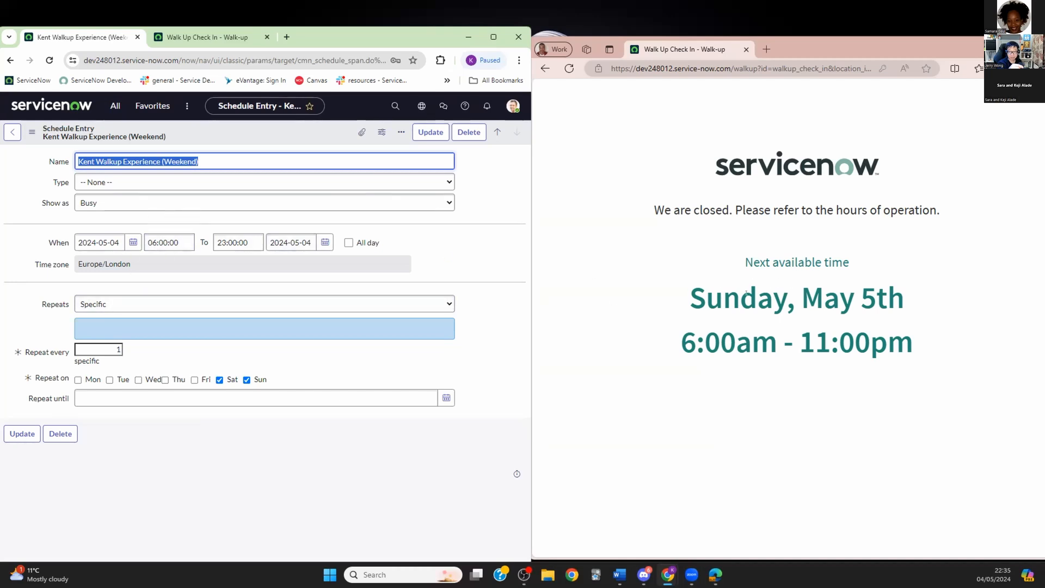
click(102, 240)
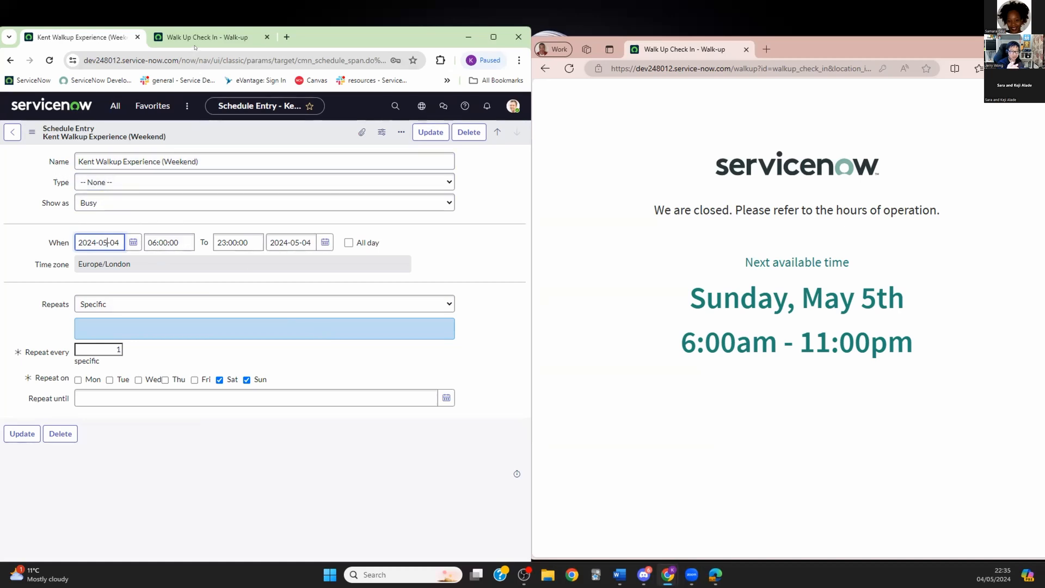
mouse_move(206, 38)
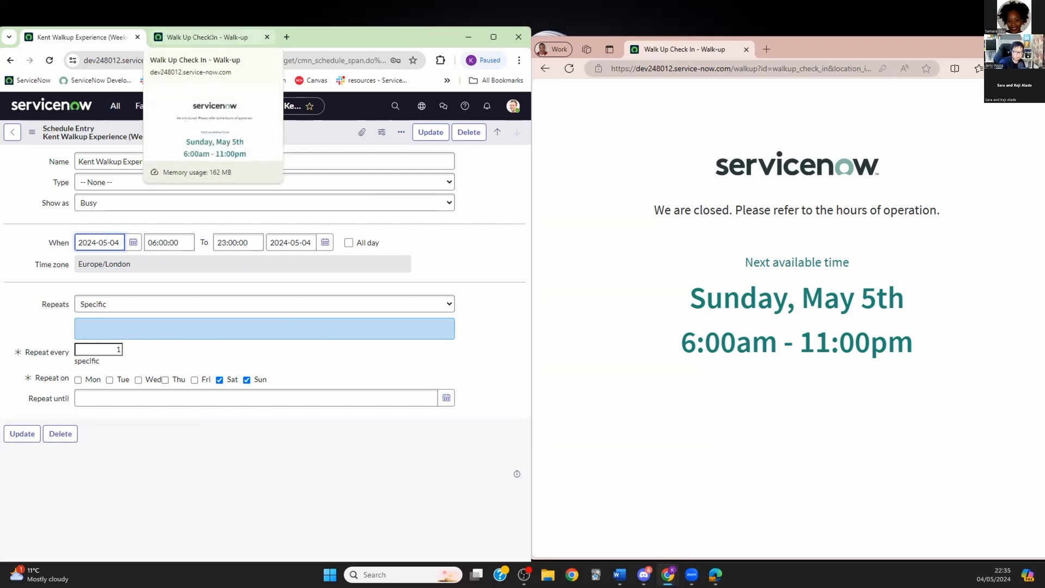
click(211, 38)
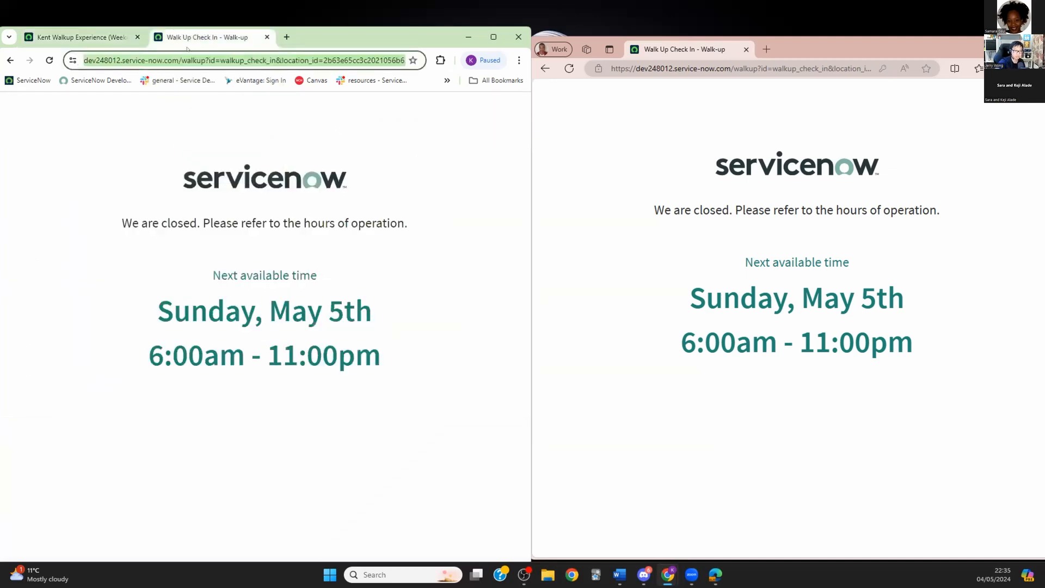
click(82, 37)
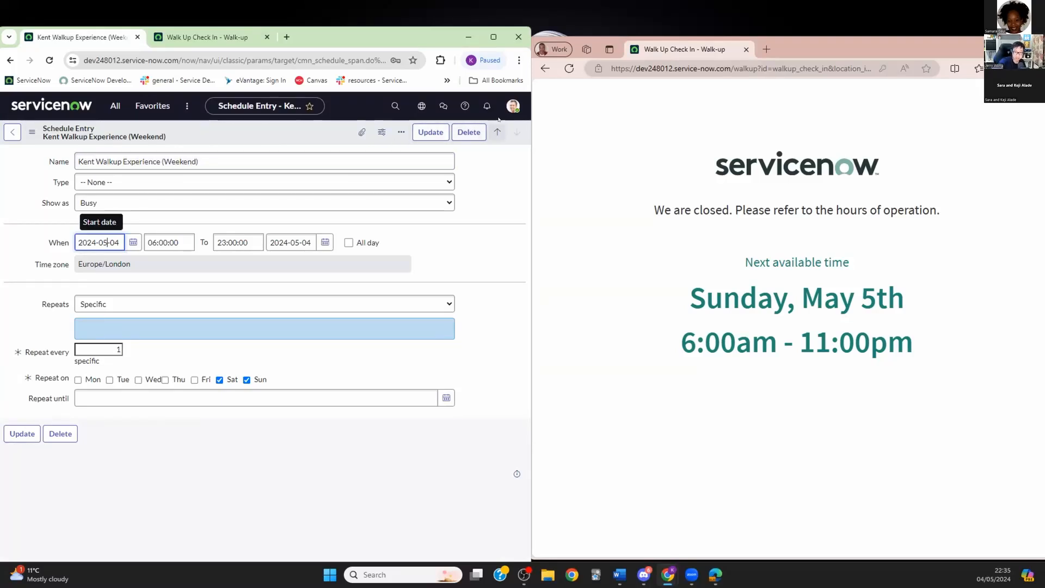
Step: Set the administrator's own profile time zone to Europe/London and save it
click(513, 105)
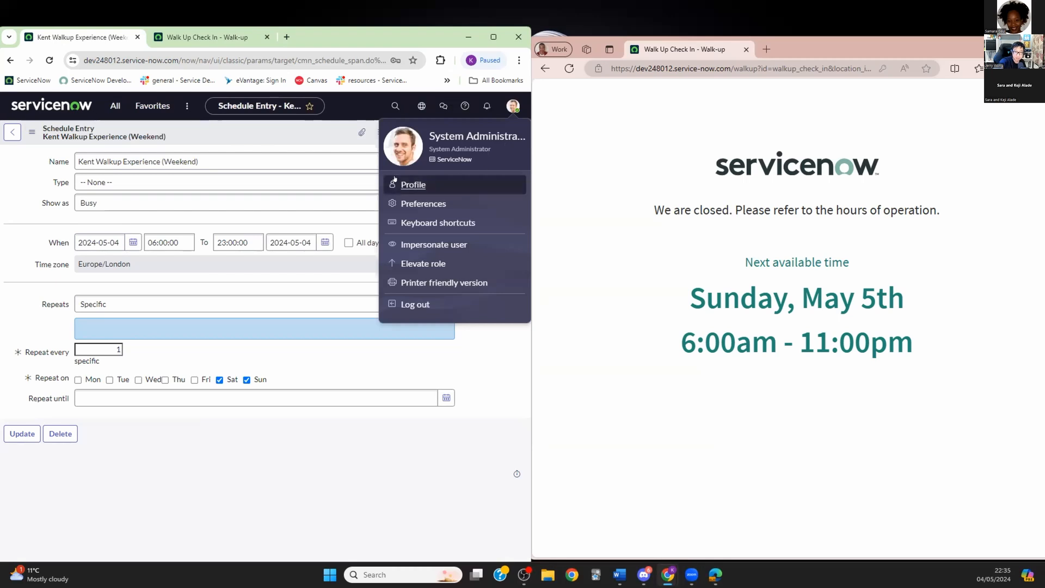
click(412, 185)
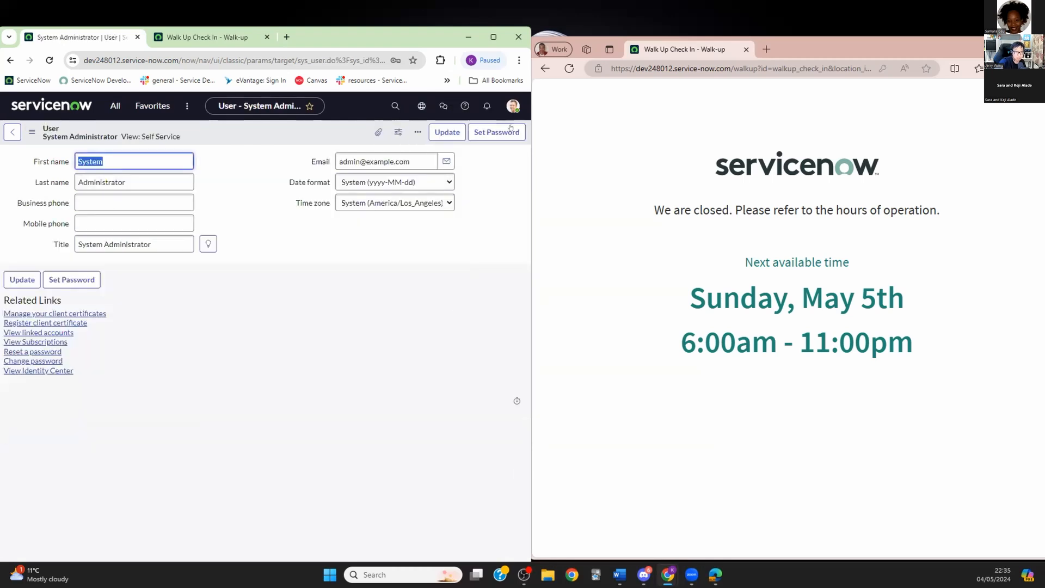
click(512, 106)
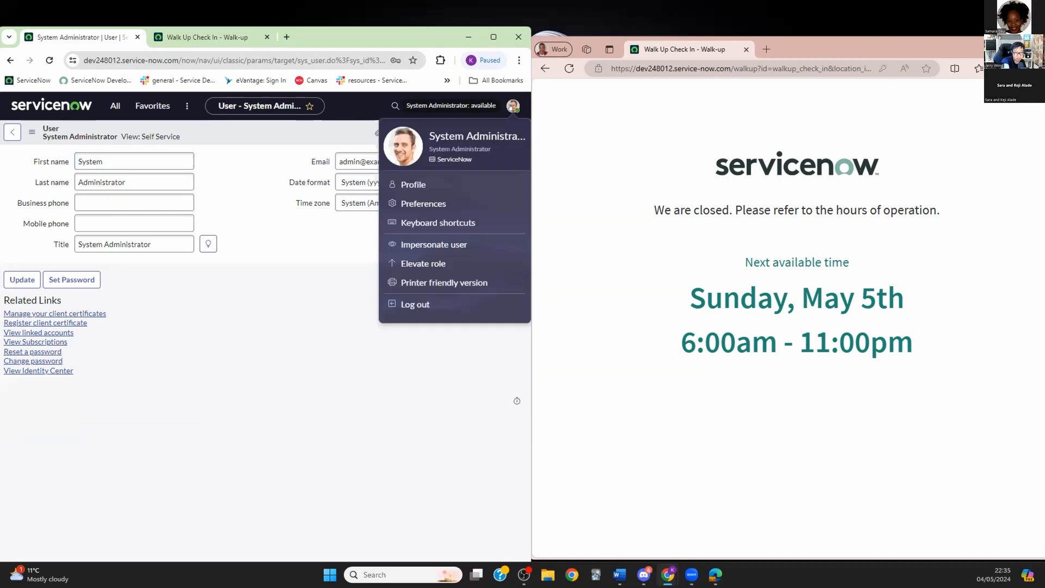
click(185, 417)
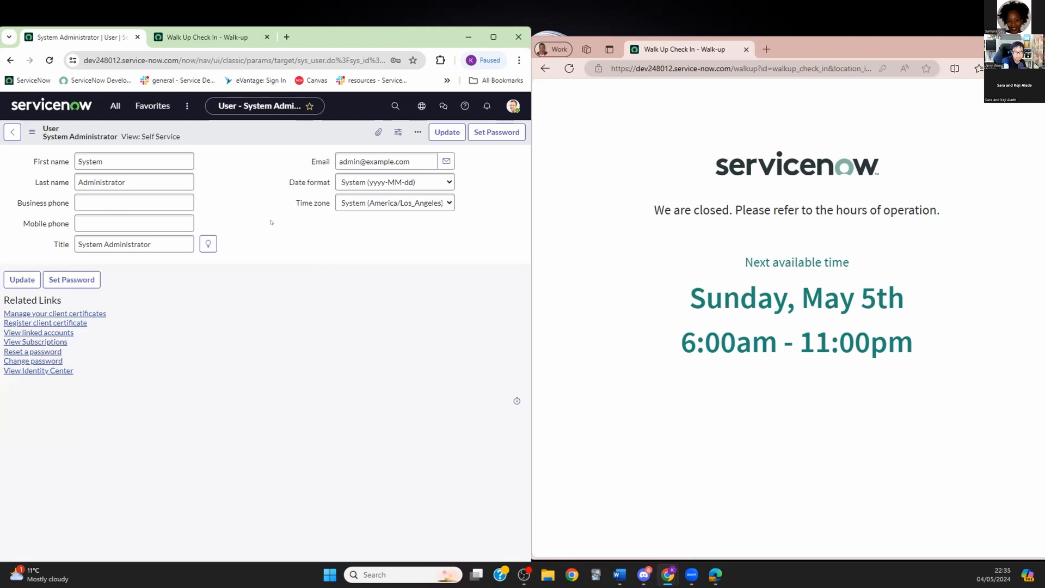
click(447, 203)
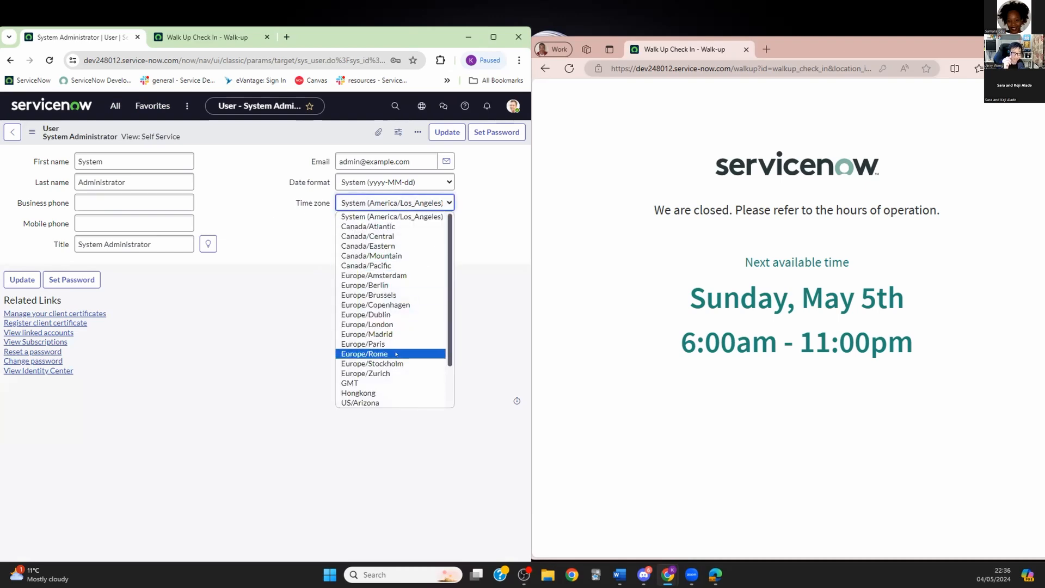
click(369, 325)
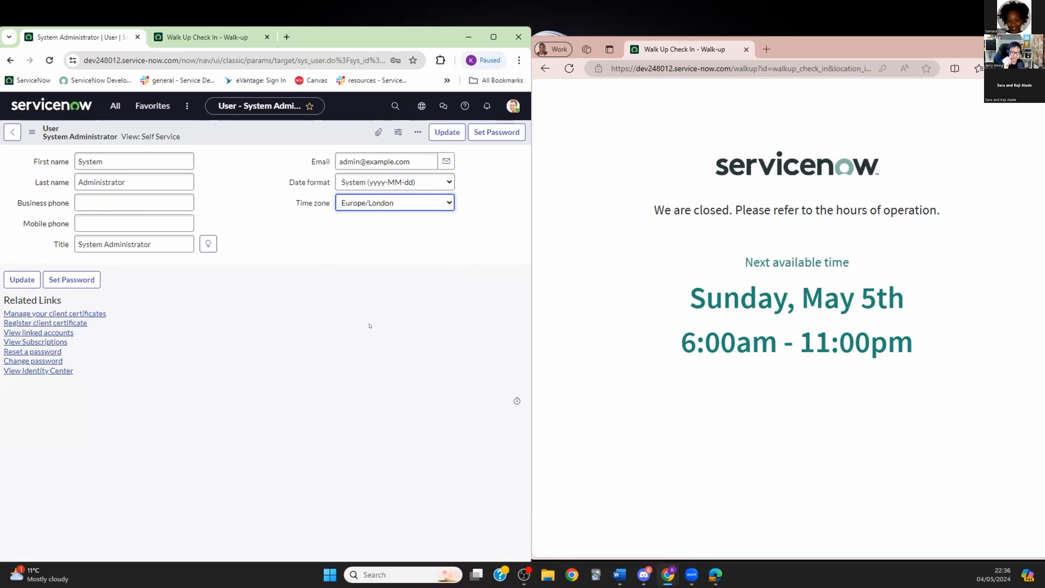
click(447, 132)
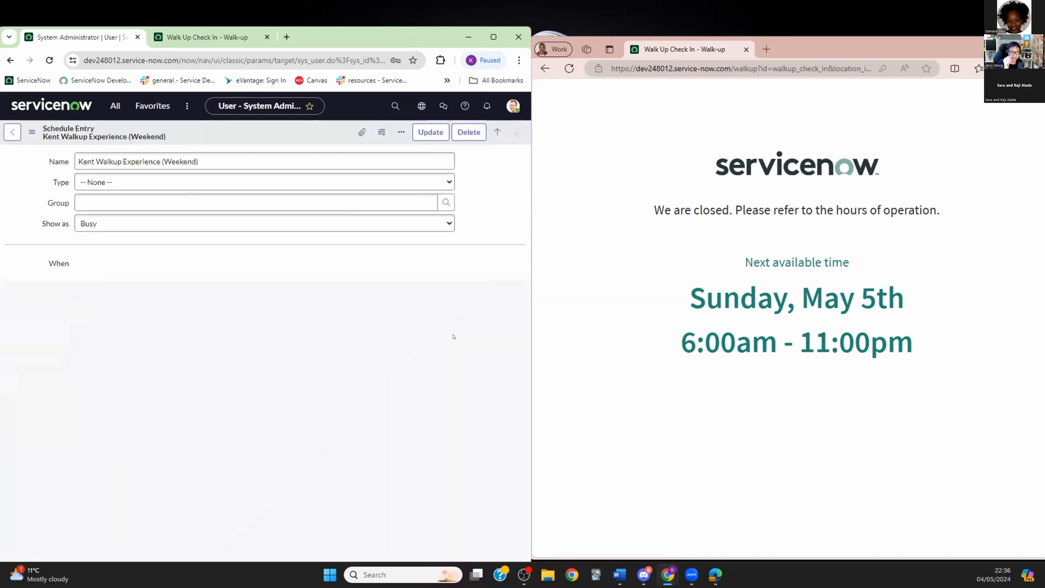
Step: Reload the walk-up check-in portal and the schedule entry page to test the change
click(569, 68)
click(569, 69)
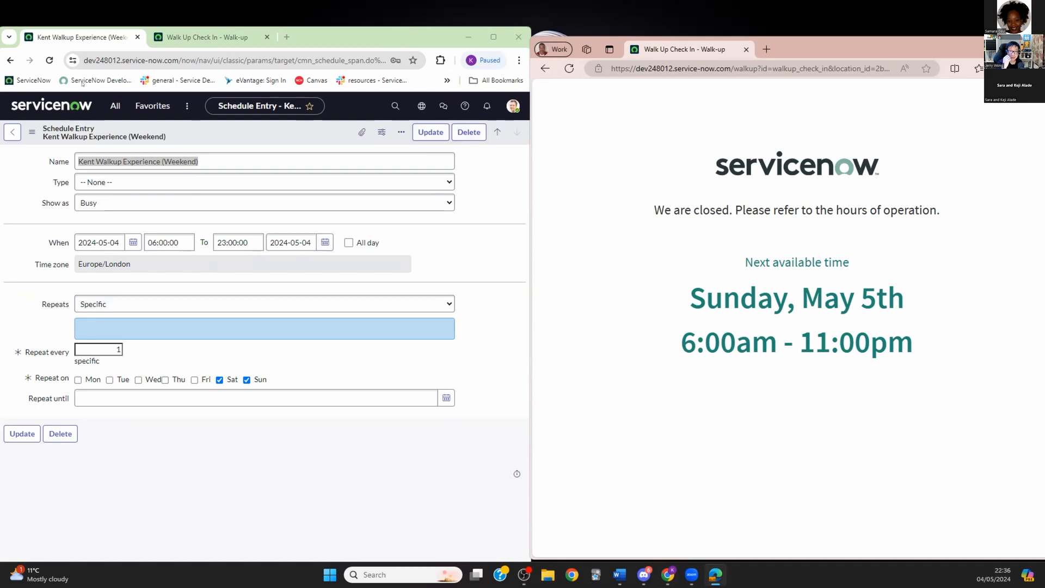
click(49, 59)
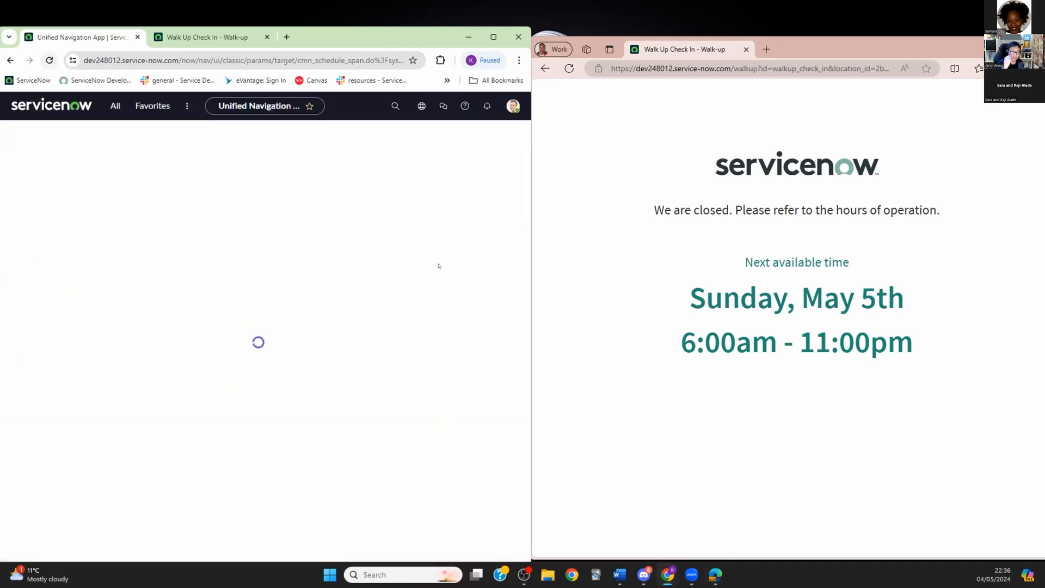
click(569, 69)
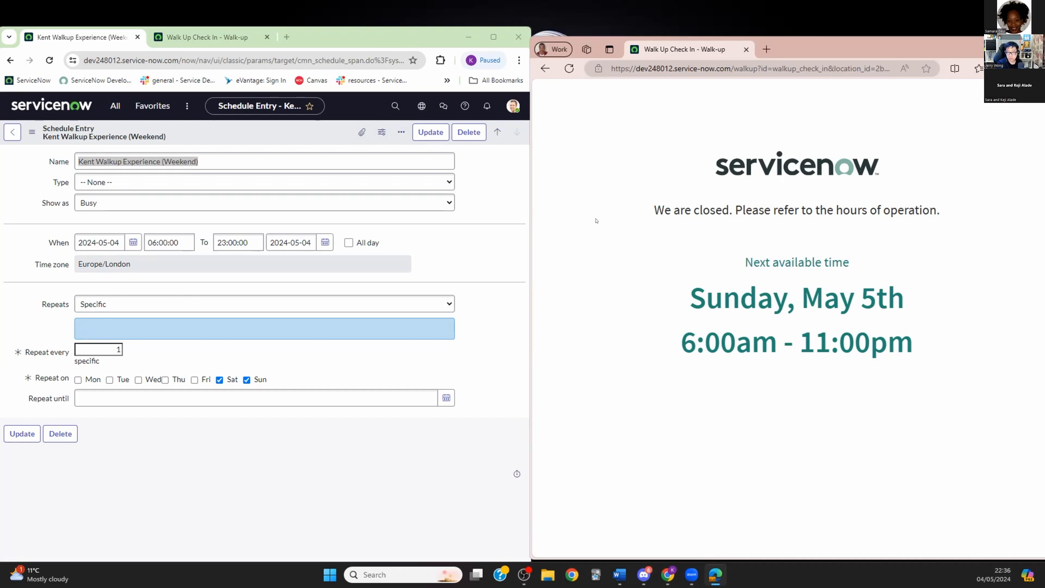
Step: Check the administrator profile, return to the schedule entry, and filter the navigator by 'walk'
click(512, 106)
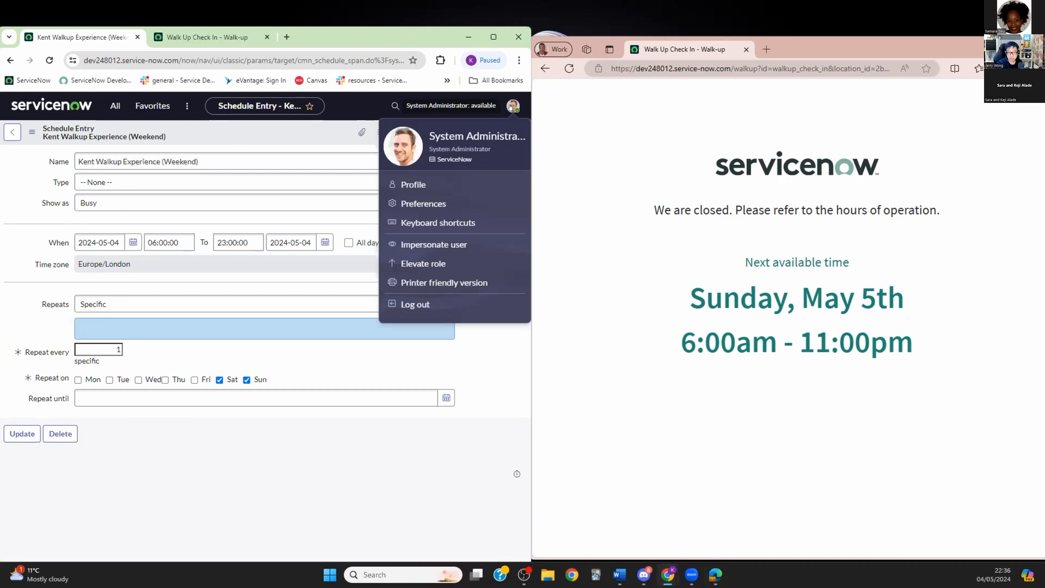
click(422, 186)
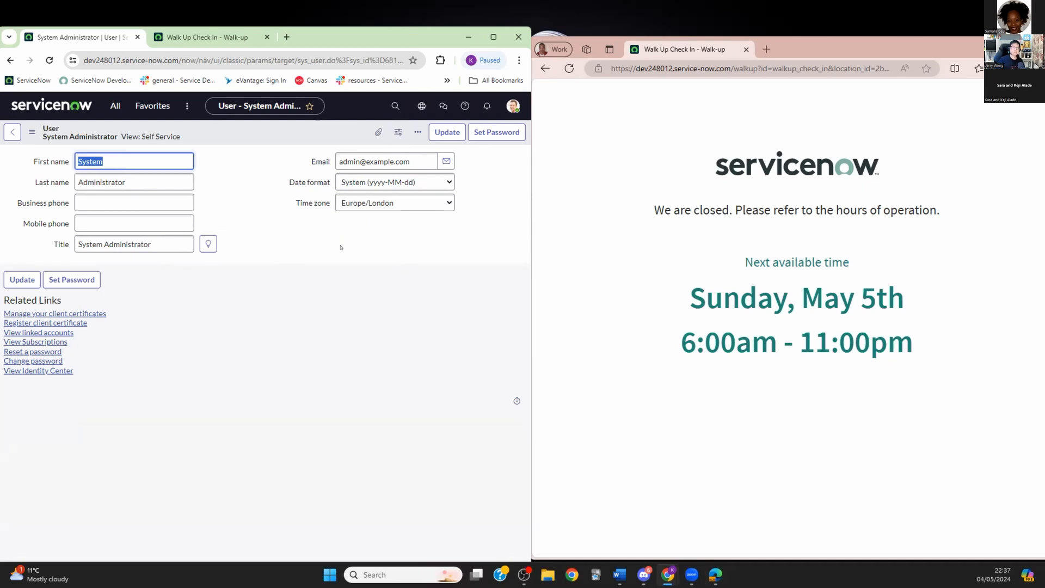
click(13, 133)
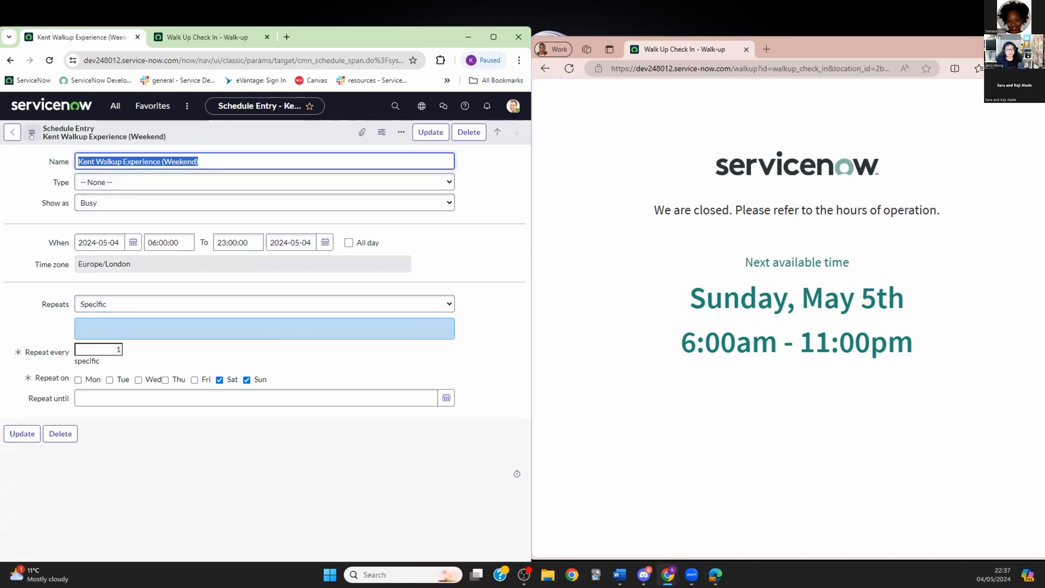
click(115, 105)
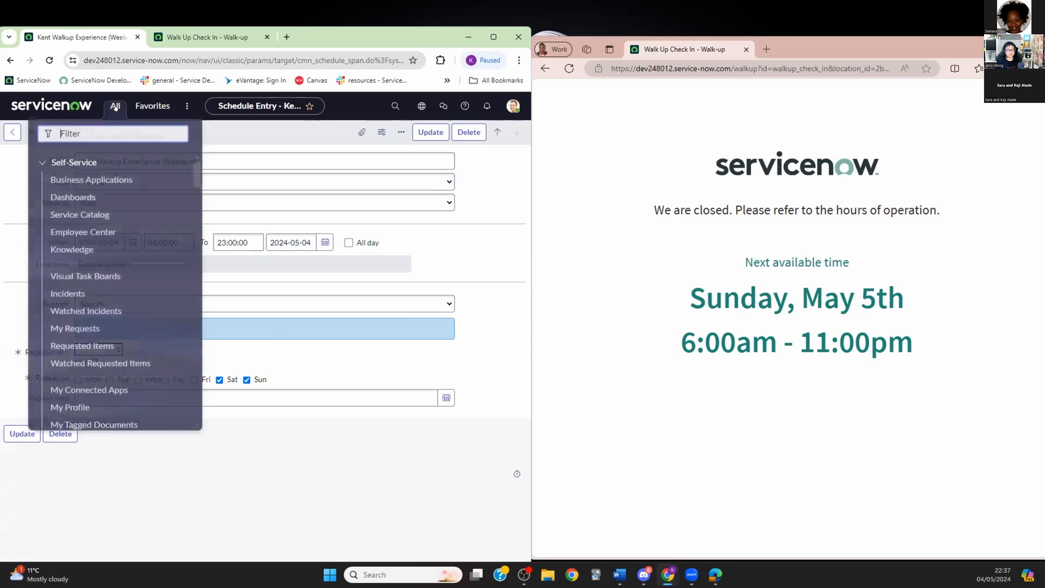
text(walk)
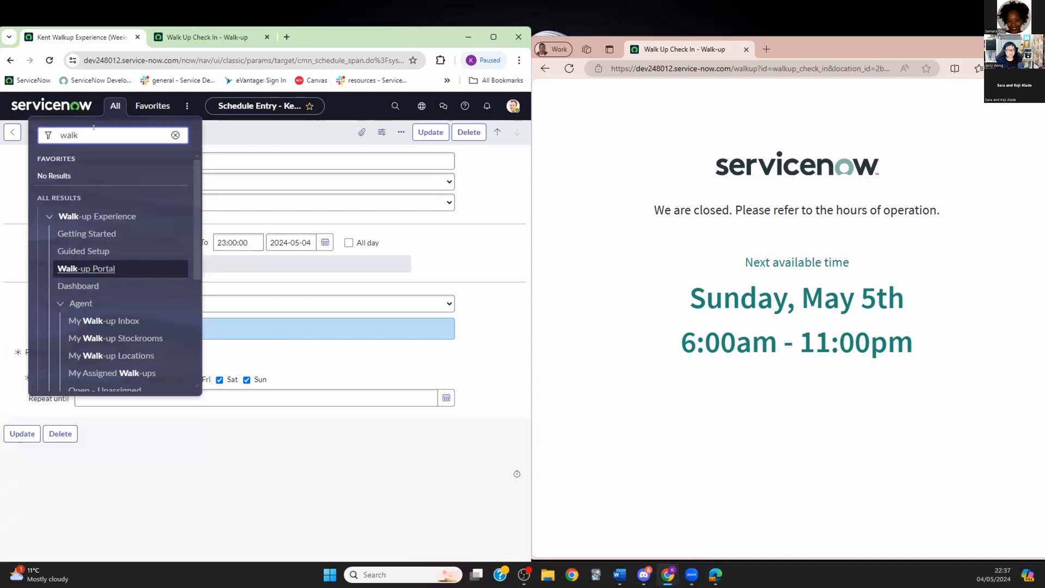
Step: Review the Kent Tech Bar Config's Saturday–Sunday 10:00–23:00 daily schedule under Appointment Configurations
scroll(109, 300, down, 2)
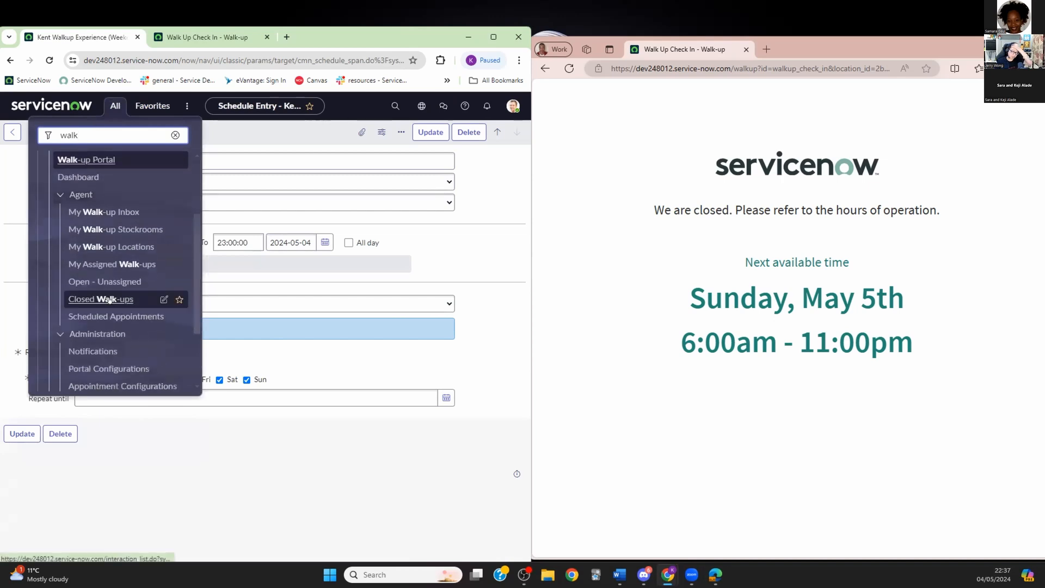
scroll(110, 300, down, 1)
click(89, 332)
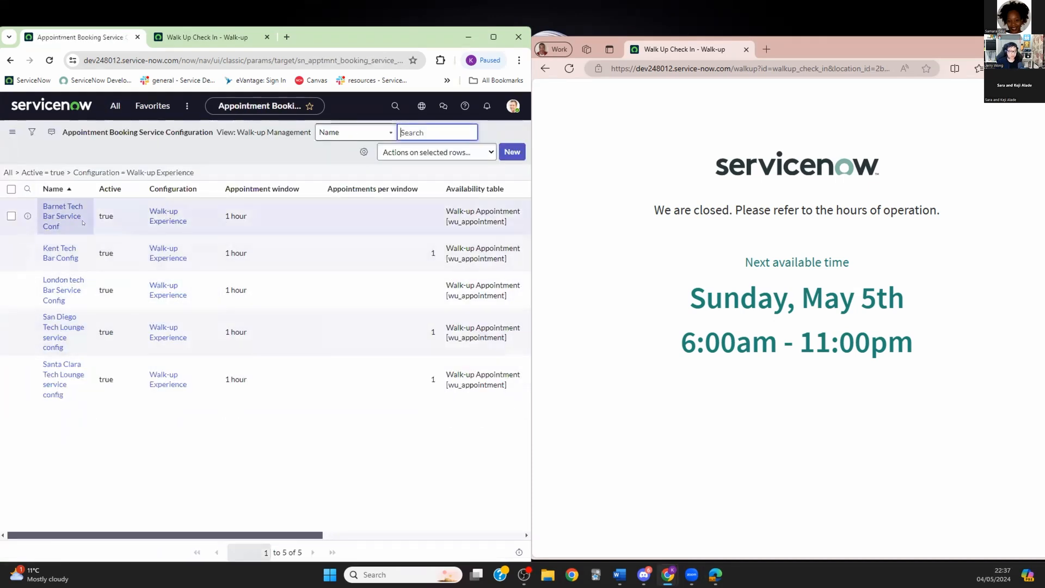
click(64, 256)
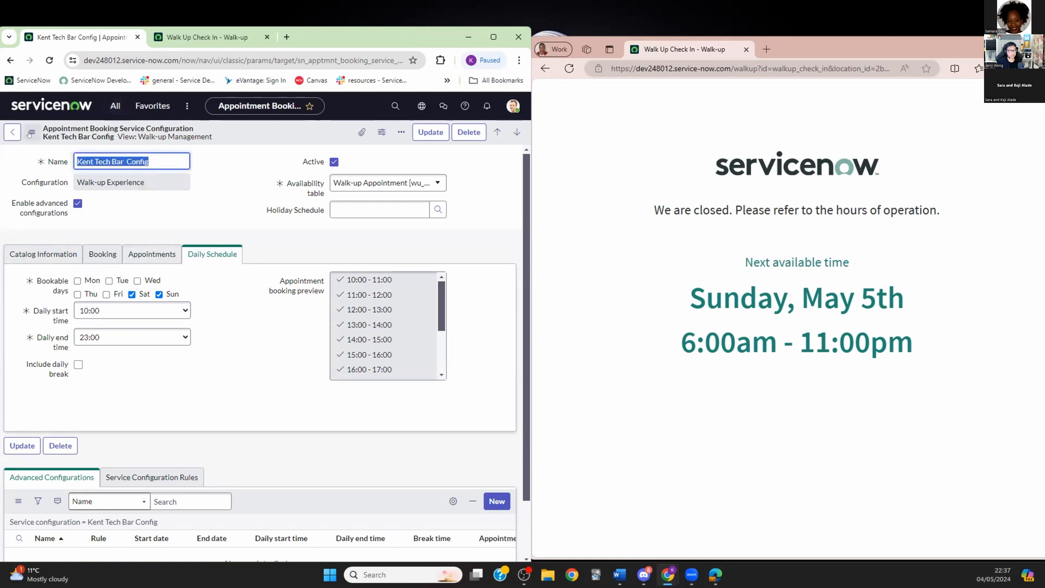
click(115, 106)
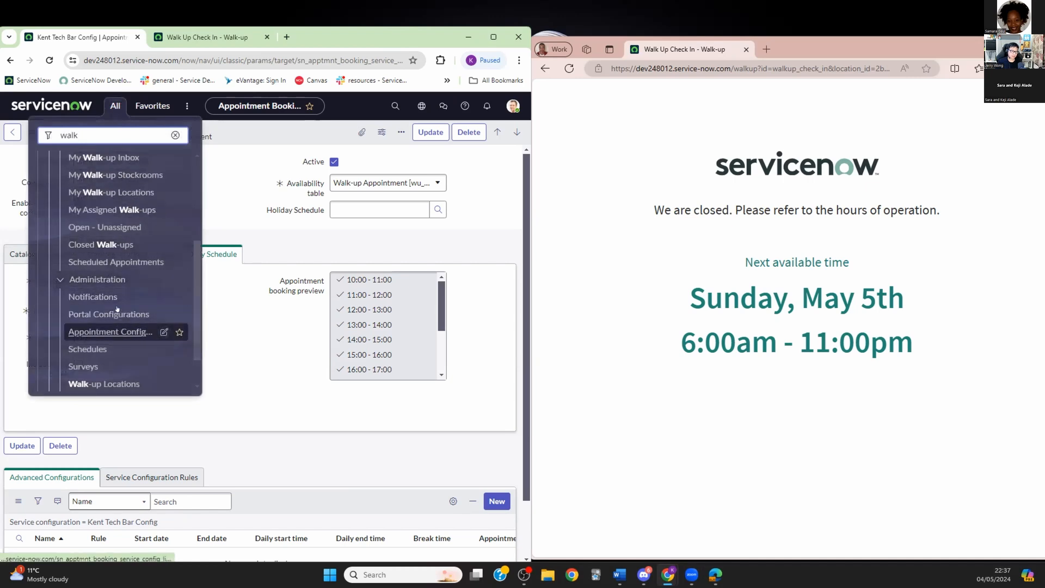
Step: Reach the Kent Walkup Experience (Weekend) entry through the Kent location queue's schedule
click(106, 382)
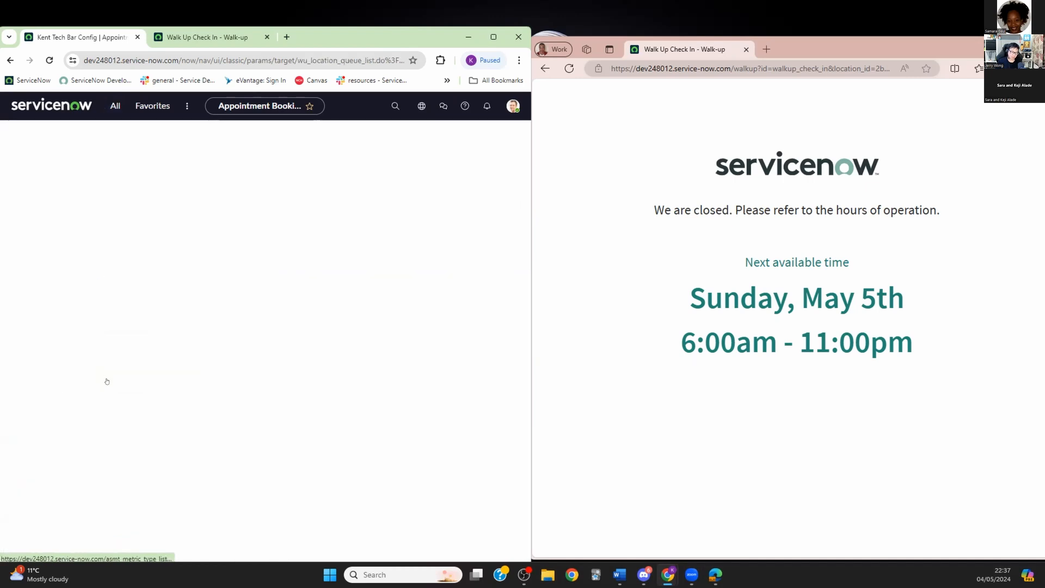
click(52, 240)
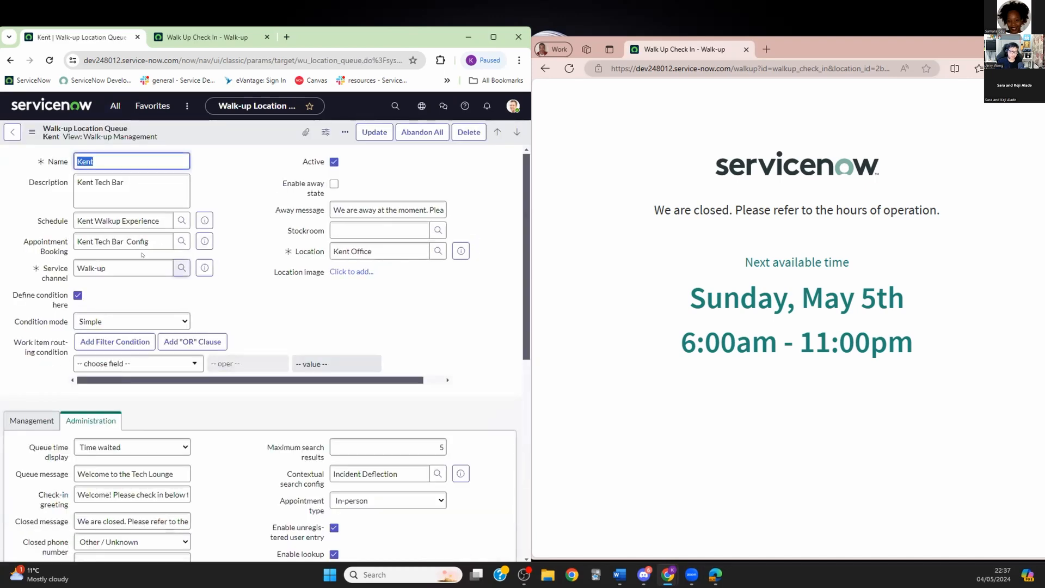
click(204, 220)
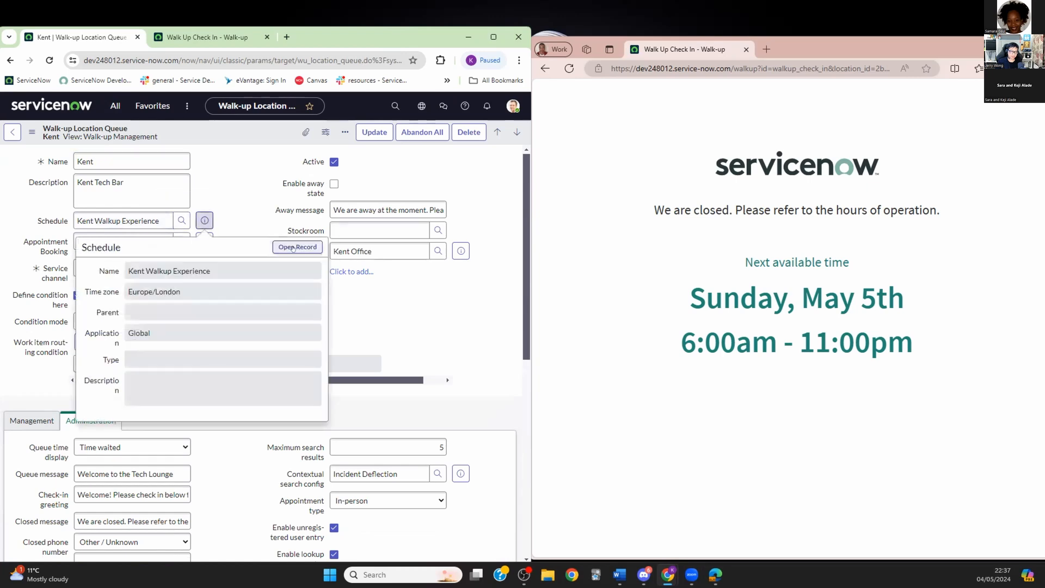
click(293, 247)
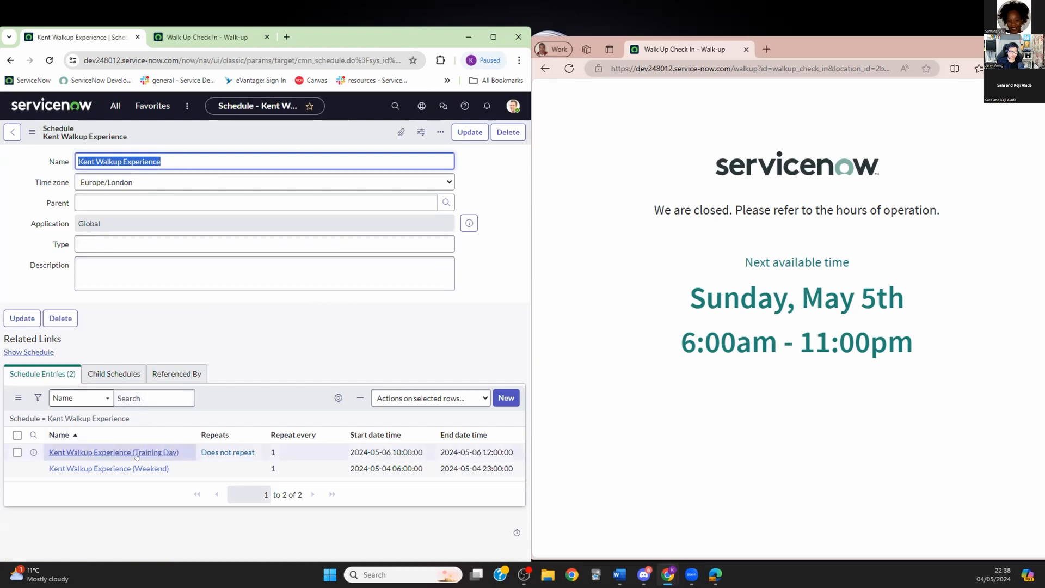
click(109, 468)
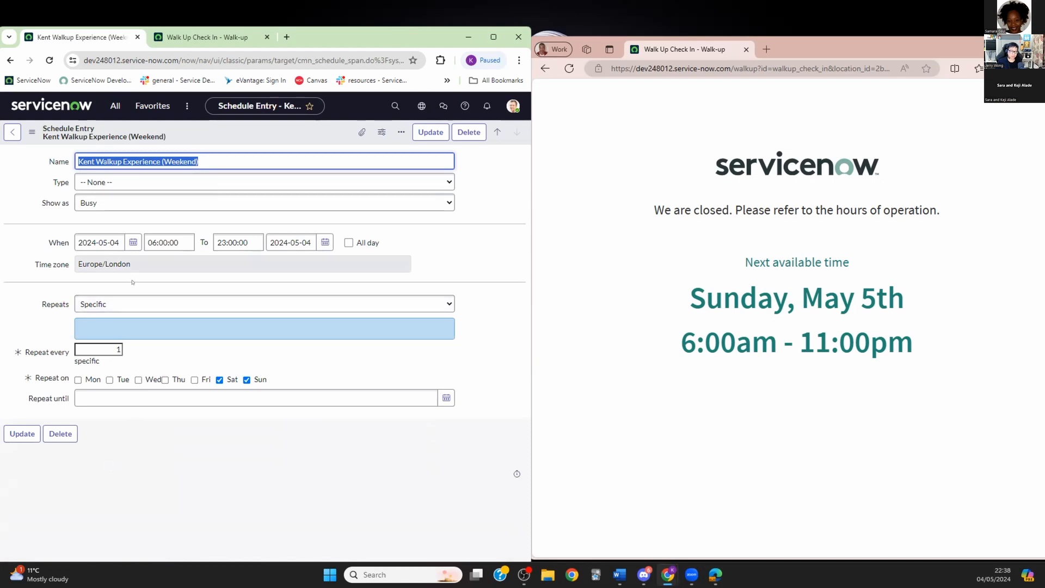
Step: Make the Weekend entry all day (00:00:00–23:59:59), save it, and reload the check-in portal
click(349, 243)
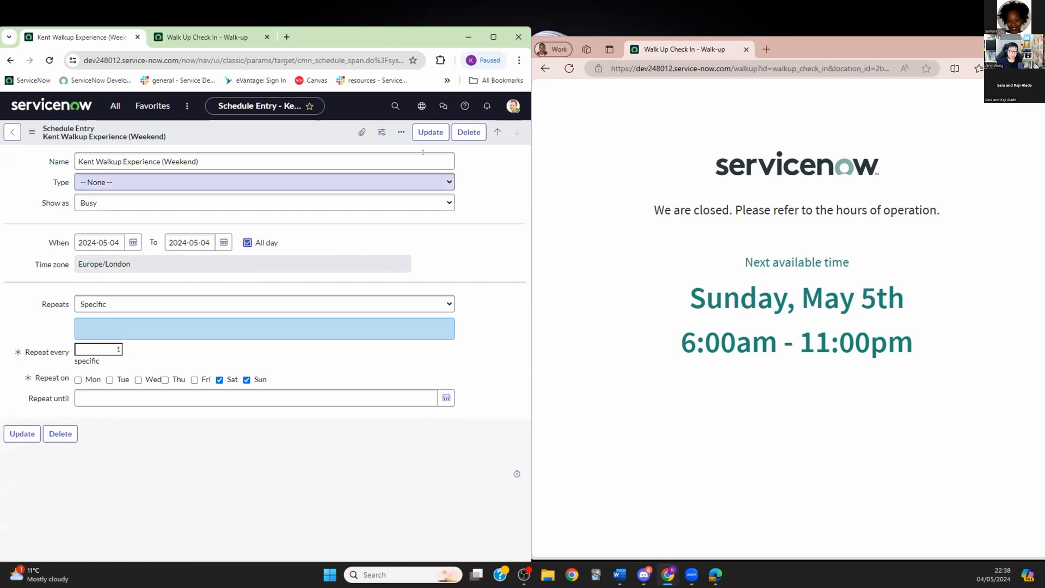
click(431, 132)
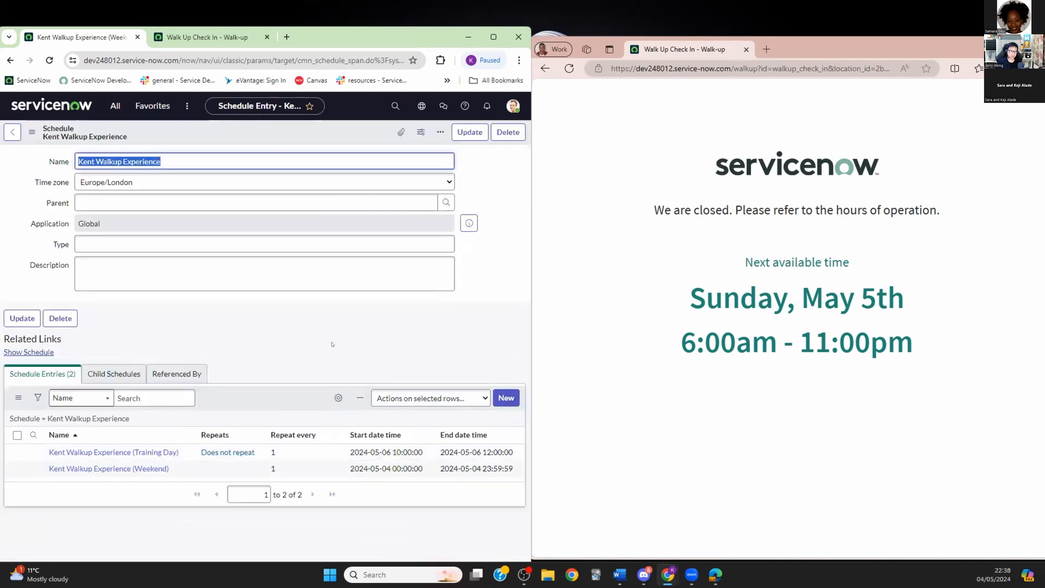
click(573, 71)
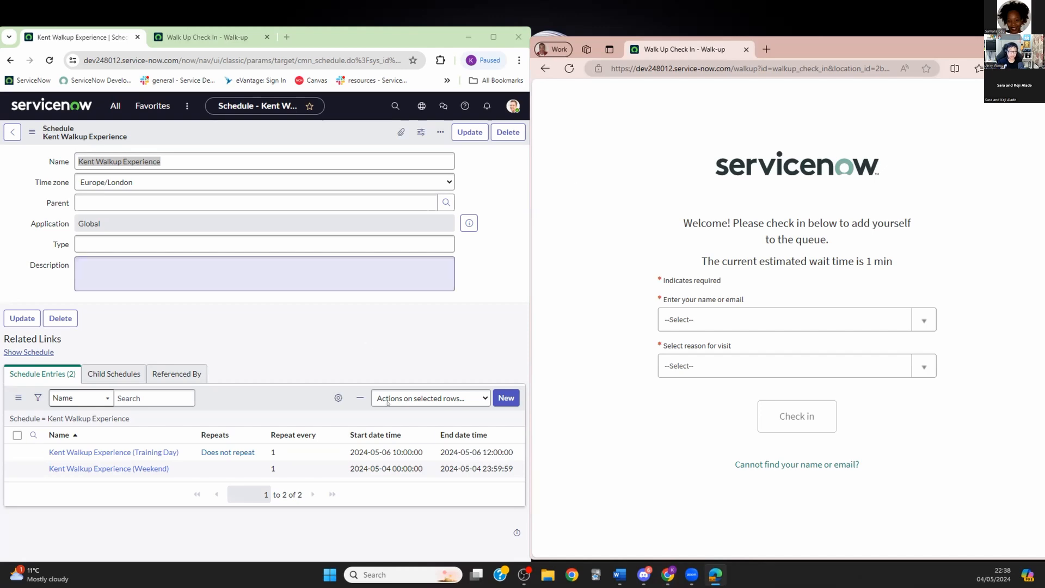
drag(346, 466, 517, 473)
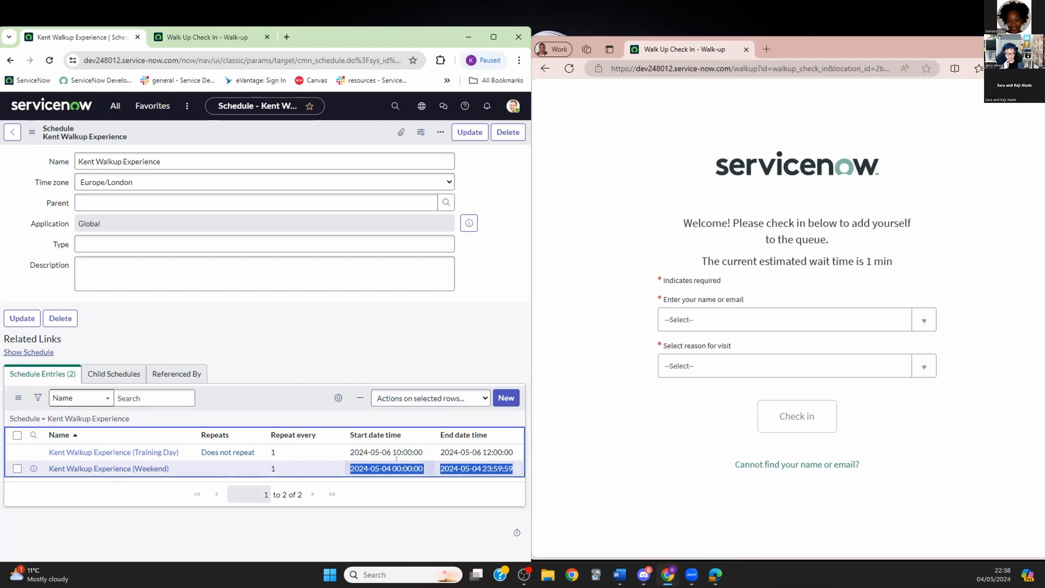
click(514, 468)
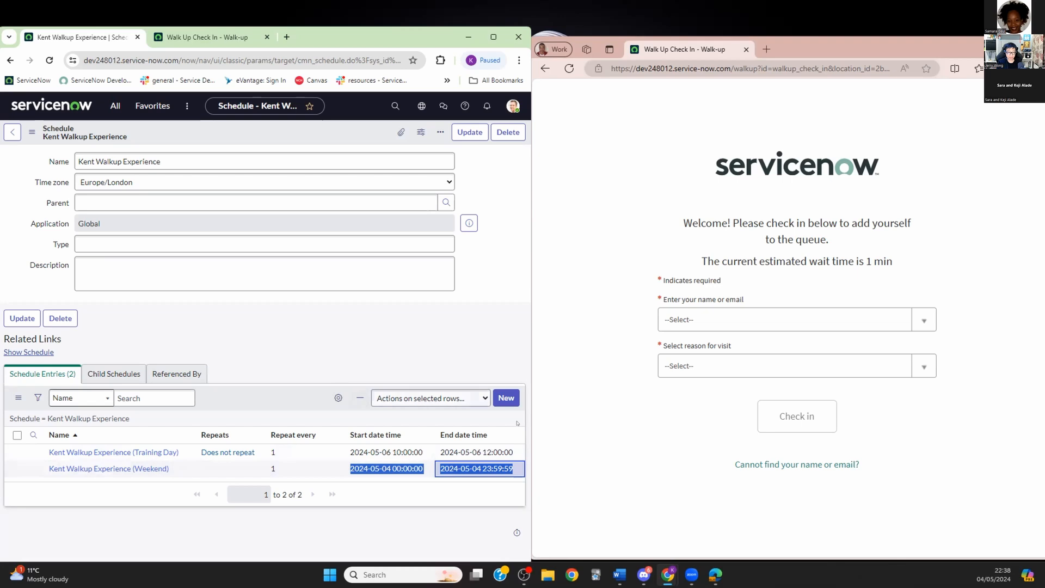
Step: Reopen the all-day Kent Walkup Experience (Weekend) entry and maximize the ServiceNow window
click(116, 467)
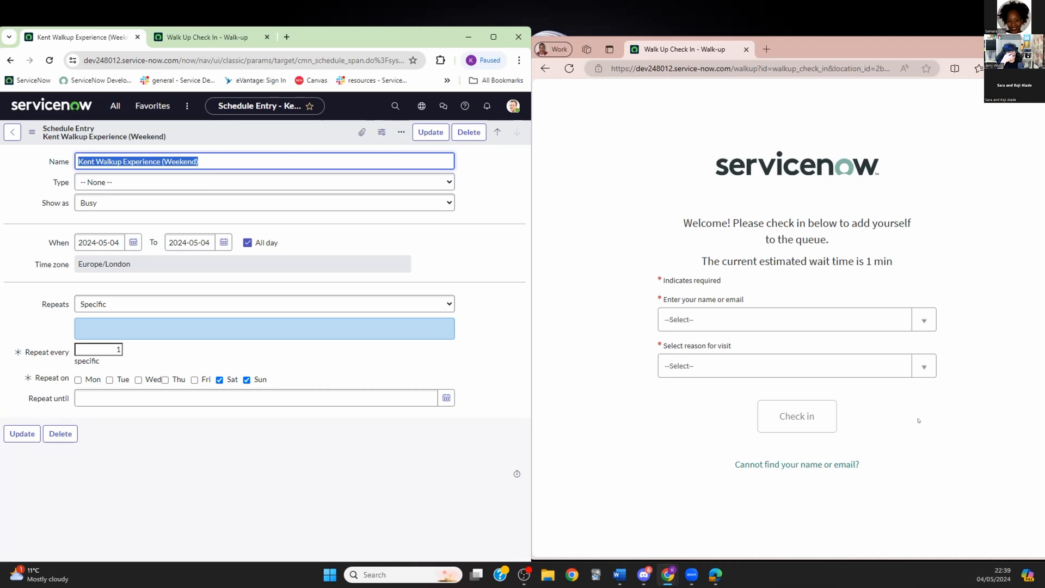
click(115, 105)
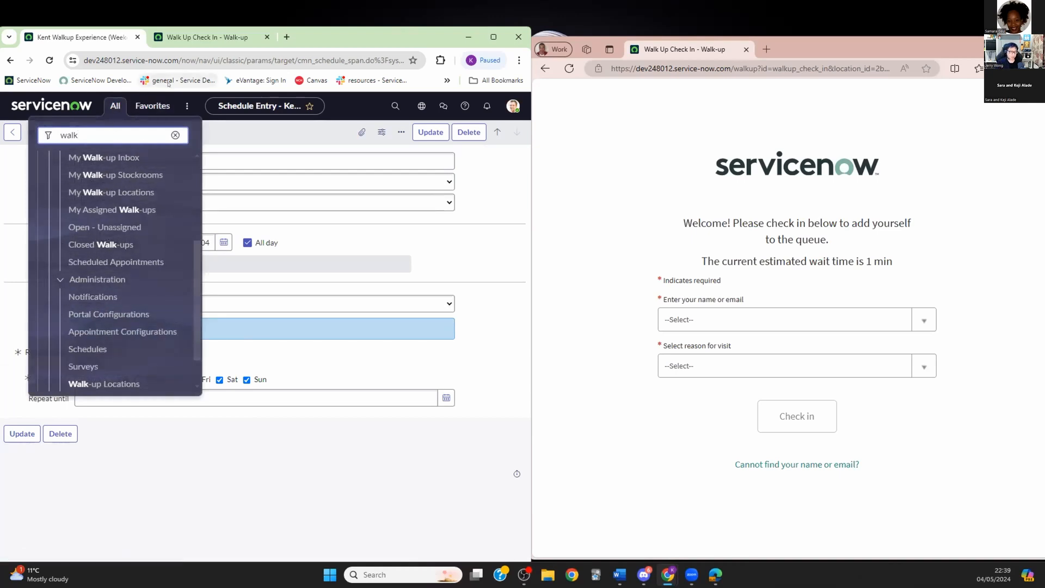
click(325, 107)
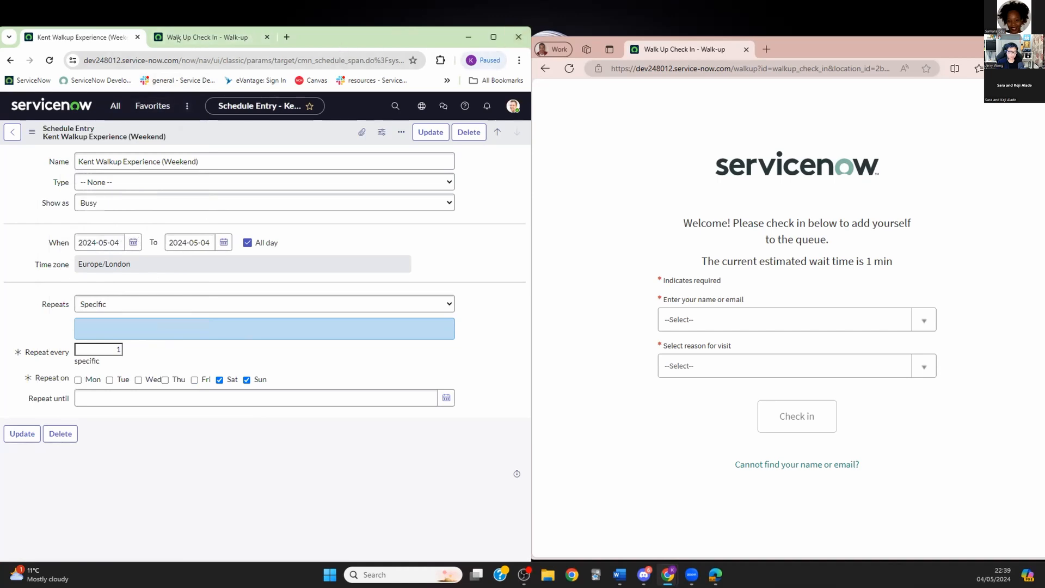
click(493, 37)
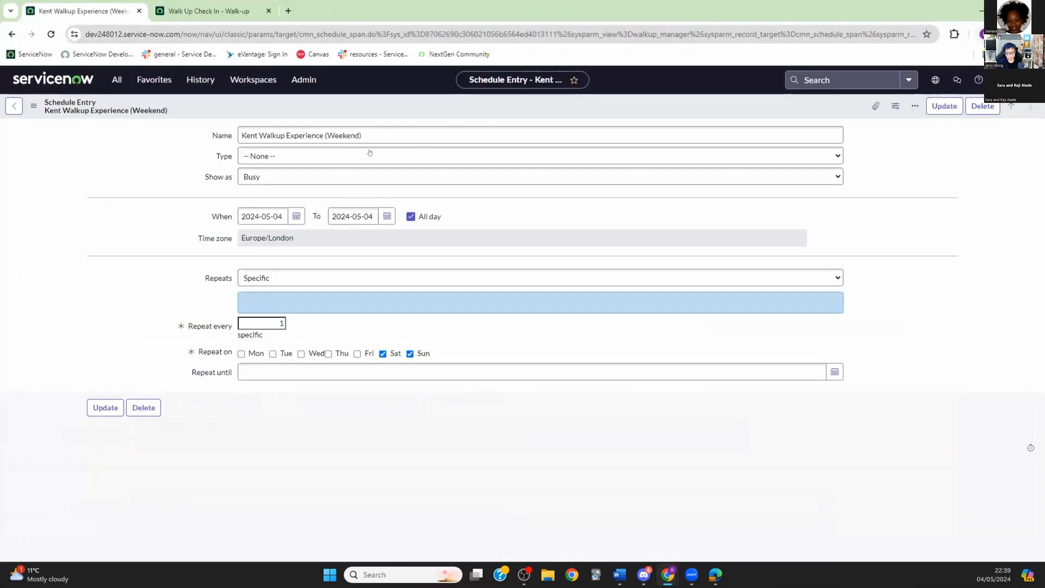
Step: Open the System Administrator record from History, then return to the weekend schedule entry
click(195, 80)
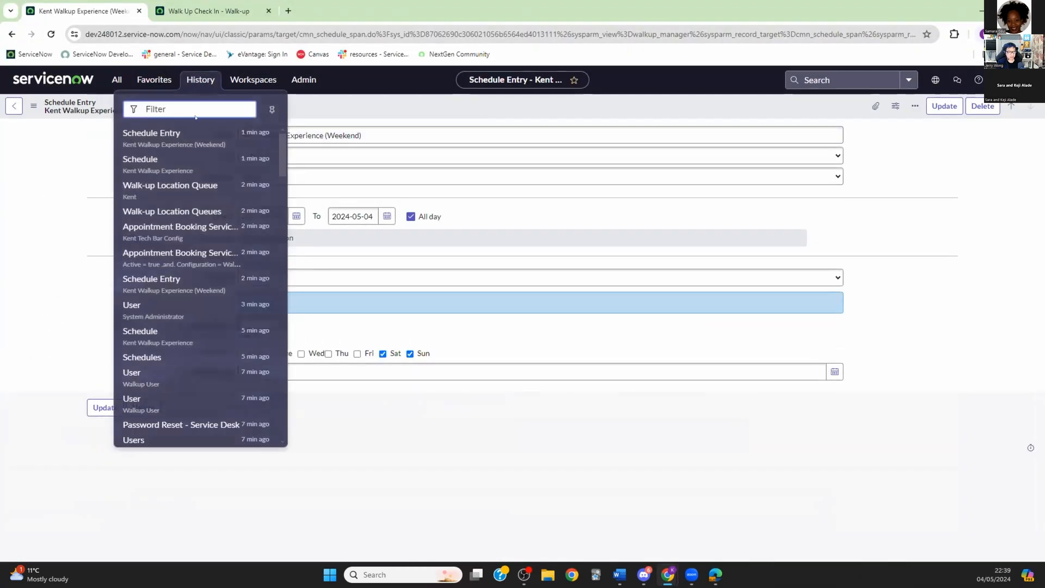
click(144, 303)
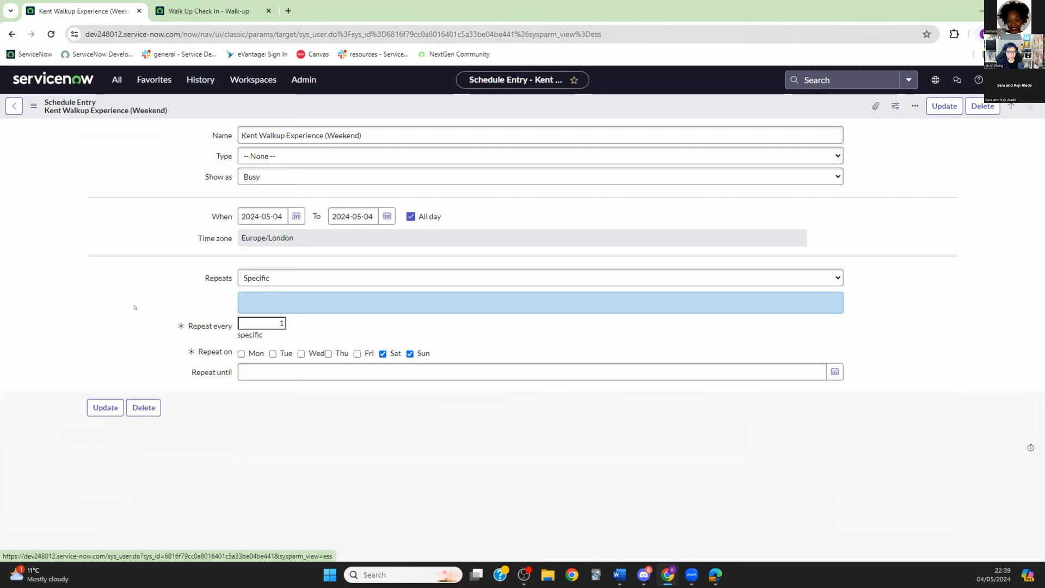
click(13, 106)
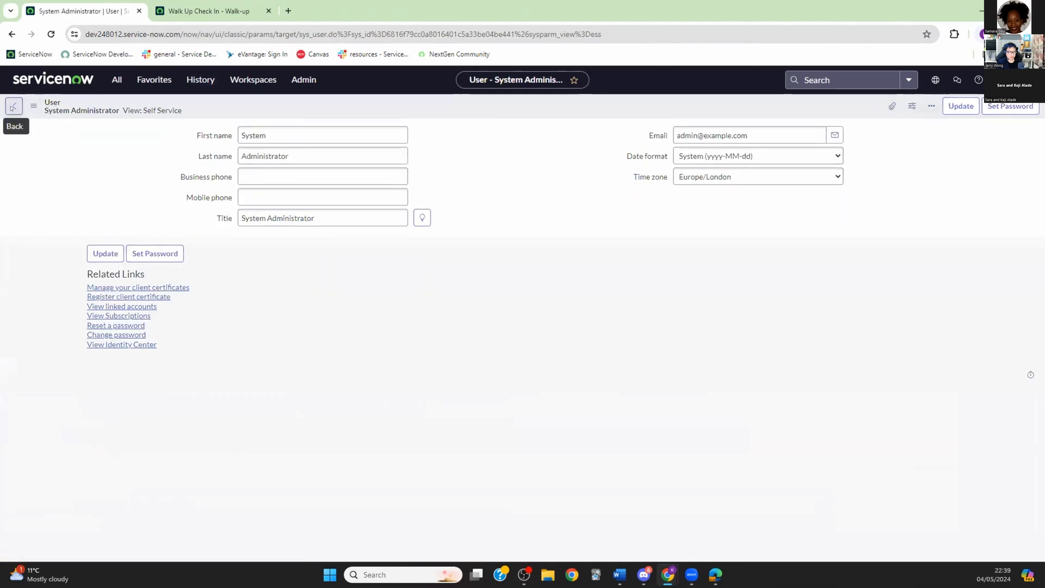
Step: Open the Walkup User record from History and choose Europe/London as its time zone
click(199, 80)
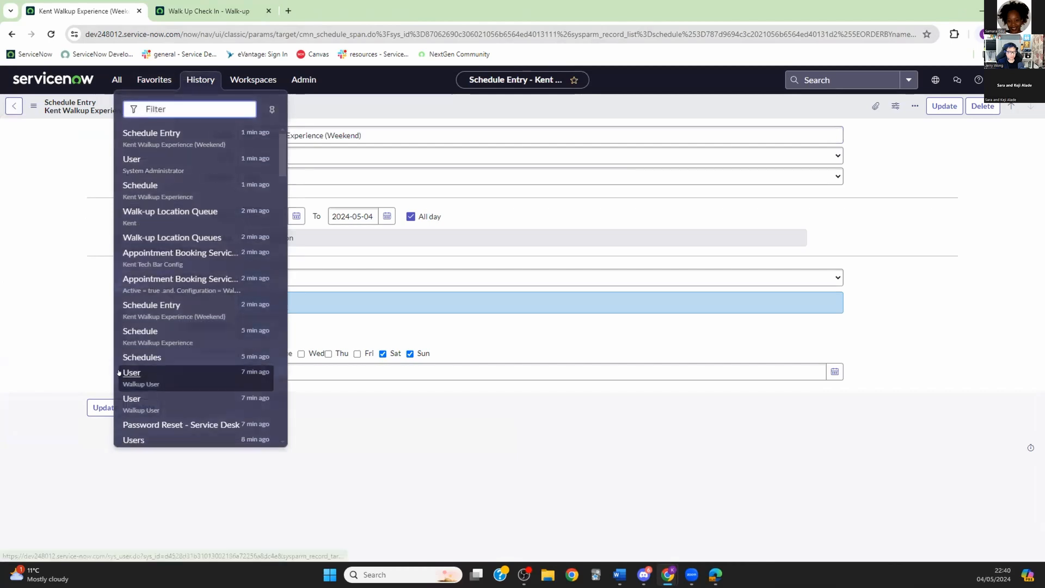
click(153, 375)
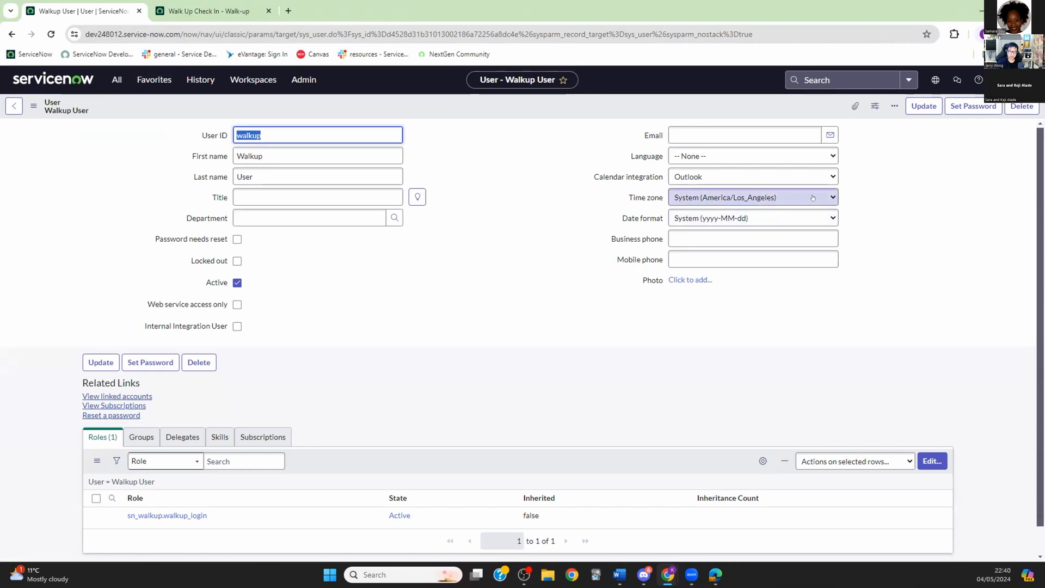
click(831, 197)
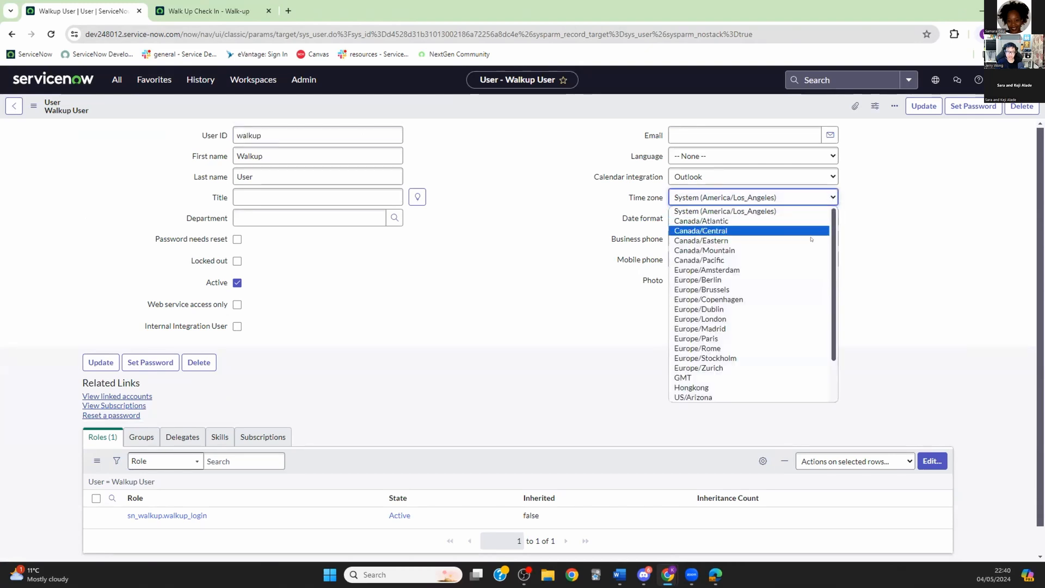
click(716, 319)
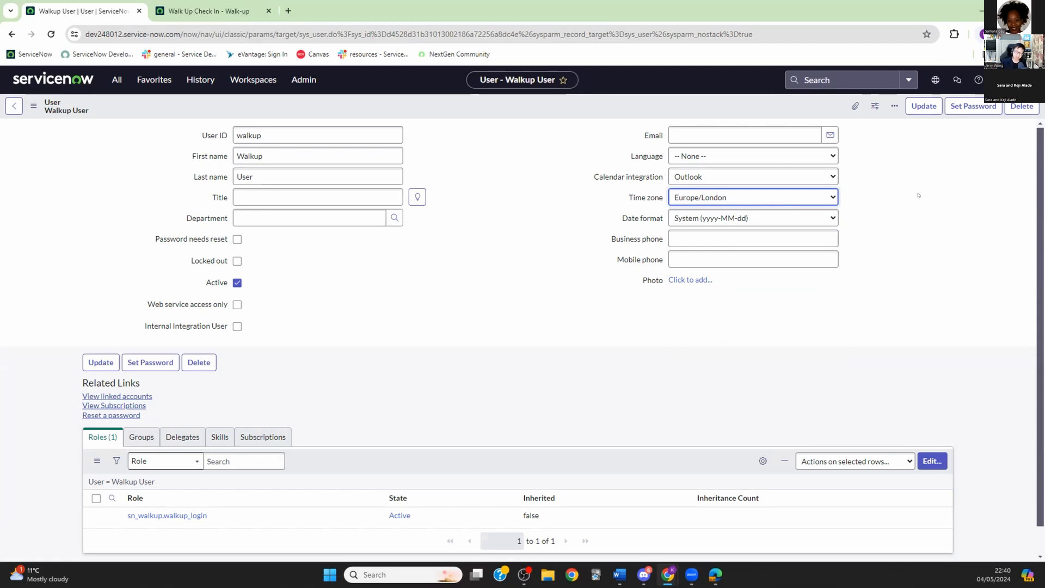
Step: Save the Walkup User's Europe/London time zone and search the navigator for 'system properties'
click(924, 106)
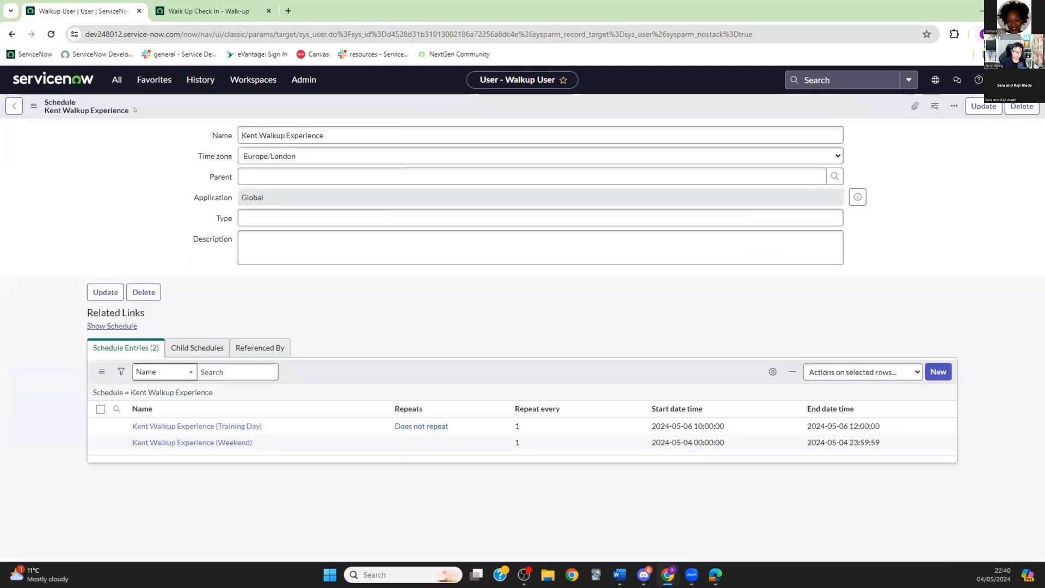
click(110, 81)
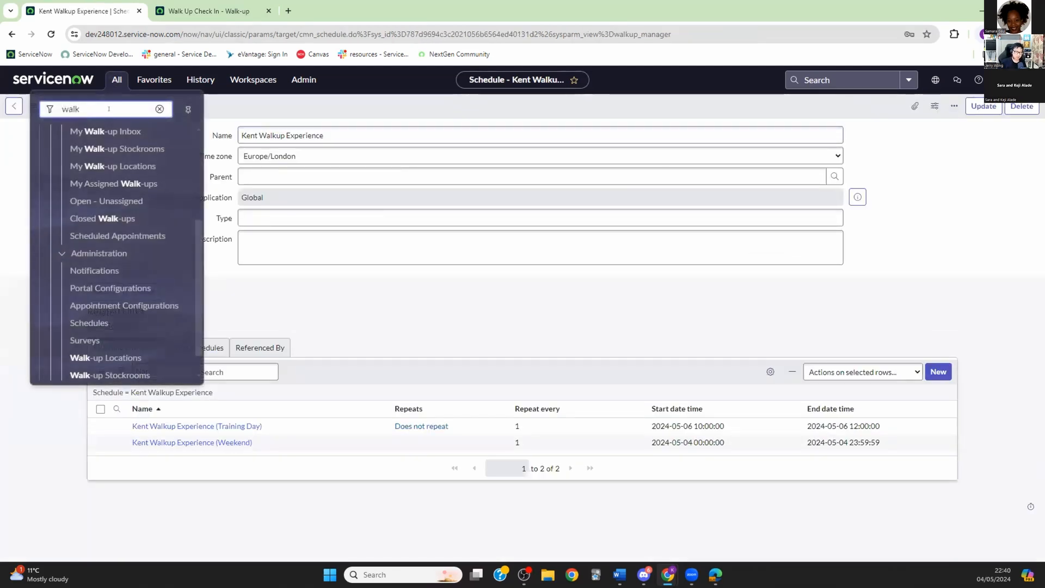
text(sy)
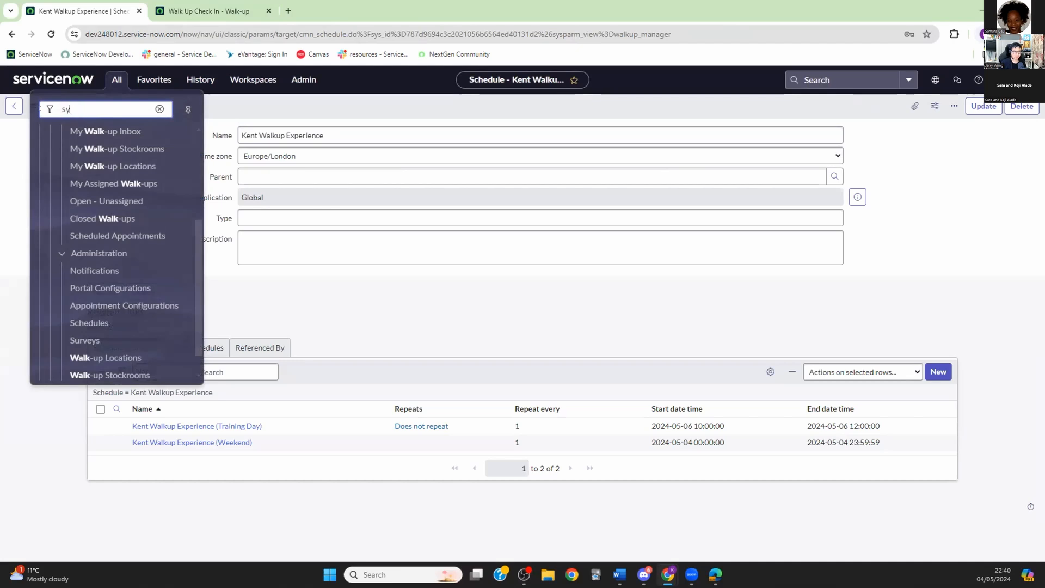
text(s_properties)
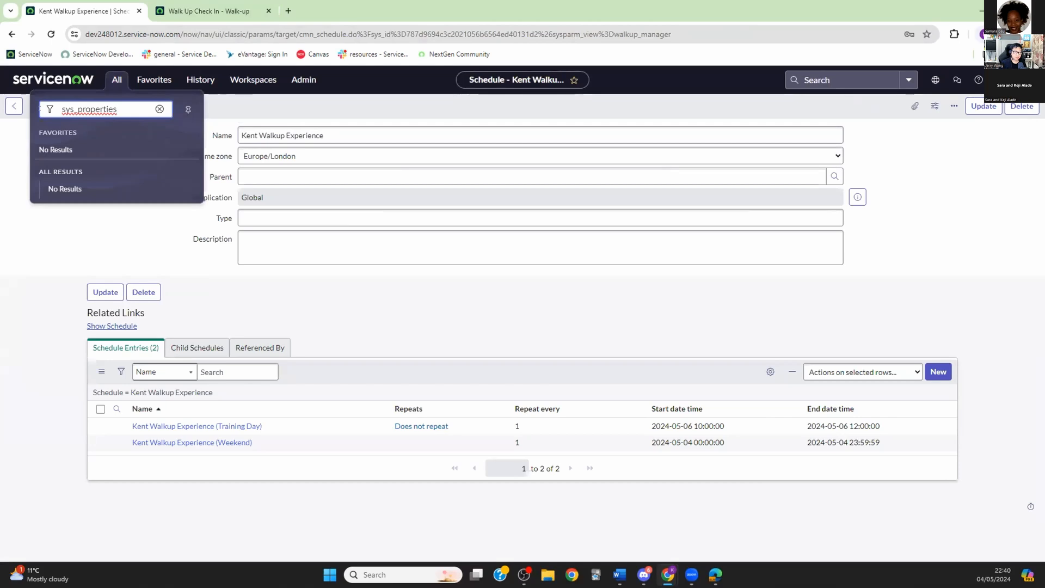
key(BackSpace)
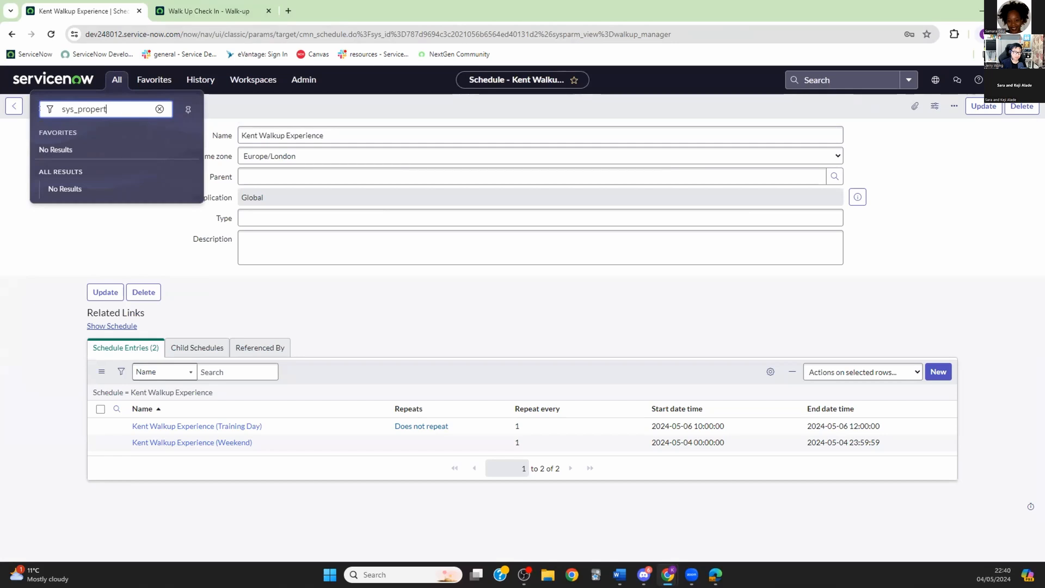
key(BackSpace)
key(BackSpace)
key(BackSpace)
key(BackSpace)
key(BackSpace)
key(BackSpace)
key(BackSpace)
text(tem)
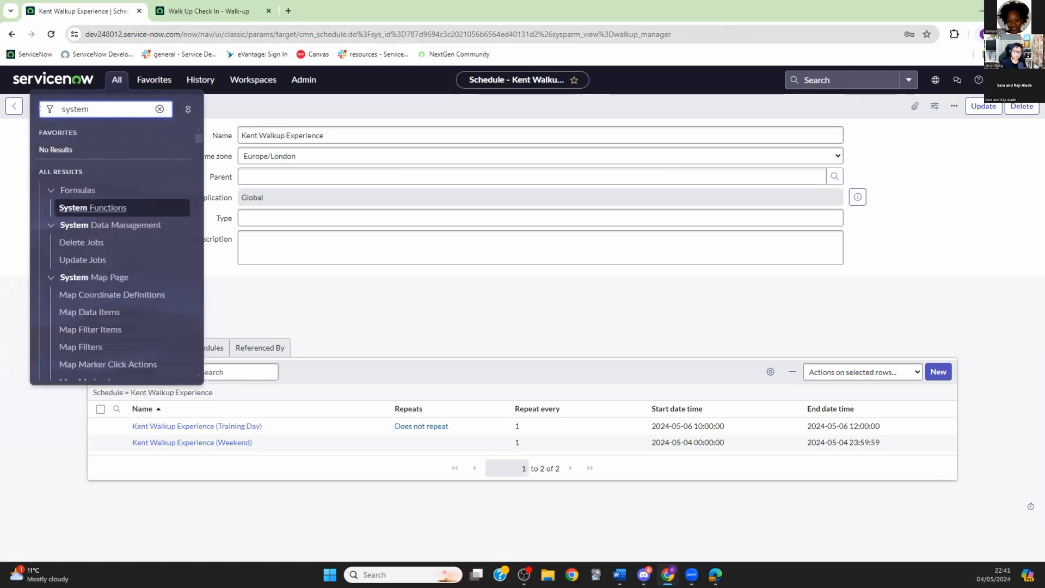
text( properties)
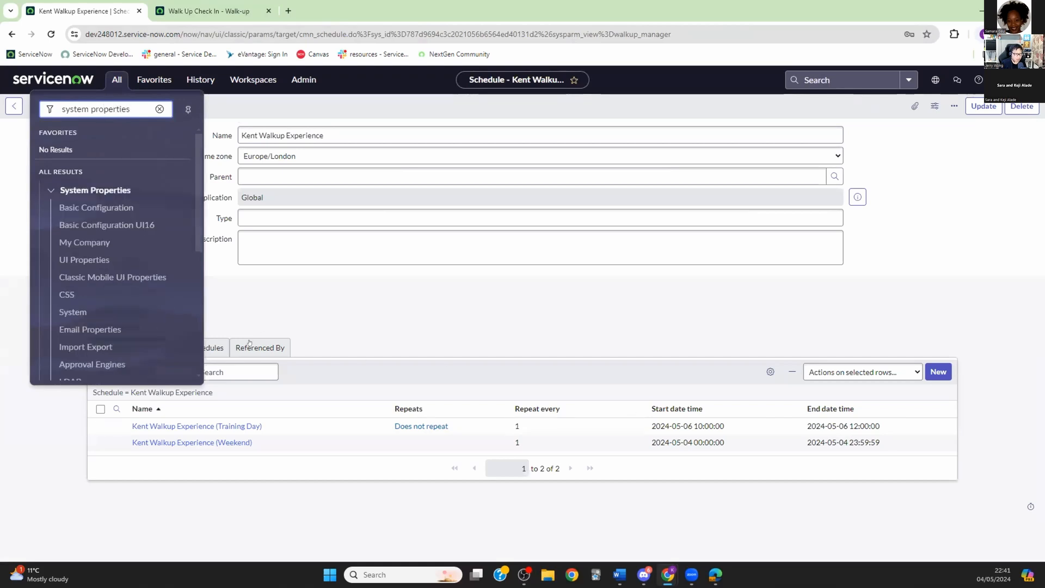
scroll(169, 242, down, 1)
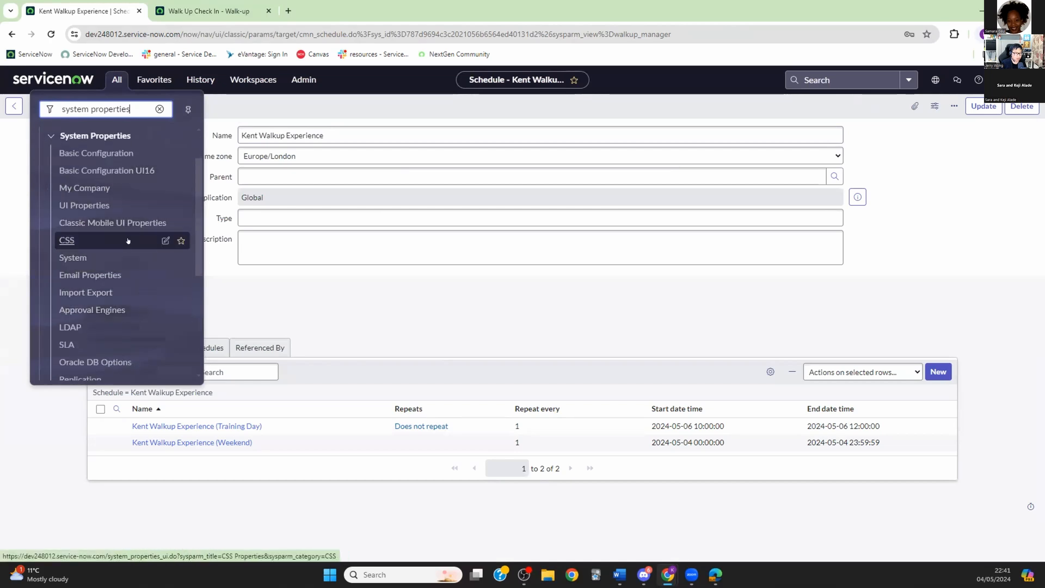
scroll(126, 234, up, 1)
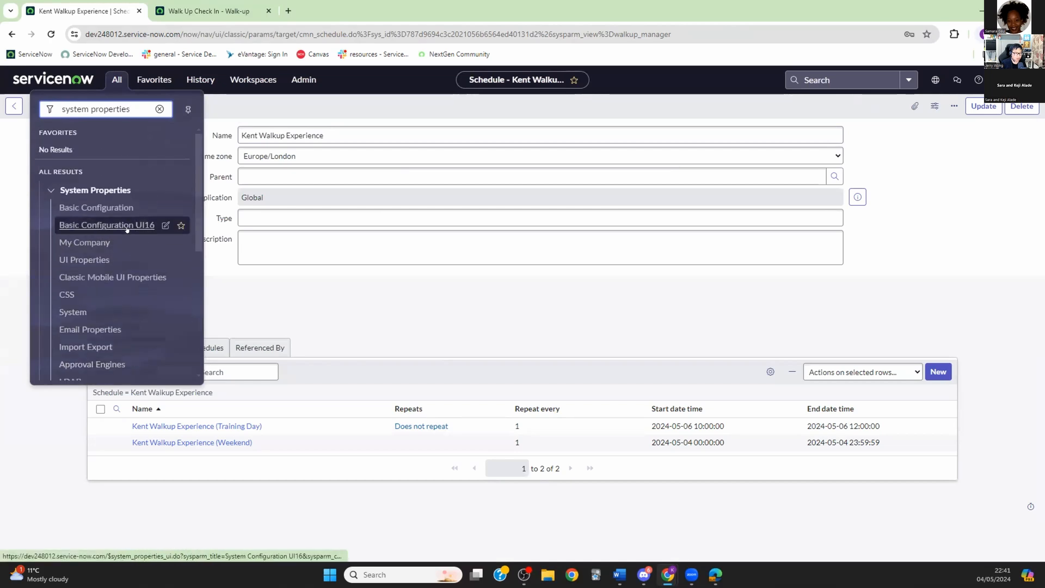
Step: In Basic Configuration system properties, set the system timezone to GMT
click(100, 207)
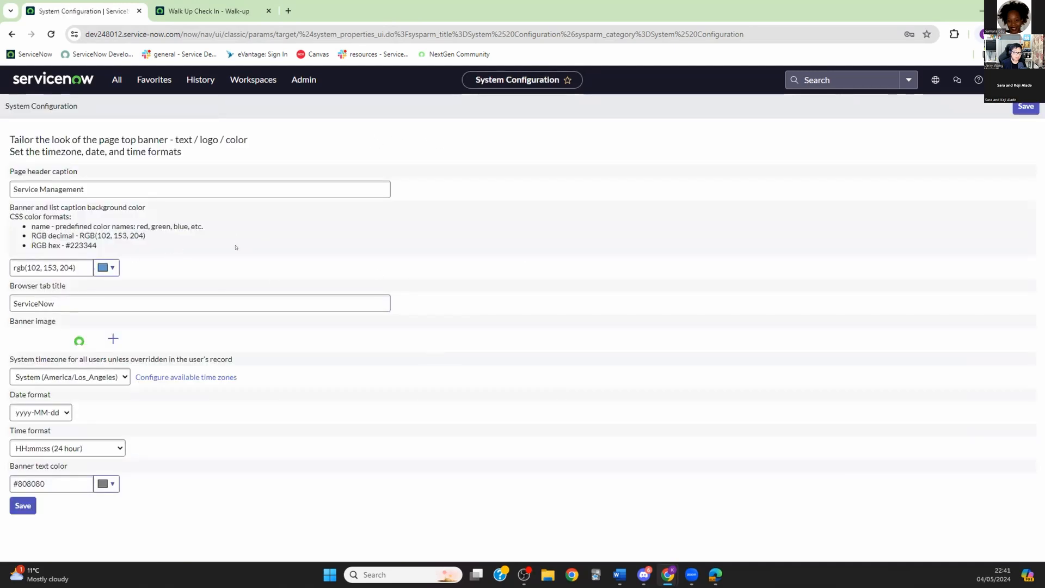
click(125, 377)
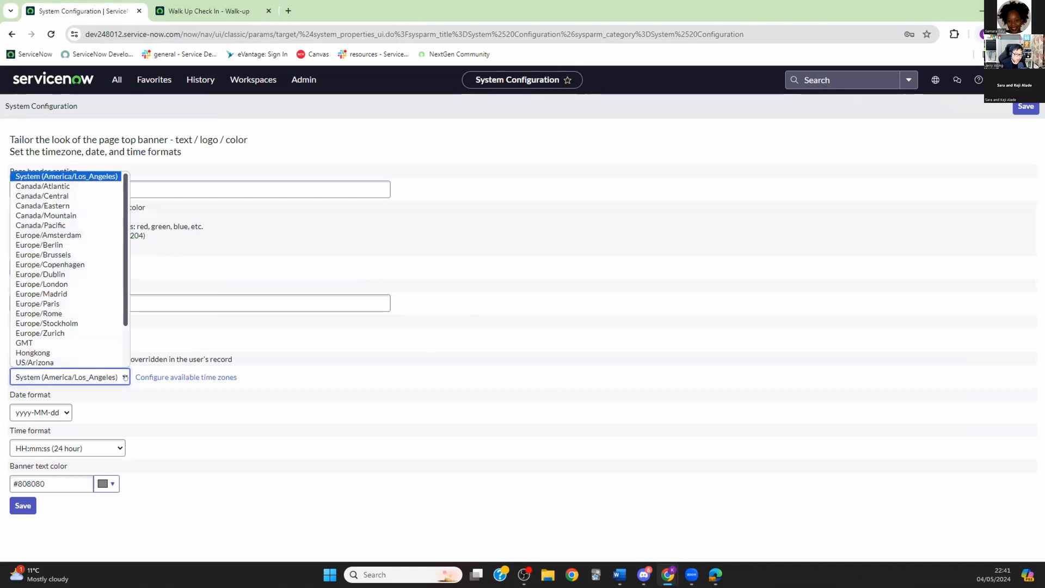
click(49, 285)
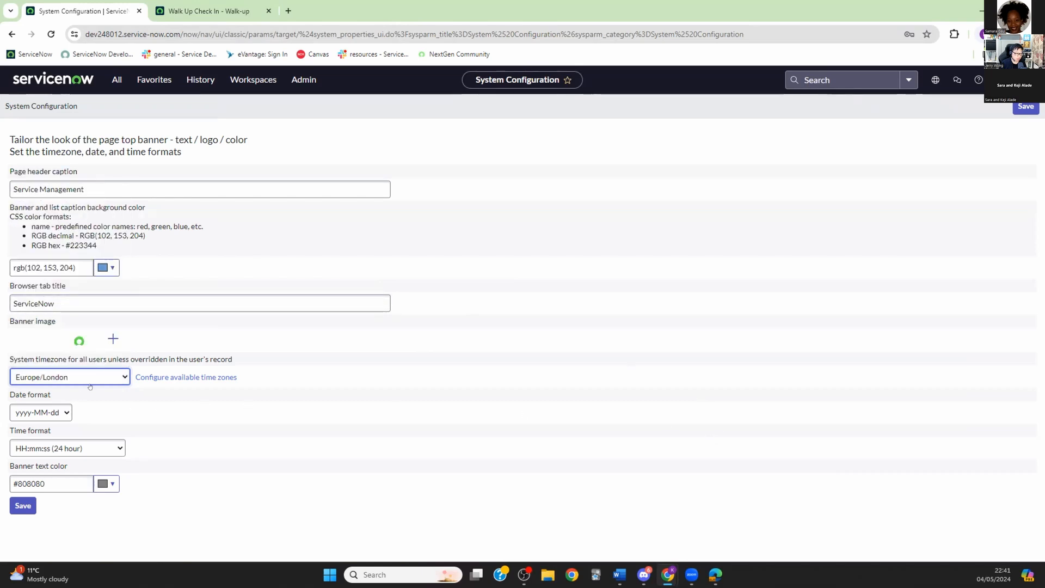
click(124, 375)
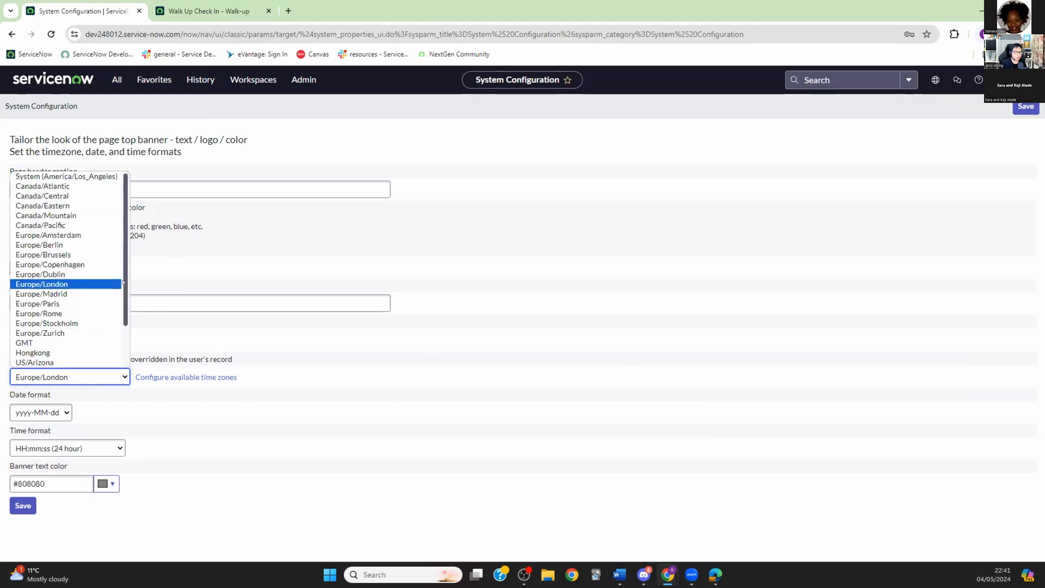
drag(124, 241, 125, 320)
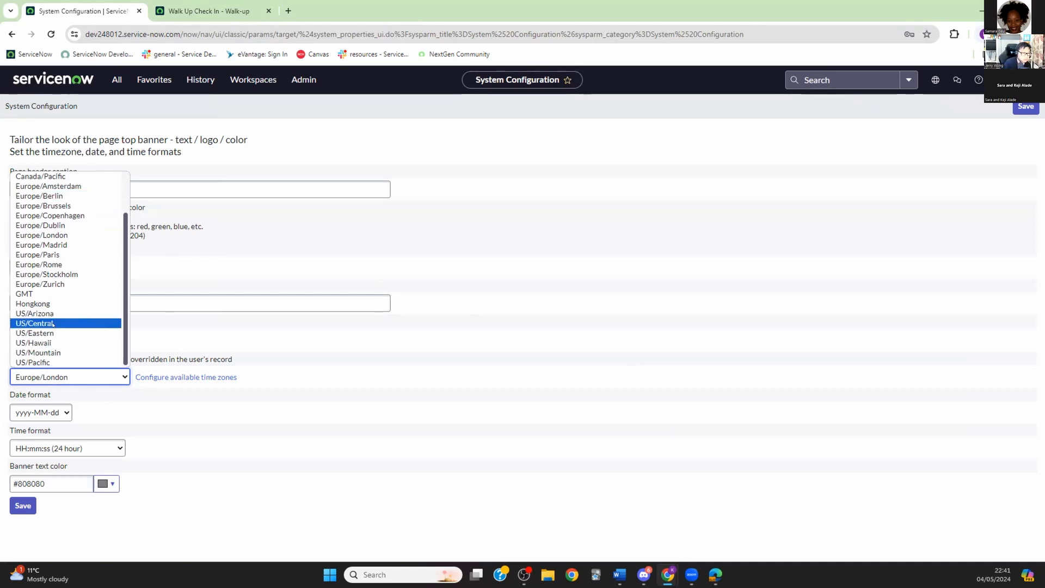
click(36, 293)
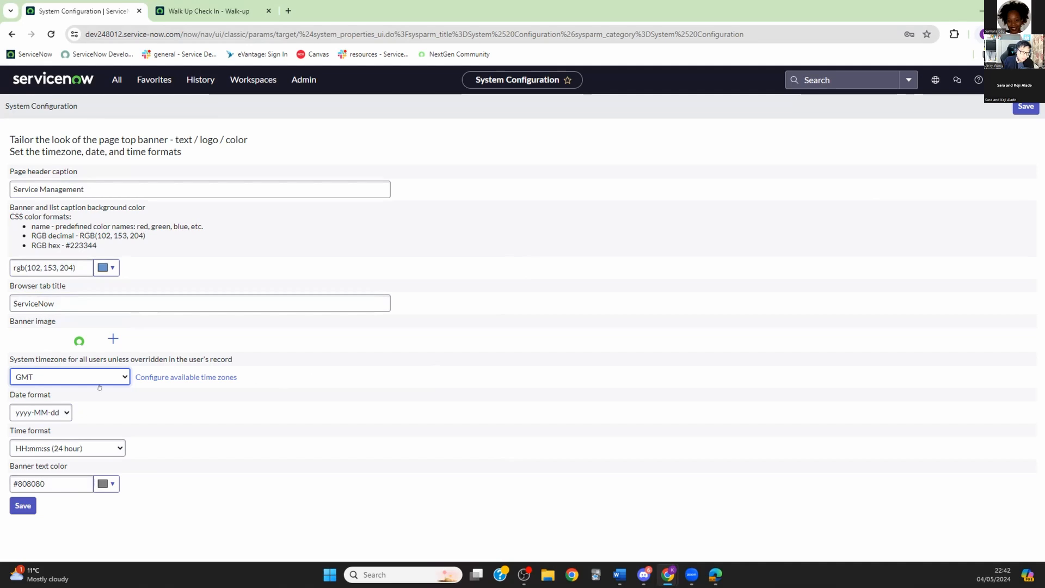
Step: Open the System properties page from the navigator and scroll through its settings
click(11, 34)
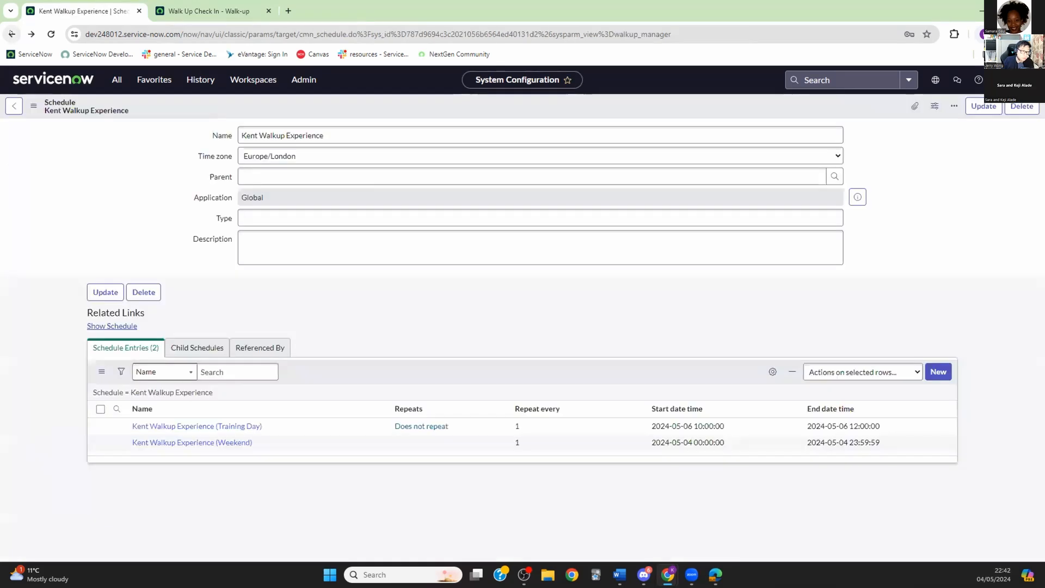
click(116, 76)
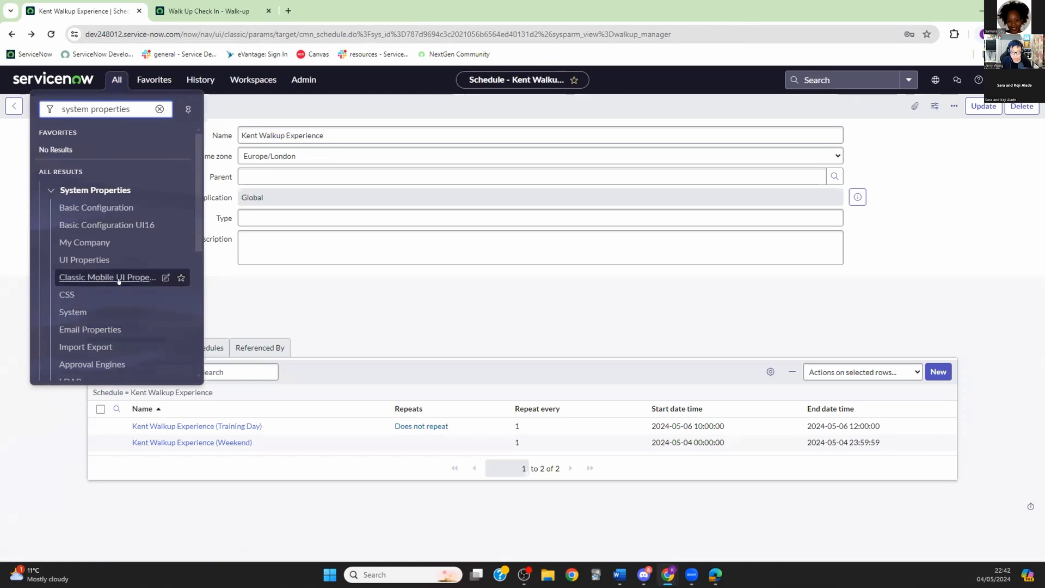
click(73, 311)
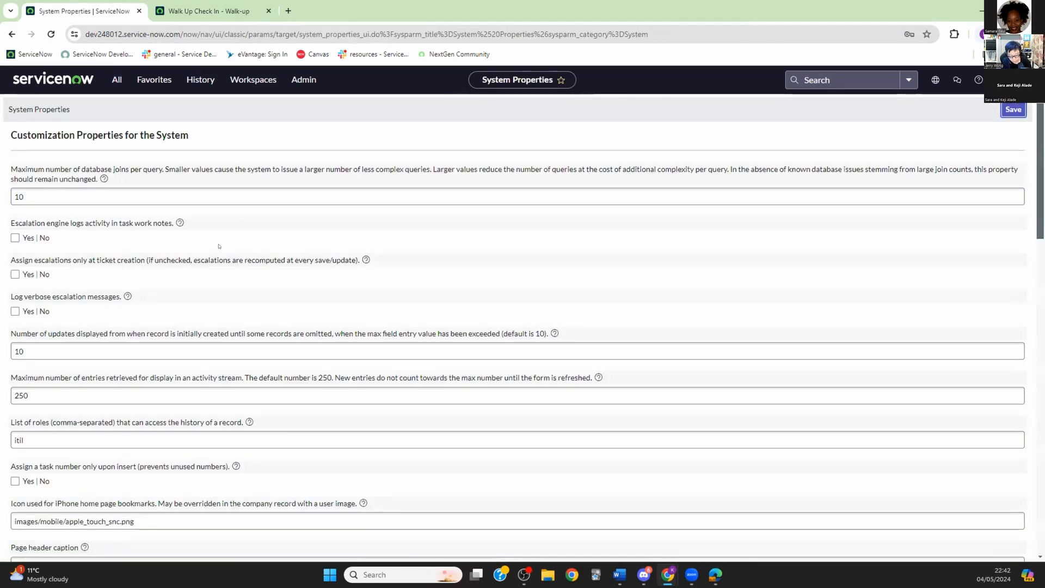
scroll(217, 244, down, 2)
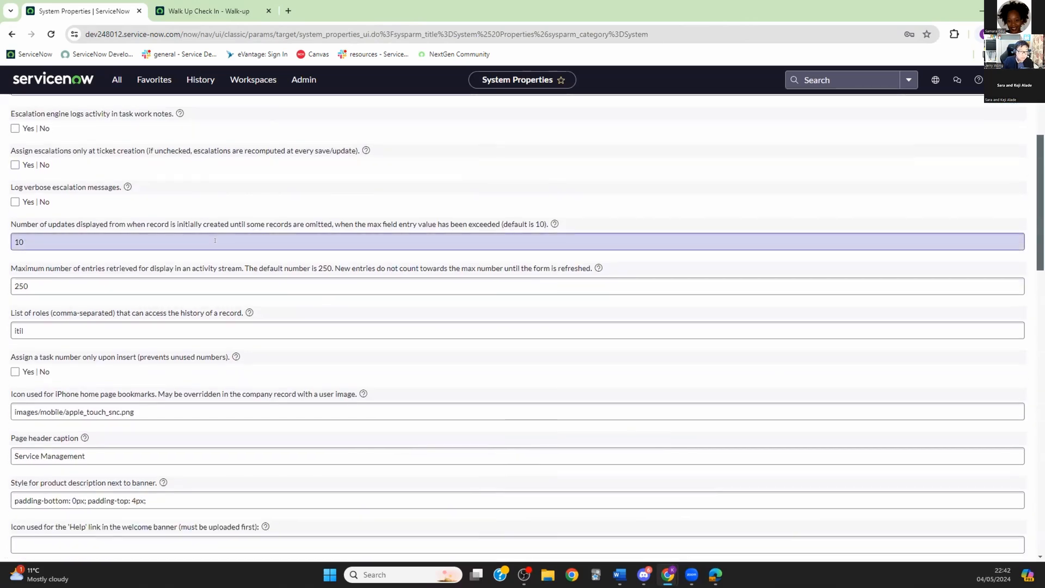
scroll(215, 240, down, 2)
scroll(218, 245, down, 3)
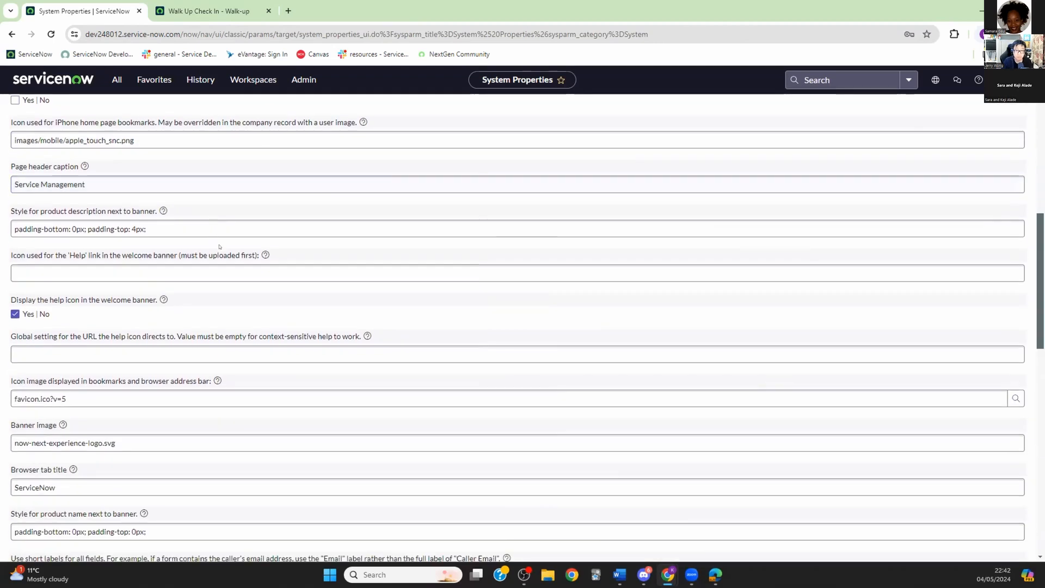
scroll(218, 243, down, 3)
scroll(219, 247, down, 1)
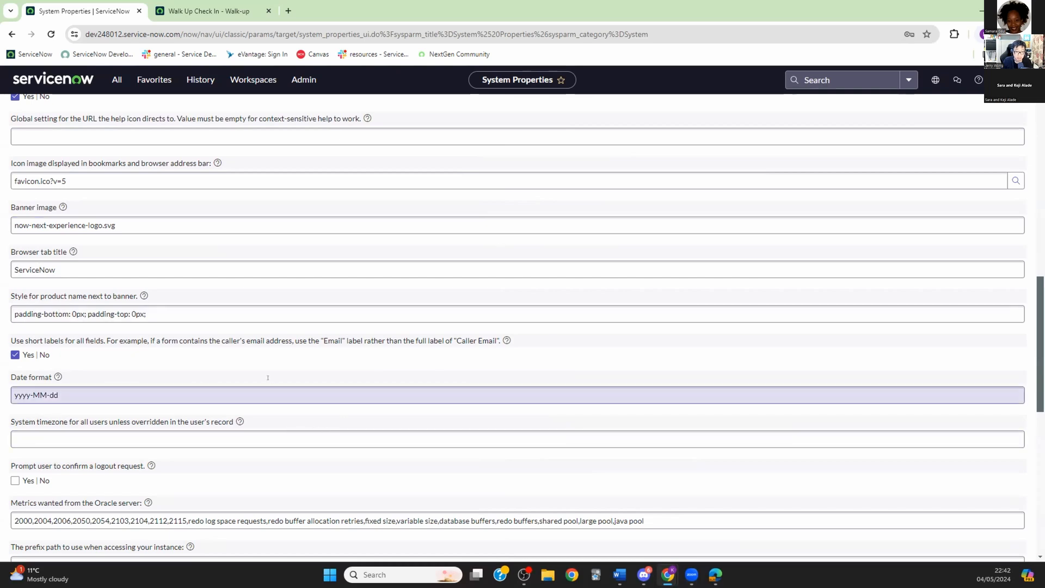
Step: Review the system timezone property value, then go back to the Kent Walkup Experience schedule
click(475, 431)
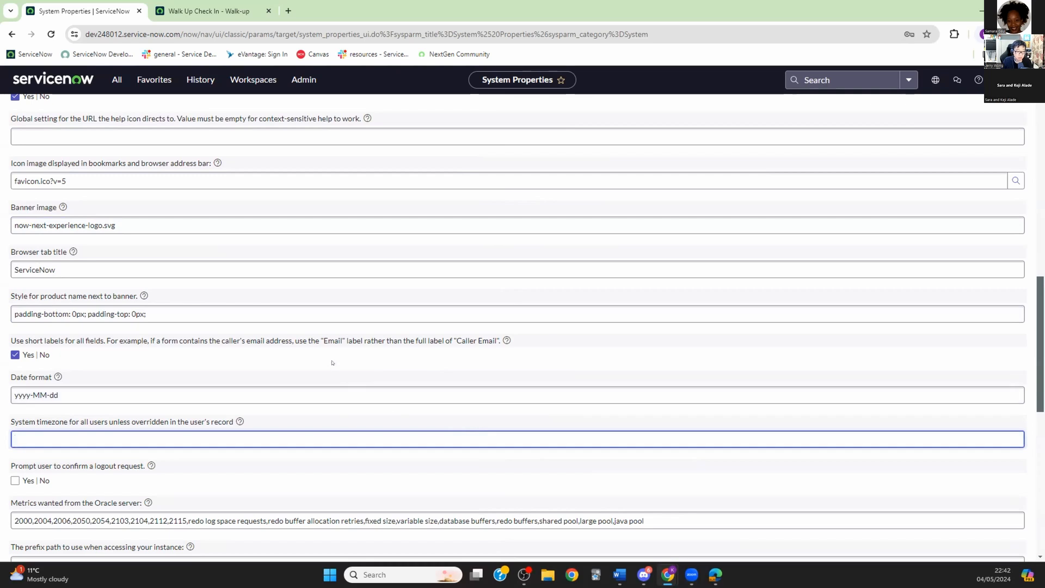
scroll(332, 362, down, 2)
scroll(332, 362, down, 2)
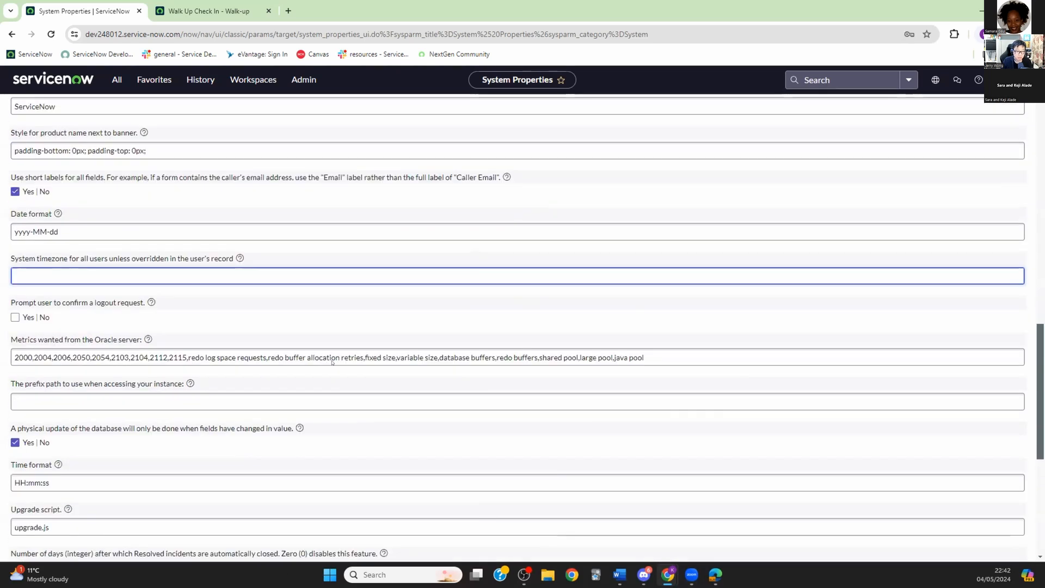
scroll(332, 362, down, 1)
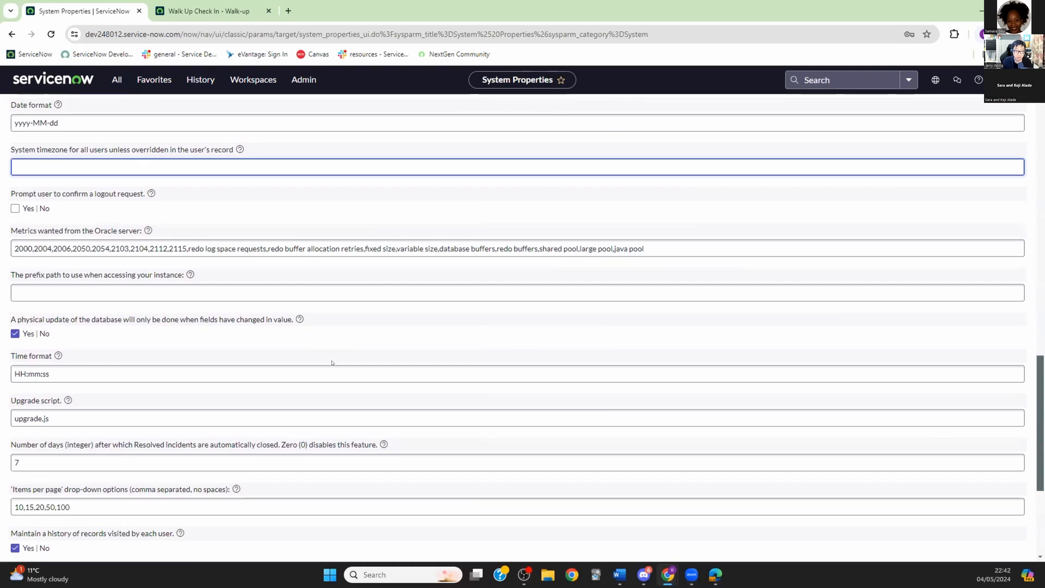
scroll(332, 362, down, 3)
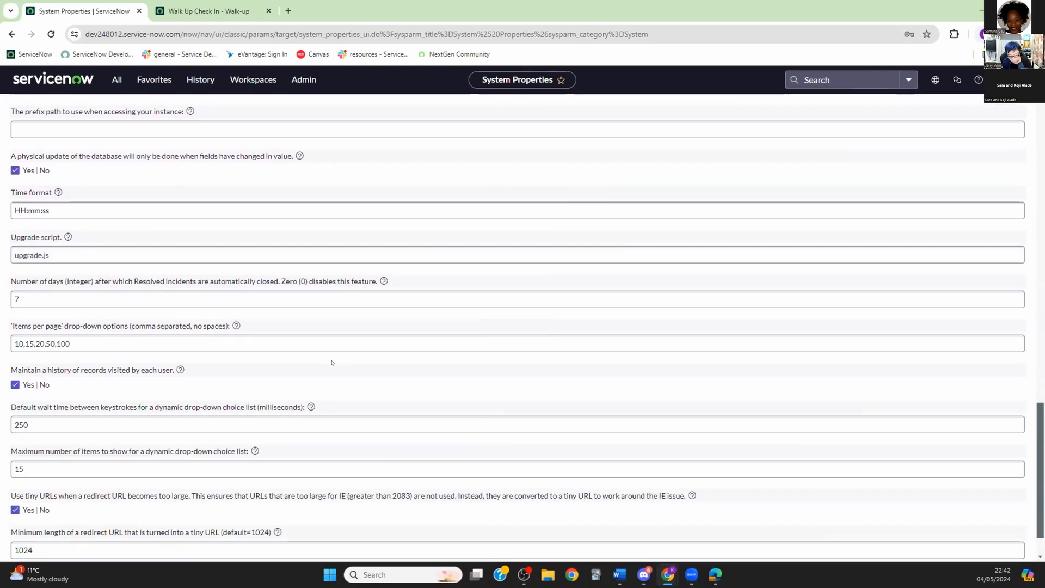
scroll(329, 361, down, 1)
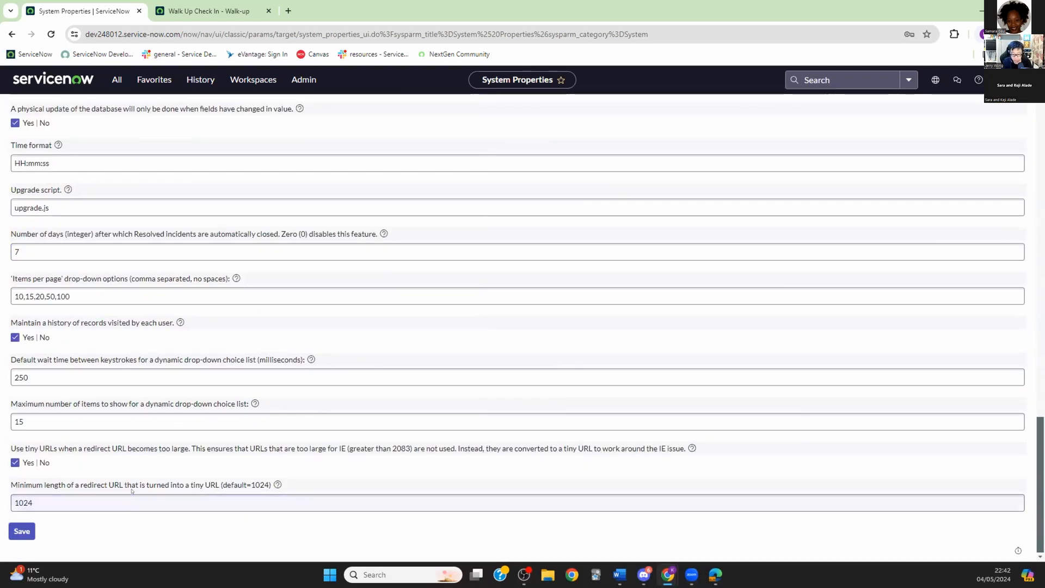
scroll(134, 482, up, 2)
scroll(134, 482, up, 3)
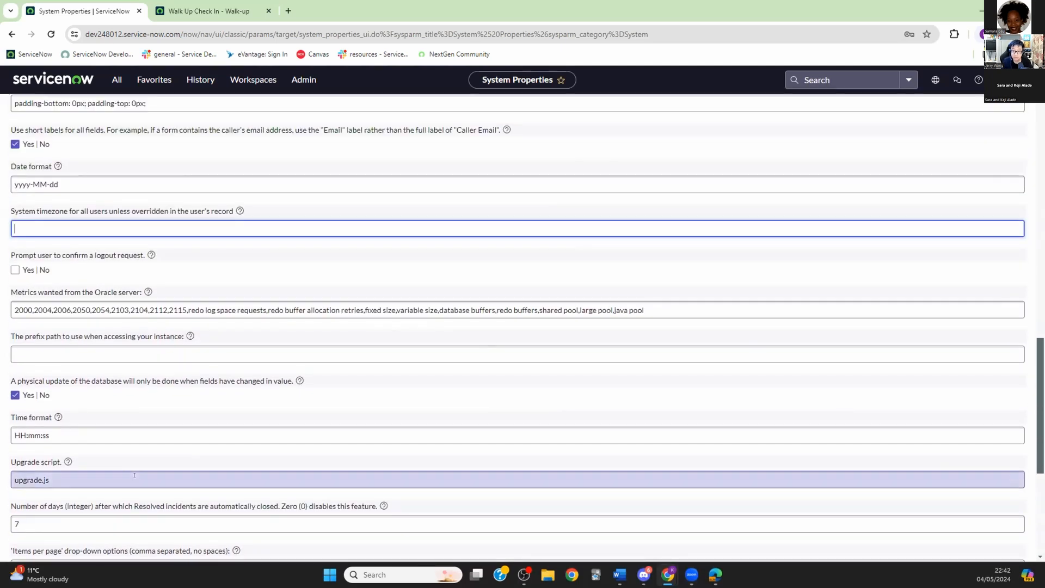
scroll(134, 474, up, 2)
scroll(140, 475, up, 1)
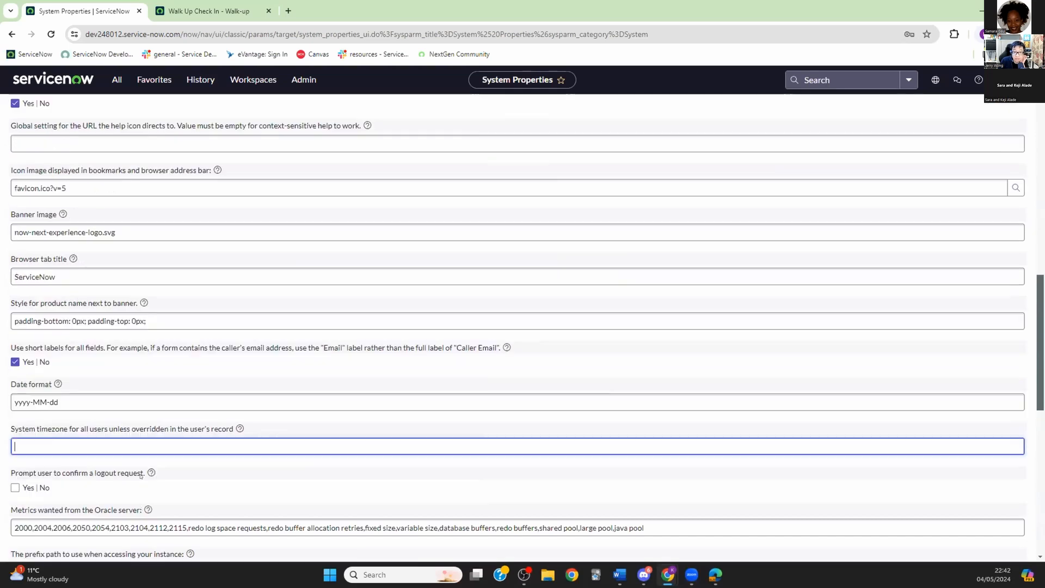
scroll(140, 475, up, 5)
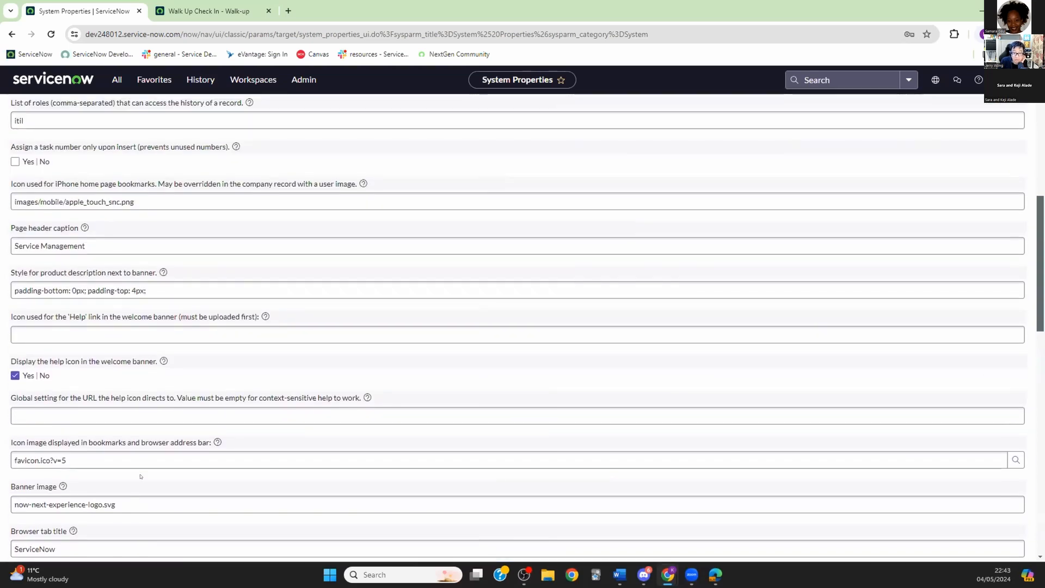
scroll(136, 474, up, 3)
scroll(140, 475, up, 3)
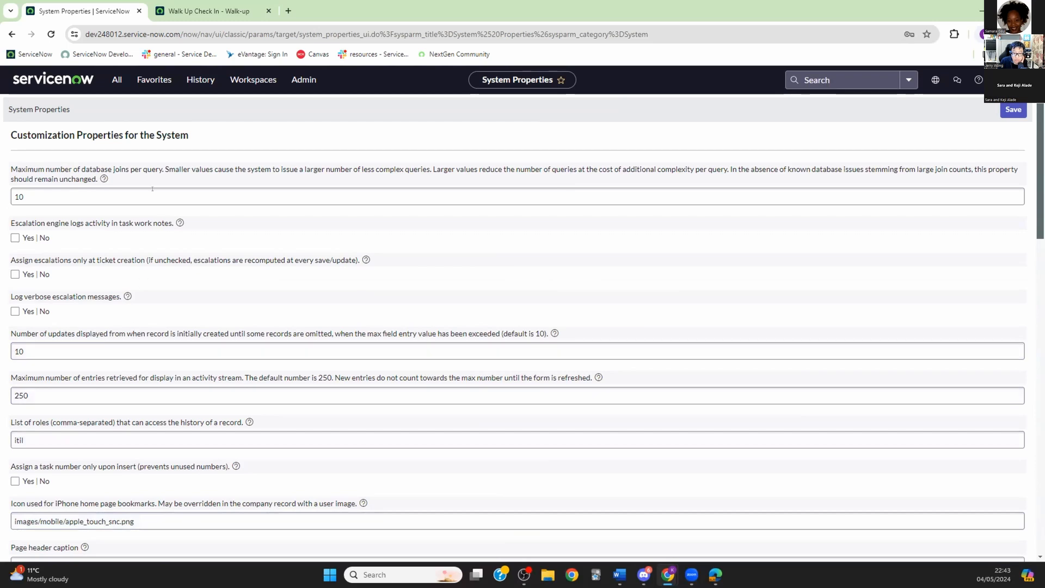
scroll(92, 188, down, 1)
scroll(91, 189, down, 3)
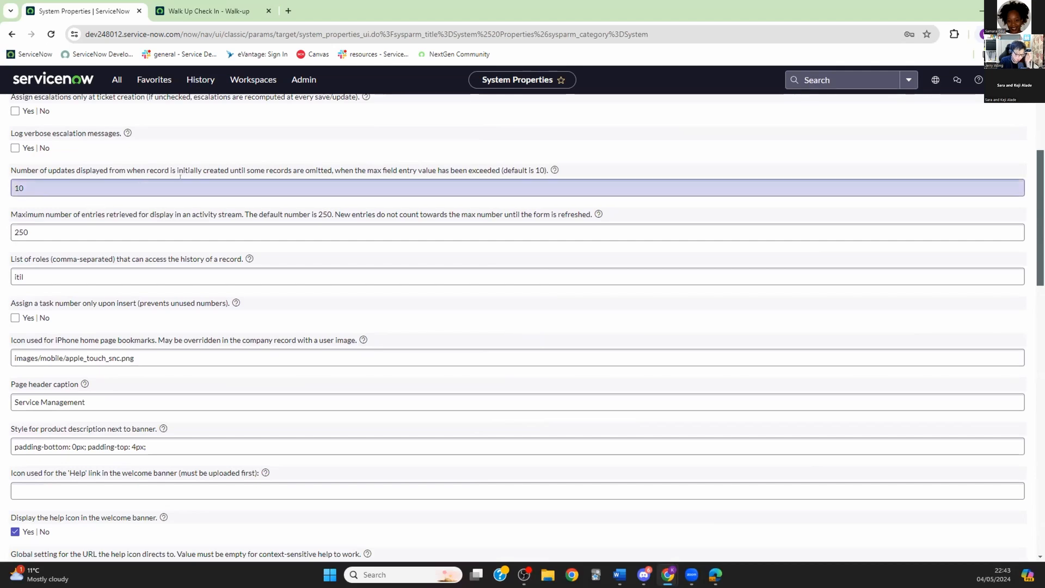
click(11, 35)
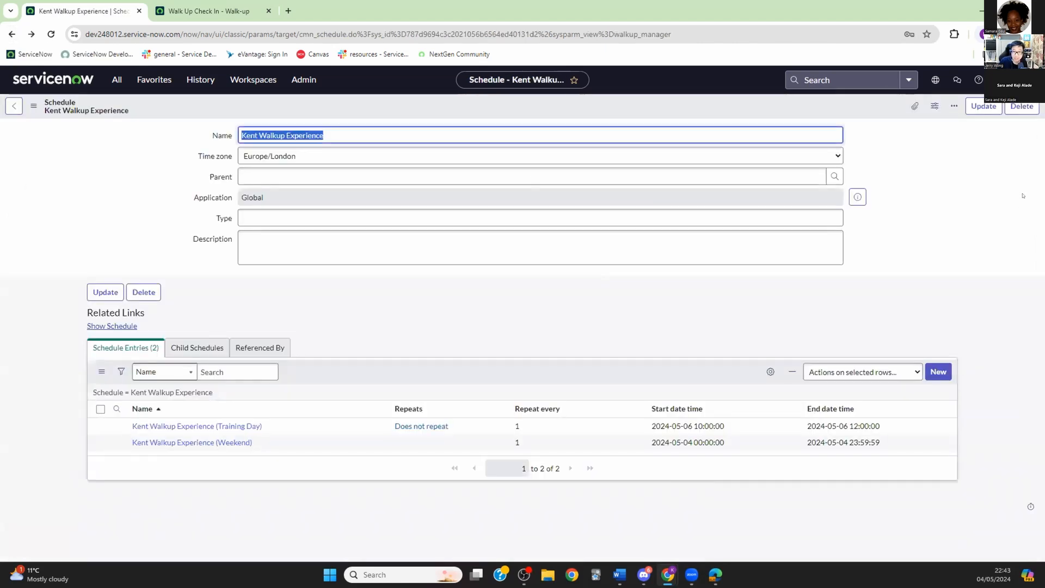
Step: Confirm the System Administrator profile shows Europe/London, then filter the navigator for 'system properties'
click(1026, 80)
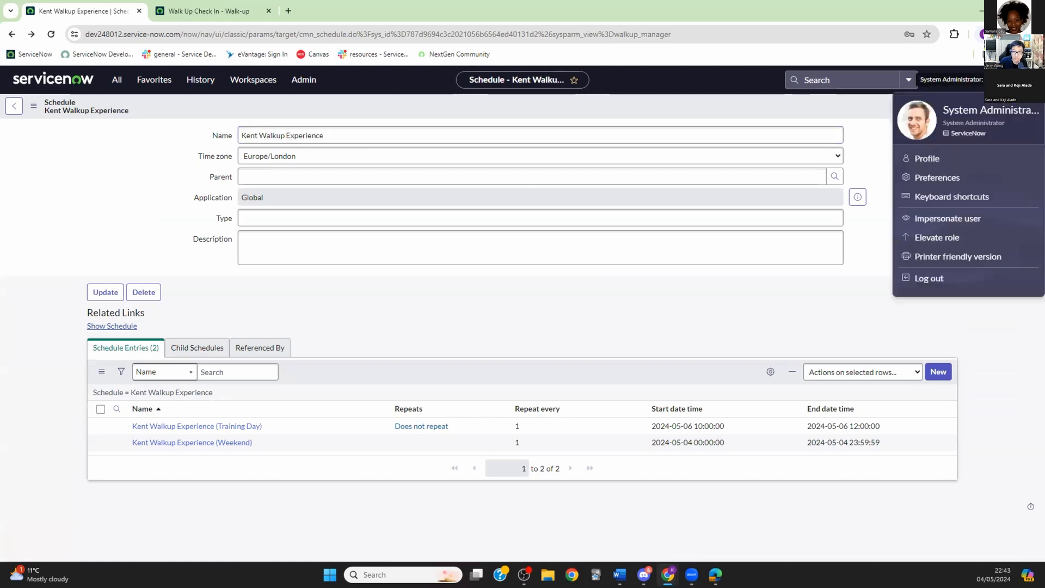
click(928, 158)
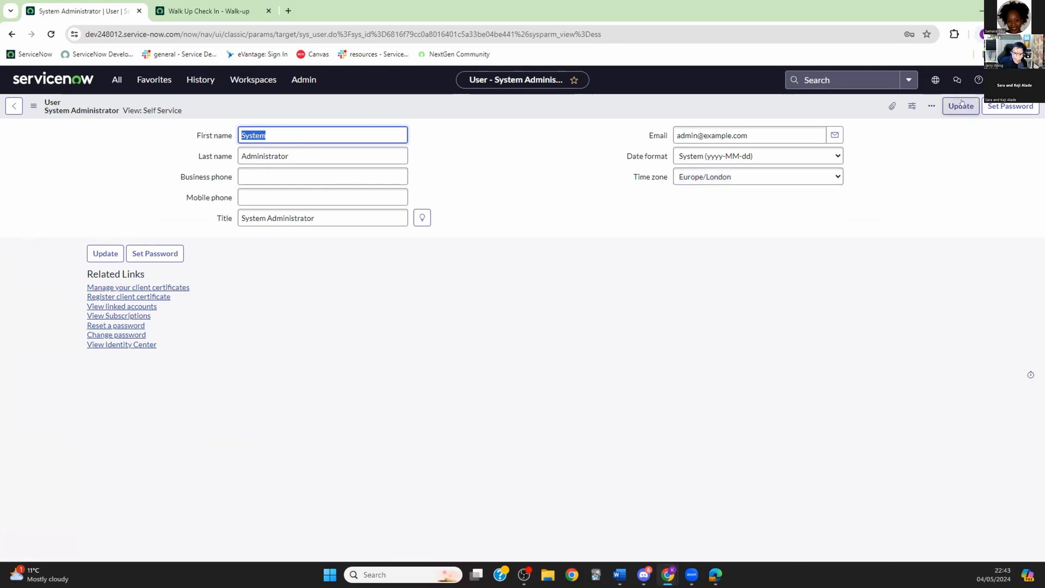
click(116, 80)
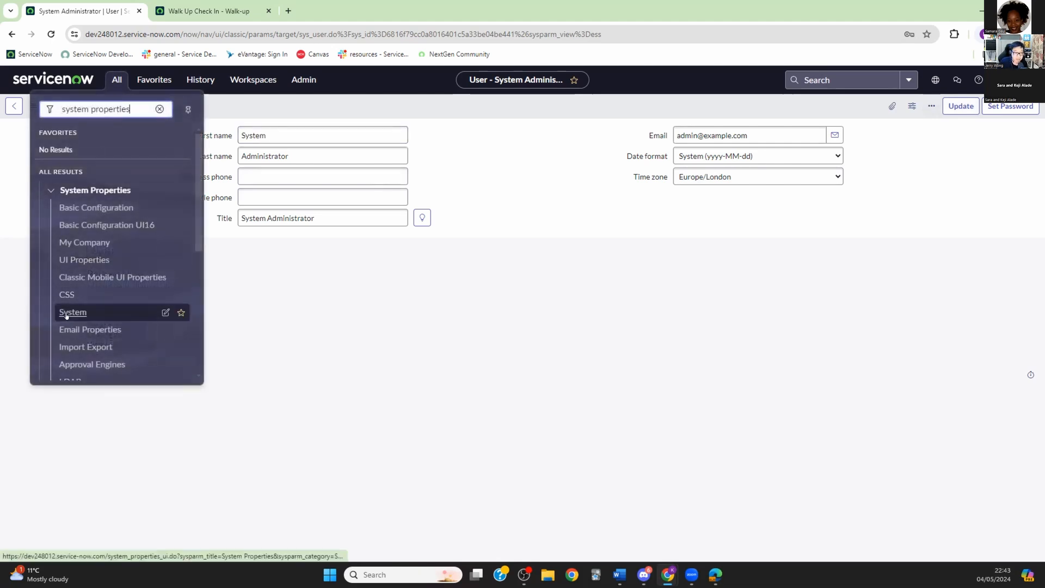
Step: In Basic Configuration, set the System timezone to GMT and save
click(98, 208)
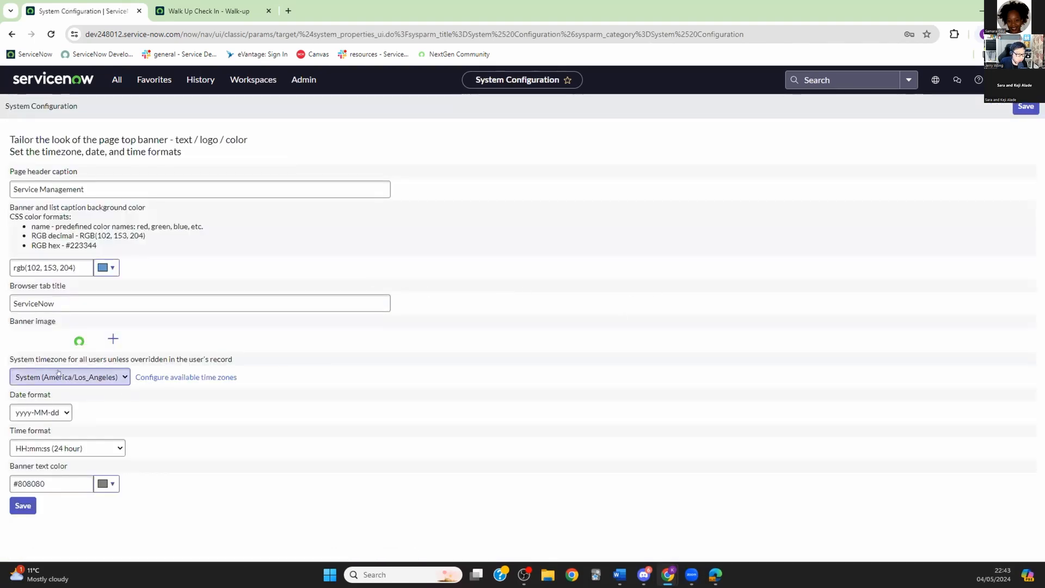
click(124, 377)
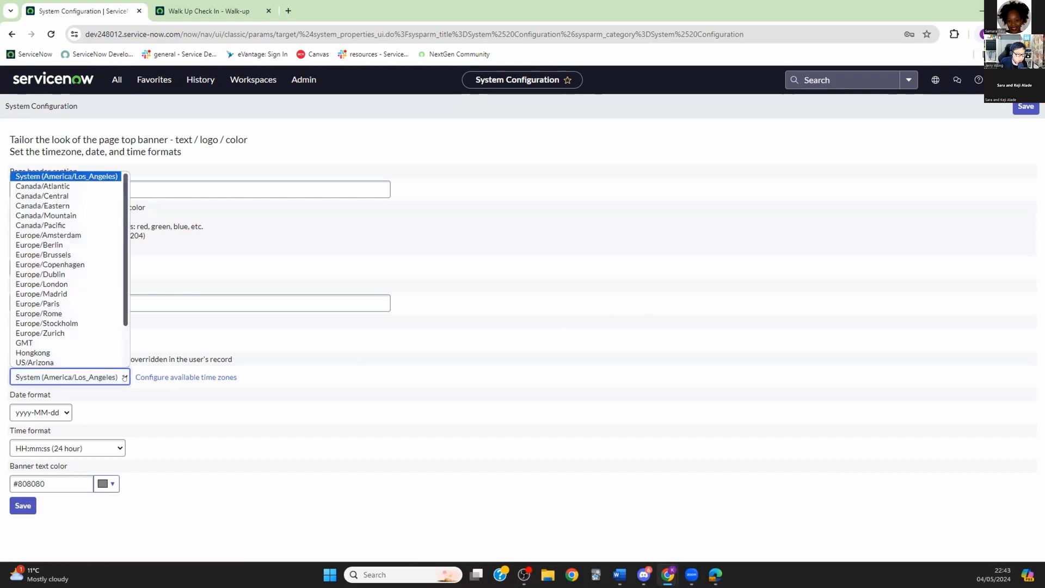
click(33, 342)
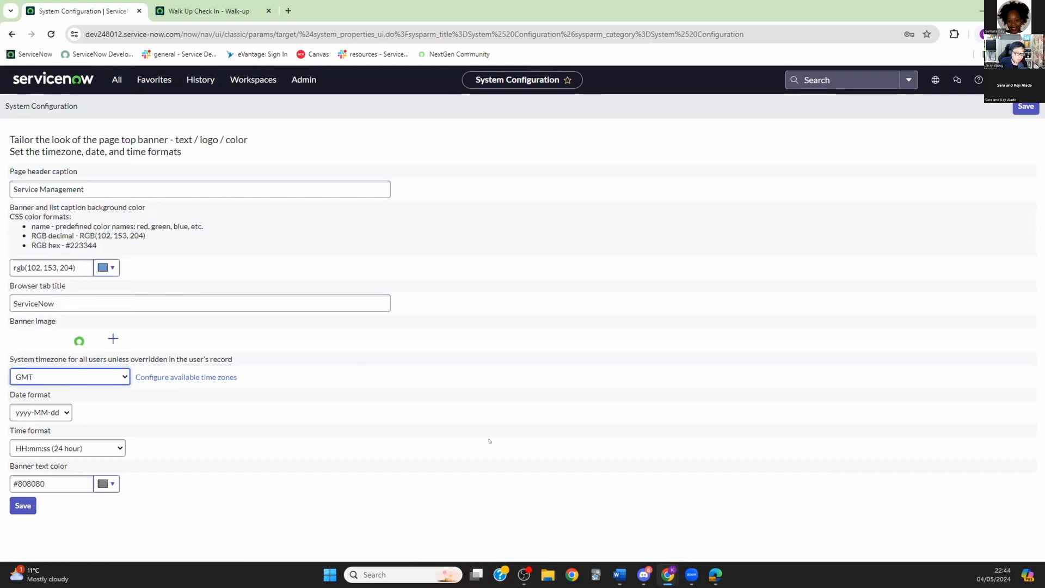
click(21, 506)
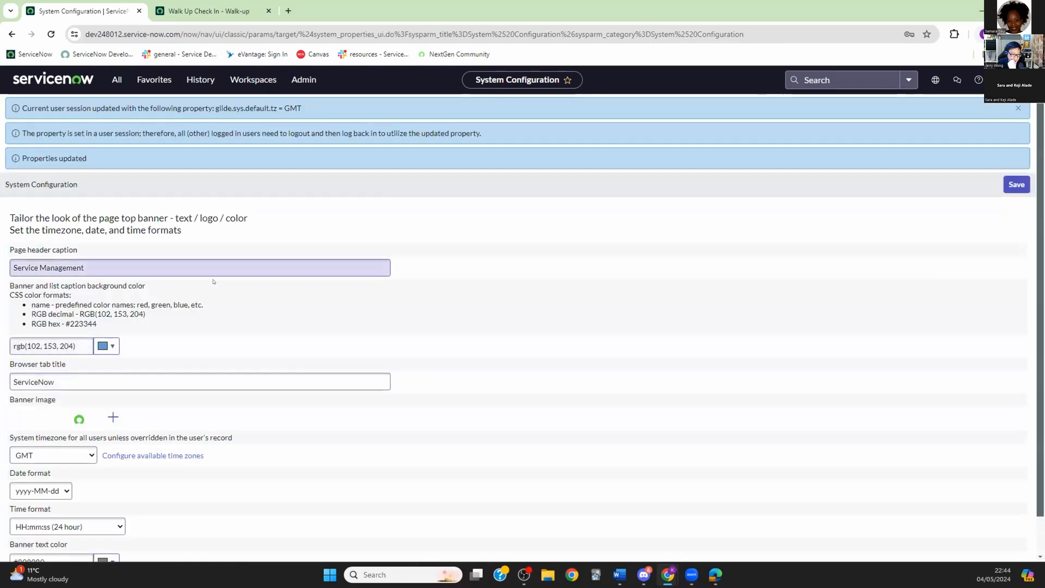
Step: Change the System timezone to Europe/London, save, and check the properties are updated
click(91, 455)
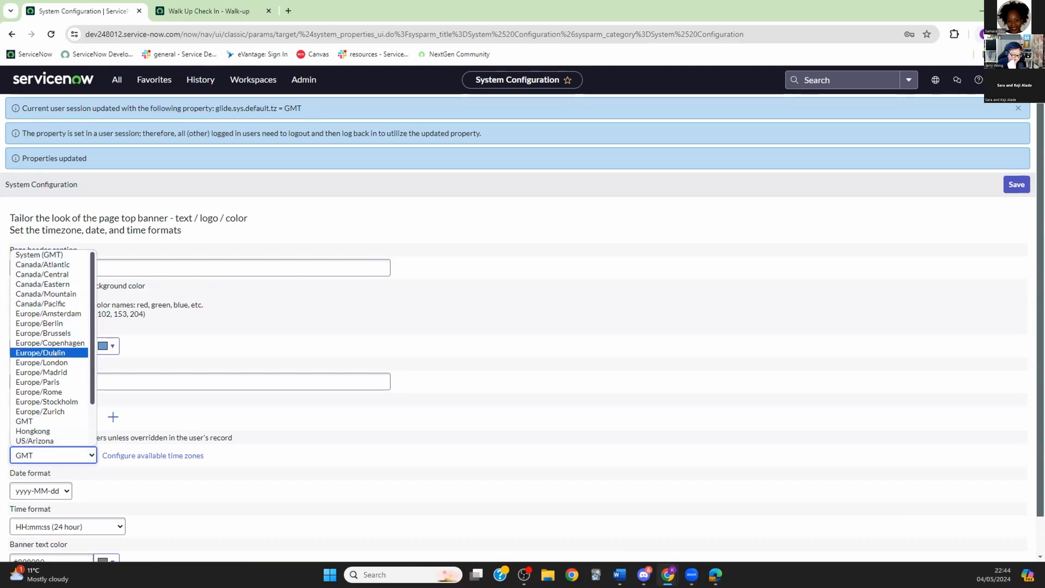
click(40, 362)
scroll(271, 456, down, 1)
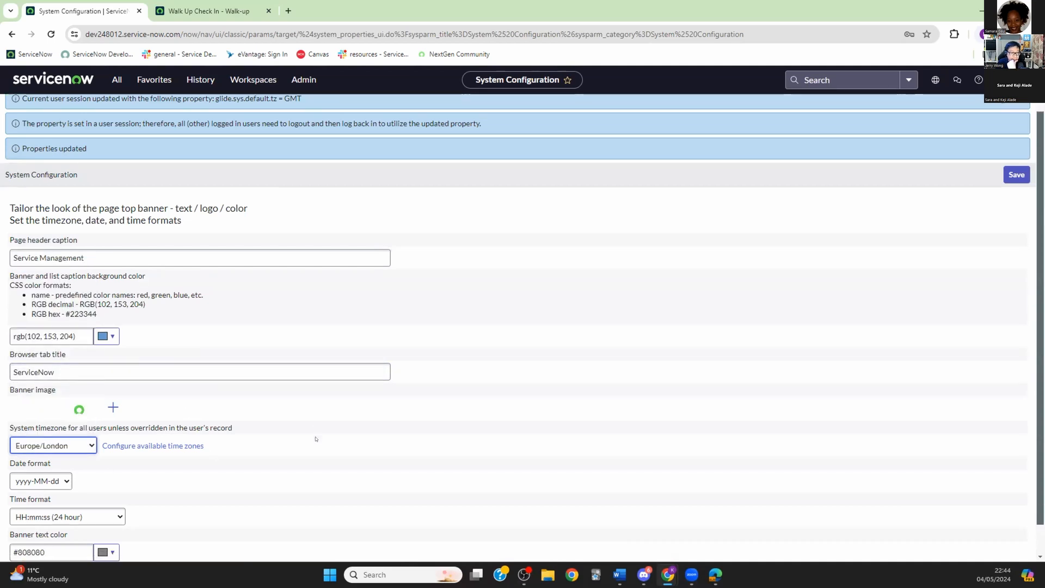
click(14, 543)
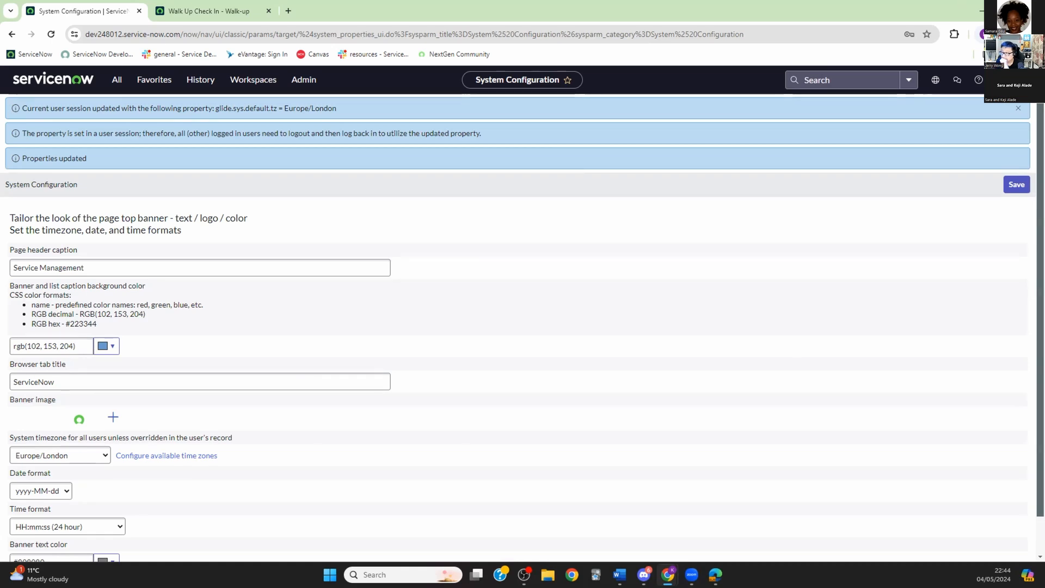
scroll(343, 319, down, 1)
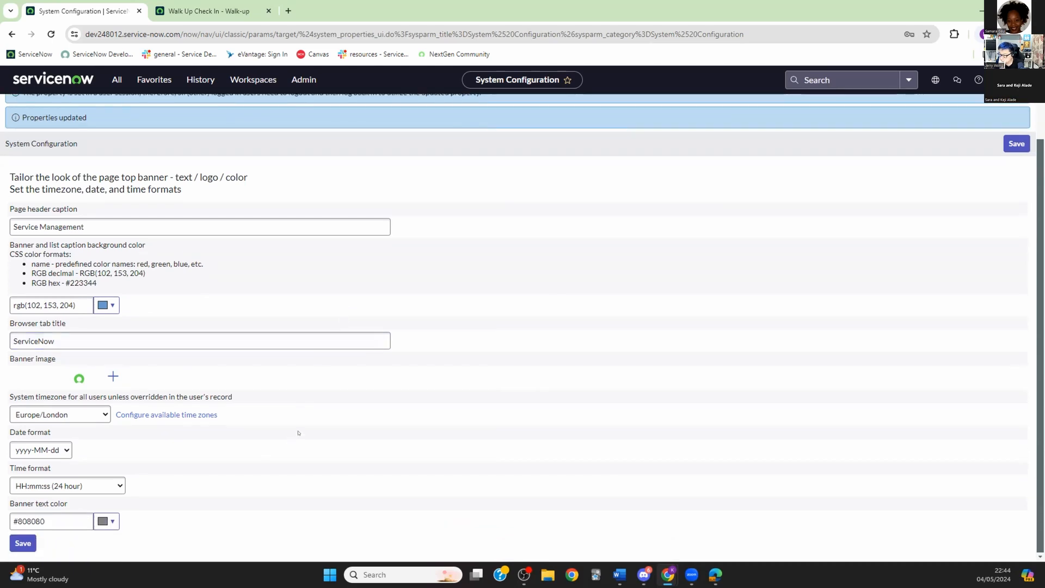
scroll(306, 427, up, 1)
scroll(307, 424, down, 1)
Step: Reload the Walk Up Check In portal and scroll through the users in the 'Enter your name or email' list
double_click(897, 5)
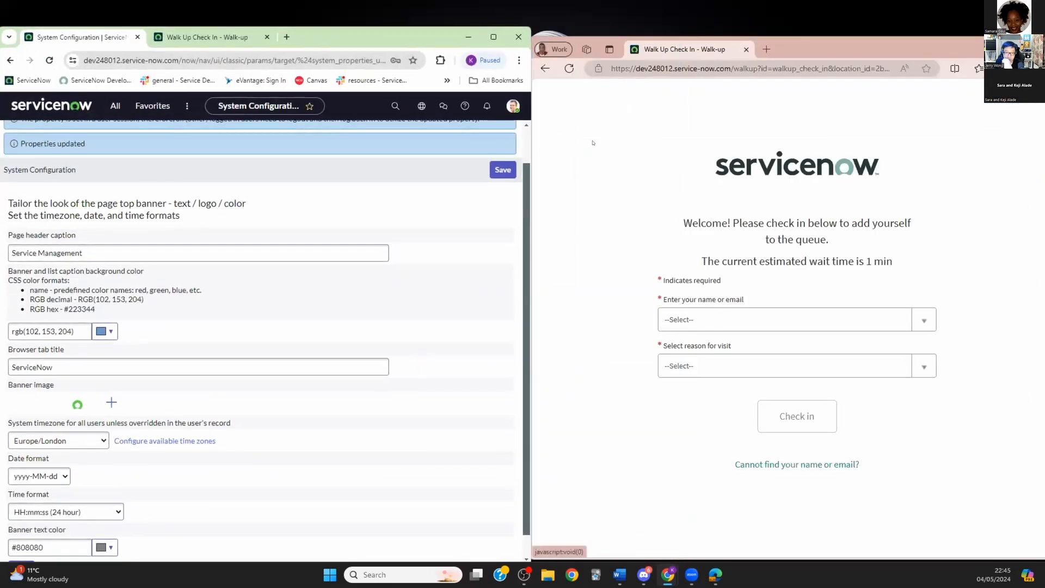
click(569, 68)
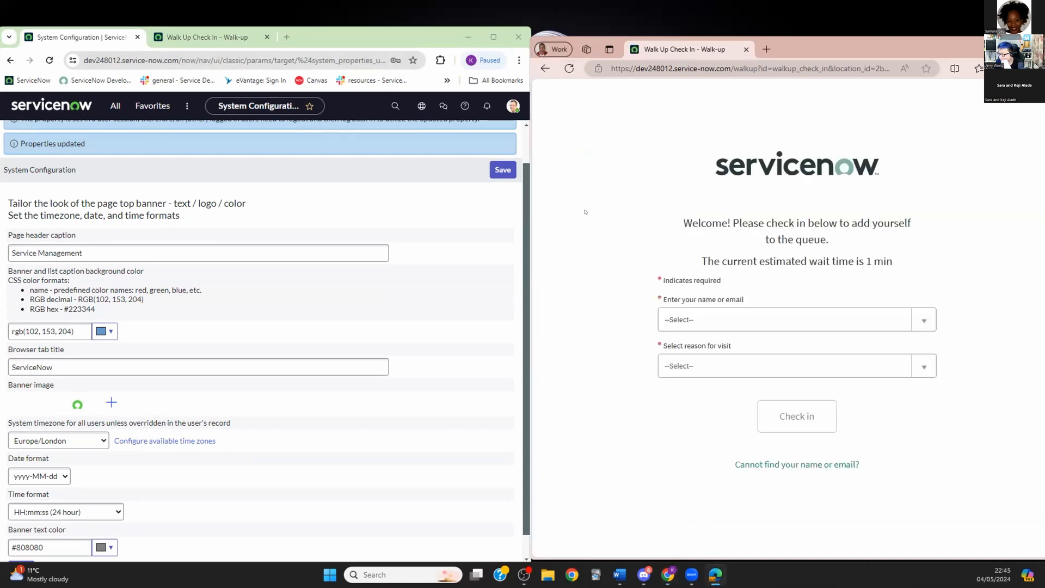
click(924, 320)
scroll(811, 384, down, 3)
scroll(798, 380, down, 5)
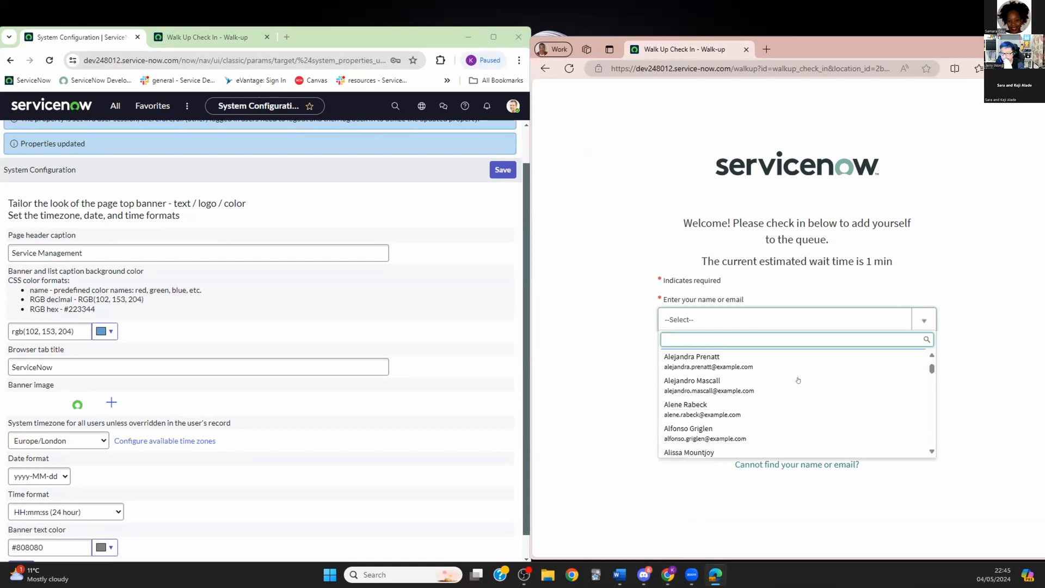
scroll(803, 379, down, 6)
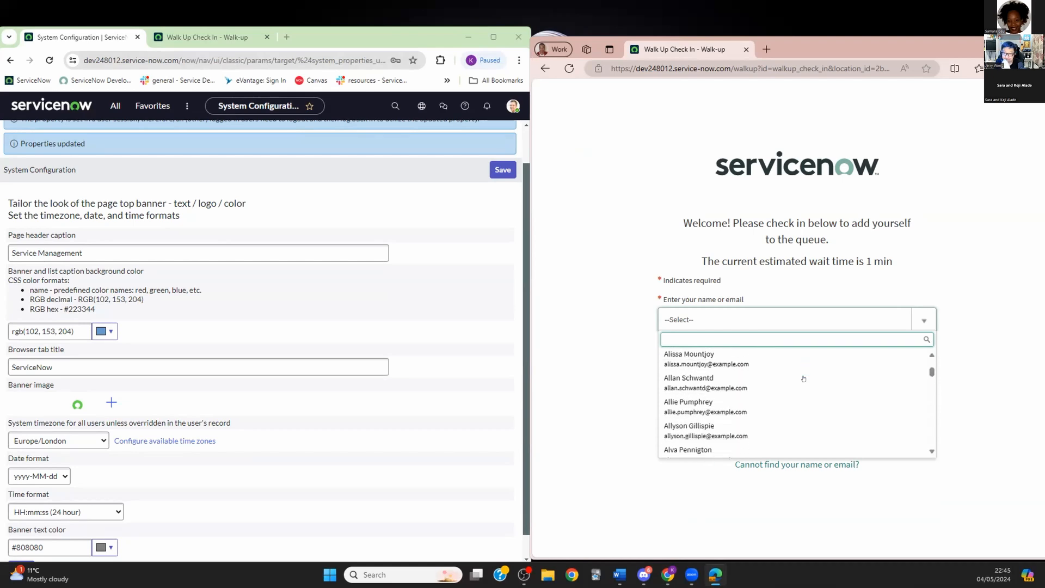
scroll(803, 378, down, 6)
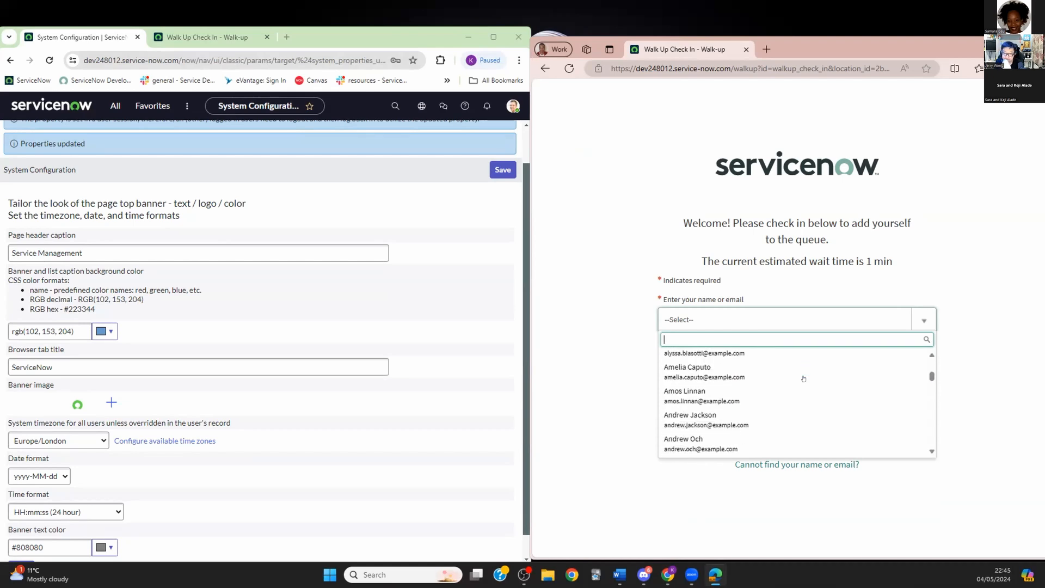
scroll(805, 375, down, 6)
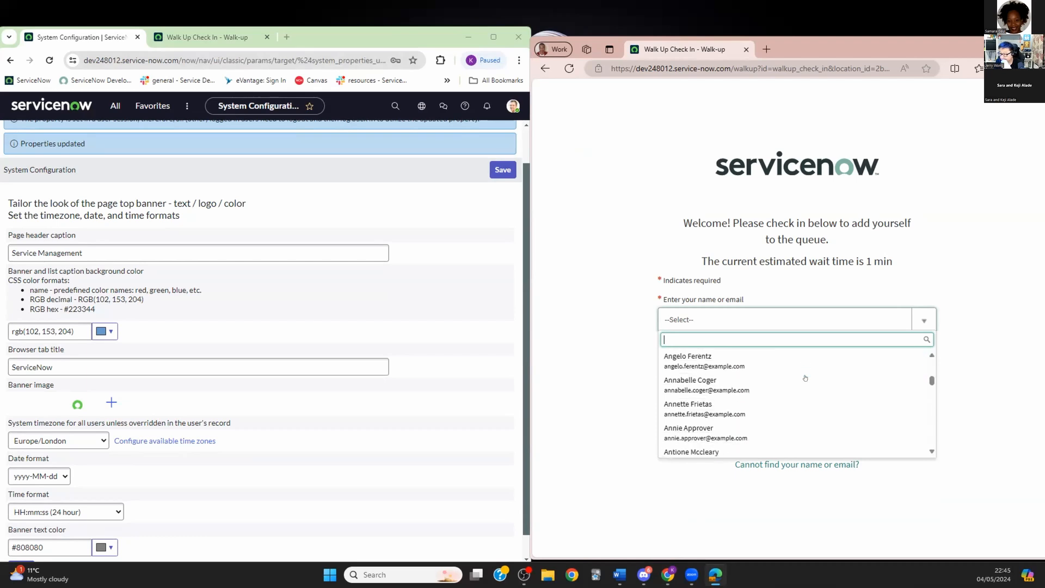
scroll(806, 373, down, 4)
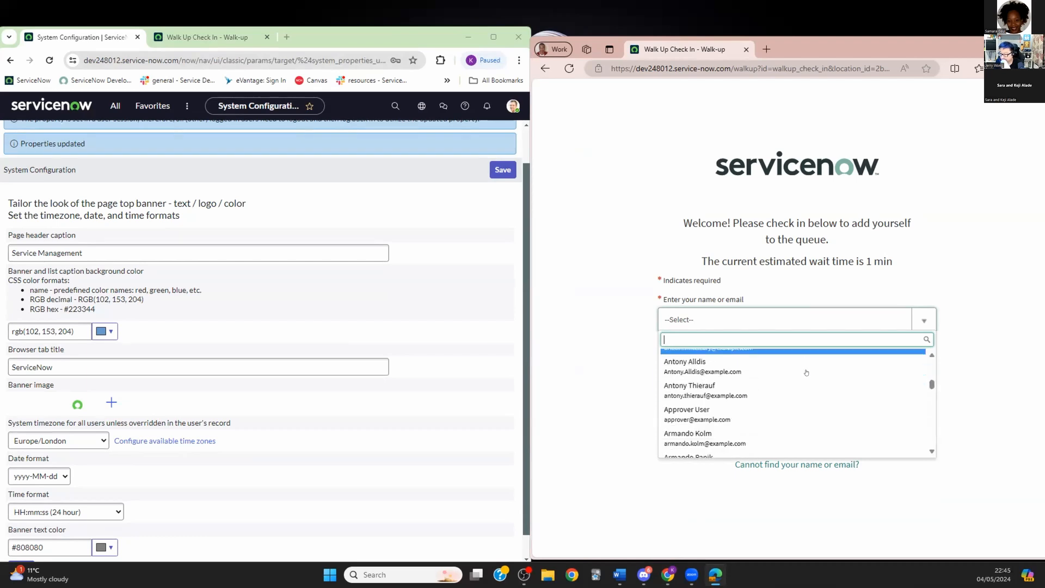